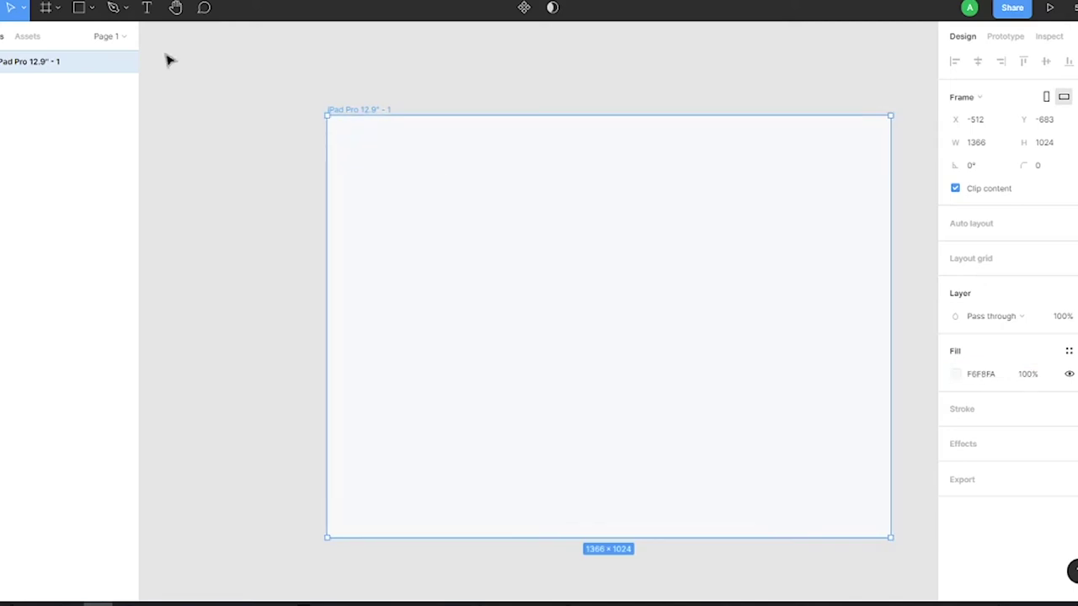
Draw a full-height left sidebar rectangle 320 wide with a white fill.
click(84, 11)
drag(326, 115, 436, 536)
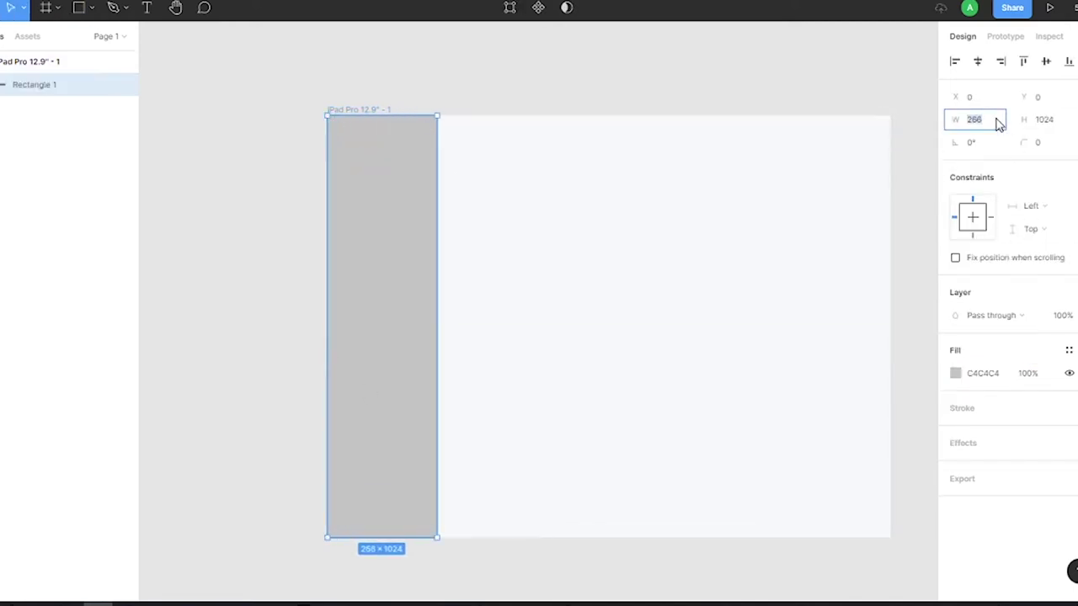
text(320)
key(Return)
click(955, 373)
click(775, 246)
Round the iPad frame's corners to radius 40.
click(357, 110)
click(1059, 166)
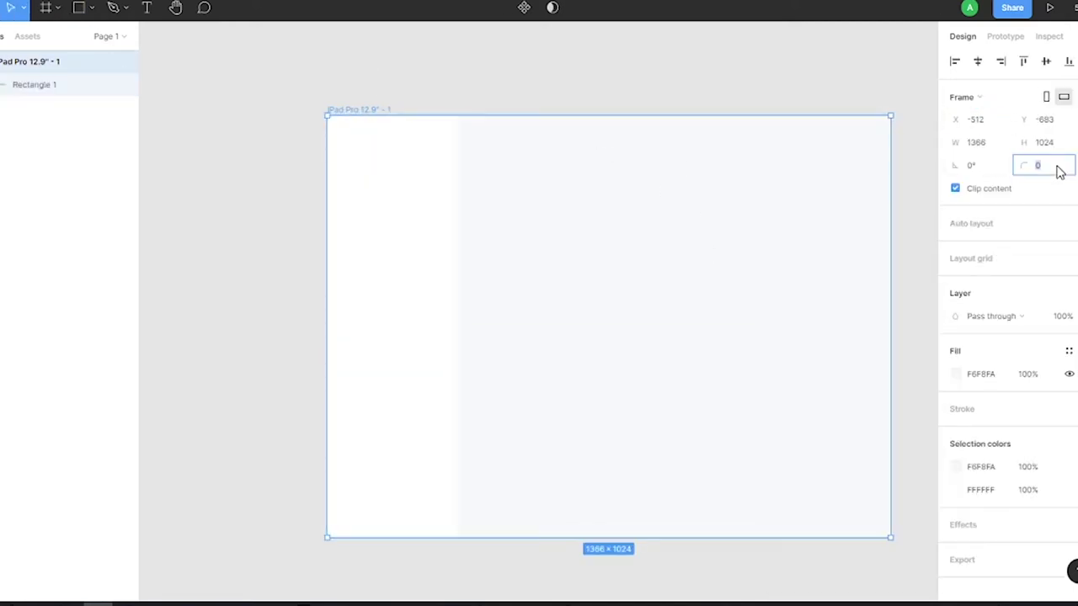
text(40)
key(Return)
click(644, 156)
Add a 64×64 avatar square near the frame's top with rounded corners.
click(407, 207)
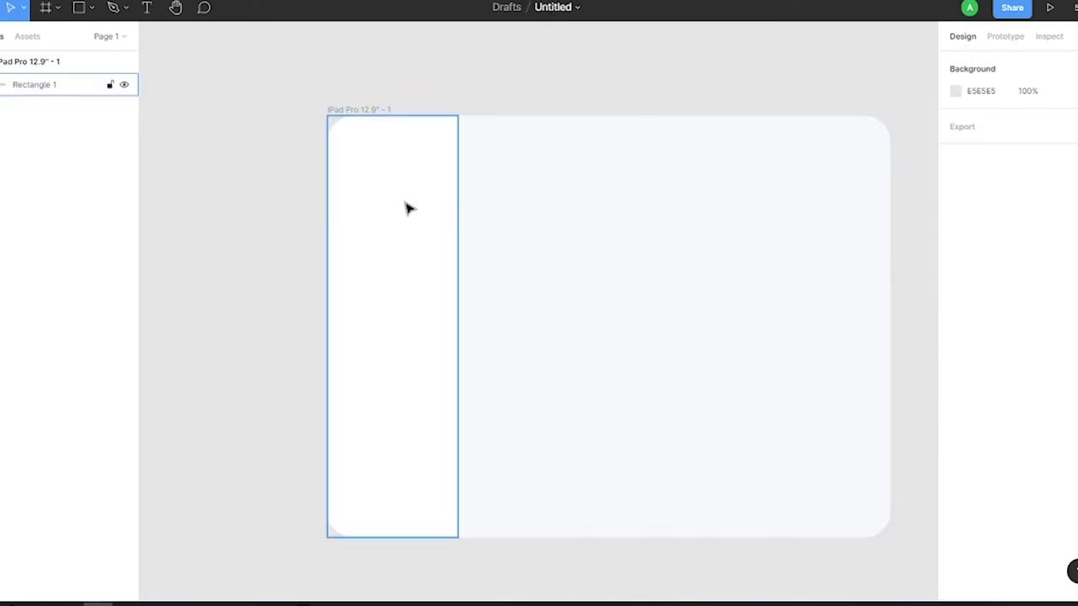
key(r)
drag(546, 194, 564, 212)
click(984, 126)
click(1059, 142)
click(975, 167)
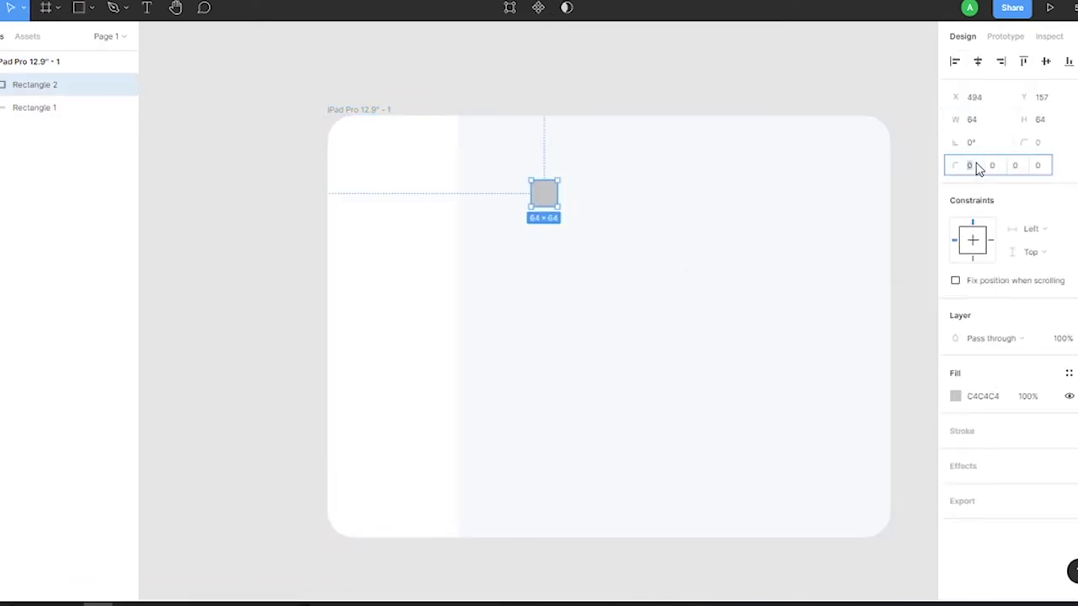
text(16)
click(1066, 142)
text(60)
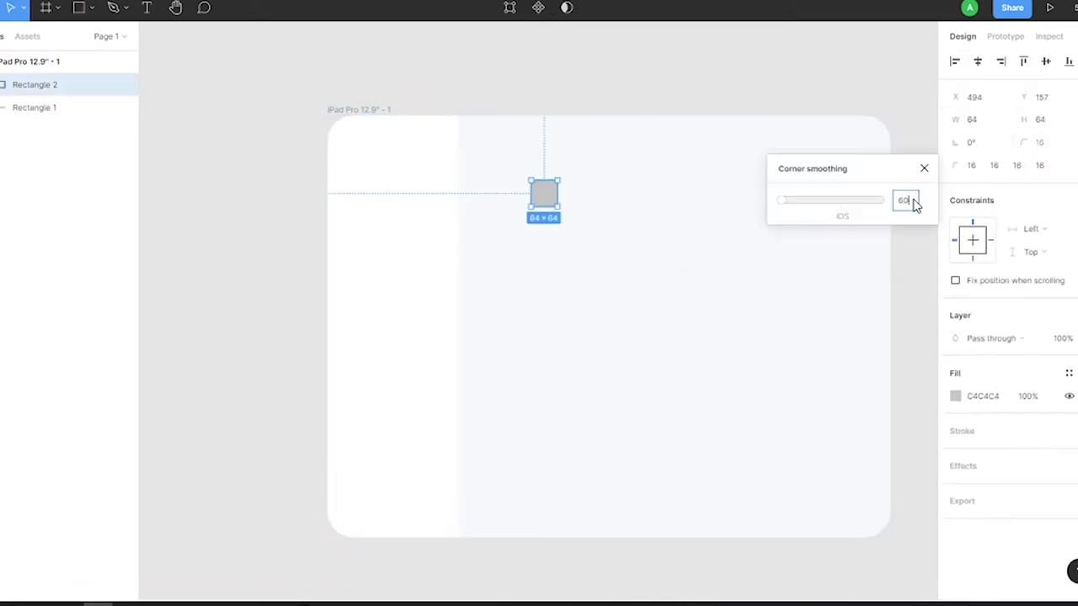
Add a Medium-weight, size 24 name text right of the avatar square.
click(147, 12)
drag(598, 213, 717, 233)
text(Amir Tavana)
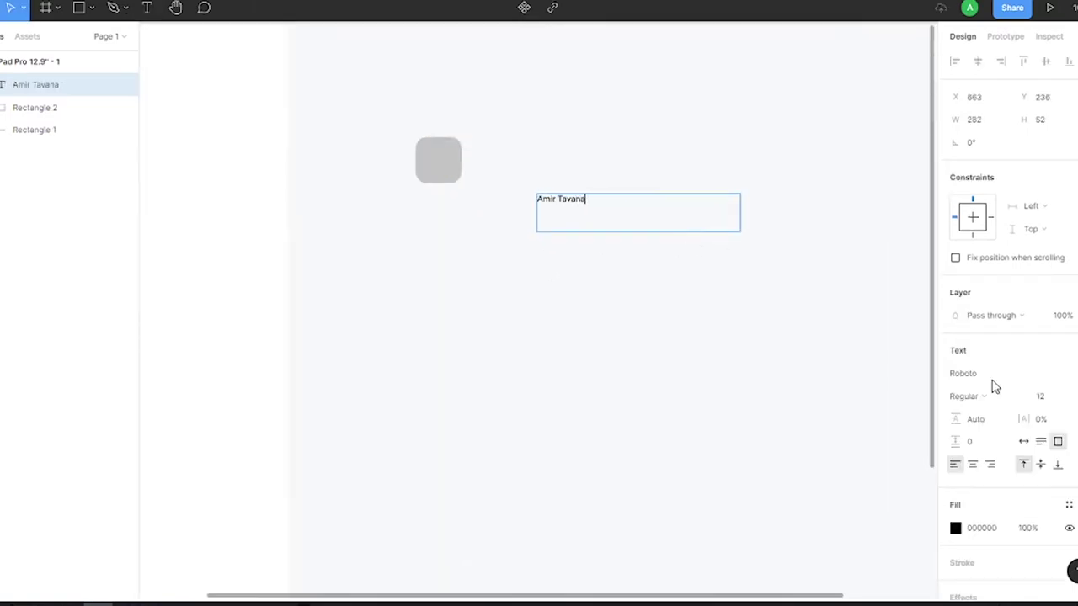
click(968, 395)
click(1040, 396)
text(24)
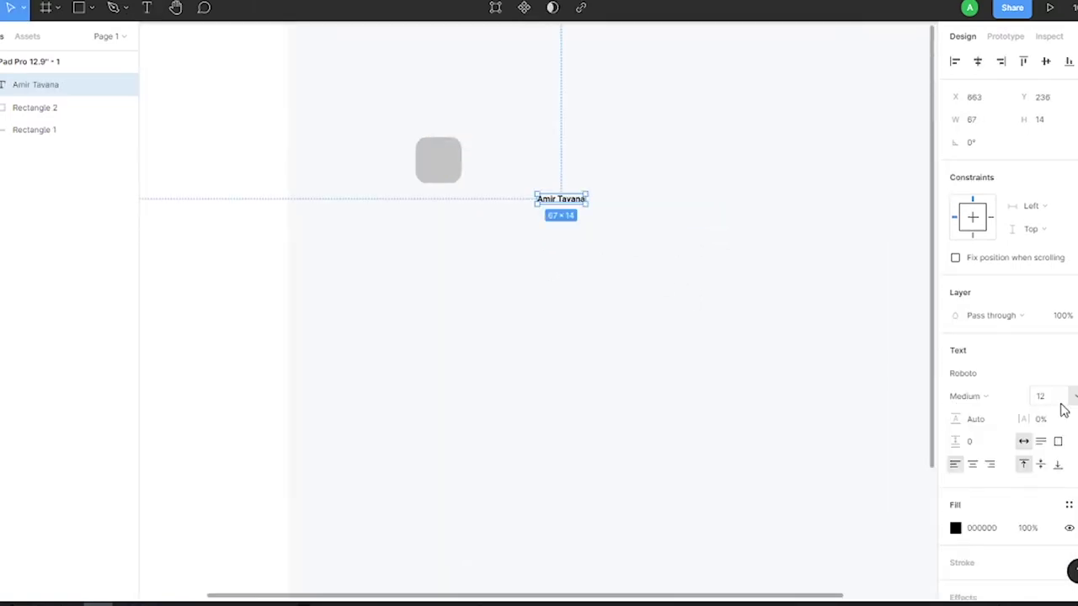
key(Return)
Duplicate the name text below it as a size 16 'Designer' subtitle.
drag(584, 203, 585, 241)
click(1073, 396)
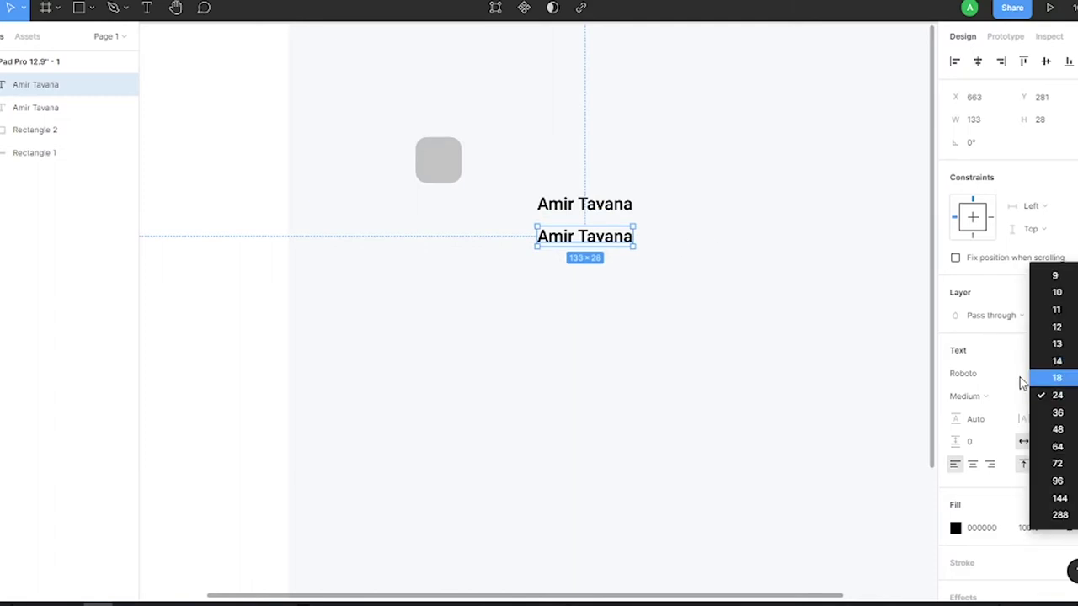
click(1059, 378)
double_click(568, 233)
text(Designer)
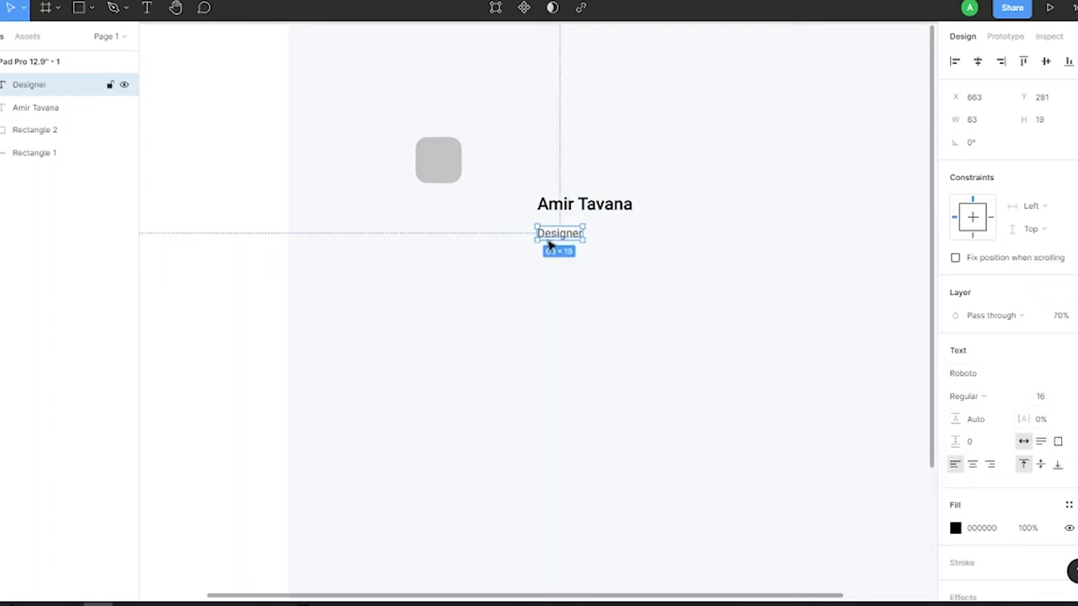
drag(549, 244, 498, 157)
Group the name and Designer texts, then group them with the avatar square.
shift+click(581, 207)
key(ctrl+g)
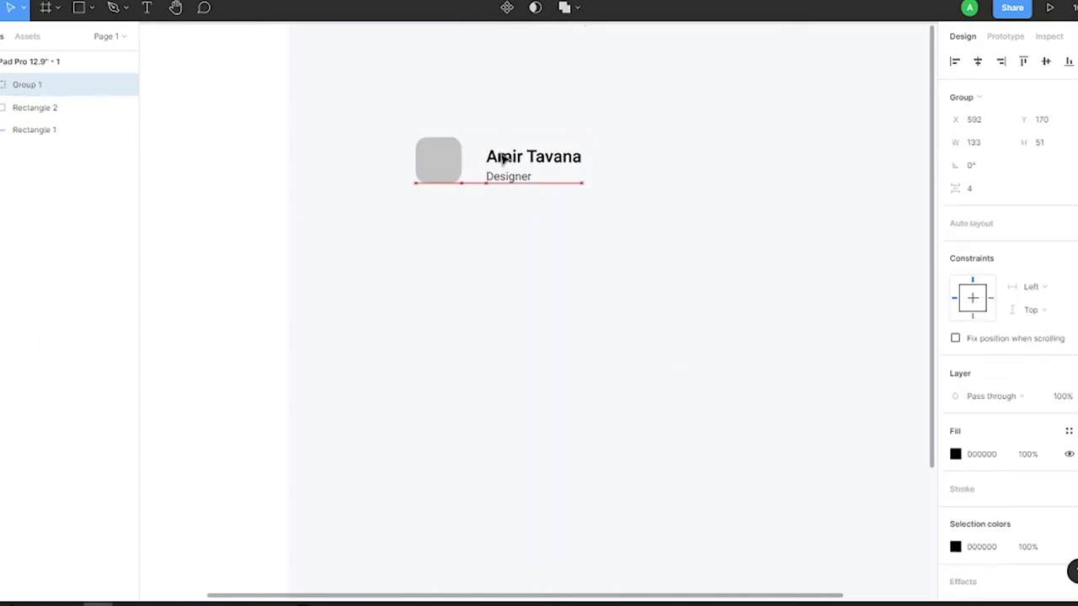
shift+click(440, 158)
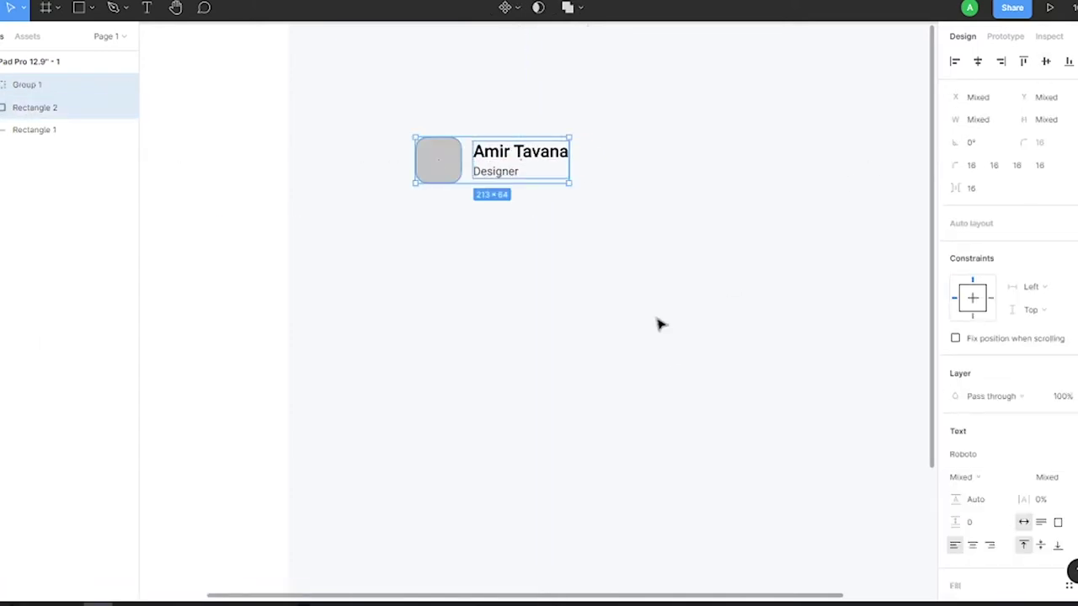
key(ctrl+g)
Zoom out to the whole frame and bring up the canvas context menu.
key(shift+1)
right_click(212, 182)
key(Escape)
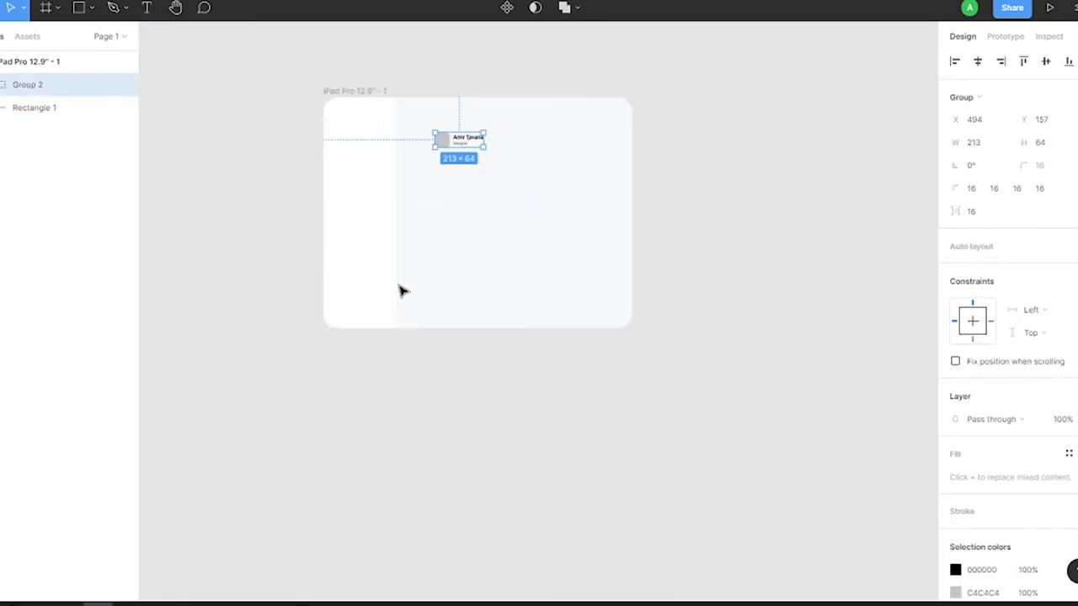
right_click(229, 242)
key(Escape)
Launch Iconly v2.2 and insert bulk Calendar, Document, Graph and Work icons.
right_click(475, 344)
mouse_move(539, 392)
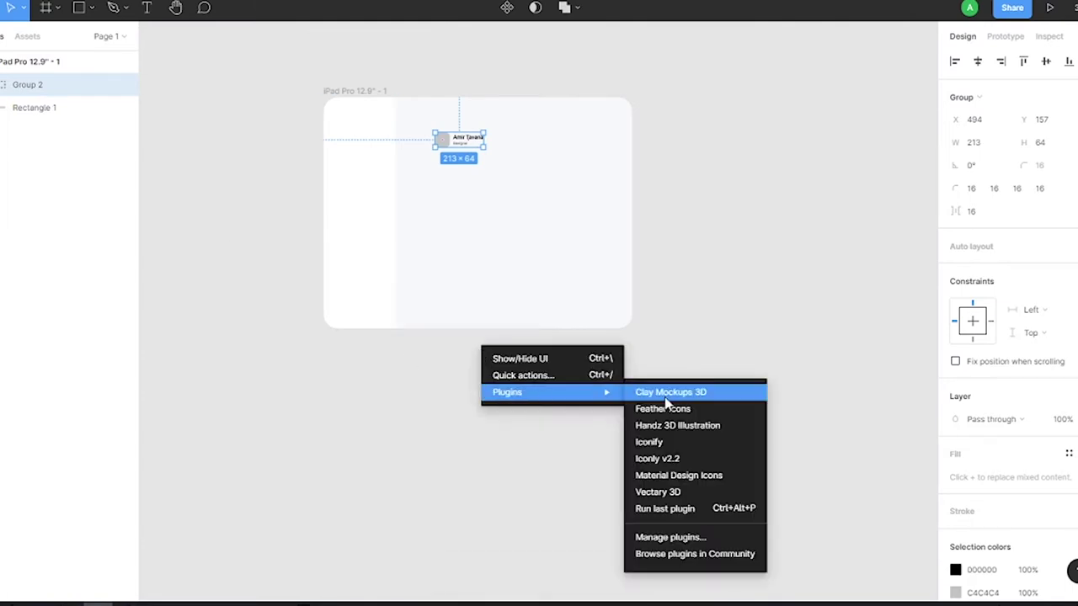
click(666, 396)
scroll(287, 252, down, 3)
click(224, 399)
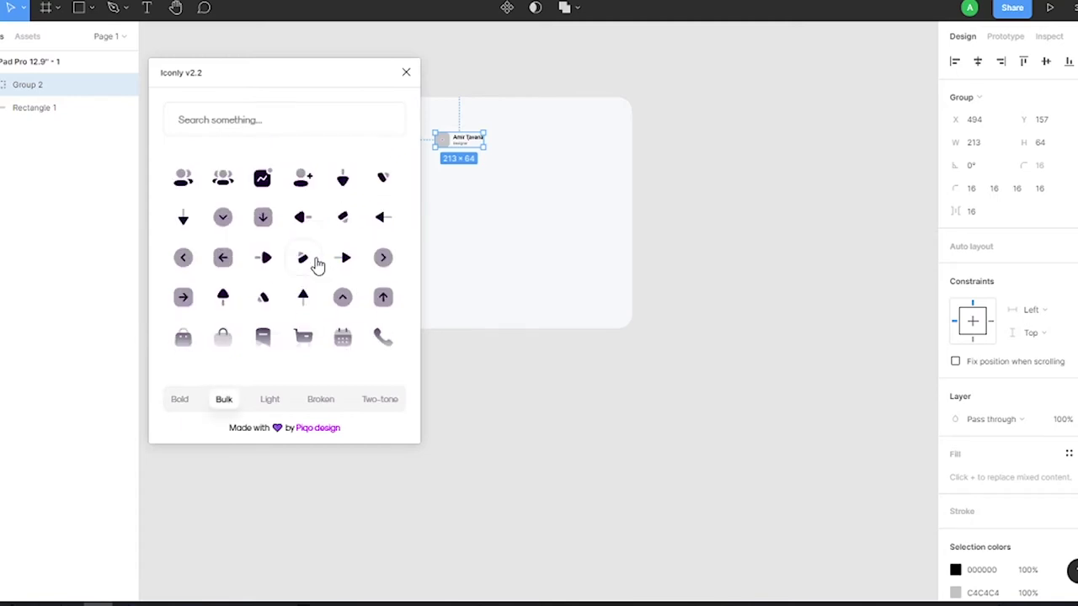
click(342, 340)
scroll(319, 333, down, 4)
click(202, 296)
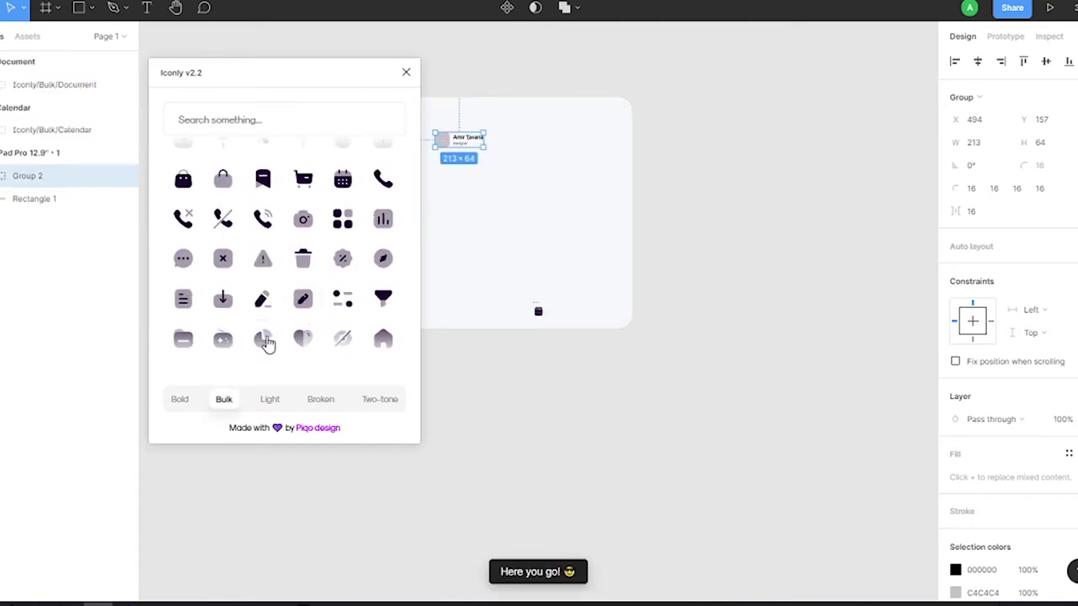
click(260, 339)
scroll(268, 340, down, 2)
scroll(278, 336, down, 2)
scroll(380, 272, down, 2)
scroll(334, 281, down, 2)
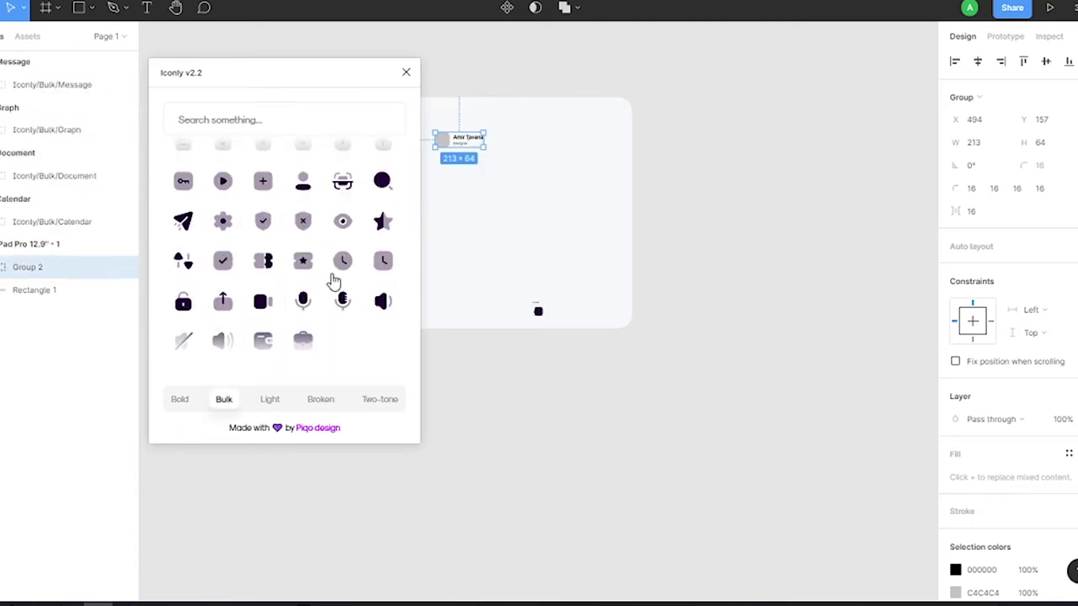
scroll(329, 304, down, 1)
click(305, 330)
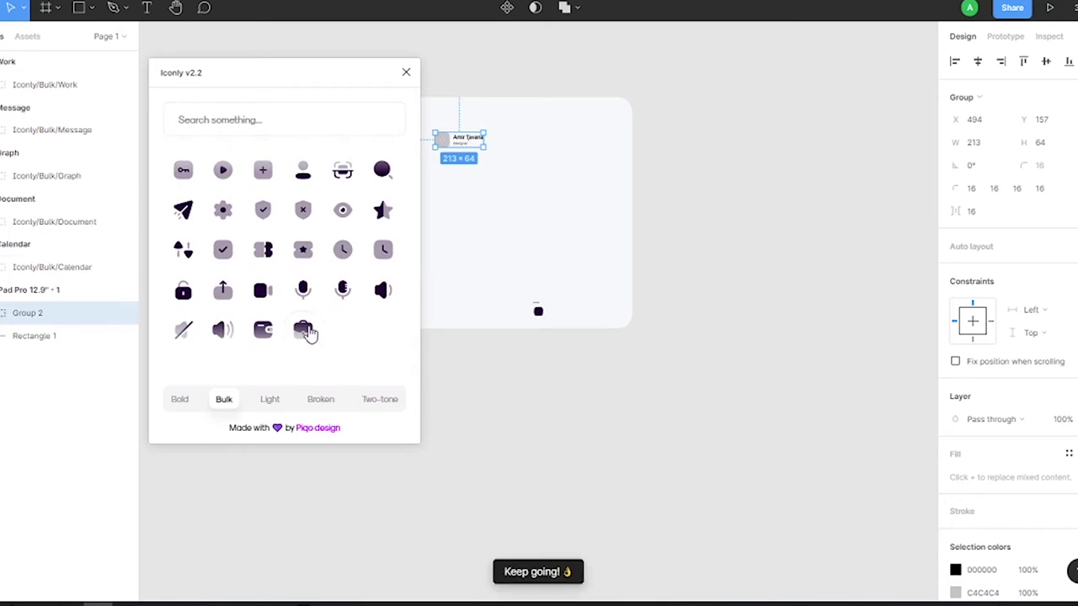
Insert bold-style left, right and down arrow icons.
click(181, 399)
scroll(332, 278, down, 3)
scroll(335, 280, up, 1)
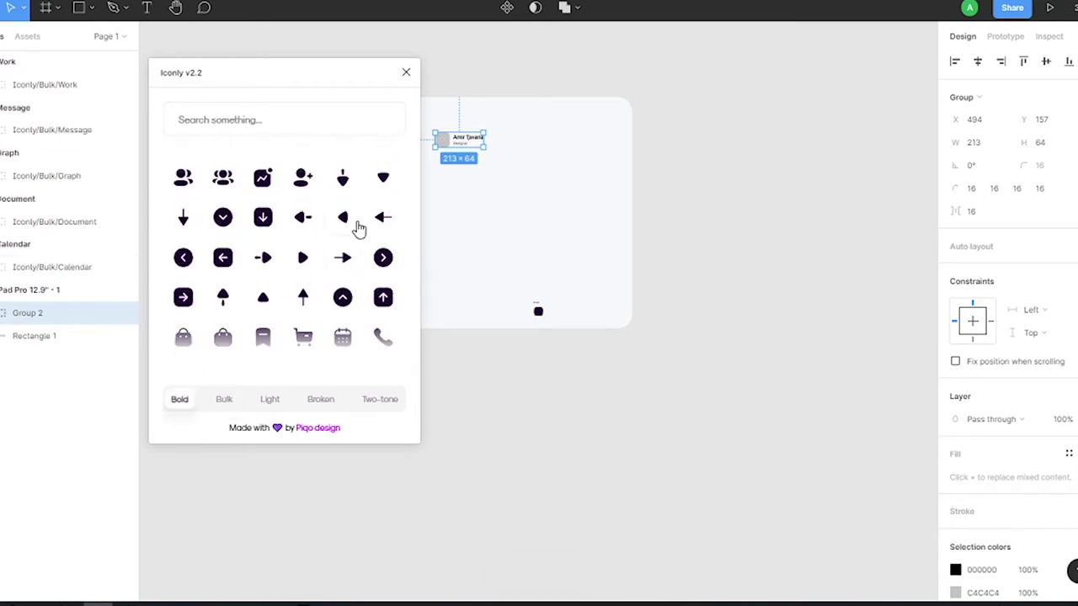
click(352, 222)
click(303, 256)
click(383, 177)
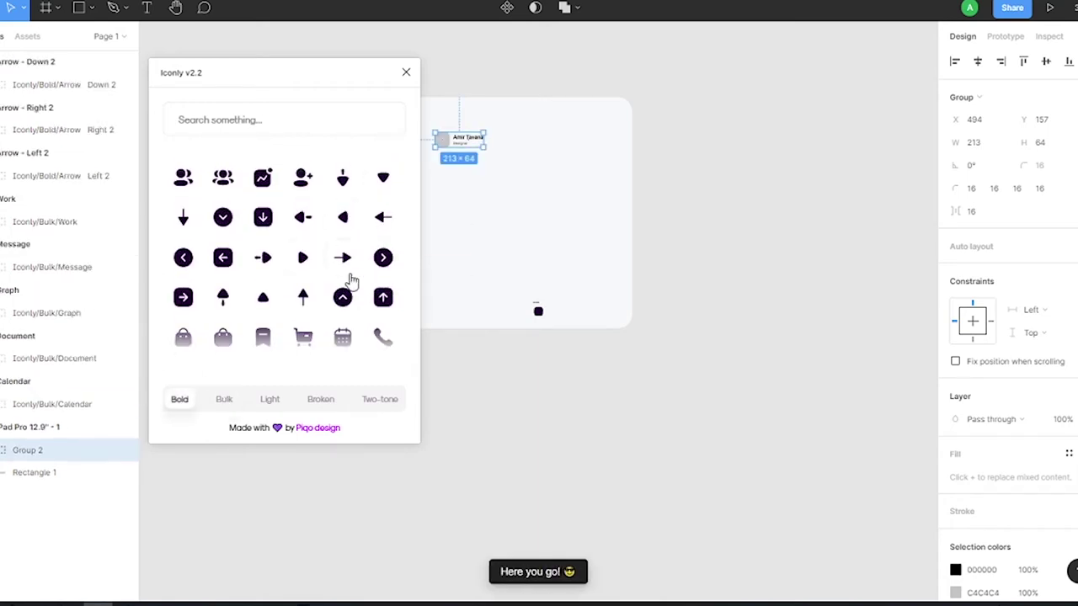
Insert a two-tone Search, bold Plus and bulk Notification icon, then close Iconly.
click(226, 399)
click(267, 399)
click(380, 399)
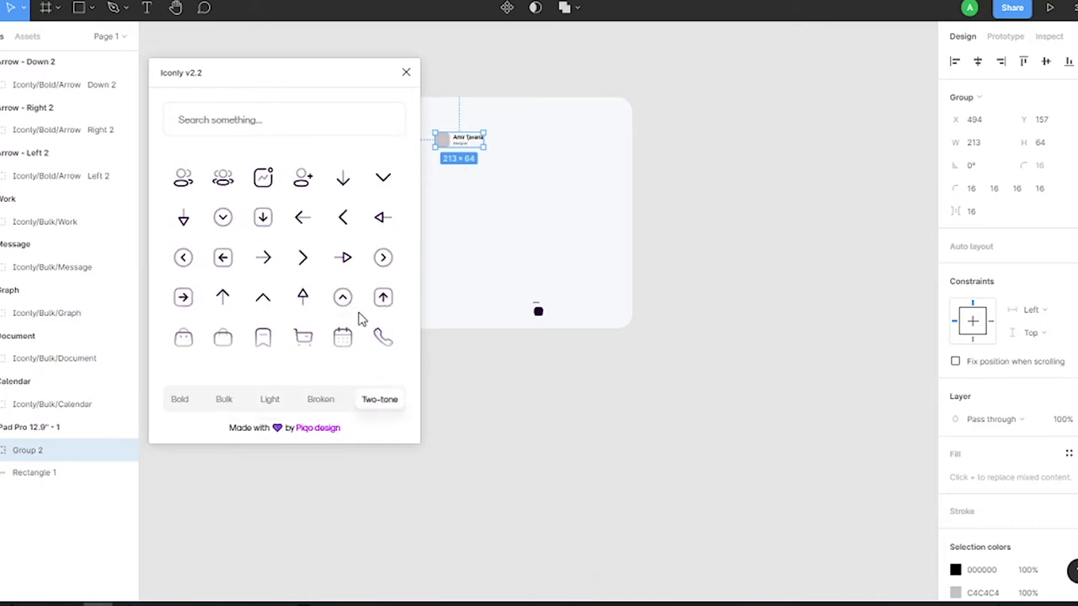
scroll(337, 281, down, 3)
scroll(332, 285, down, 2)
click(383, 260)
click(180, 399)
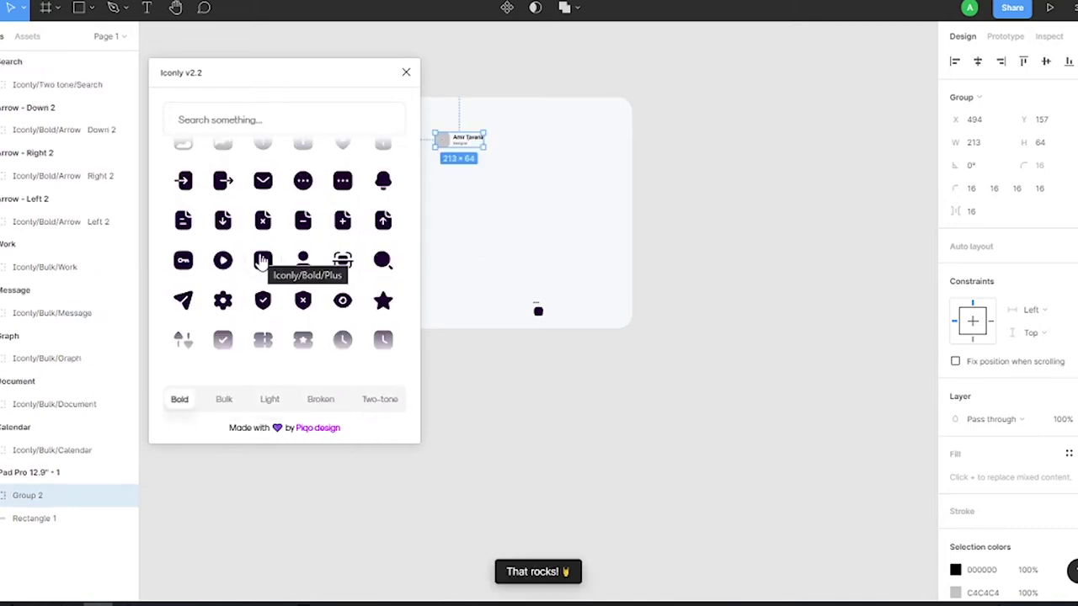
click(262, 260)
click(225, 399)
scroll(271, 312, down, 2)
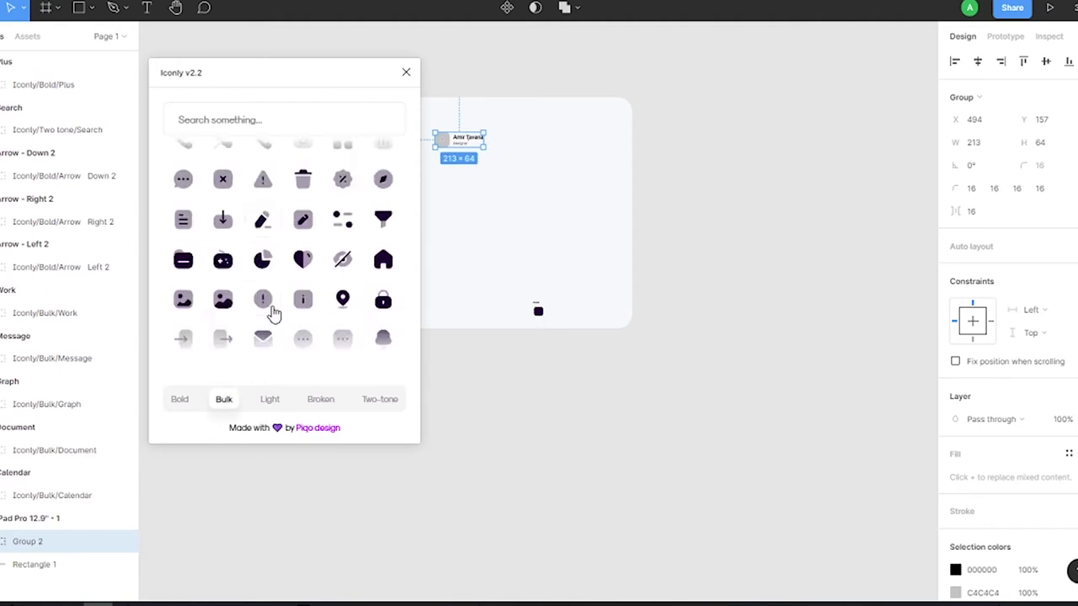
click(262, 300)
scroll(247, 278, down, 10)
scroll(248, 279, up, 5)
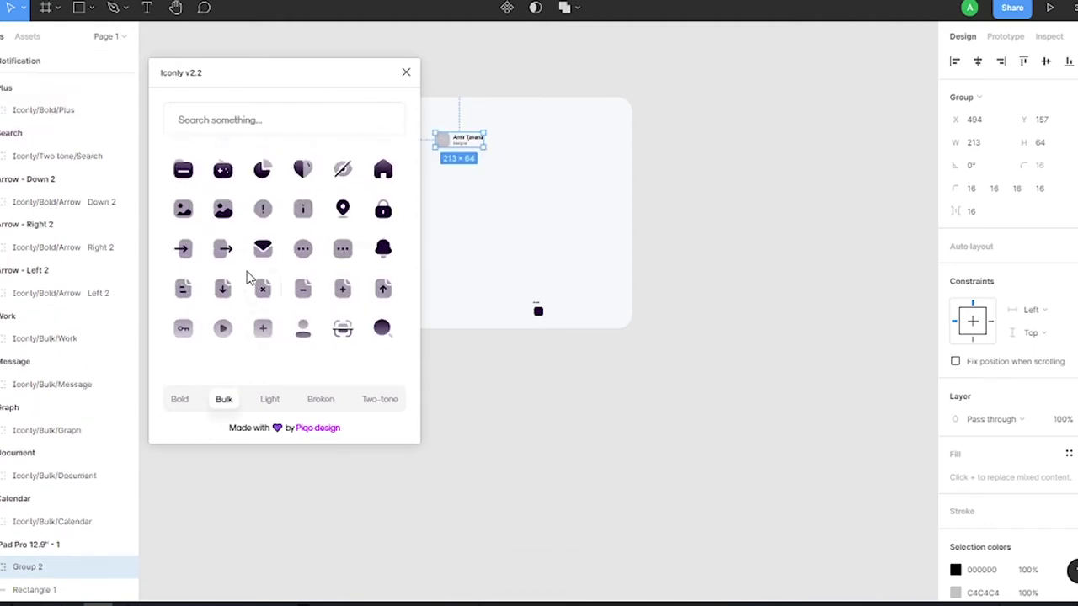
click(406, 73)
Spread the stacked icons apart, placing the Calendar icon below the frame.
scroll(546, 356, up, 3)
drag(2, 143, 2, 524)
drag(534, 280, 761, 354)
mouse_move(705, 383)
mouse_down()
mouse_move(635, 396)
mouse_move(781, 440)
mouse_up()
mouse_move(706, 383)
mouse_down()
mouse_move(714, 460)
mouse_move(761, 407)
mouse_up()
mouse_move(706, 383)
mouse_down()
mouse_move(683, 444)
mouse_move(655, 469)
mouse_up()
mouse_move(705, 383)
mouse_down()
mouse_move(581, 234)
mouse_move(700, 281)
mouse_move(466, 366)
mouse_move(654, 348)
mouse_up()
mouse_move(706, 383)
mouse_down()
mouse_move(726, 318)
mouse_move(705, 348)
mouse_up()
drag(705, 383, 392, 341)
Shift-select all the inserted icons, leaving out the Logout icon.
click(653, 349)
shift+click(580, 233)
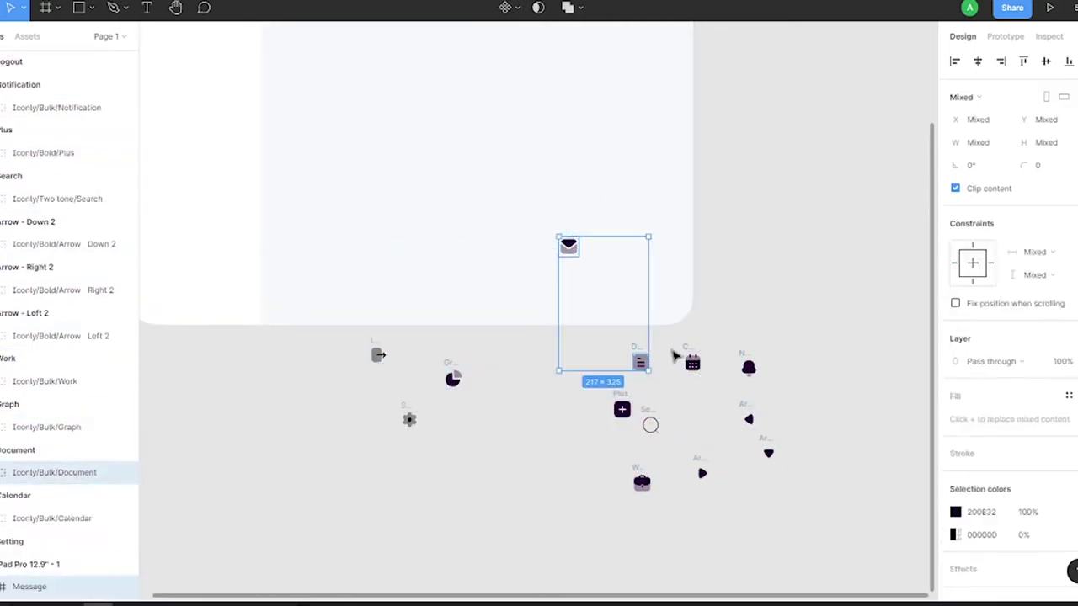
click(654, 349)
shift+click(581, 233)
shift+click(692, 362)
shift+click(748, 367)
shift+click(622, 409)
shift+click(650, 424)
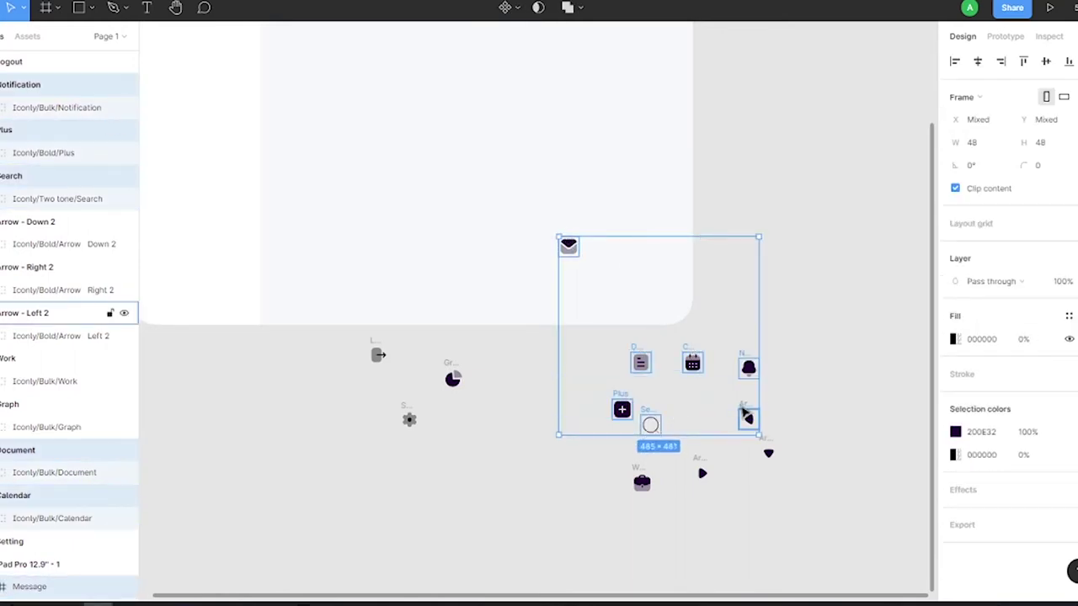
shift+click(748, 419)
shift+click(768, 453)
shift+click(702, 473)
shift+click(642, 481)
shift+click(452, 379)
shift+click(378, 354)
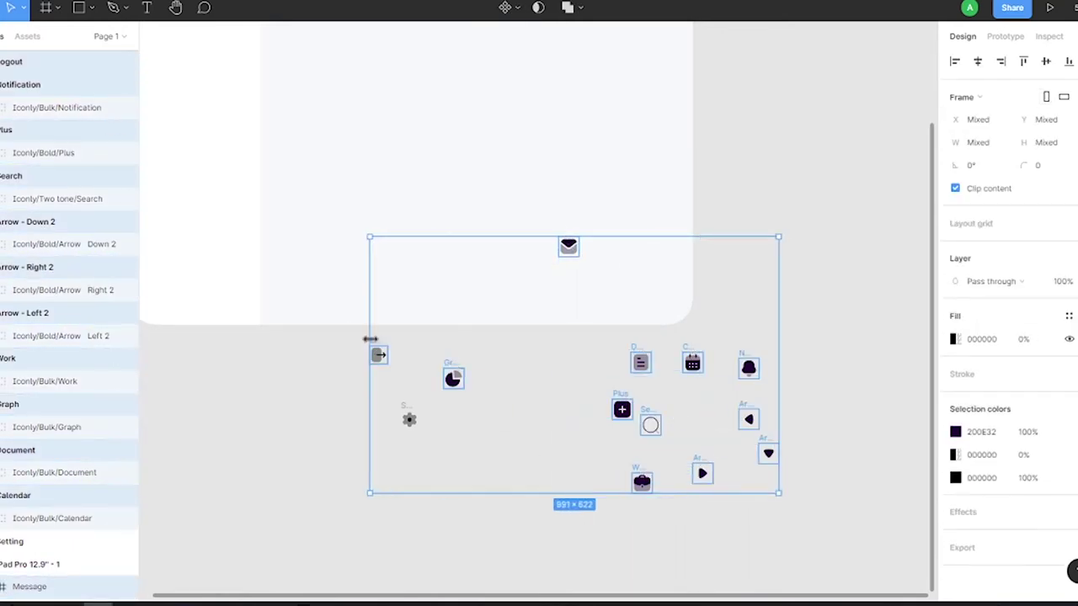
Resize the selected icons to 36×36 and recolour them ff602b.
text(32)
key(Return)
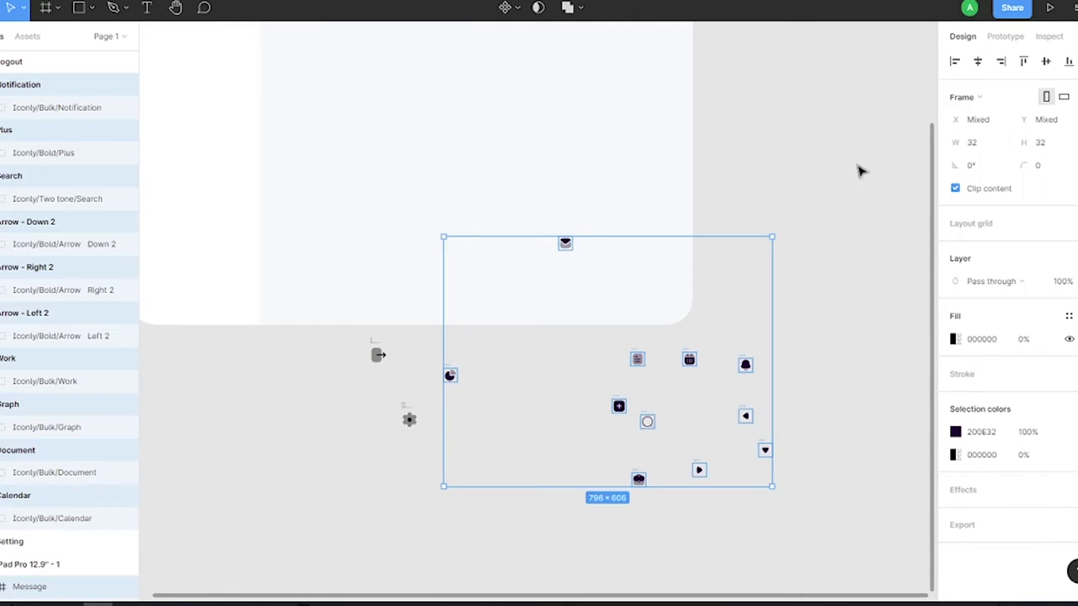
text(36)
key(Return)
click(954, 431)
text(ff602b)
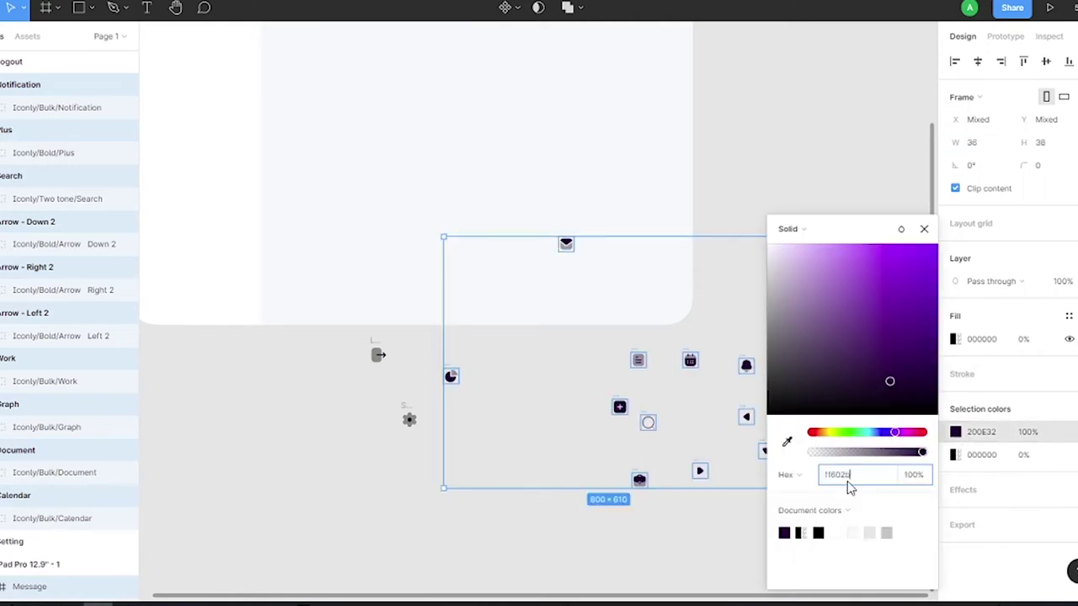
key(Return)
click(741, 140)
scroll(563, 205, up, 2)
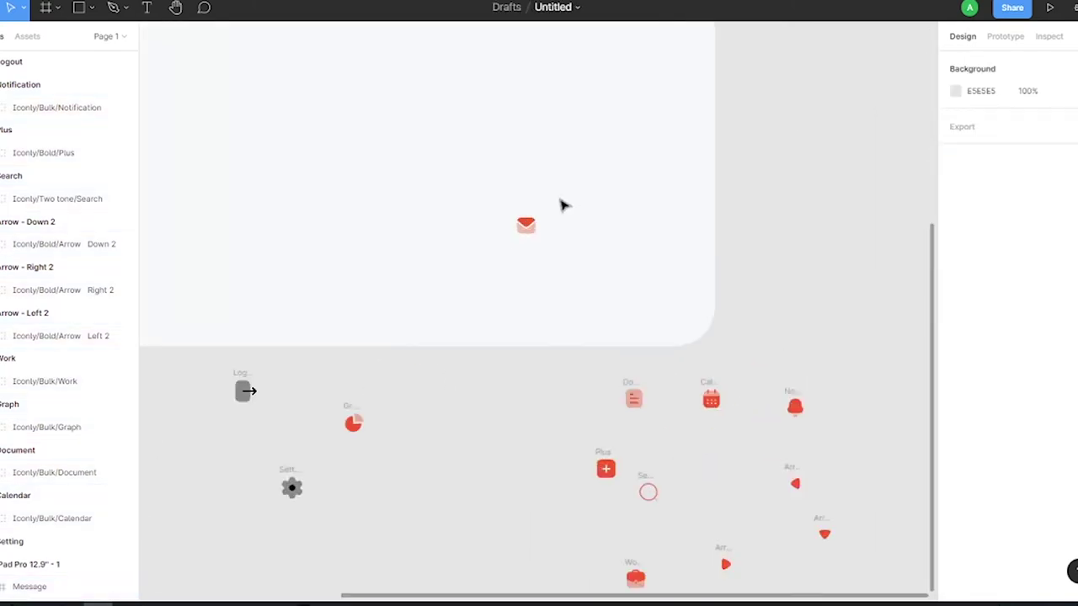
Create a Dashboard text label with FF602B red fill.
drag(383, 95, 494, 114)
text(Dashboard)
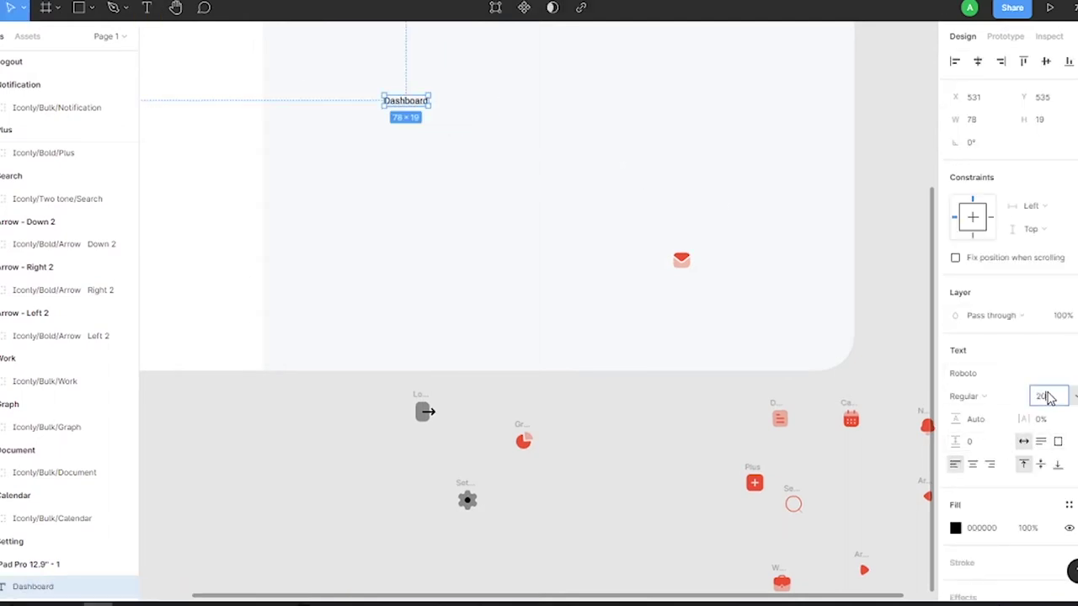
click(954, 528)
click(782, 531)
click(410, 105)
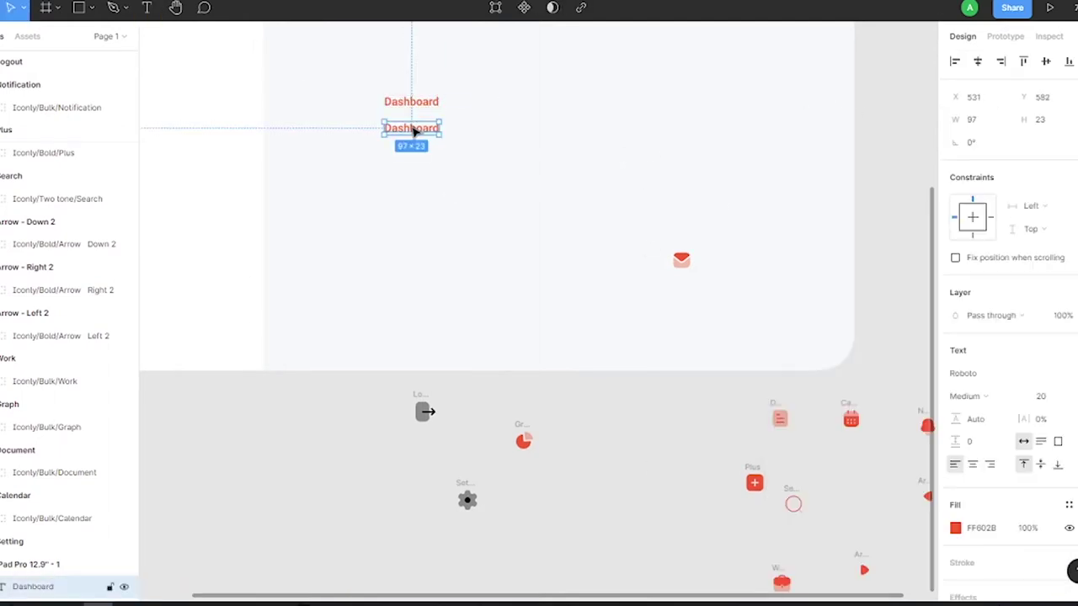
Duplicate the label into stacked Messages, Documents and Reports labels.
drag(407, 140, 403, 147)
text(Messages)
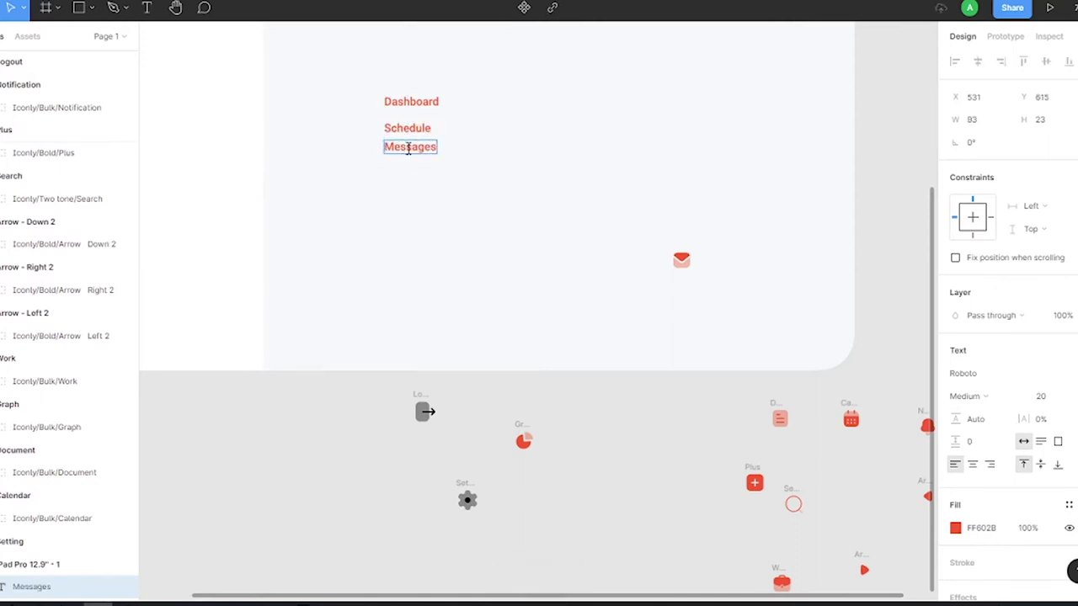
key(ctrl+v)
drag(407, 147, 407, 164)
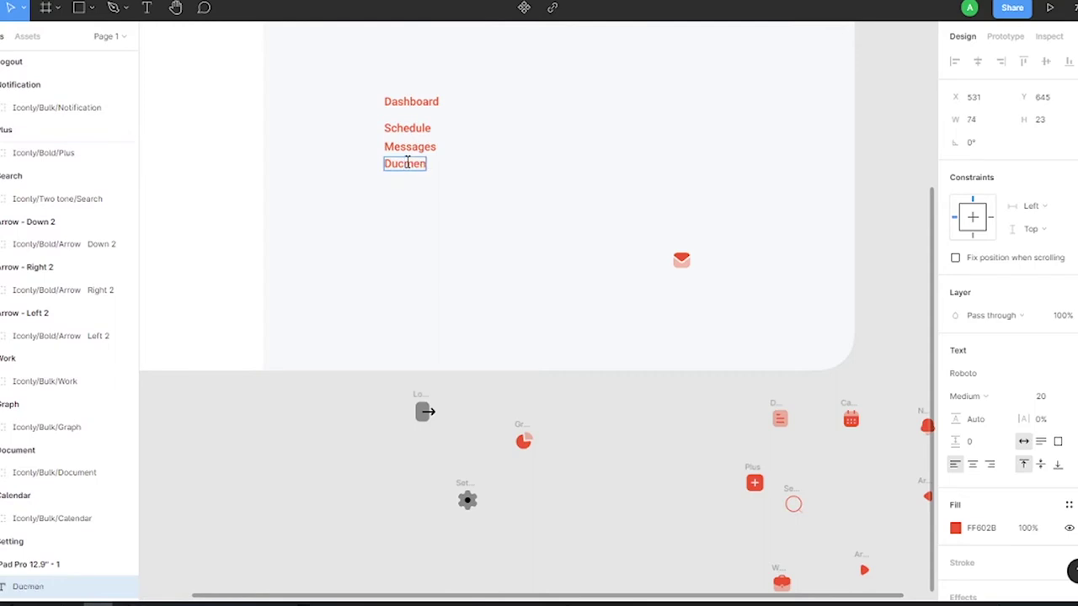
key(ctrl+v)
mouse_move(417, 163)
mouse_down()
mouse_move(431, 194)
mouse_move(407, 225)
mouse_up()
text(Re)
double_click(405, 225)
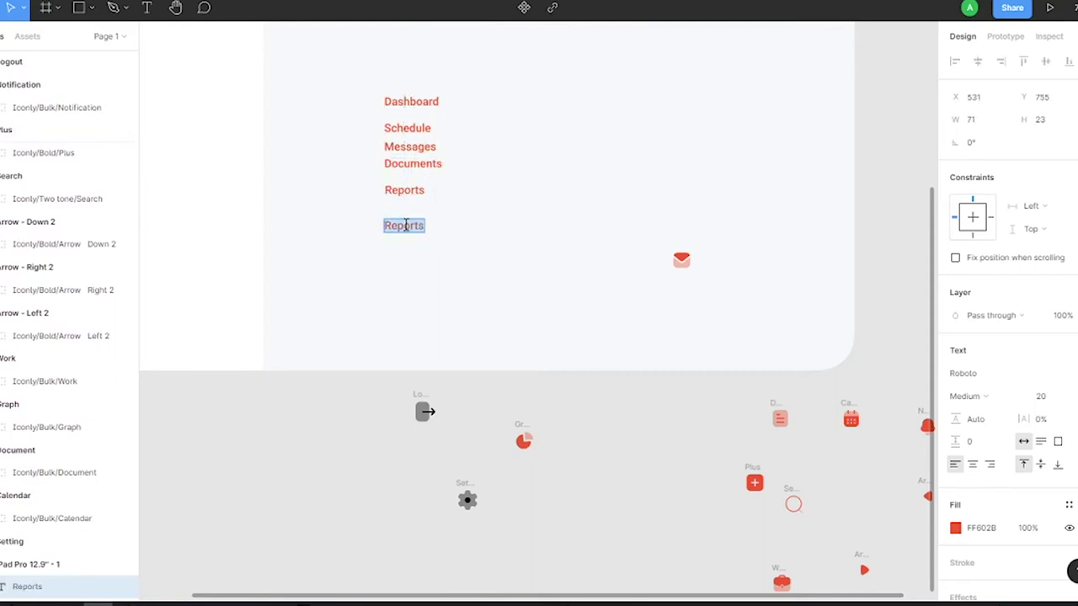
Place the calendar, document, graph and message icons beside their matching labels.
drag(850, 418, 394, 150)
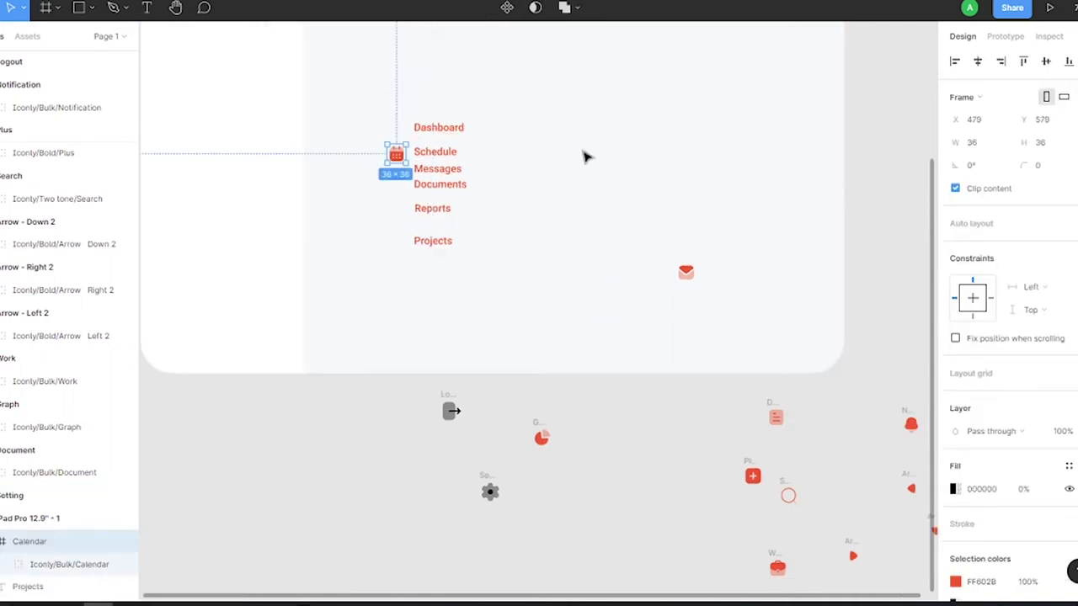
drag(773, 416, 399, 186)
mouse_move(540, 437)
mouse_down()
mouse_move(404, 206)
mouse_move(397, 217)
mouse_up()
drag(685, 274, 399, 179)
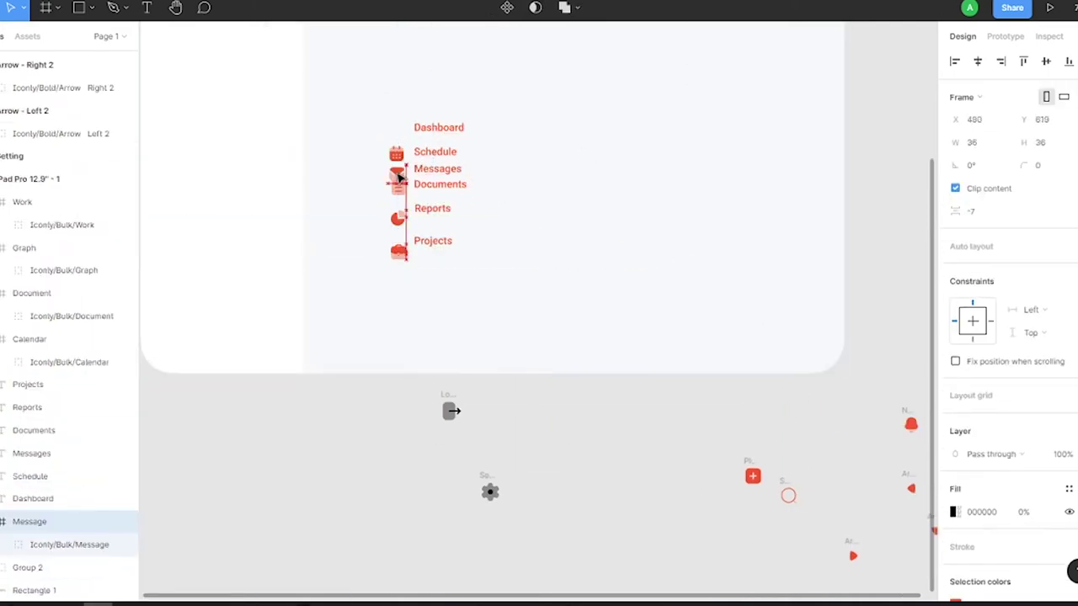
scroll(662, 432, down, 3)
Move the profile group to the sidebar's top-left.
click(549, 106)
drag(549, 106, 412, 75)
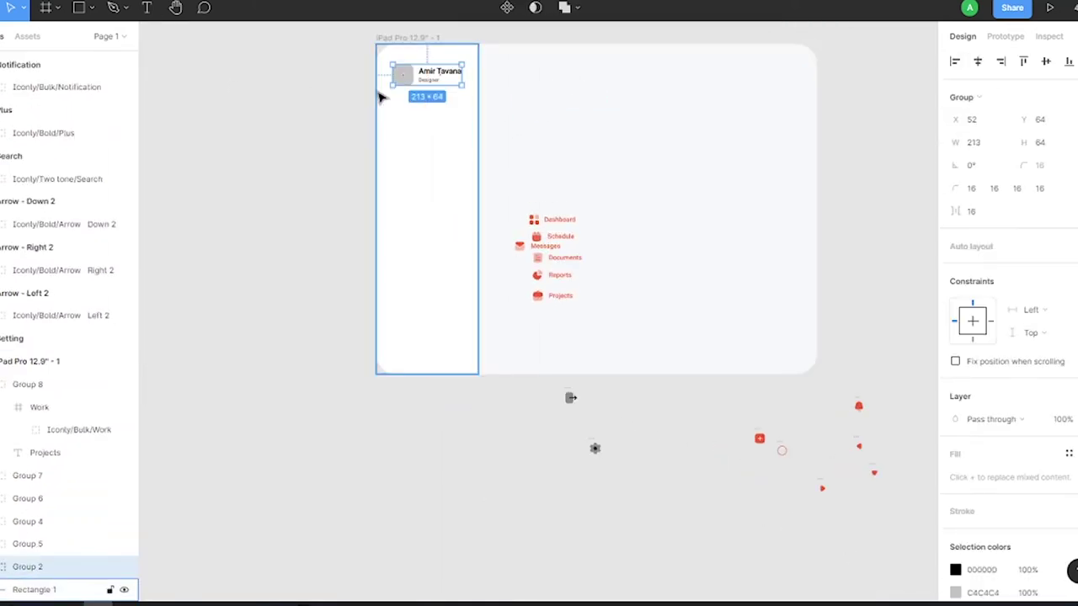
double_click(399, 79)
key(Escape)
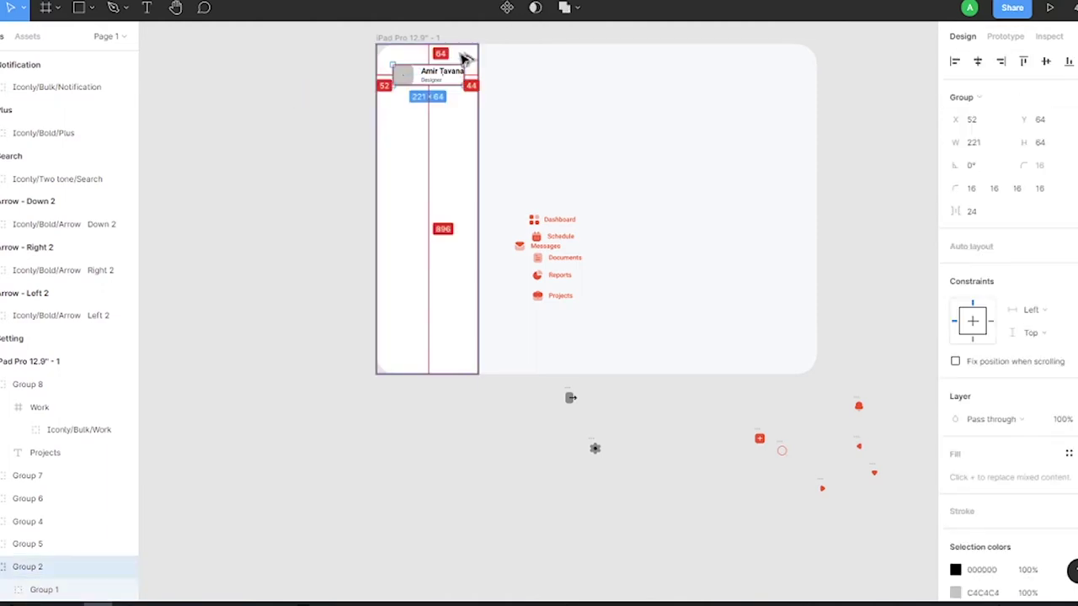
Add a regular-weight FF602B 'General' heading below the profile, with Dashboard beneath it.
key(t)
drag(628, 117, 671, 128)
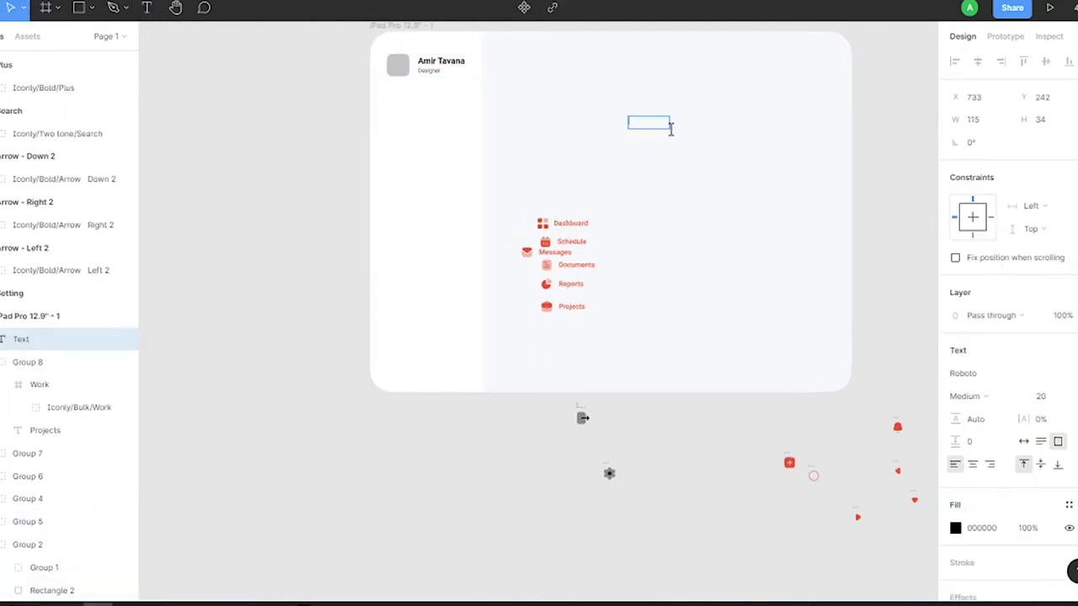
text(General)
click(968, 396)
click(1010, 383)
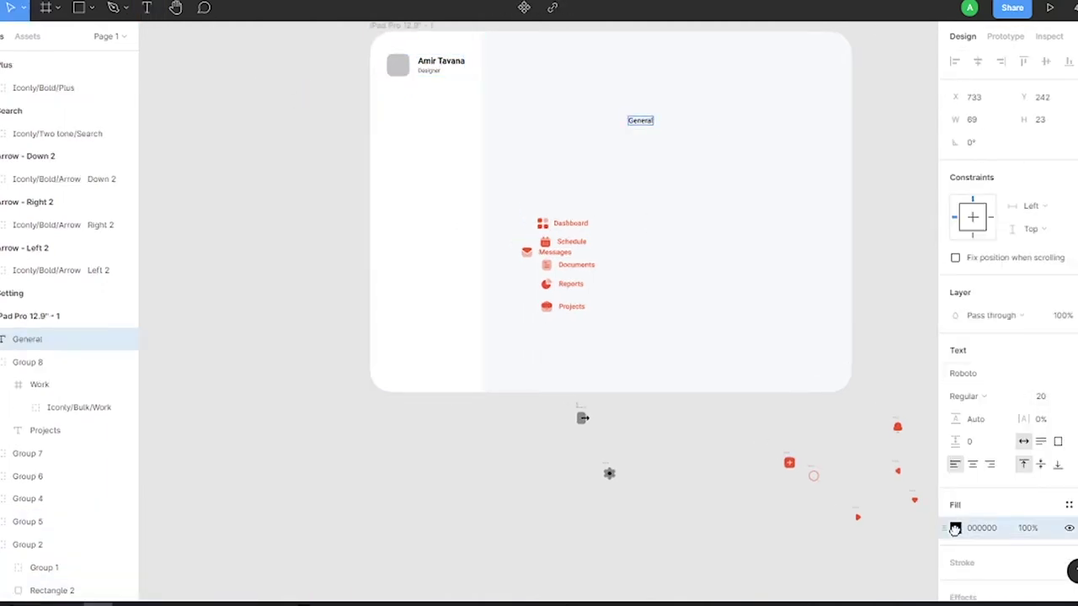
click(955, 528)
click(784, 532)
click(807, 141)
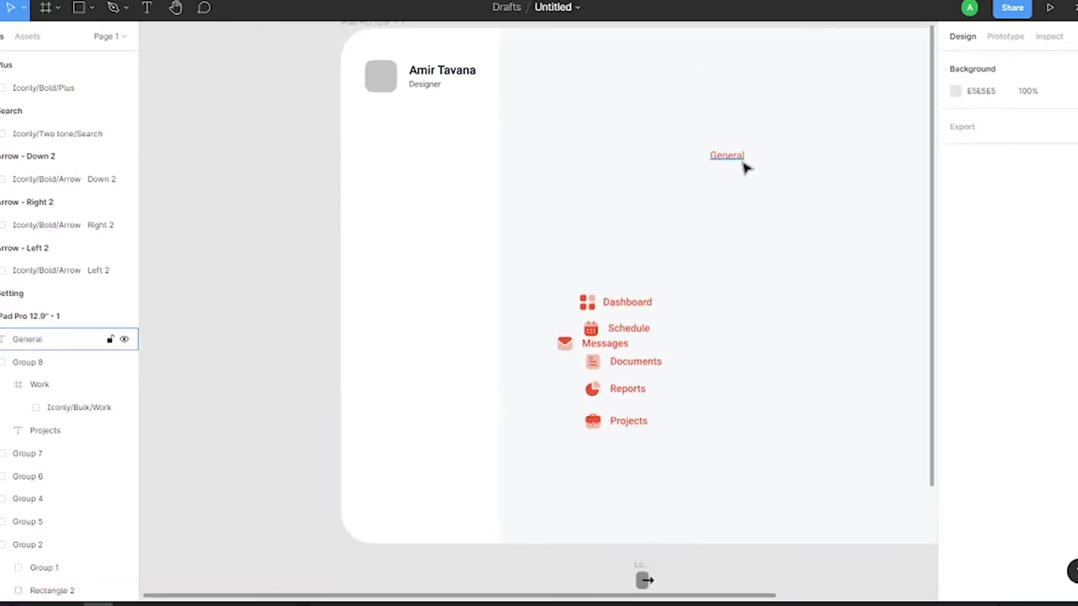
drag(731, 160, 388, 126)
drag(632, 306, 454, 210)
Draw a button rectangle below General with a linear FF9D7C→FF602B gradient fill.
click(90, 8)
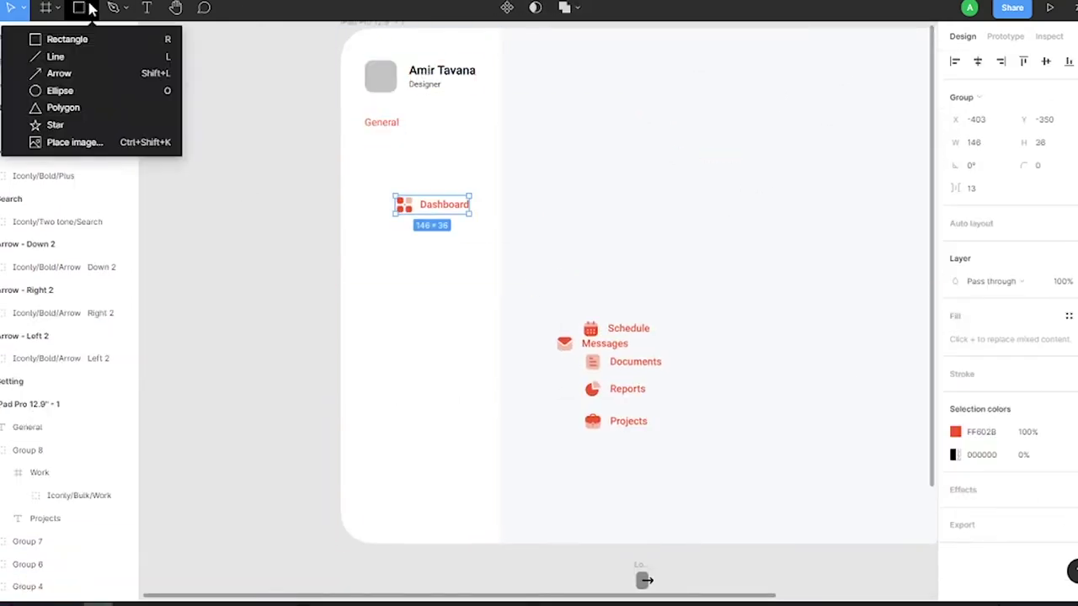
click(63, 38)
mouse_move(349, 140)
mouse_down()
mouse_move(490, 170)
mouse_move(488, 152)
mouse_up()
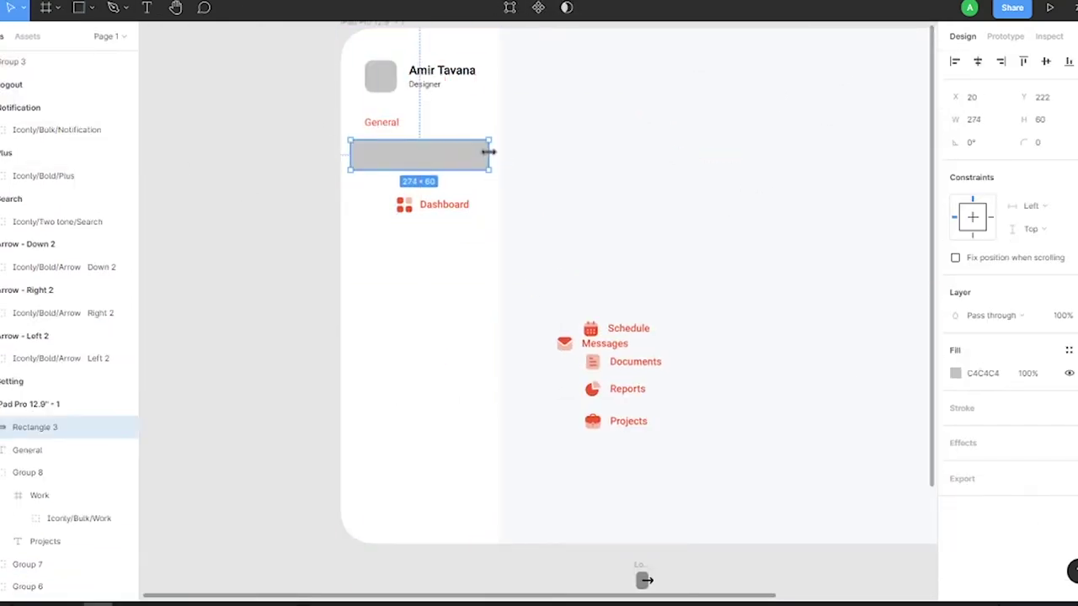
drag(358, 151, 322, 169)
scroll(388, 118, up, 3)
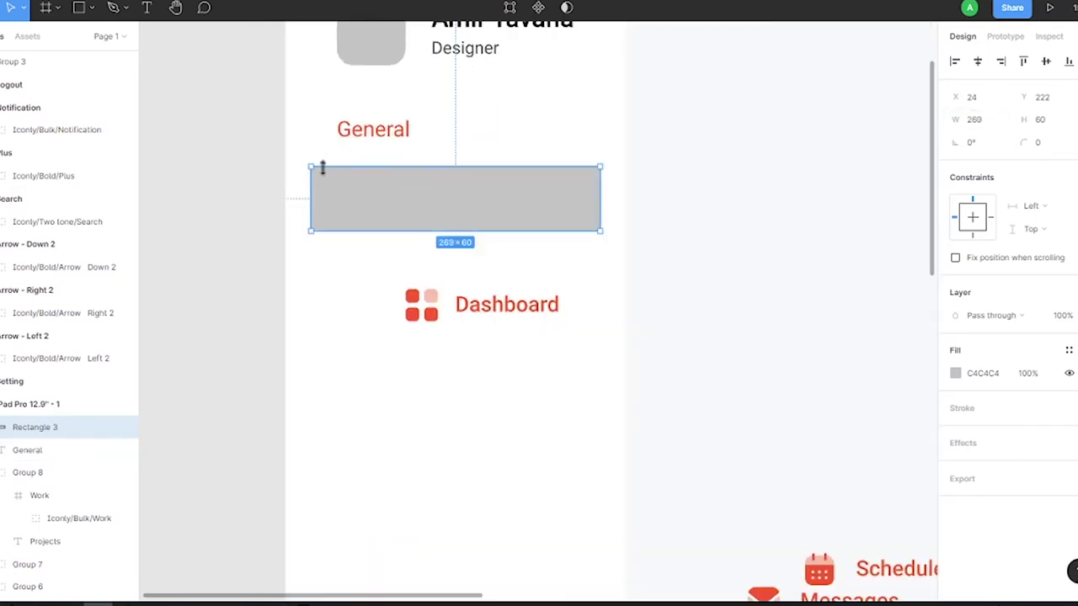
click(955, 394)
text(FF602B)
key(Return)
click(814, 232)
click(815, 251)
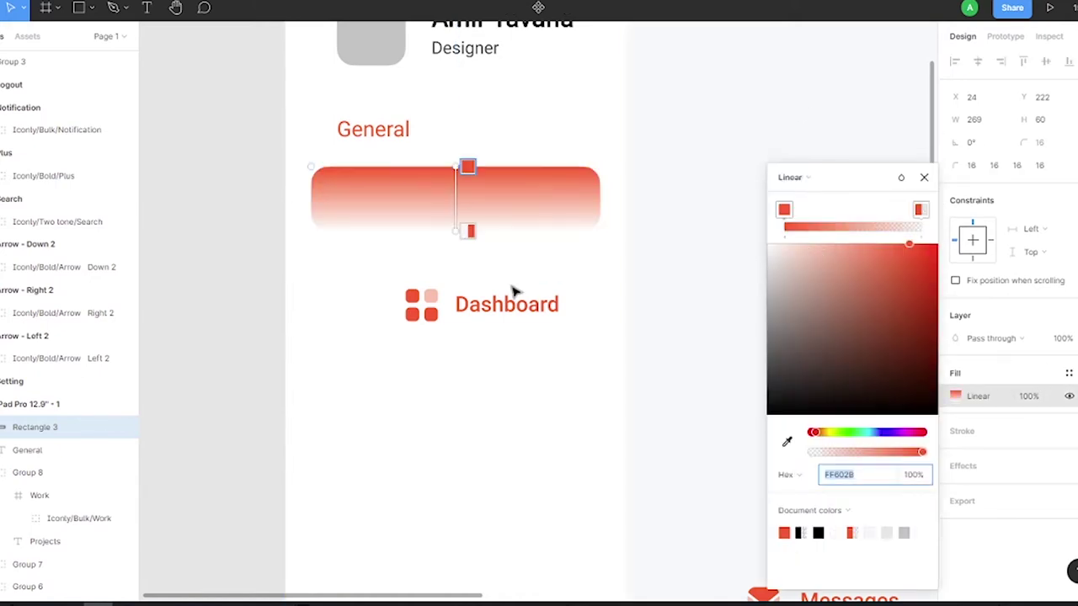
click(853, 248)
text(ff9d)
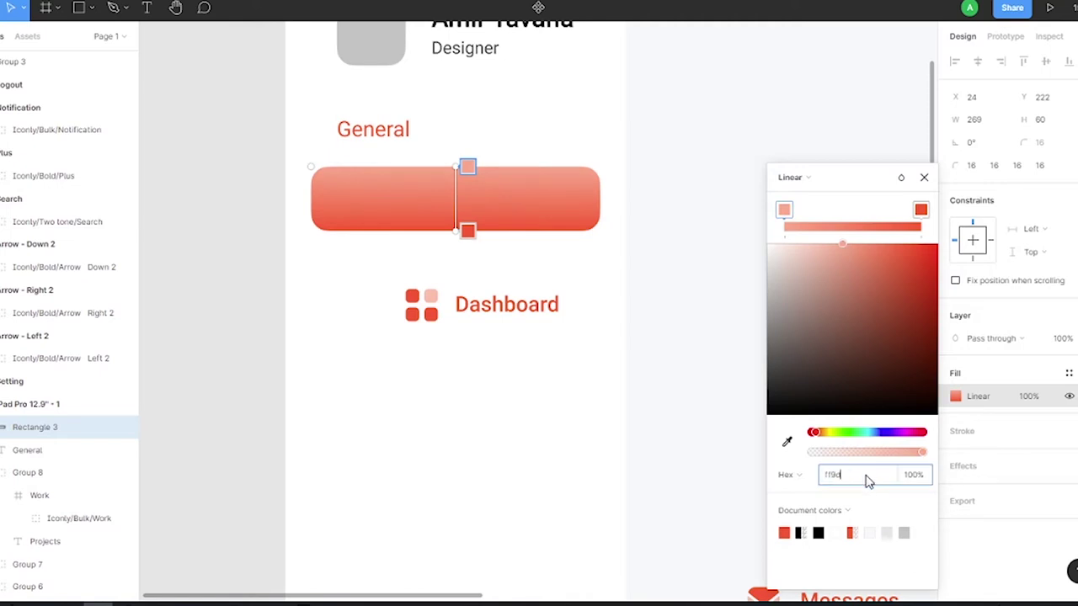
text(7c)
key(Return)
Centre the Dashboard item on the red button and group them together.
click(505, 304)
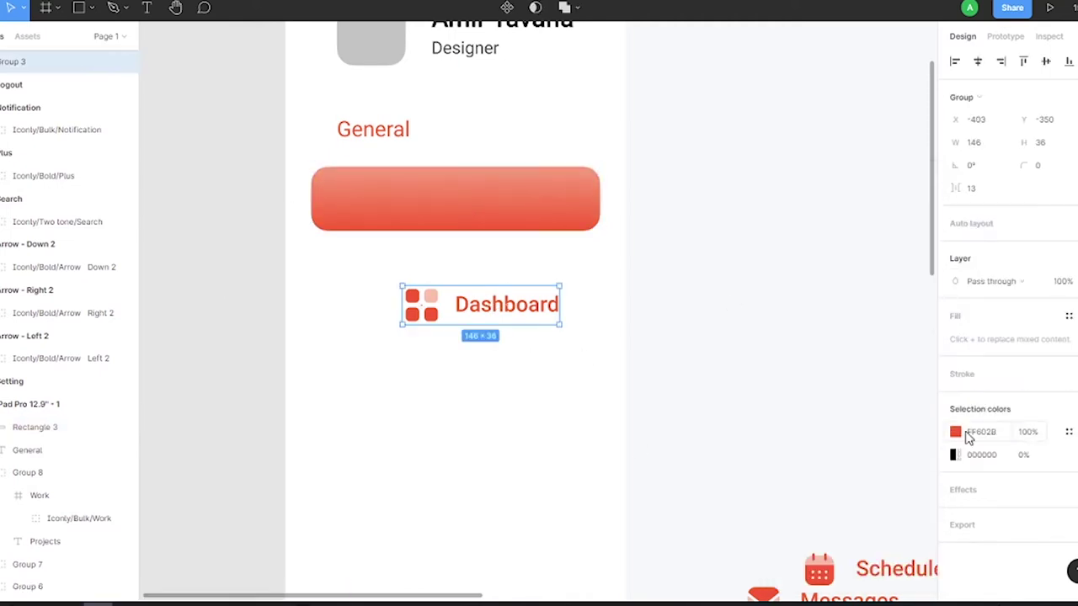
drag(502, 308, 373, 202)
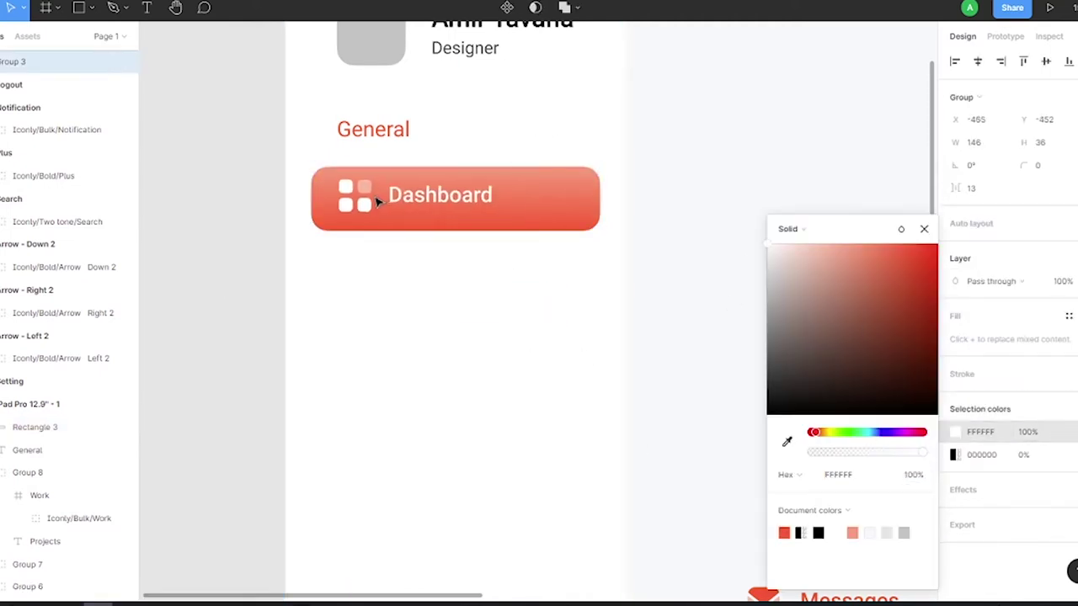
click(332, 137)
click(312, 189)
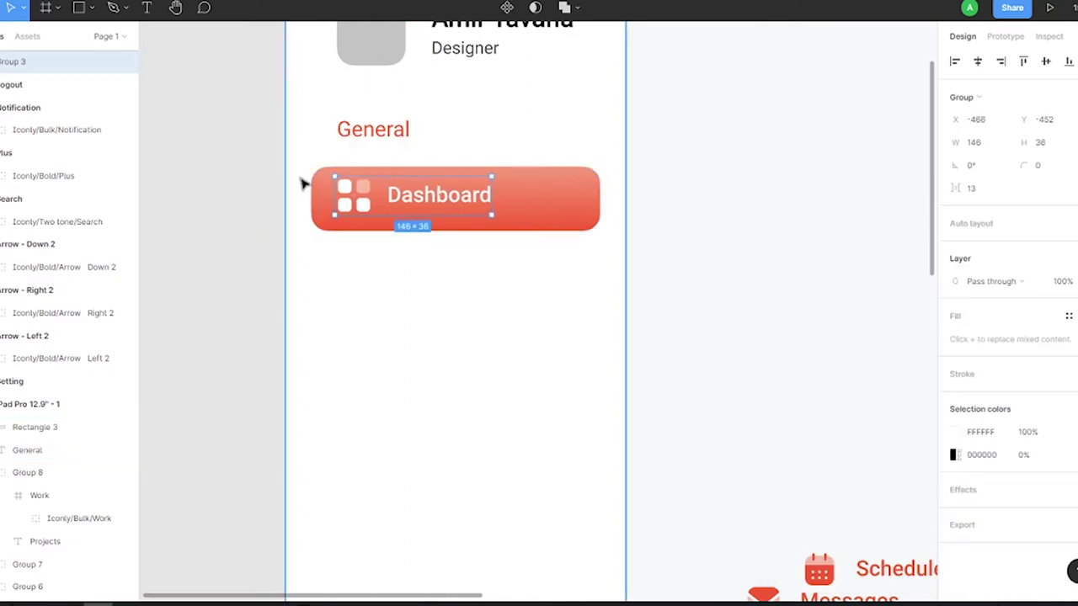
key(Right)
key(Right)
key(Right)
key(Down)
key(Down)
key(Down)
click(215, 172)
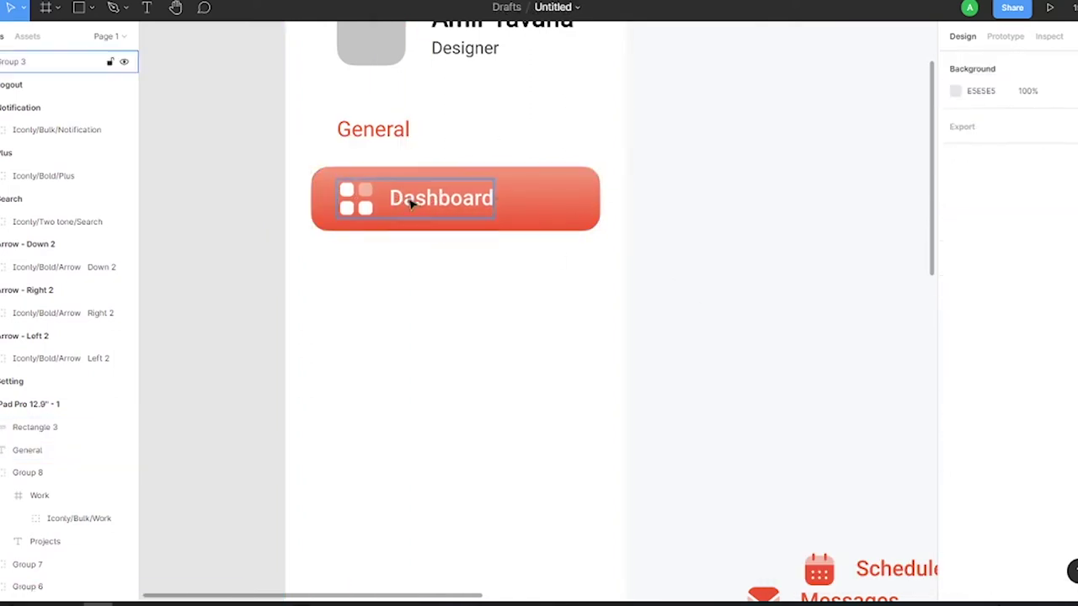
click(409, 203)
key(ctrl+g)
scroll(612, 303, down, 3)
Stack Schedule, Projects, Reports, Messages and Documents directly below the Dashboard button.
drag(720, 451, 445, 281)
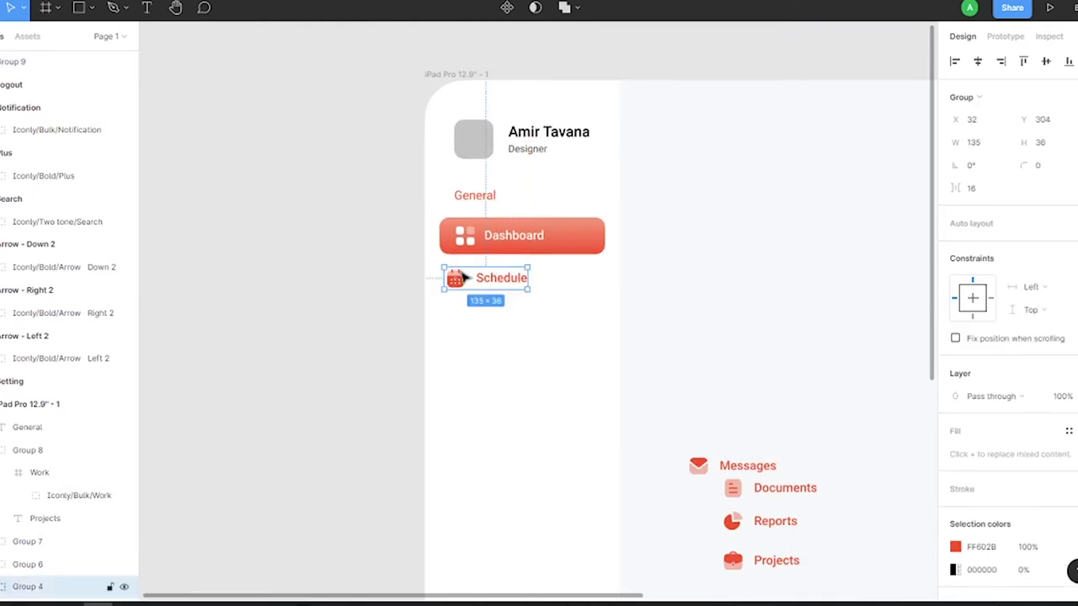
key(shift+Right)
key(Right)
key(Right)
key(Right)
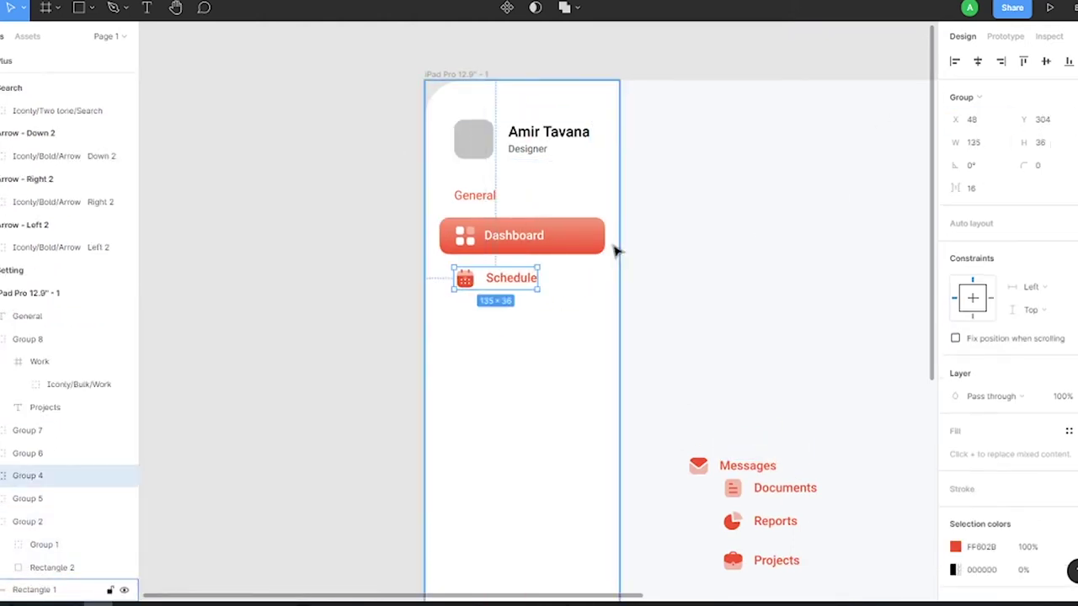
key(Down)
key(Down)
key(Down)
drag(777, 560, 510, 315)
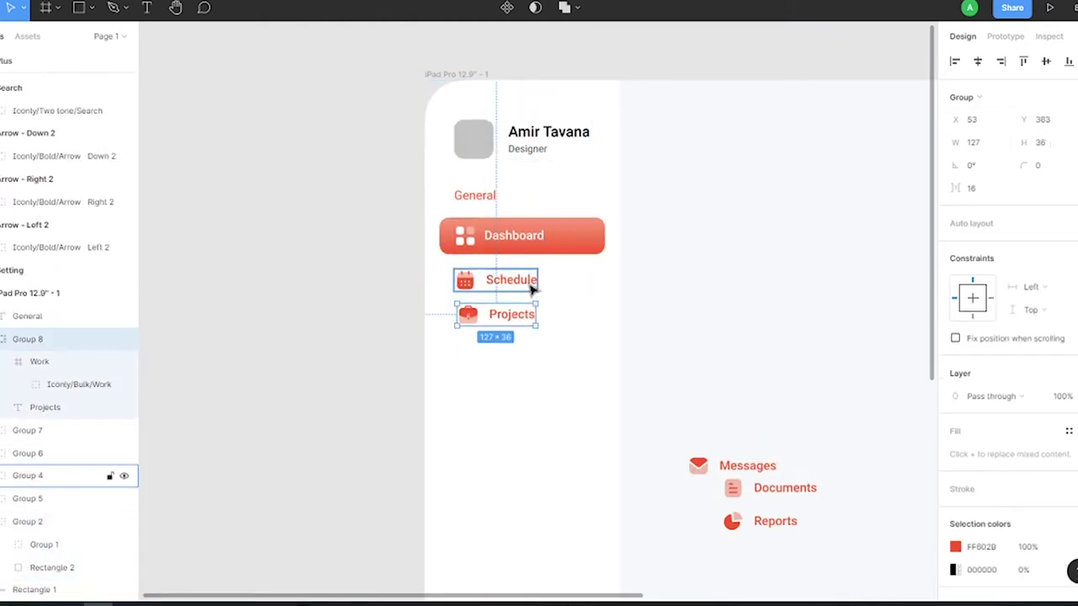
scroll(719, 455, down, 2)
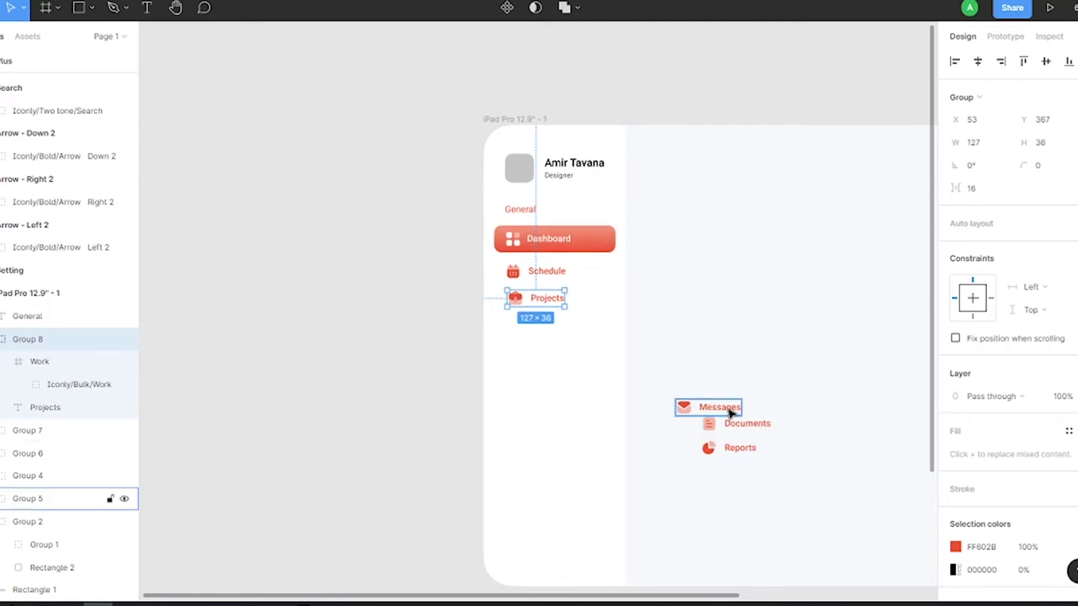
drag(731, 448, 535, 326)
drag(726, 412, 556, 334)
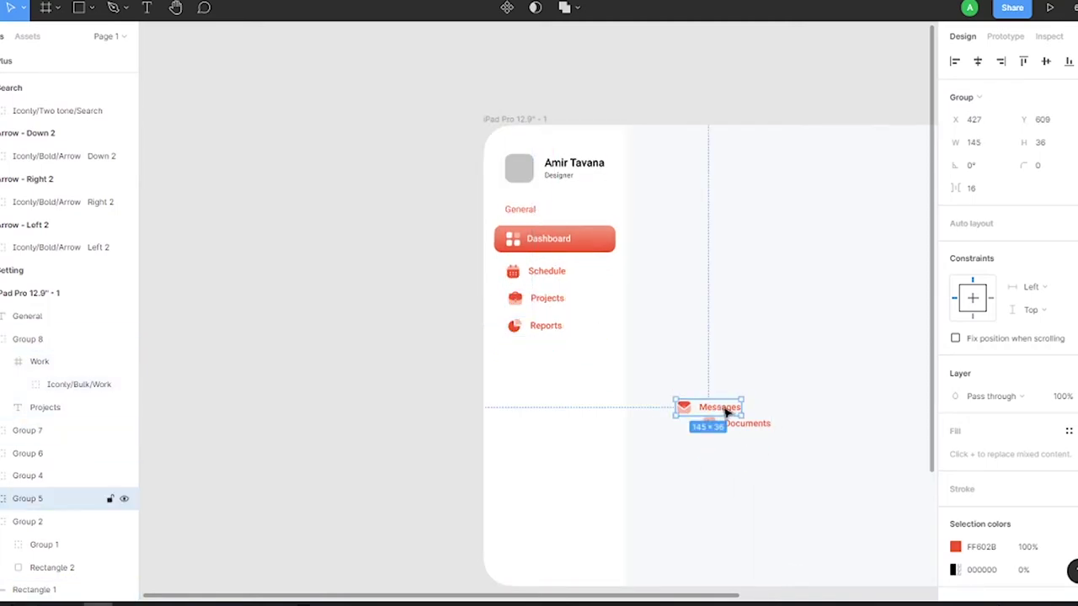
drag(737, 424, 548, 383)
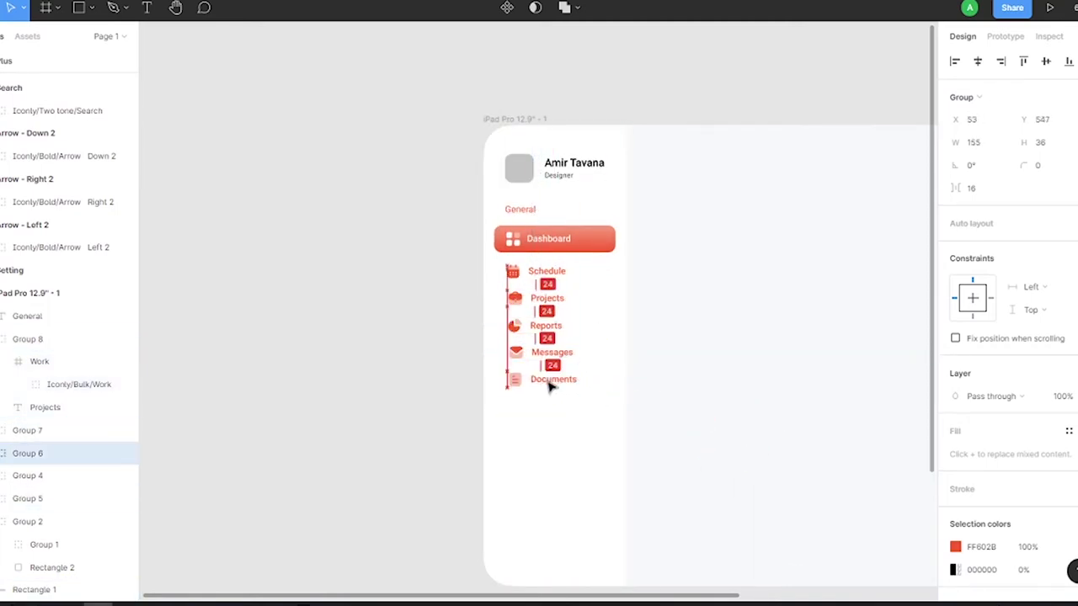
Left-align the five menu items at 50% opacity and copy General below Documents.
shift+click(552, 352)
shift+click(543, 326)
shift+click(546, 298)
shift+click(560, 271)
key(alt+a)
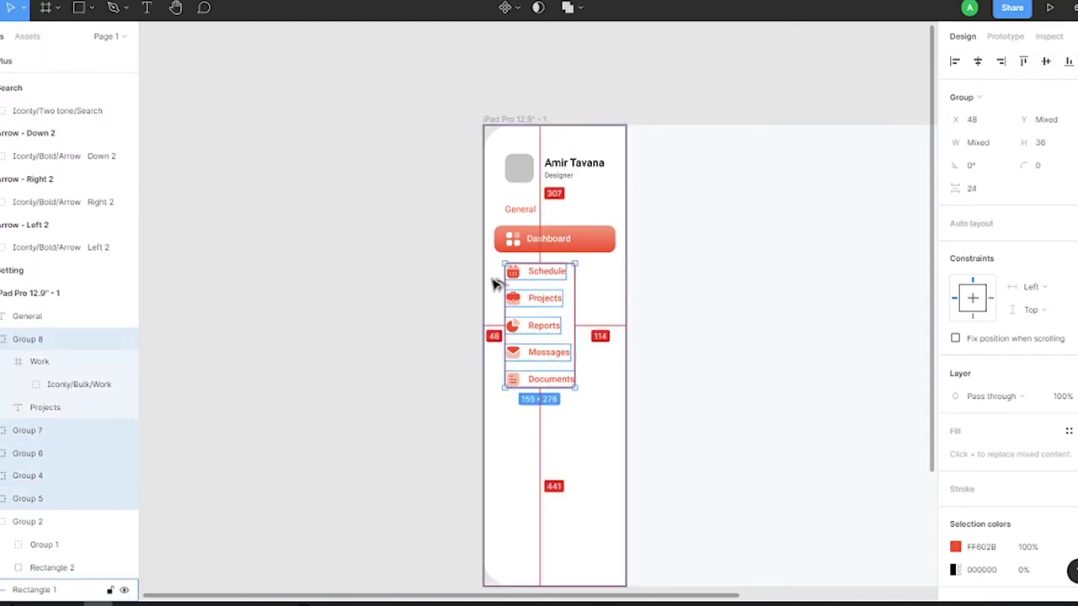
click(368, 308)
drag(497, 257, 575, 385)
text(50)
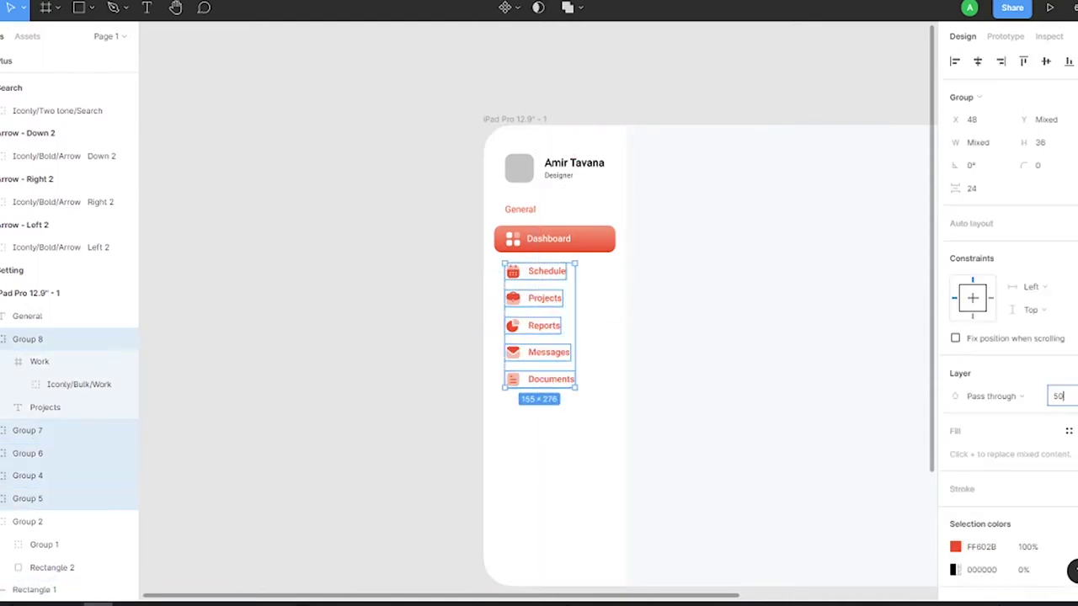
key(Return)
click(715, 542)
scroll(714, 541, down, 2)
drag(551, 248, 562, 390)
scroll(561, 481, up, 4)
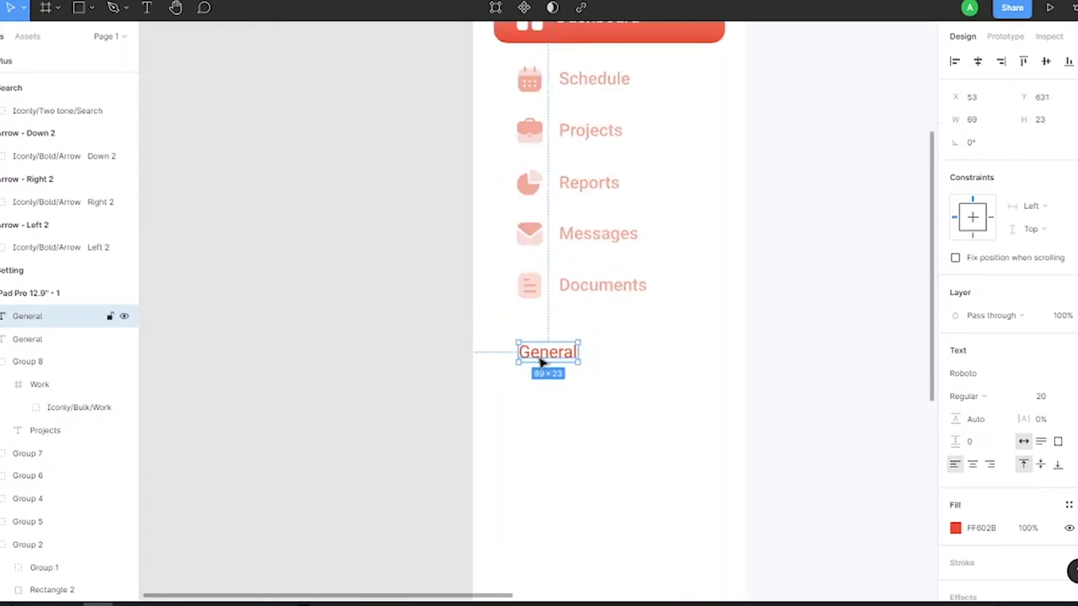
Add a medium-weight FF602B red 'Settings' label with a 'Log Out' copy below.
scroll(284, 305, down, 2)
key(t)
drag(675, 152, 720, 187)
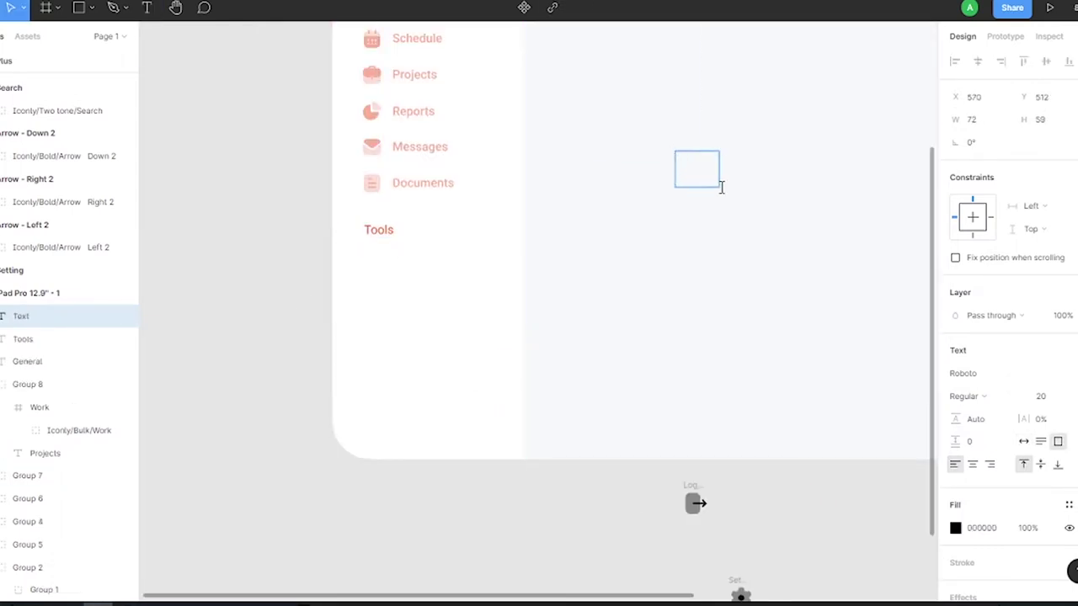
text(Setings)
click(1023, 441)
click(964, 396)
click(1005, 411)
click(955, 528)
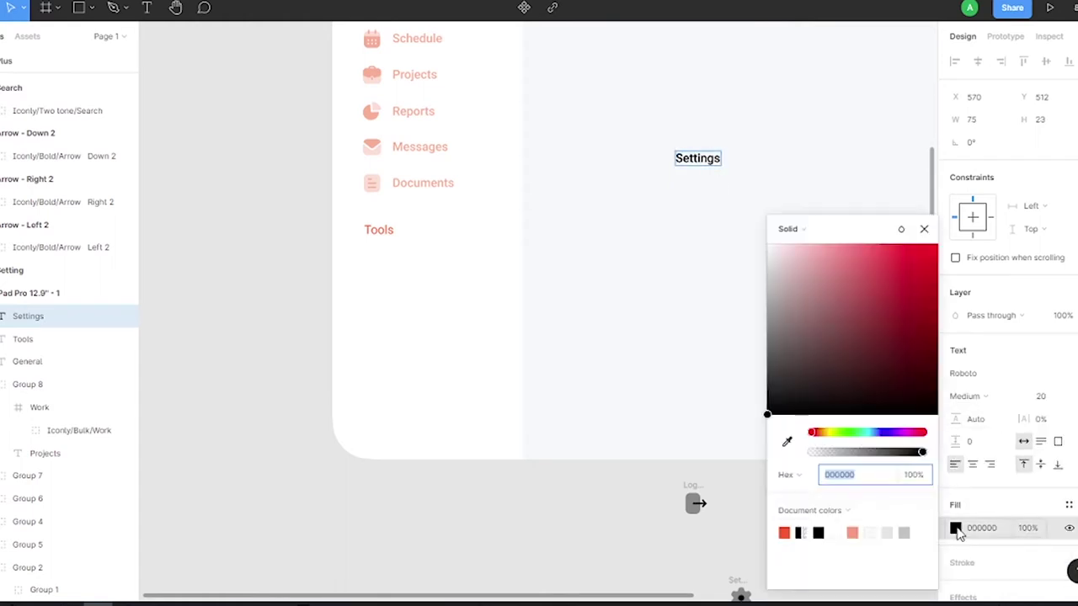
click(784, 532)
drag(697, 158, 697, 196)
double_click(697, 196)
text(LOg)
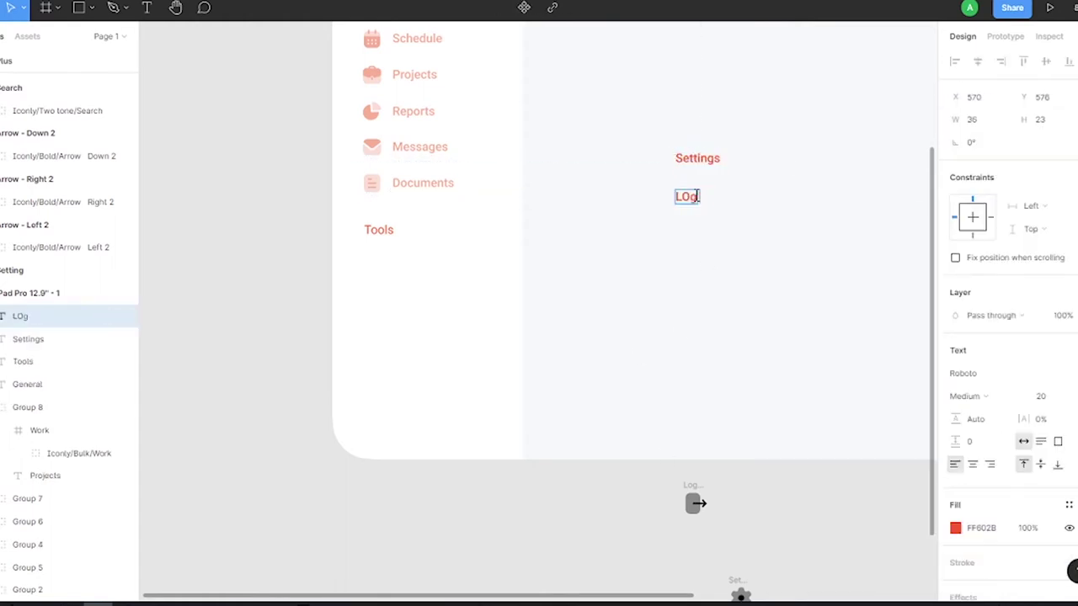
Colour the logout and gear icons red and group each with its label.
click(692, 504)
click(955, 488)
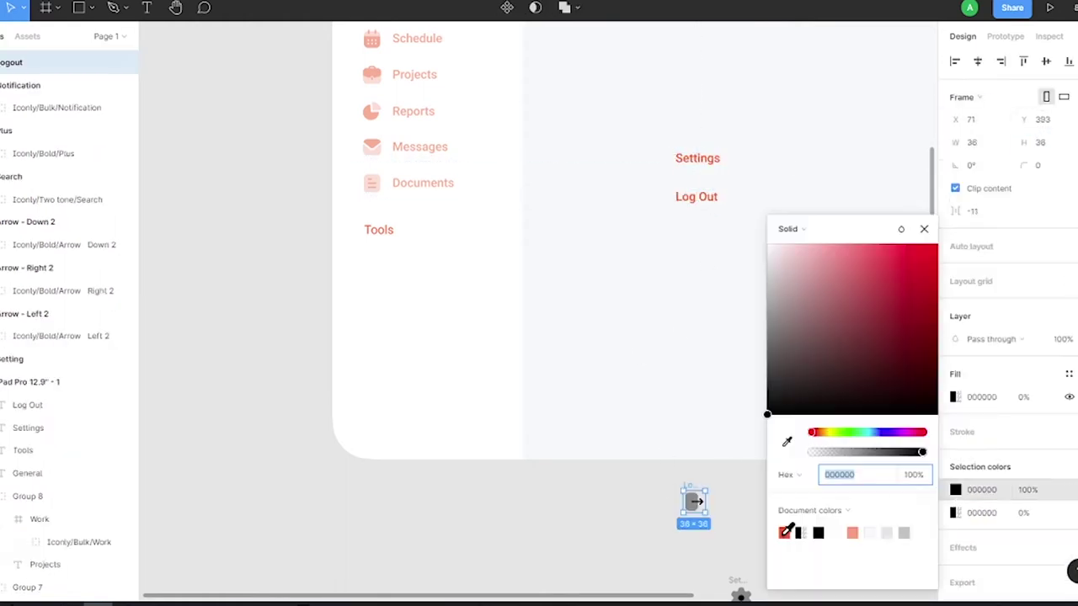
click(783, 532)
click(685, 493)
drag(692, 504, 644, 197)
mouse_move(740, 595)
mouse_down()
mouse_move(736, 370)
mouse_move(644, 156)
mouse_up()
click(954, 488)
click(784, 532)
shift+click(697, 158)
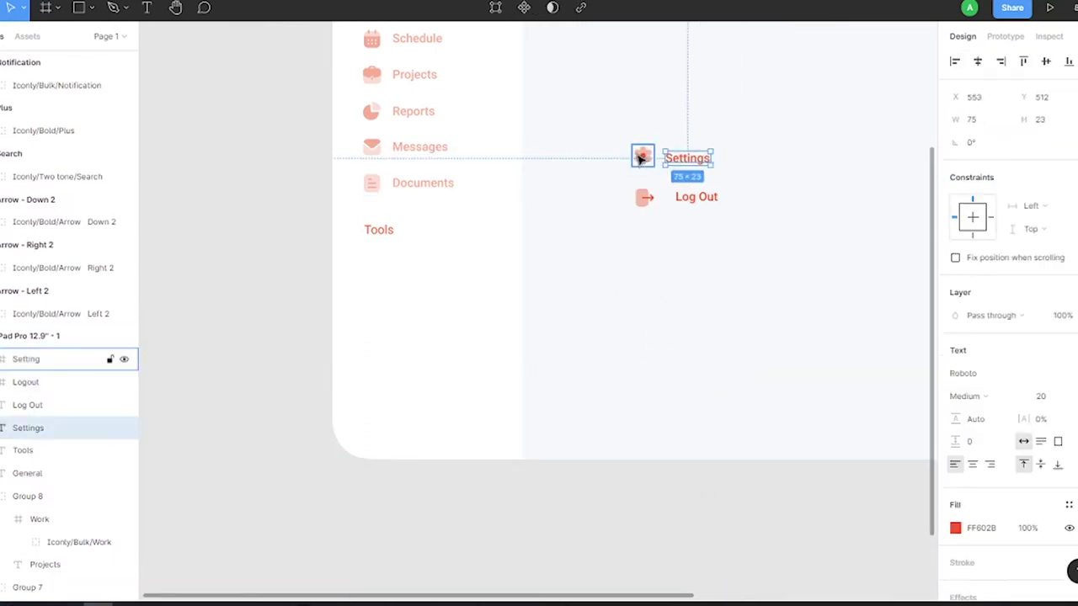
key(ctrl+g)
drag(696, 197, 640, 198)
shift+click(640, 198)
key(ctrl+g)
Space the Settings and Log Out rows 24 apart at 50% opacity under Tools.
shift+click(692, 157)
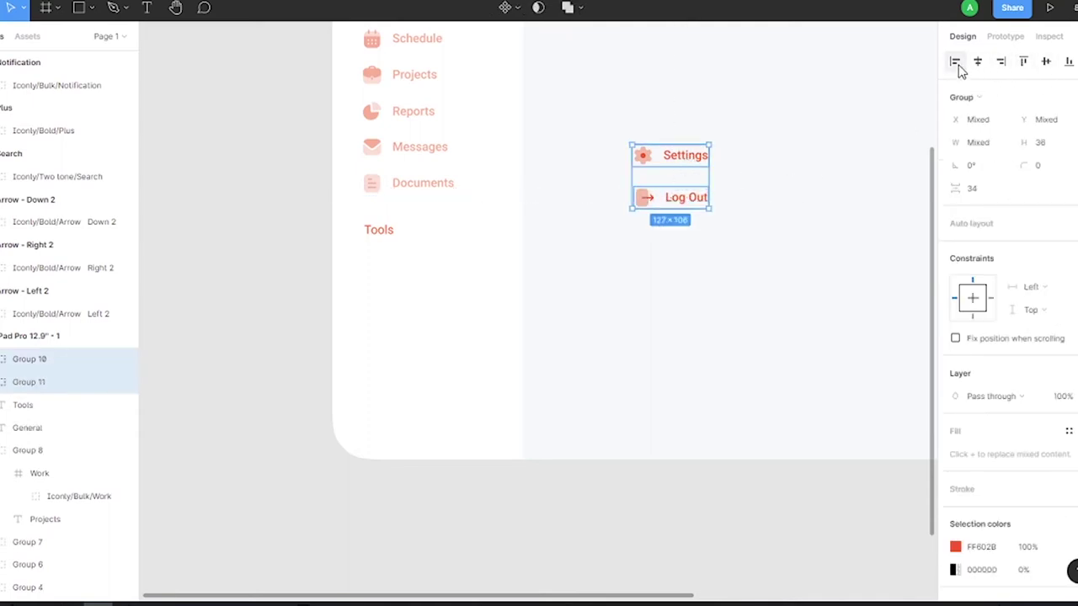
drag(685, 169, 686, 161)
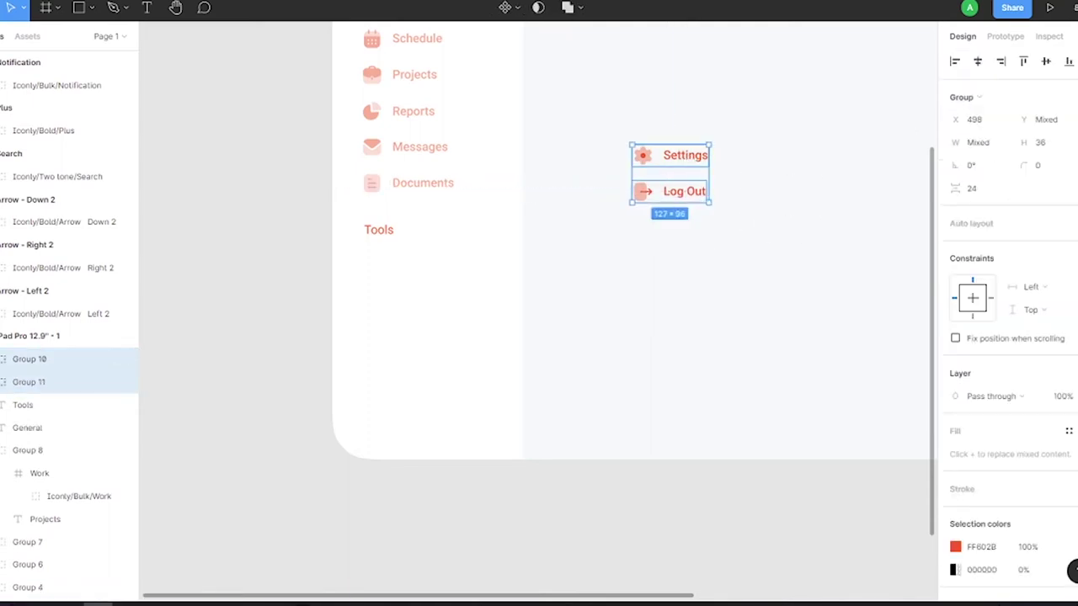
text(50)
key(Return)
drag(669, 172, 401, 267)
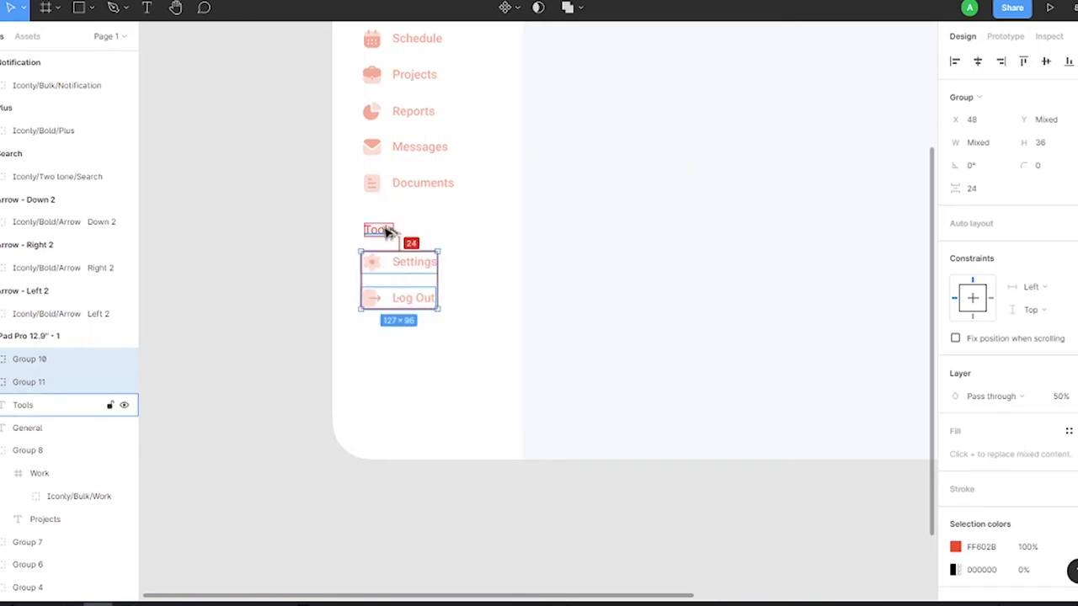
click(432, 244)
click(440, 288)
shift+click(431, 244)
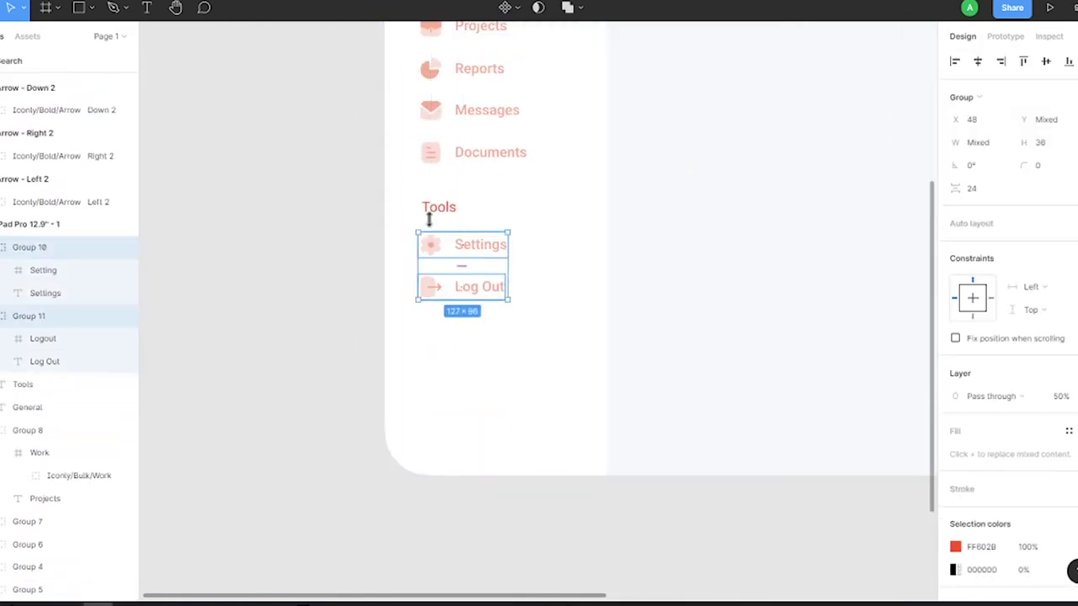
shift+click(449, 211)
click(248, 260)
key(shift+1)
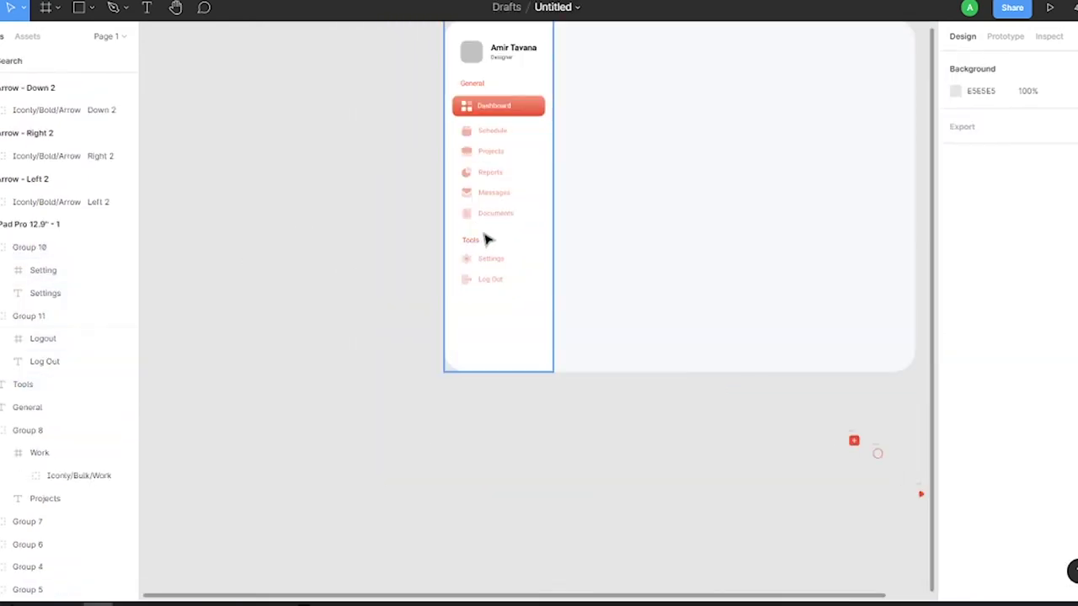
Draw a card rectangle in the main area with height 330 and corner radius 32.
click(501, 67)
drag(587, 83, 680, 219)
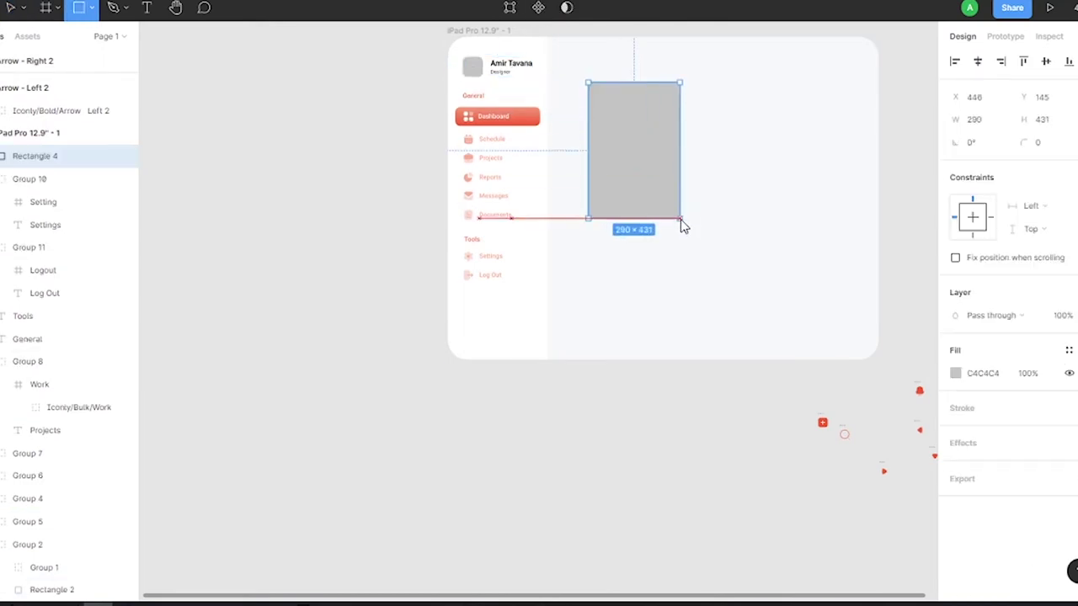
click(1056, 122)
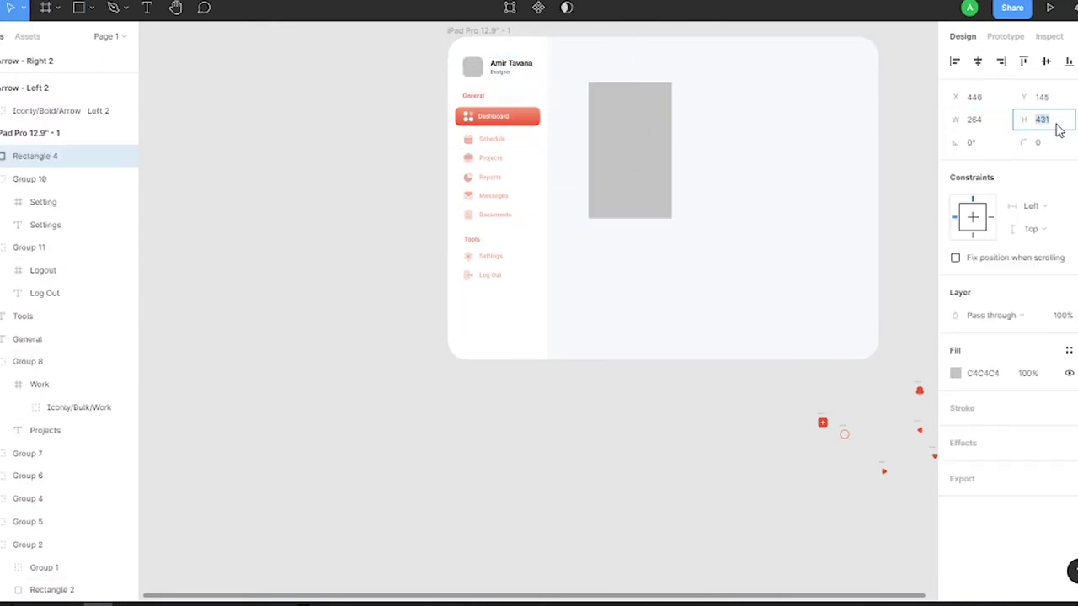
text(330)
key(Return)
scroll(649, 100, up, 2)
click(1053, 146)
text(32)
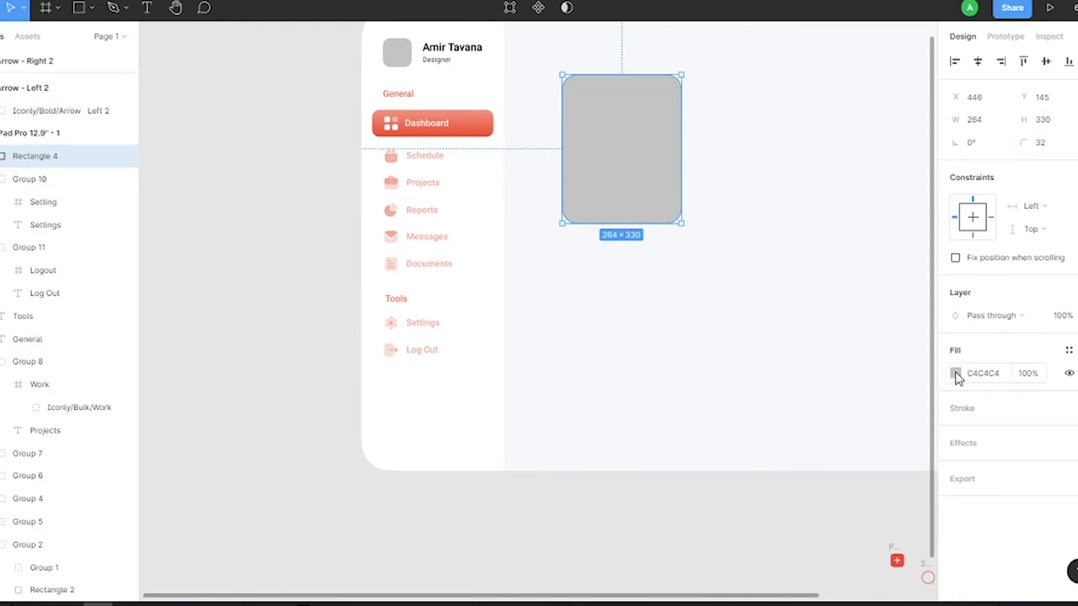
Fill the card with a light-to-dark red linear gradient.
click(956, 374)
click(784, 532)
click(783, 228)
click(856, 533)
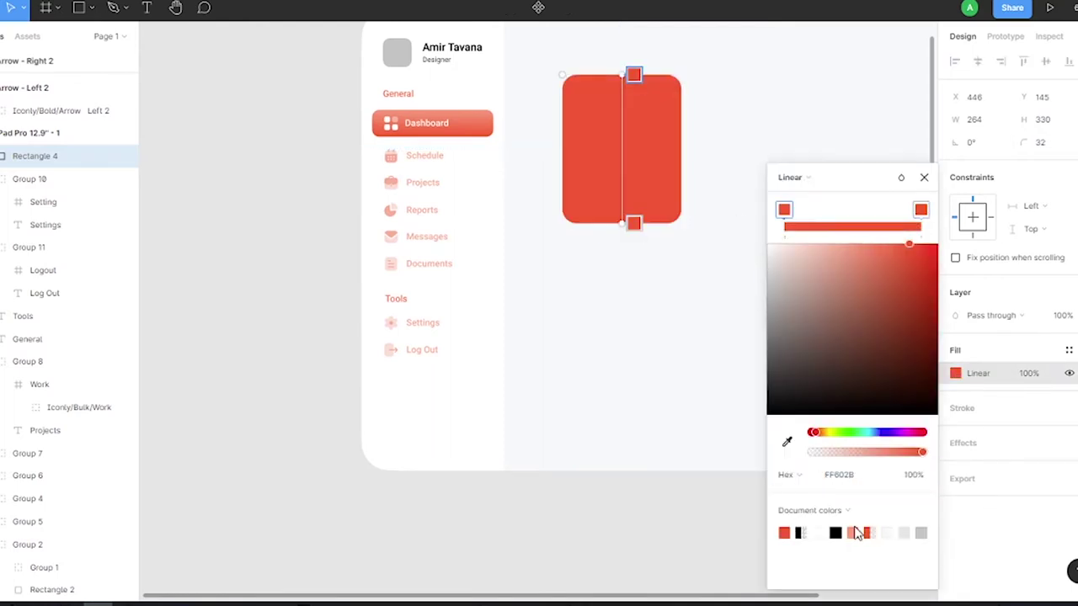
key(Escape)
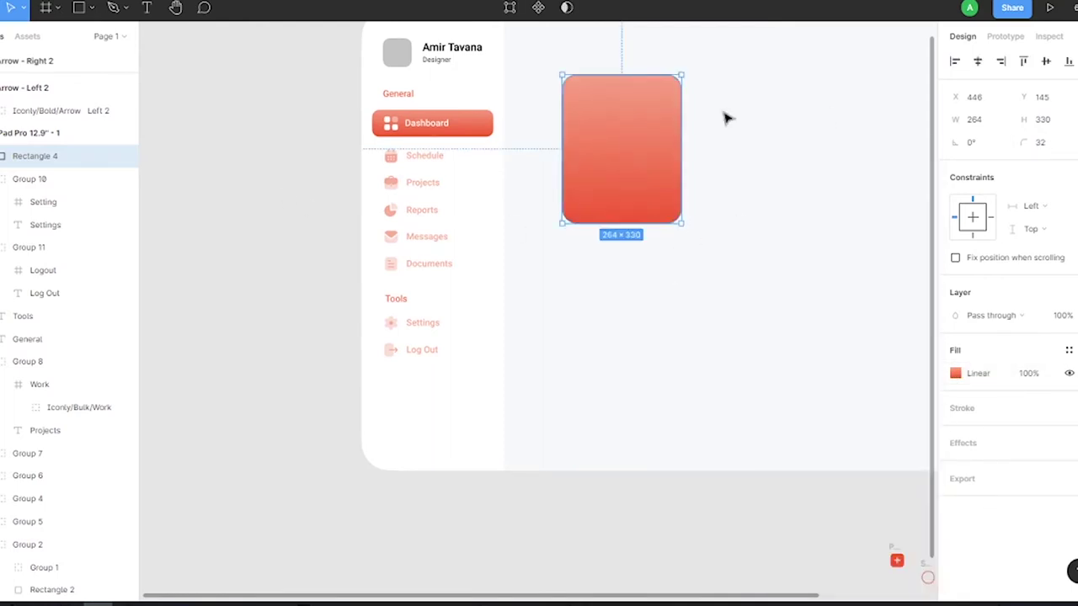
scroll(779, 154, up, 3)
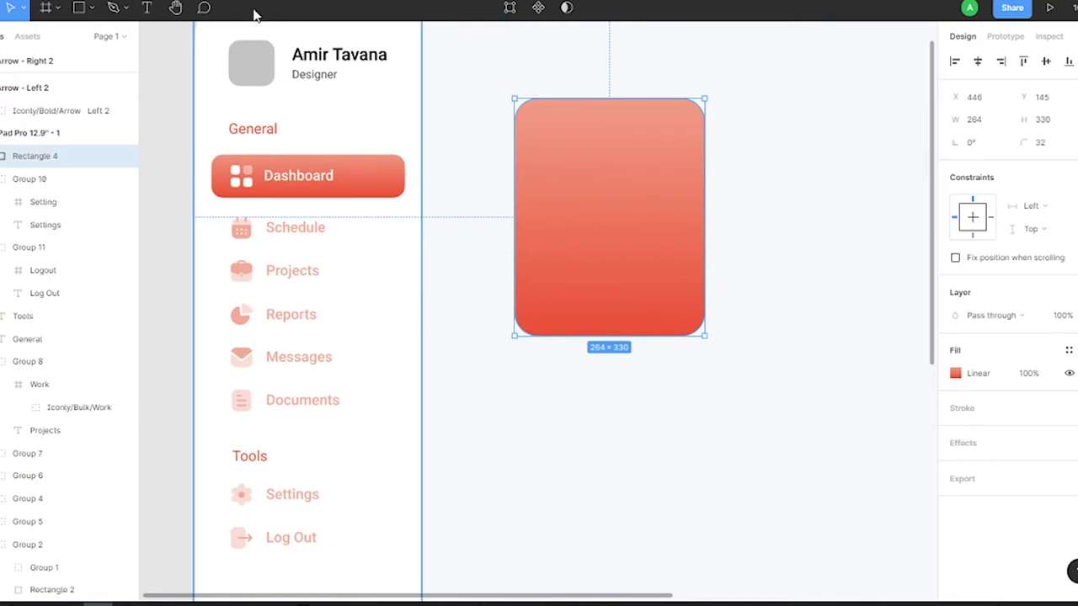
Pen-draw a chevron with a 34-weight white linear-gradient stroke and corner radius 60.
key(p)
click(604, 98)
click(543, 210)
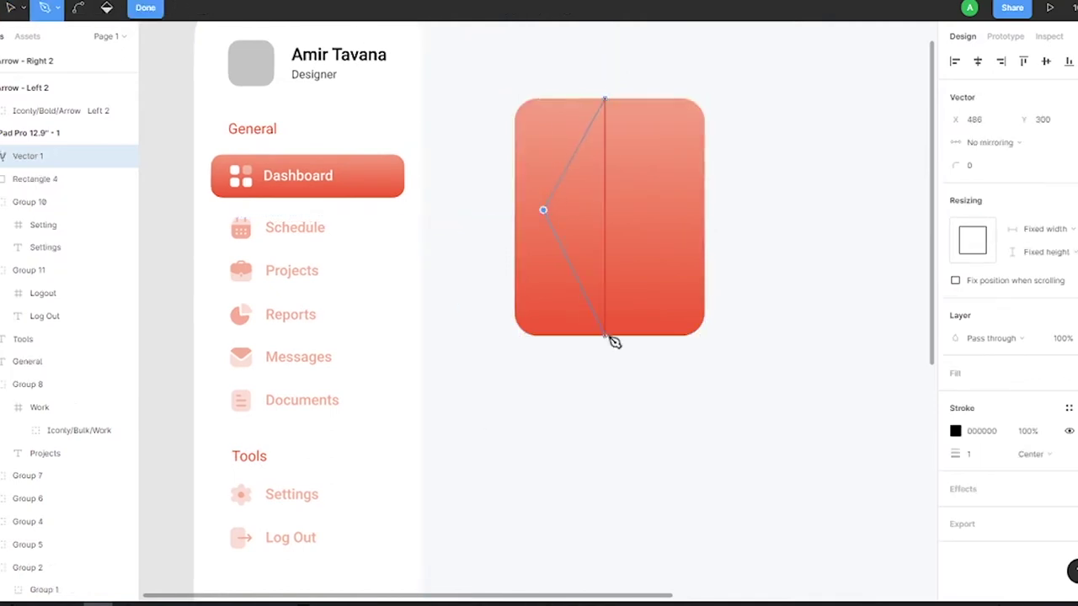
text(4)
key(Return)
click(954, 430)
click(792, 224)
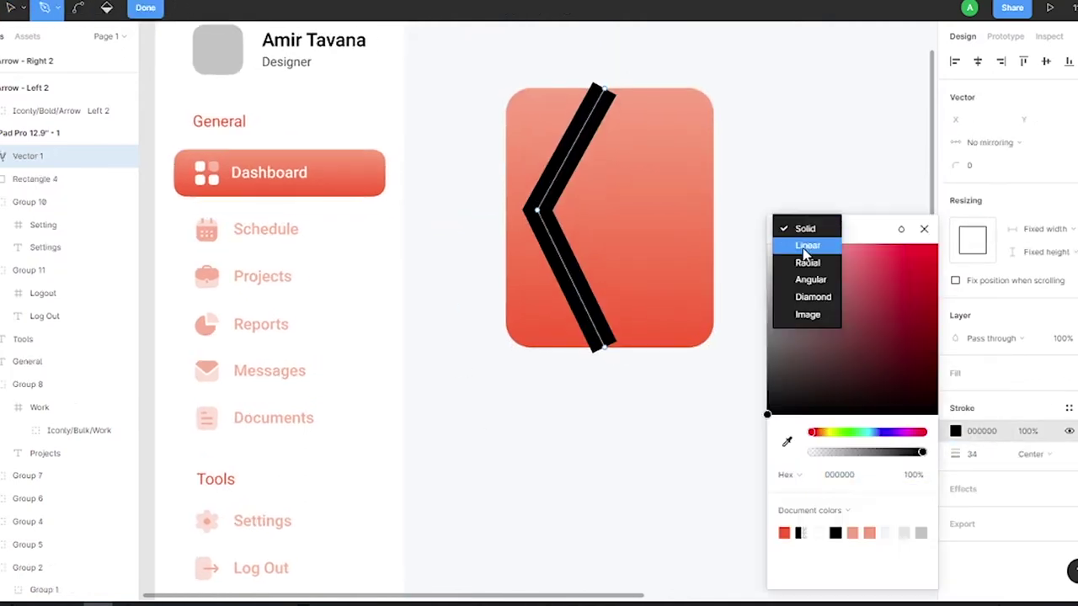
click(801, 244)
click(768, 245)
click(1044, 142)
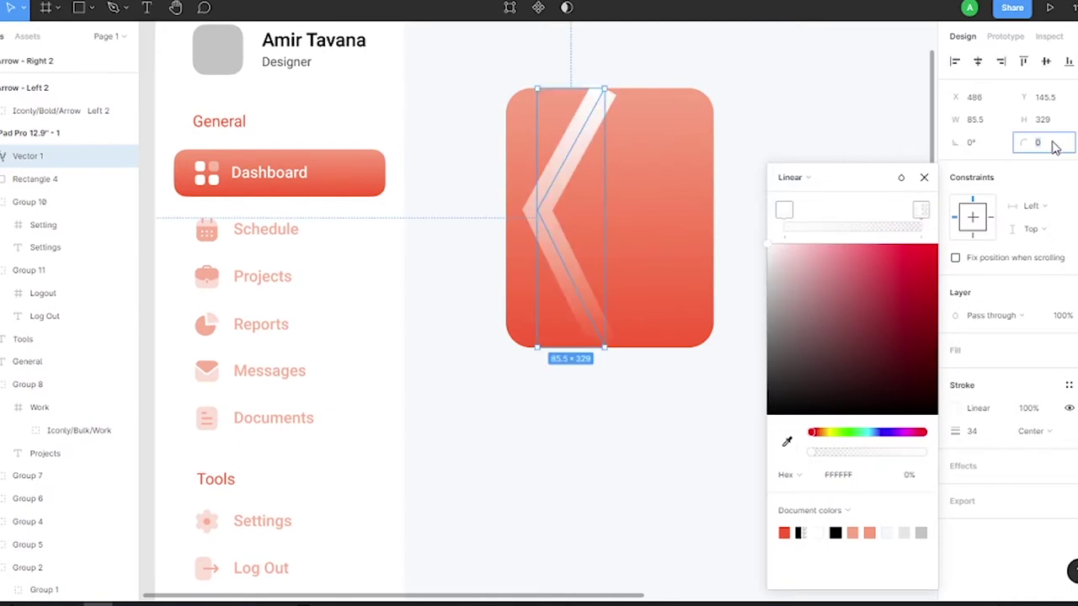
text(3060)
key(Return)
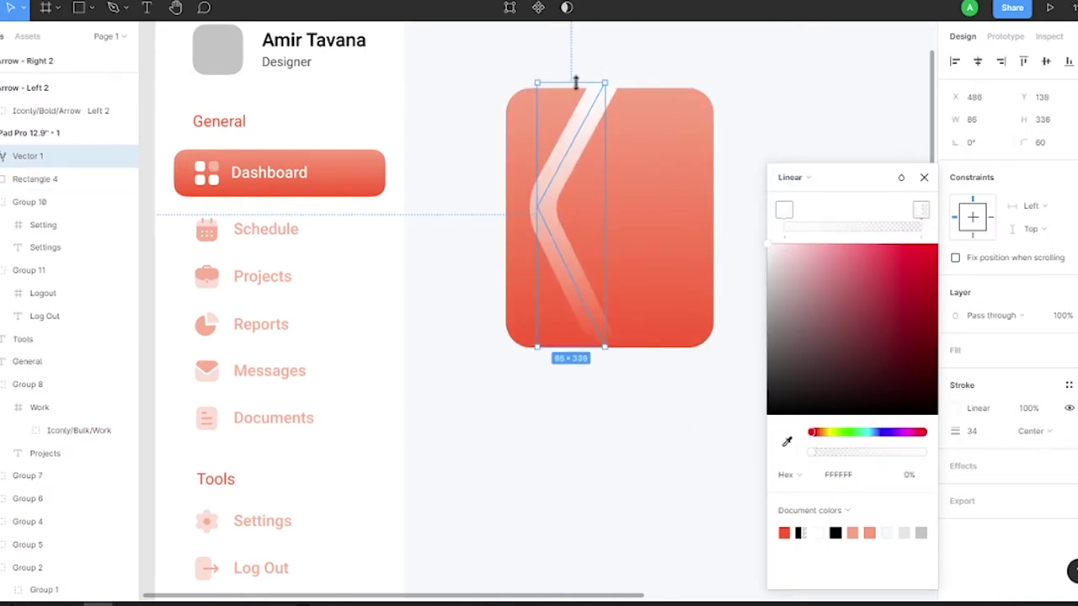
Lower the chevron to 12% opacity and add two copies to its right.
click(682, 61)
click(558, 169)
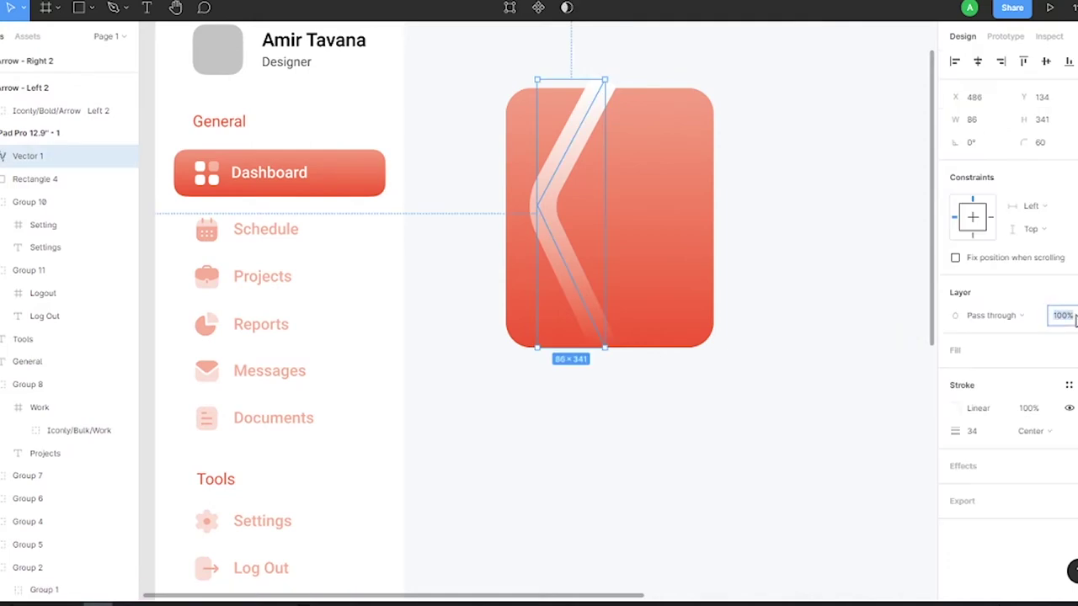
key(1)
key(2)
scroll(752, 205, up, 2)
key(ctrl+d)
drag(604, 172, 605, 169)
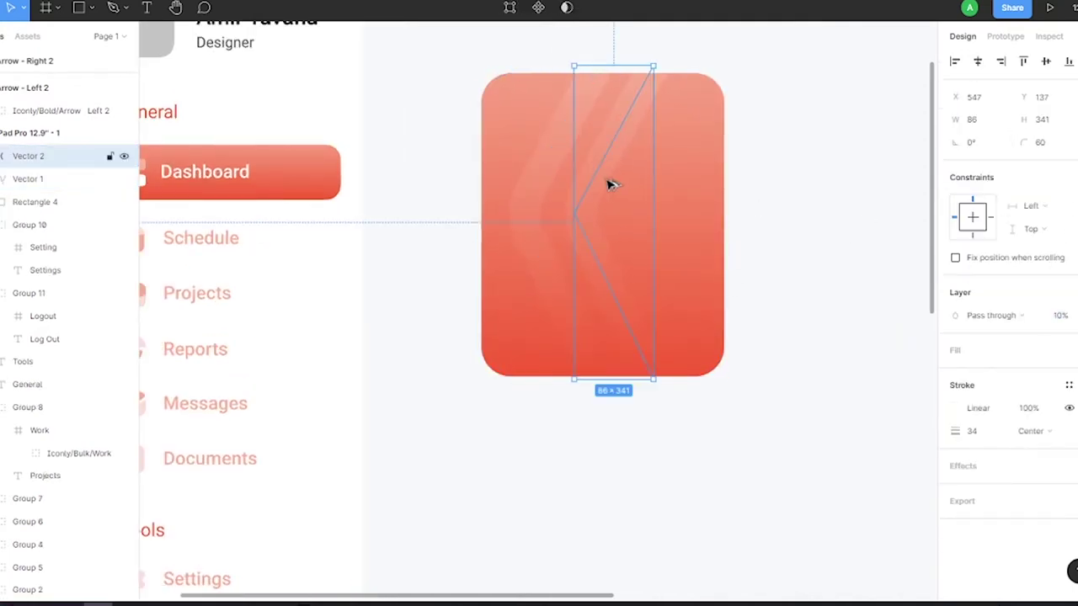
drag(605, 181, 660, 181)
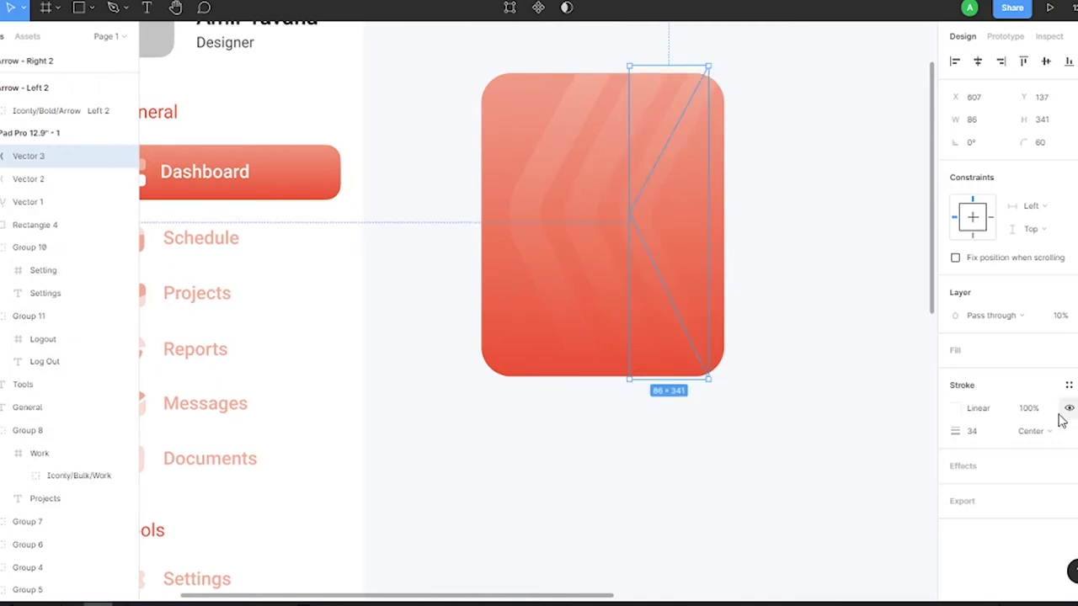
Tweak each chevron's stroke gradient, then select all three chevrons.
click(955, 408)
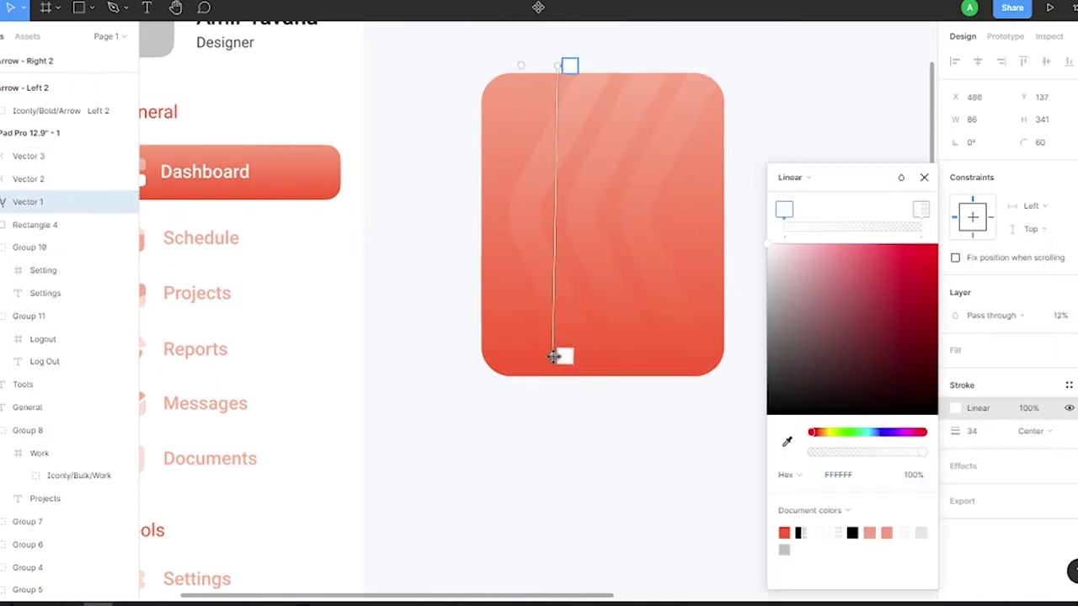
click(616, 370)
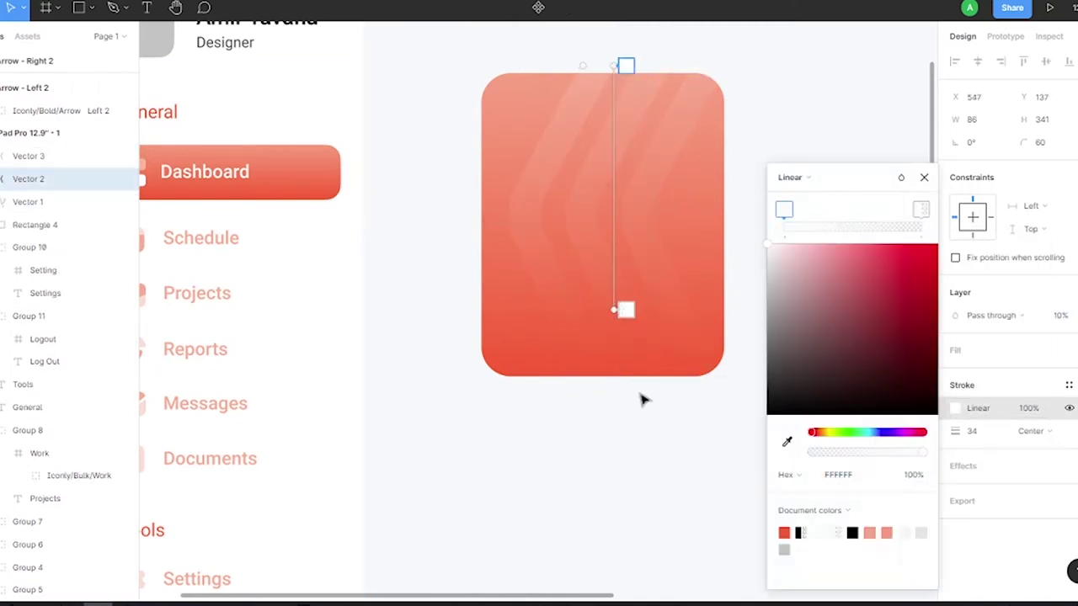
click(669, 362)
click(50, 178)
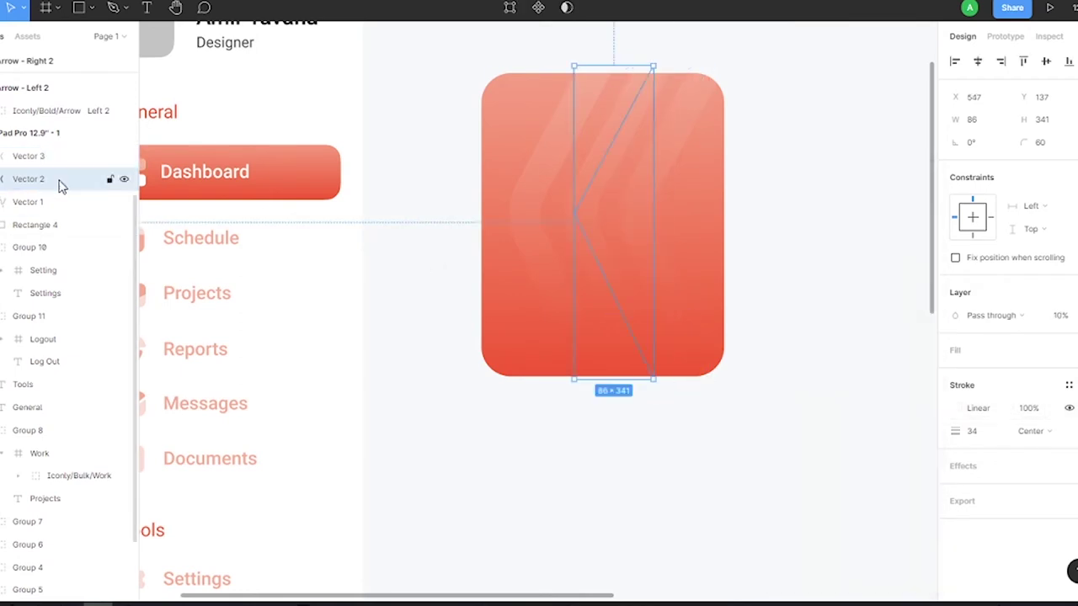
click(560, 334)
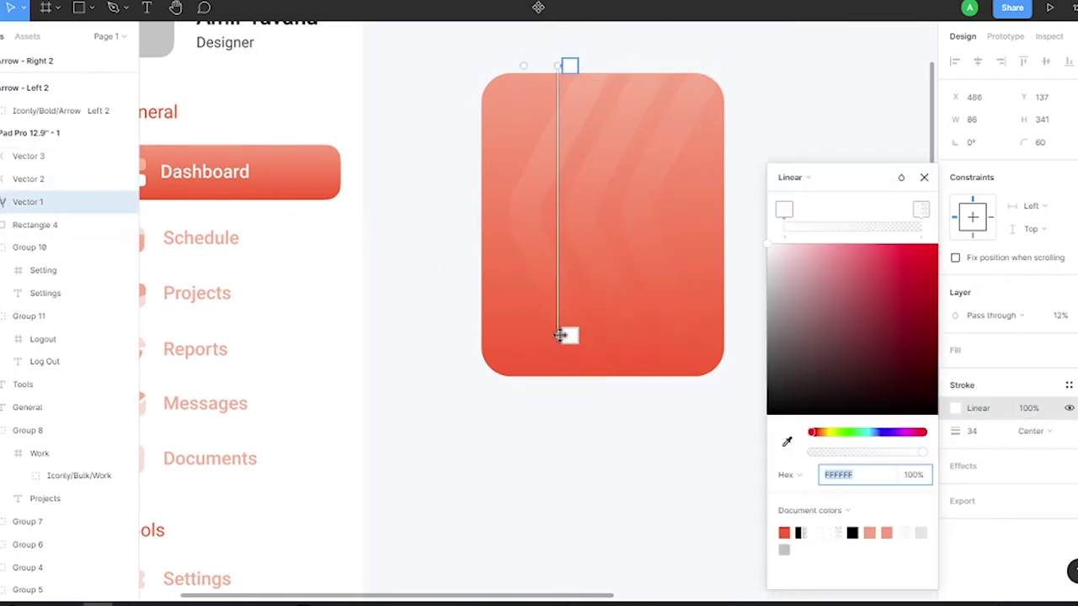
drag(699, 147, 557, 147)
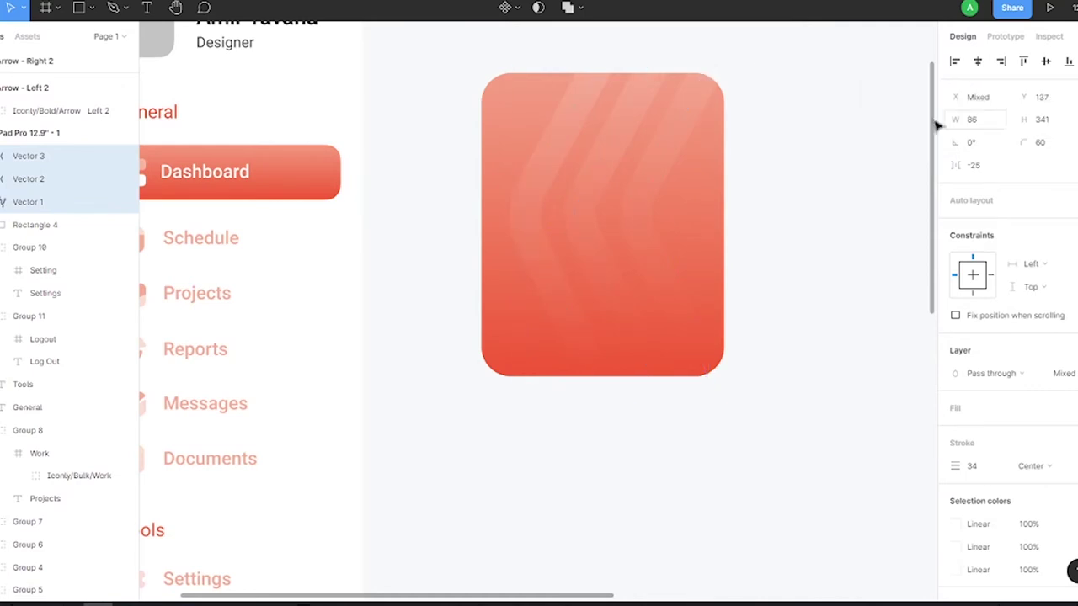
Group the three chevrons as 'vector' and paste a copy of the card rectangle.
key(ctrl+g)
click(717, 126)
key(ctrl+c)
key(ctrl+v)
double_click(42, 155)
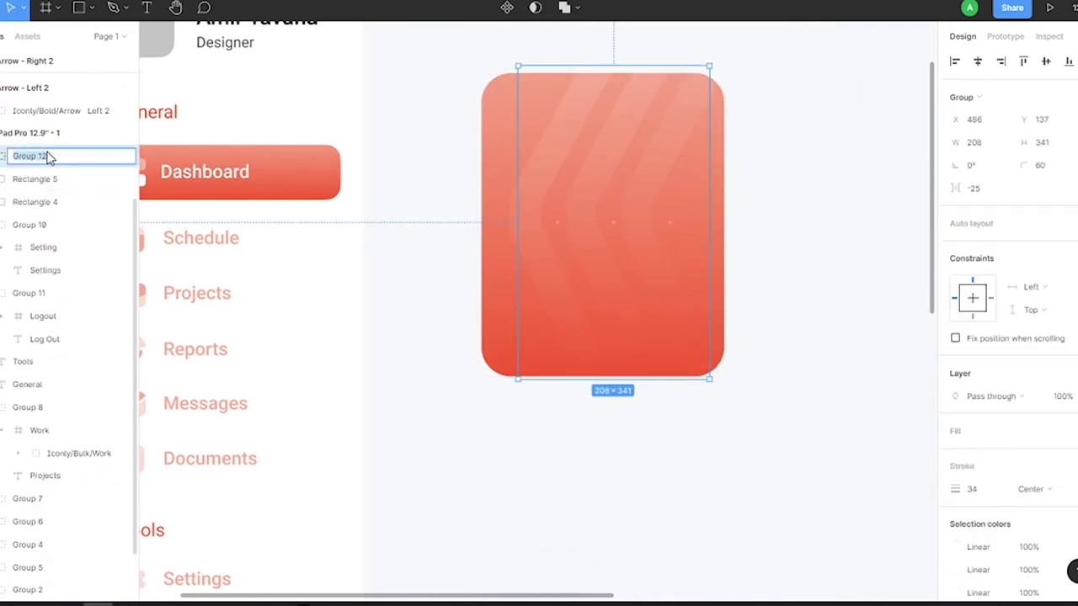
Order the card copy with the stripes and use it as their mask.
click(4, 172)
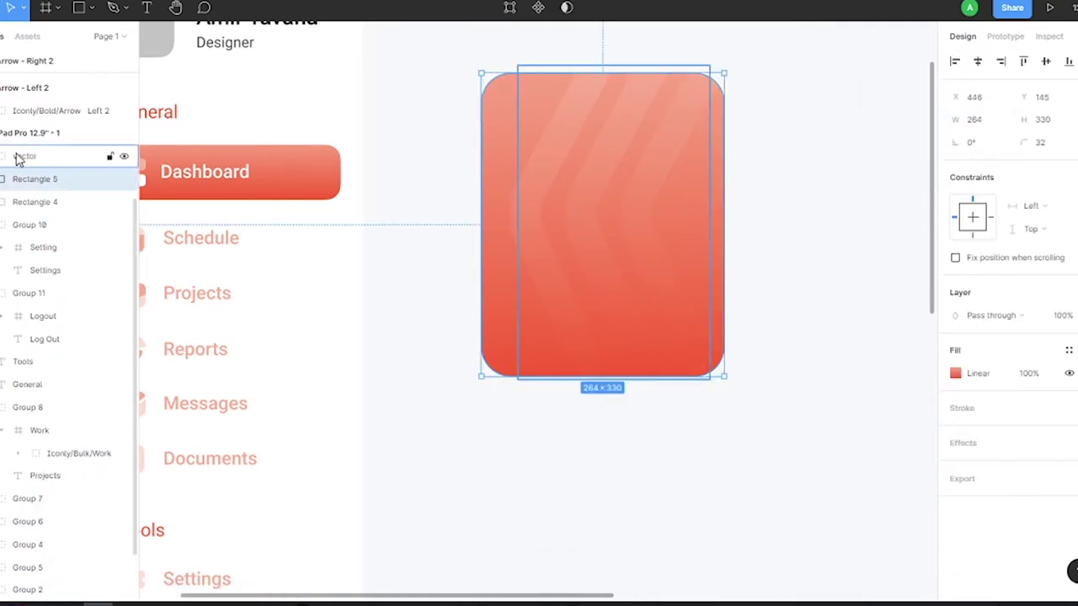
drag(18, 160, 19, 186)
shift+click(20, 182)
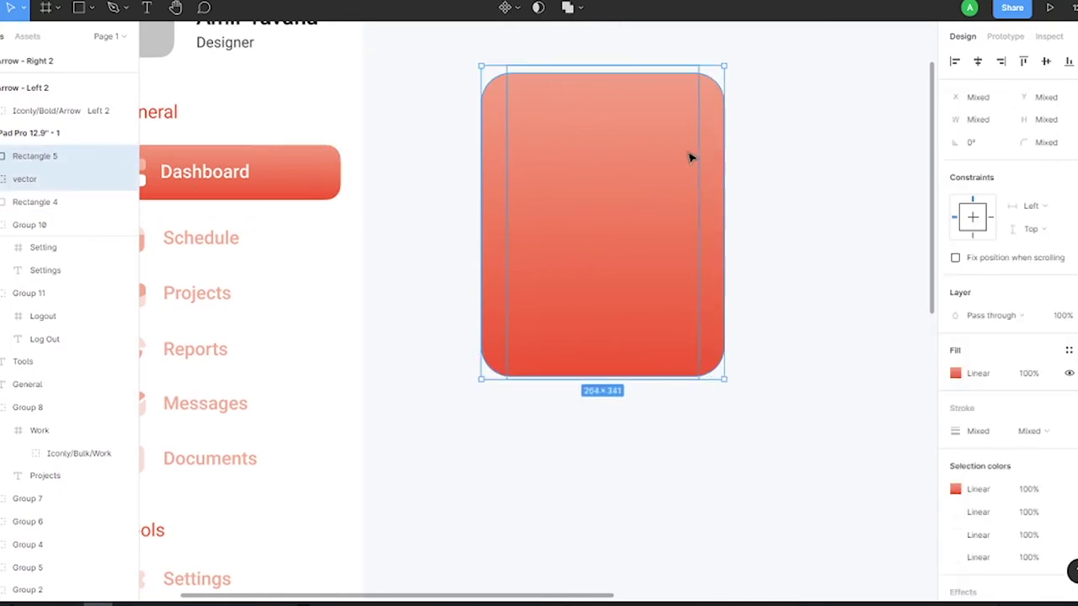
key(ctrl+alt+m)
key(ctrl+z)
key(ctrl+alt+m)
key(ctrl+z)
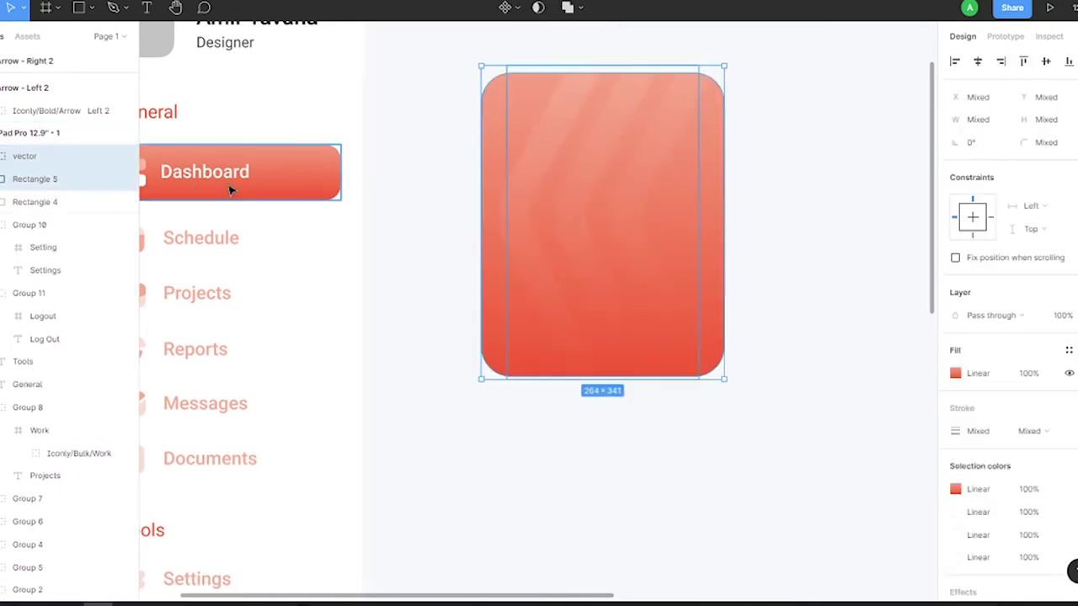
key(ctrl+alt+m)
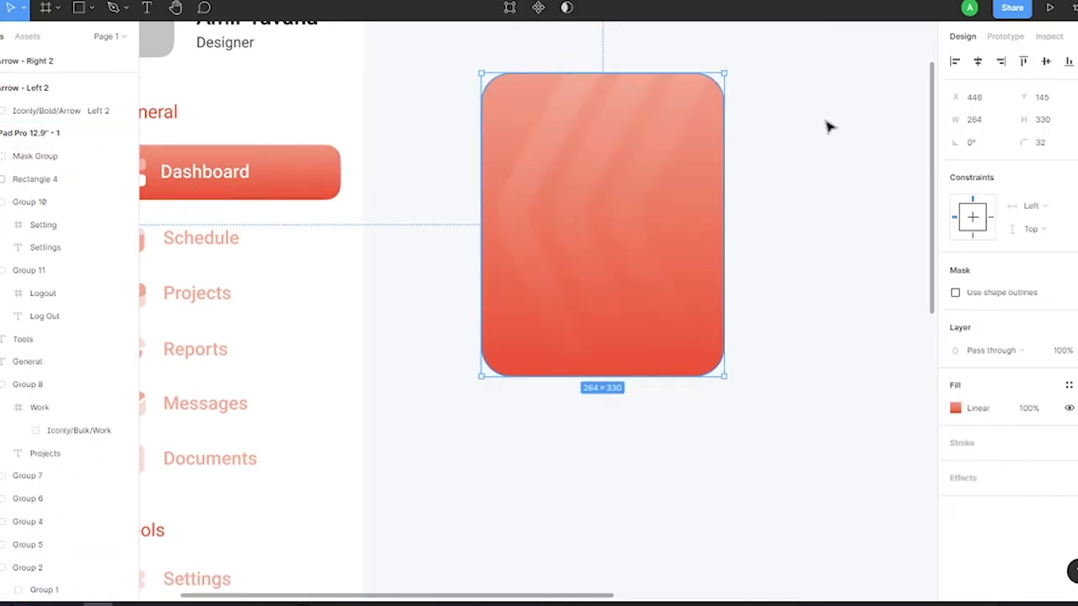
click(849, 219)
Add the 28 pt white 'Web design For Portfolio' title and move it onto the card.
key(t)
drag(763, 161, 876, 226)
text(Web design For Portfolio)
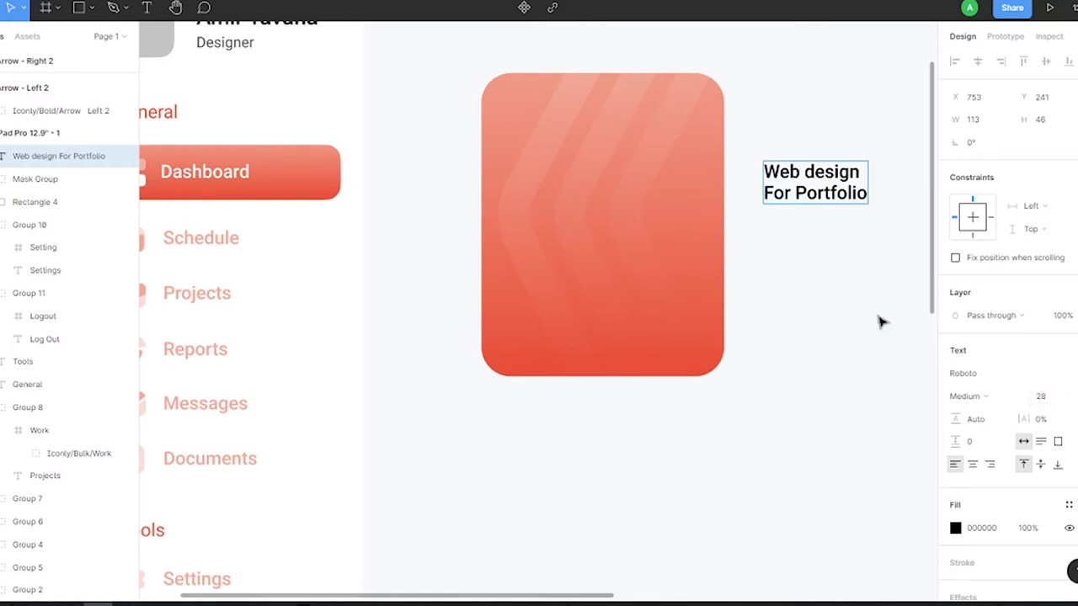
key(Return)
drag(829, 189, 564, 126)
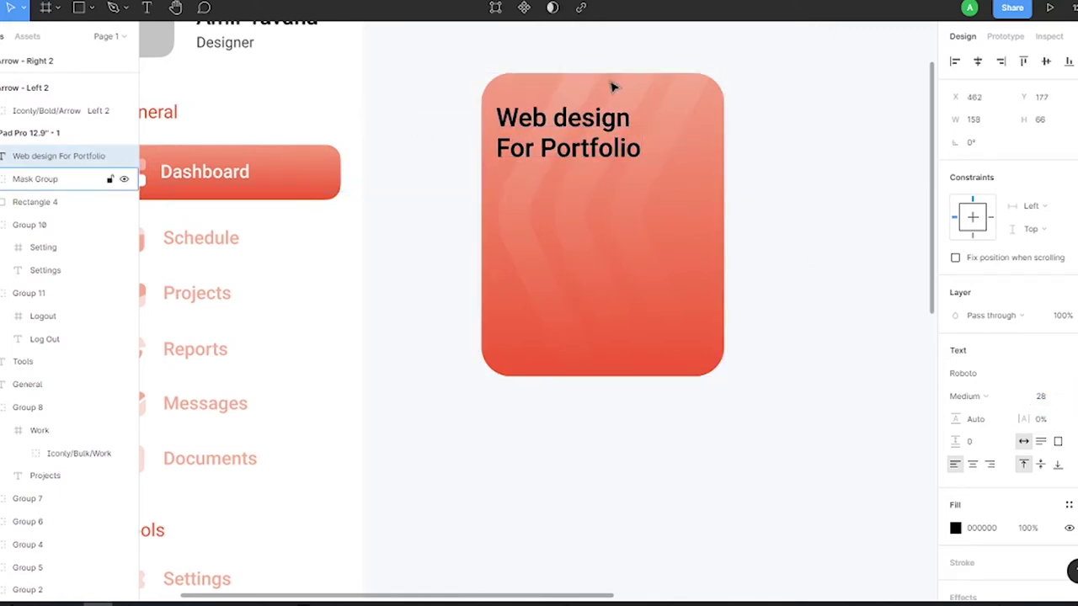
key(Escape)
text(12 Feb, 2021)
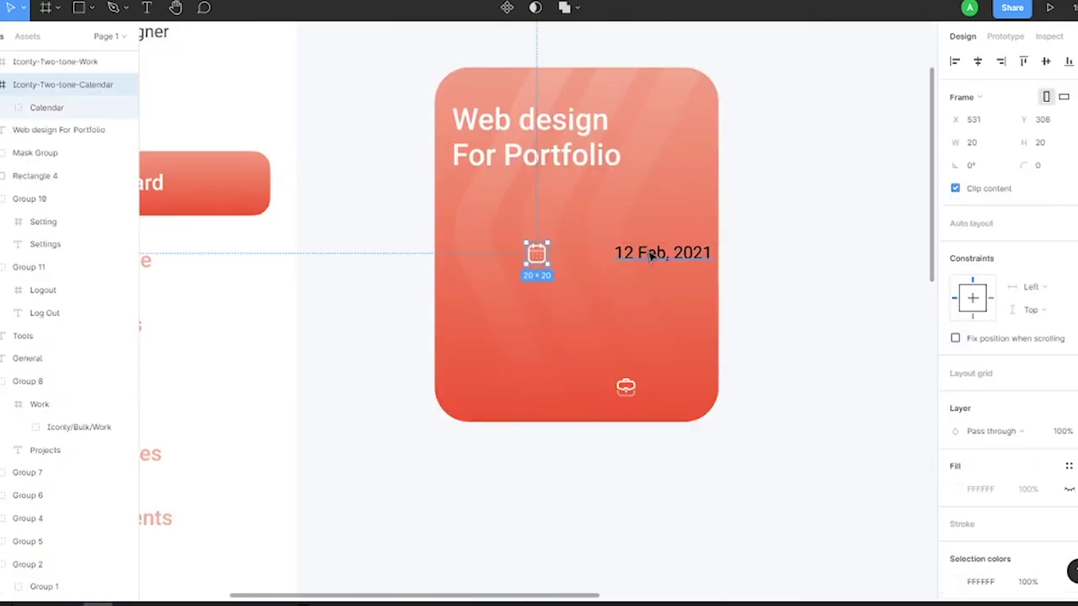
Place a '17 Task' label beside the briefcase icon and group the two.
key(Right)
key(Right)
key(Right)
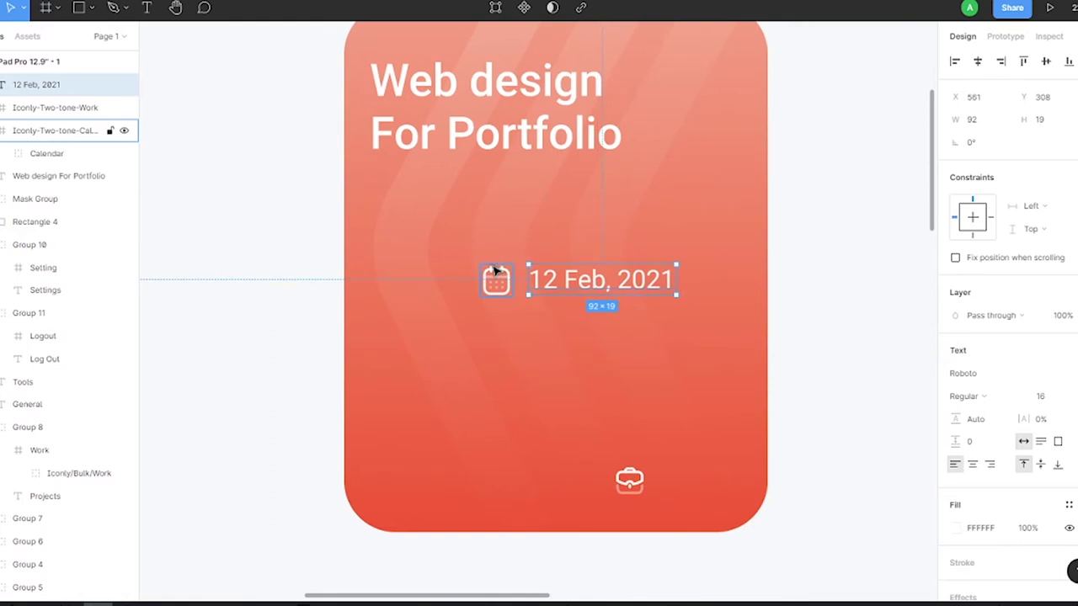
click(505, 275)
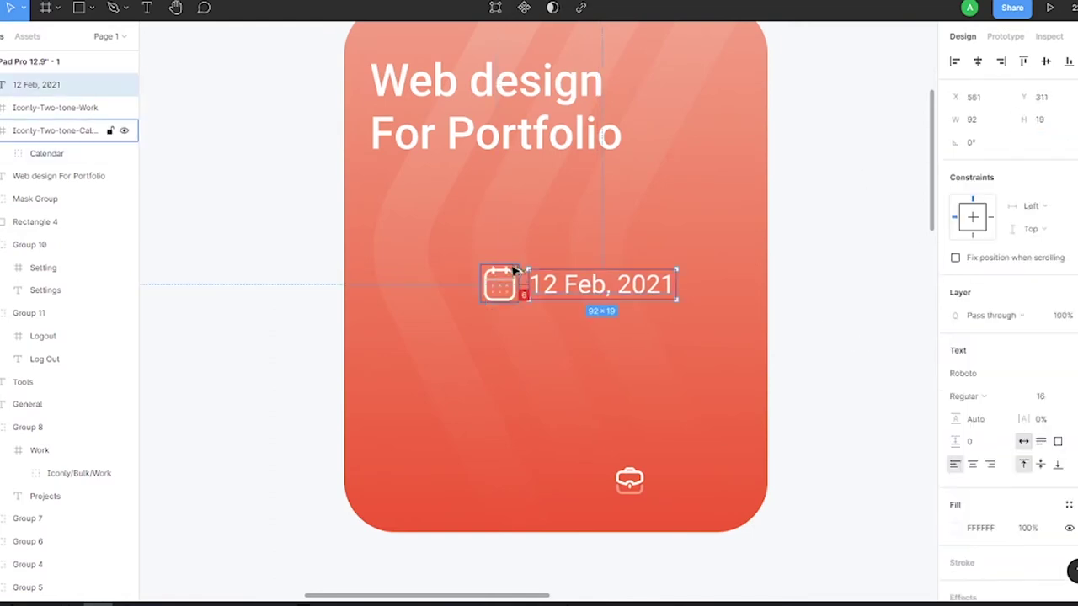
drag(586, 291, 633, 483)
text(17 Task)
click(630, 480)
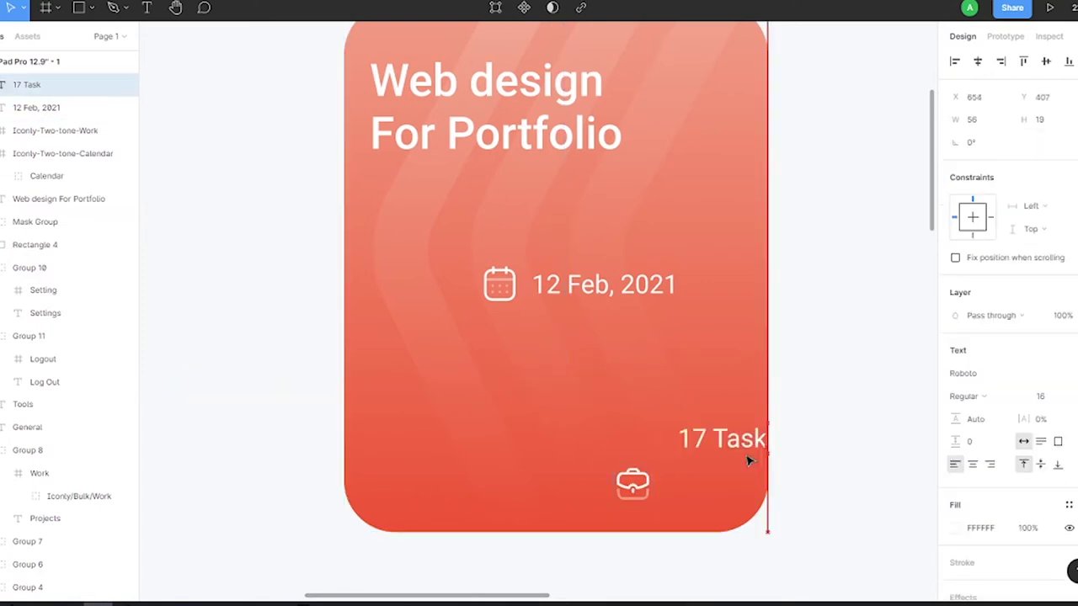
shift+click(633, 483)
key(ctrl+g)
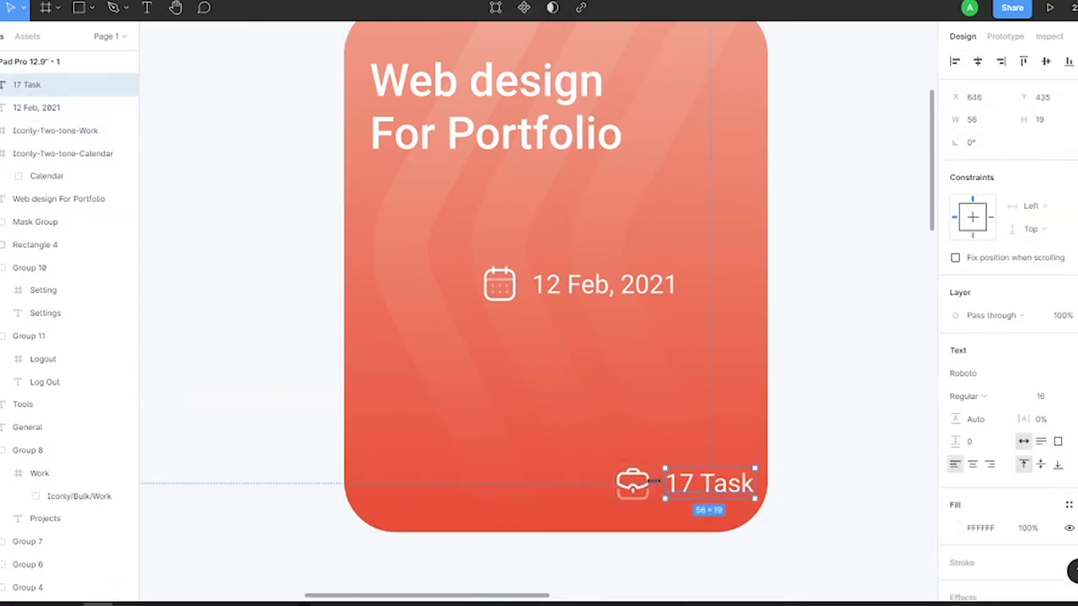
Group the '12 Feb, 2021' date text with its calendar icon.
click(603, 285)
shift+click(507, 284)
key(ctrl+g)
Align the date and task groups in one row under the title and lower its opacity.
drag(680, 488, 680, 241)
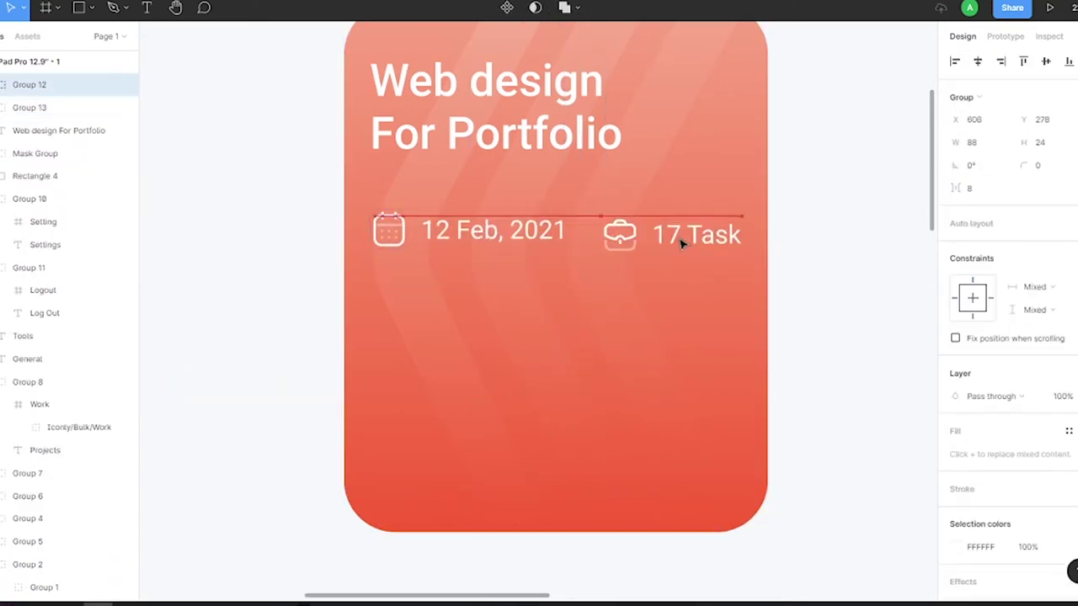
click(471, 228)
scroll(798, 210, down, 5)
scroll(798, 211, up, 5)
shift+click(653, 298)
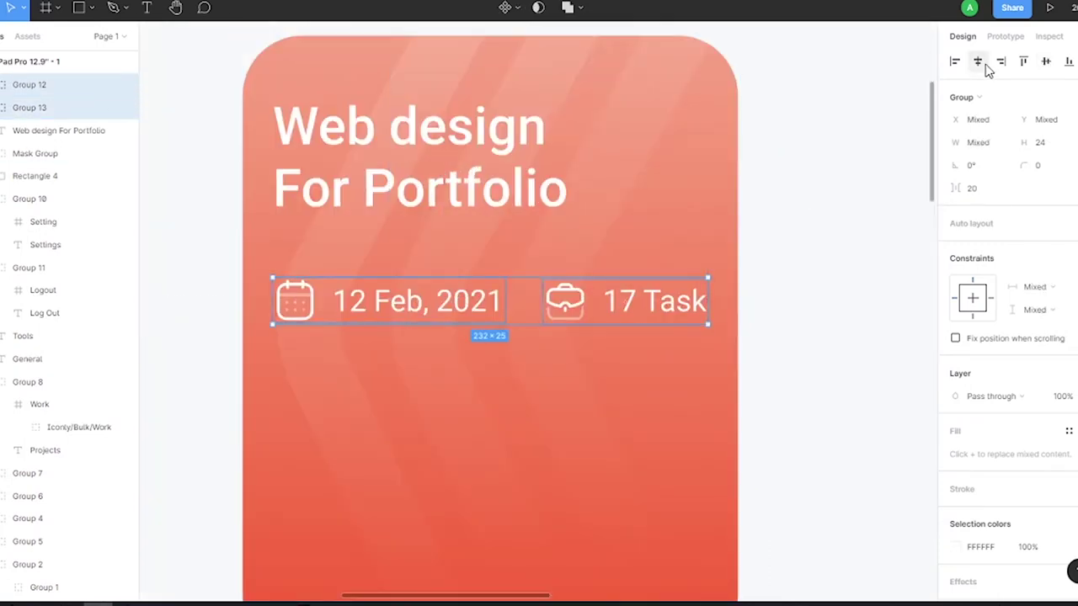
shift+click(419, 195)
scroll(572, 281, down, 2)
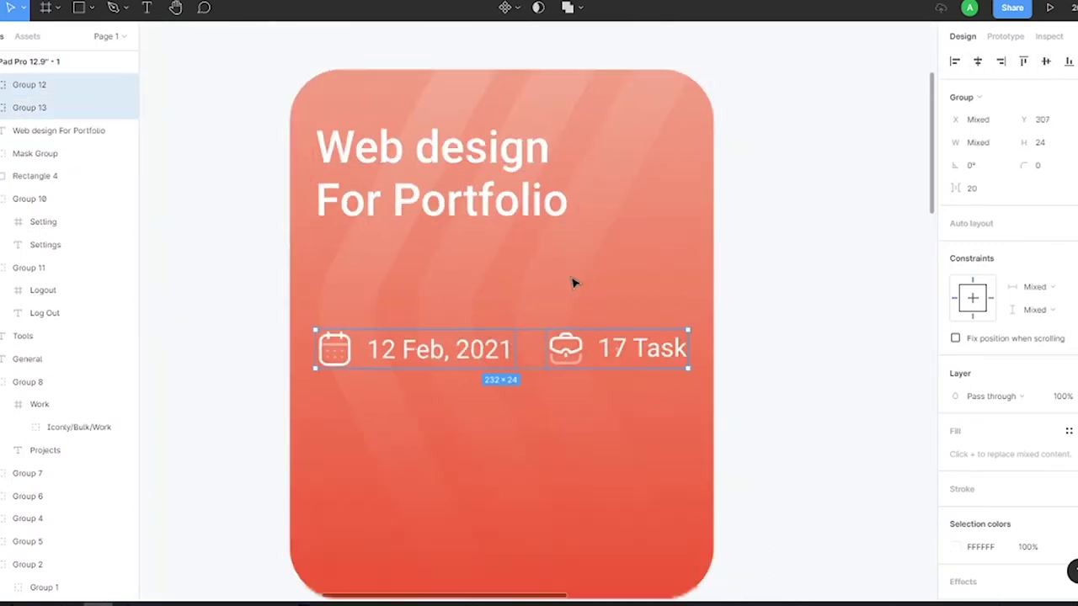
scroll(589, 253, down, 3)
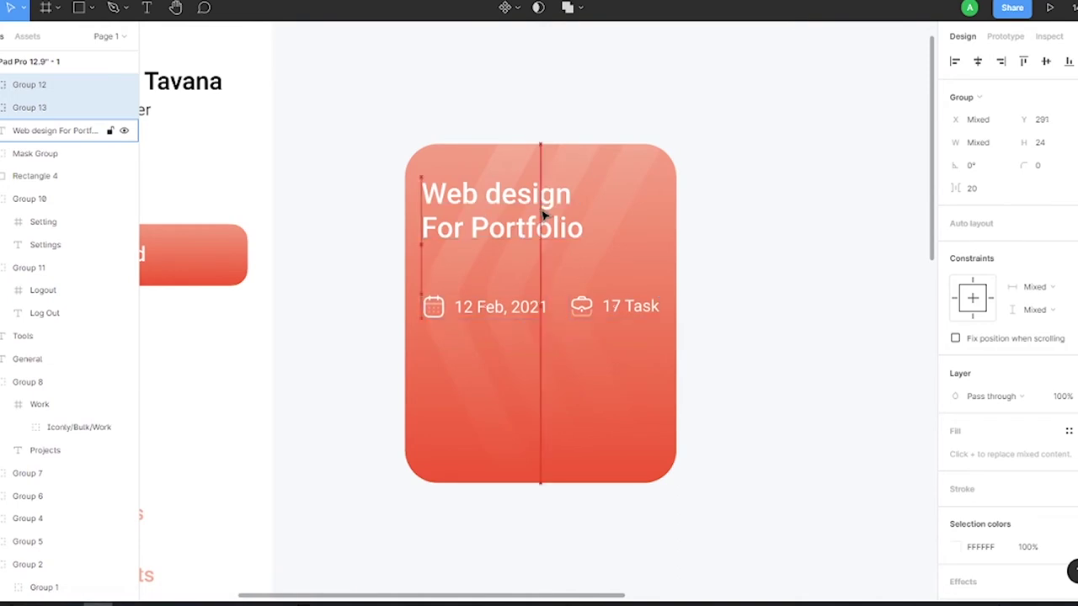
drag(543, 203, 546, 196)
click(1067, 397)
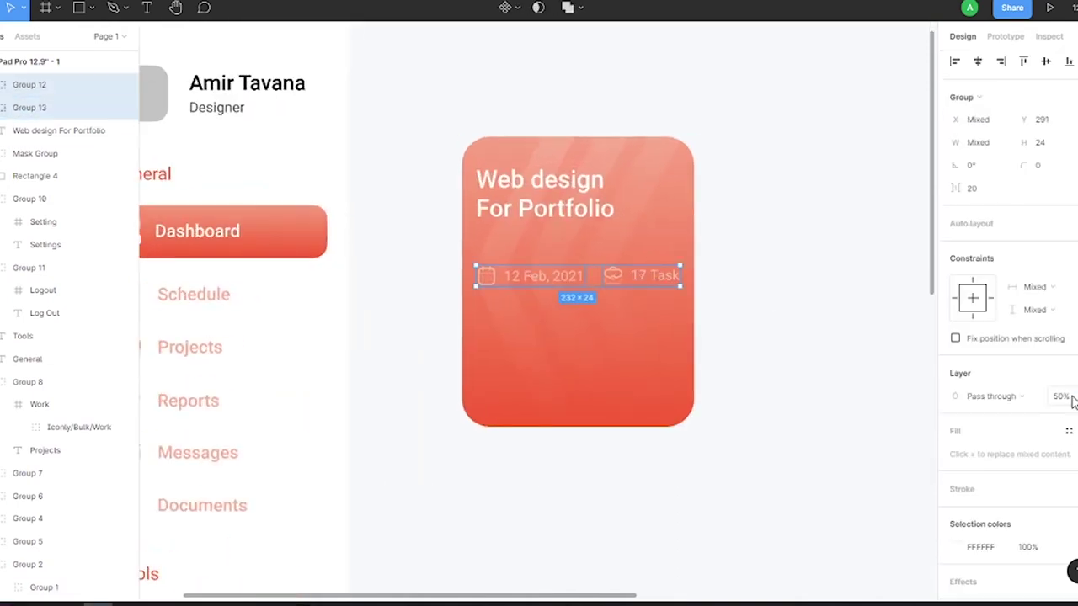
Inspect the card's Mask Group layers and the wave vector's paths.
click(674, 329)
scroll(56, 388, down, 2)
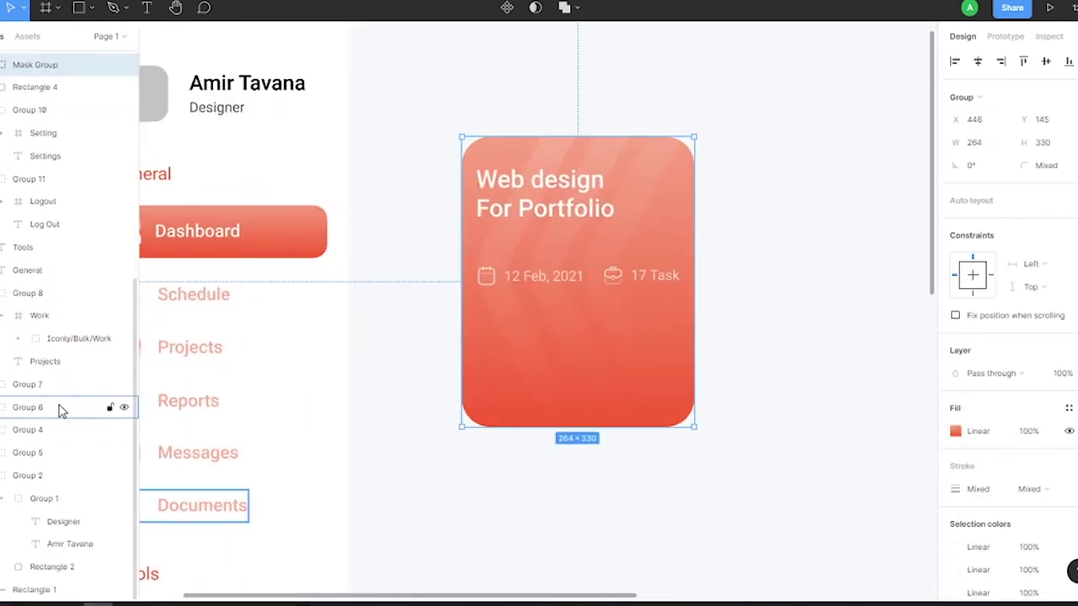
click(41, 314)
scroll(38, 253, up, 4)
click(34, 223)
click(42, 247)
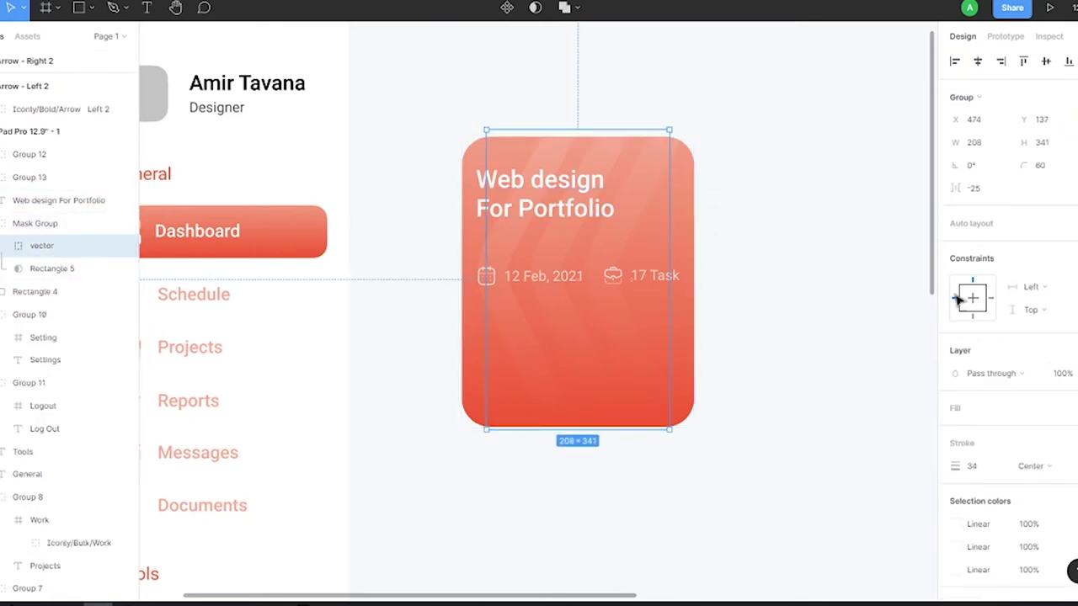
click(9, 245)
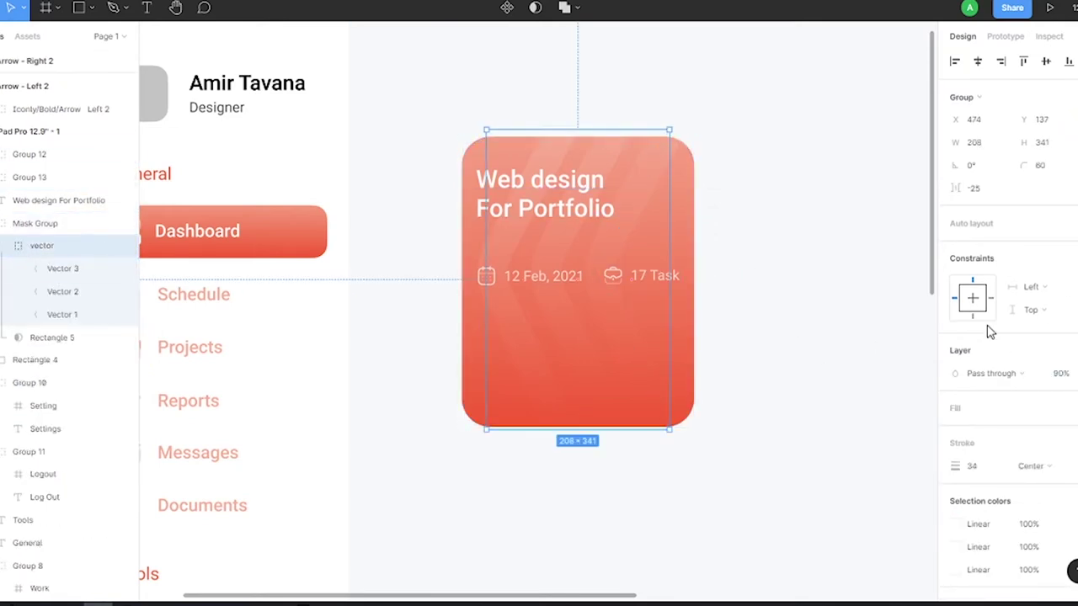
click(872, 353)
Check the '12 Feb, 2021' and '17 Task' text layers inside their groups.
scroll(508, 270, up, 3)
click(615, 219)
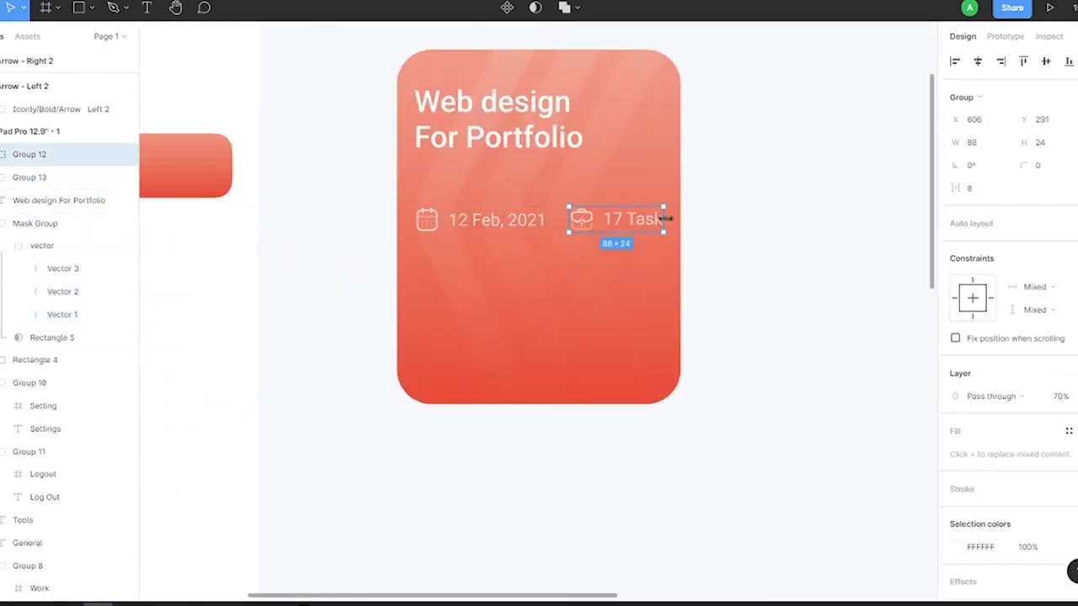
double_click(496, 220)
click(1052, 375)
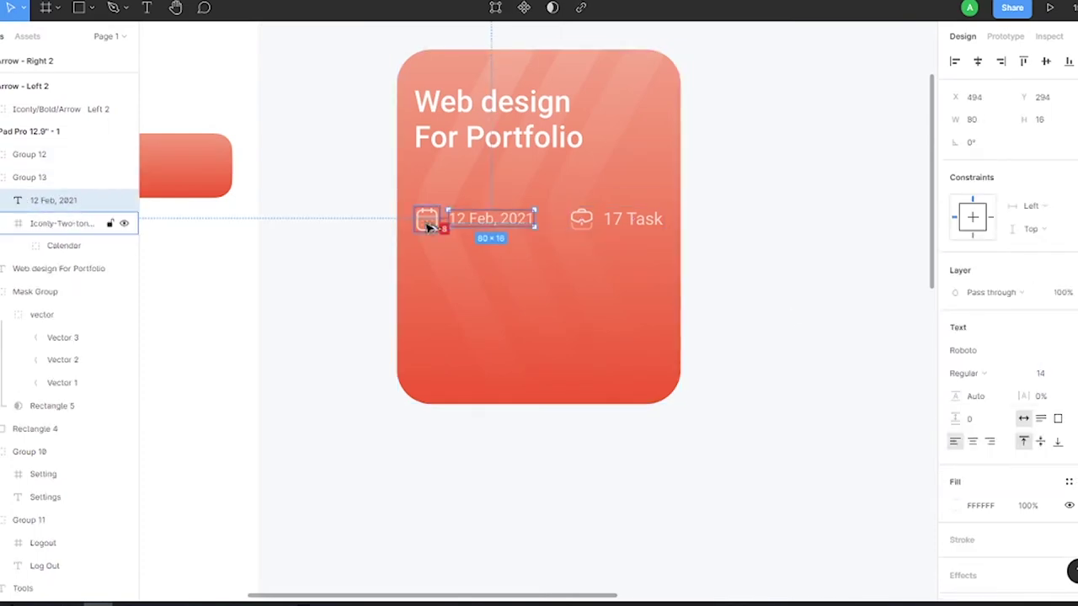
double_click(631, 219)
click(429, 225)
key(Return)
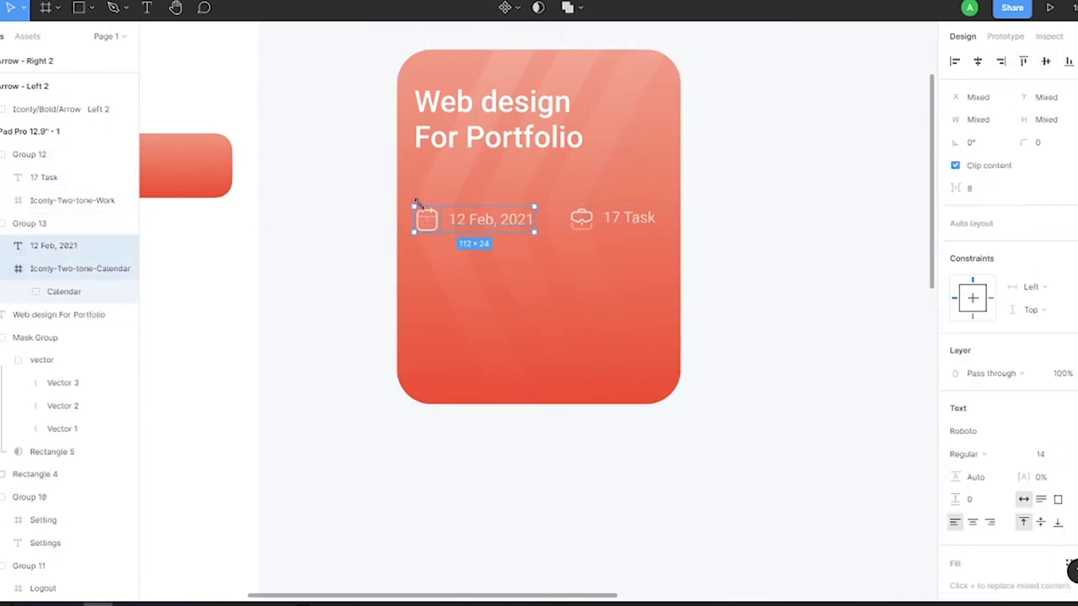
Group the date and task groups into one 232 × 24 row, spaced 39 apart.
click(627, 219)
key(Return)
key(shift+Return)
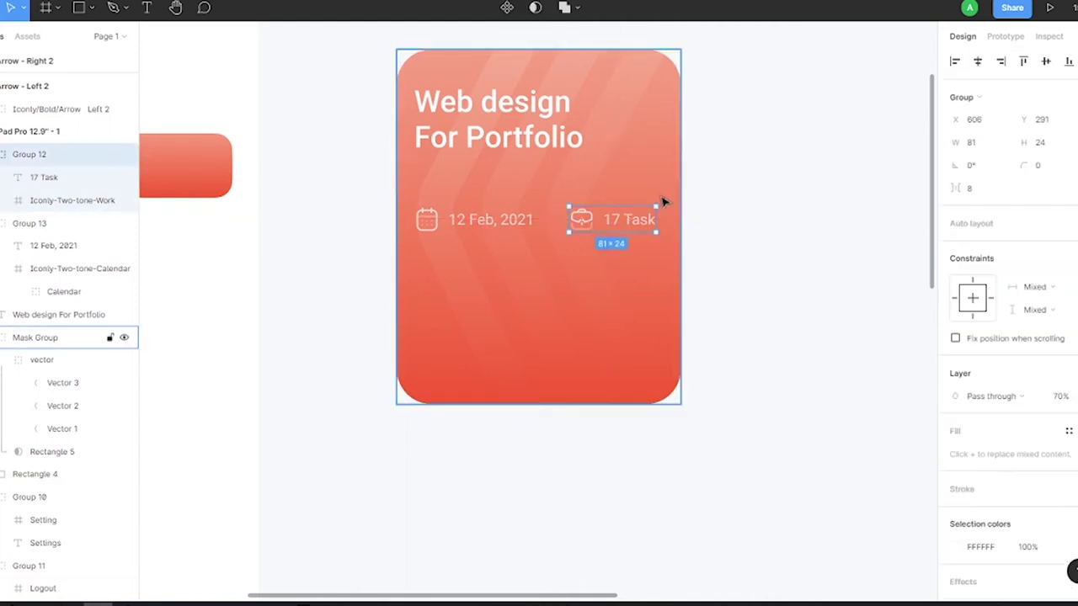
drag(481, 231, 822, 272)
key(ctrl+g)
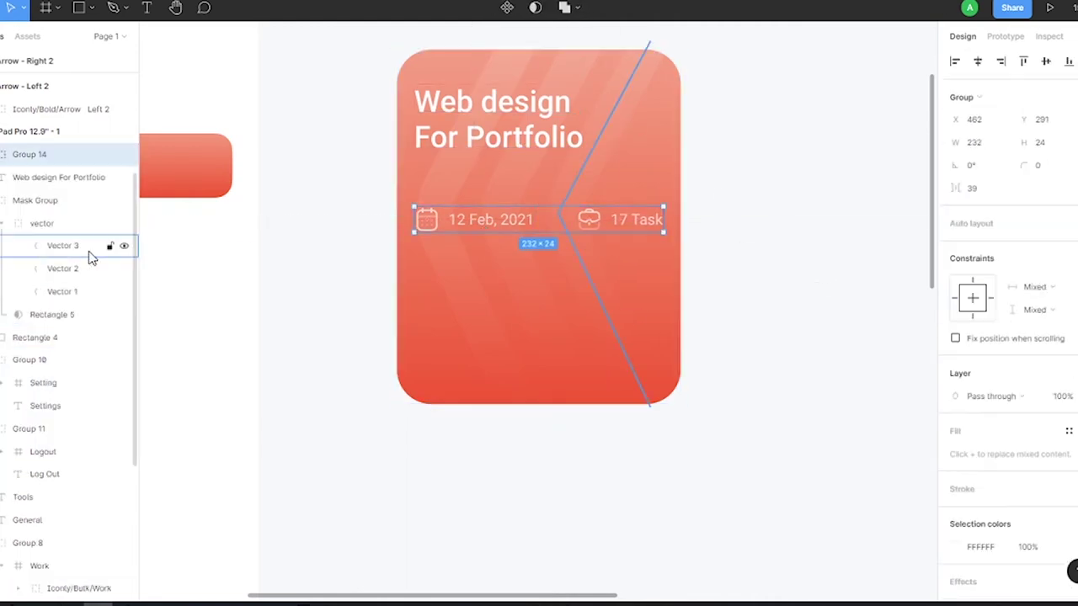
Add a white 'Progress' label lined up under the date row.
click(146, 7)
drag(452, 290, 520, 338)
text(Progress)
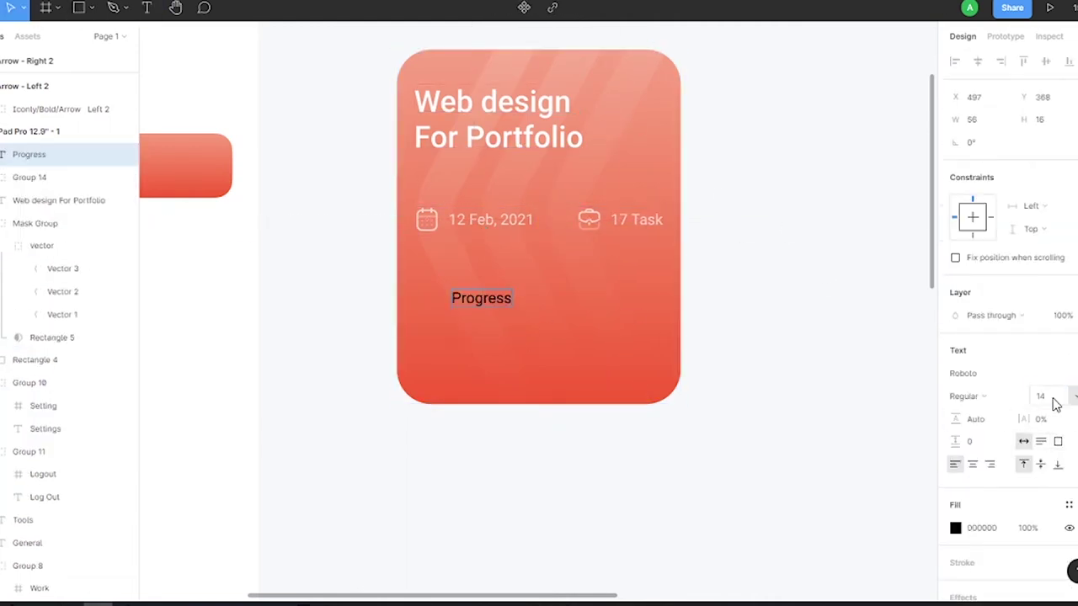
click(954, 528)
drag(496, 302, 457, 292)
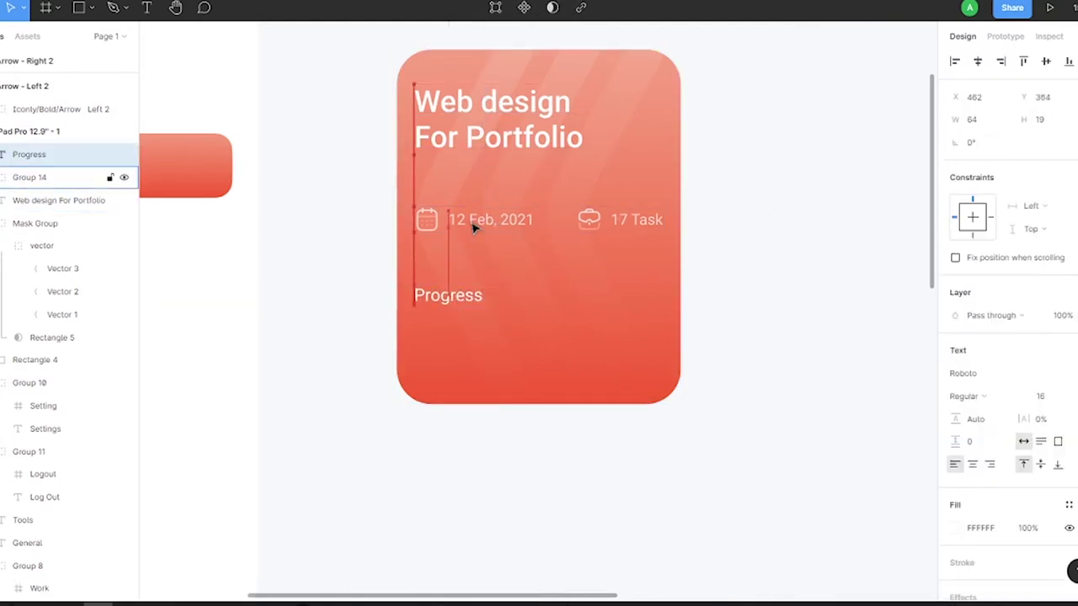
drag(485, 219, 472, 224)
Draw a 232 × 8 progress bar with corner radius 8 beneath the label.
key(r)
drag(411, 324, 657, 328)
click(1042, 120)
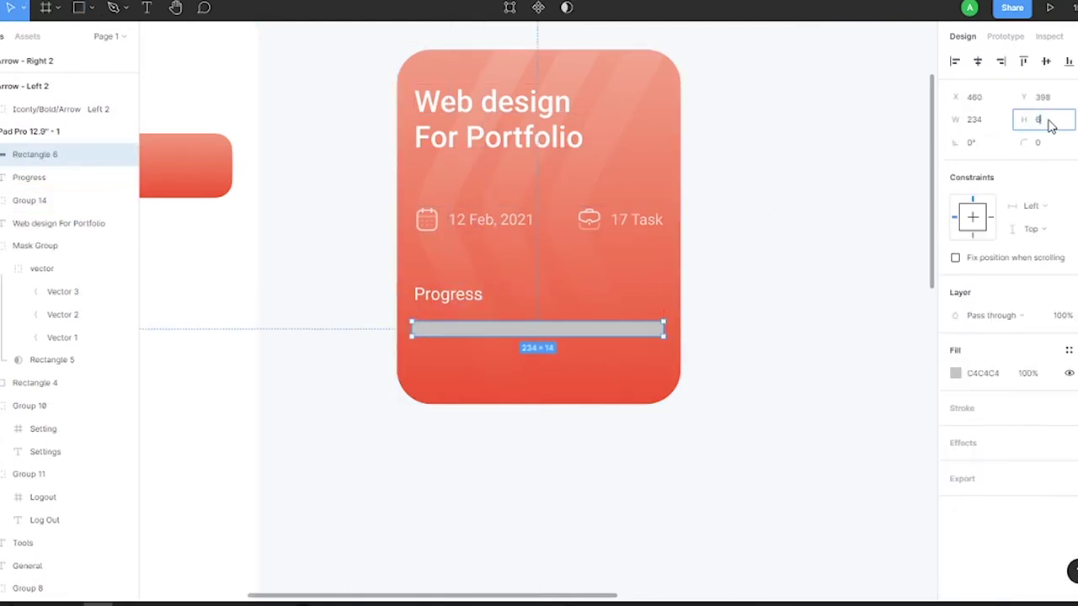
text(6)
key(Return)
scroll(572, 207, down, 2)
text(8)
key(Return)
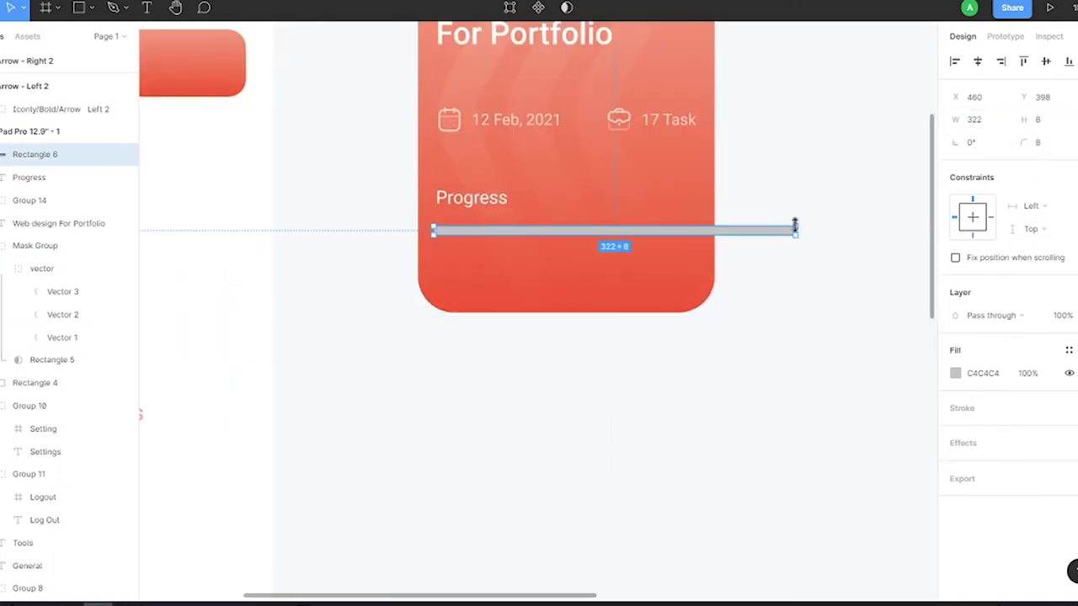
drag(794, 230, 676, 228)
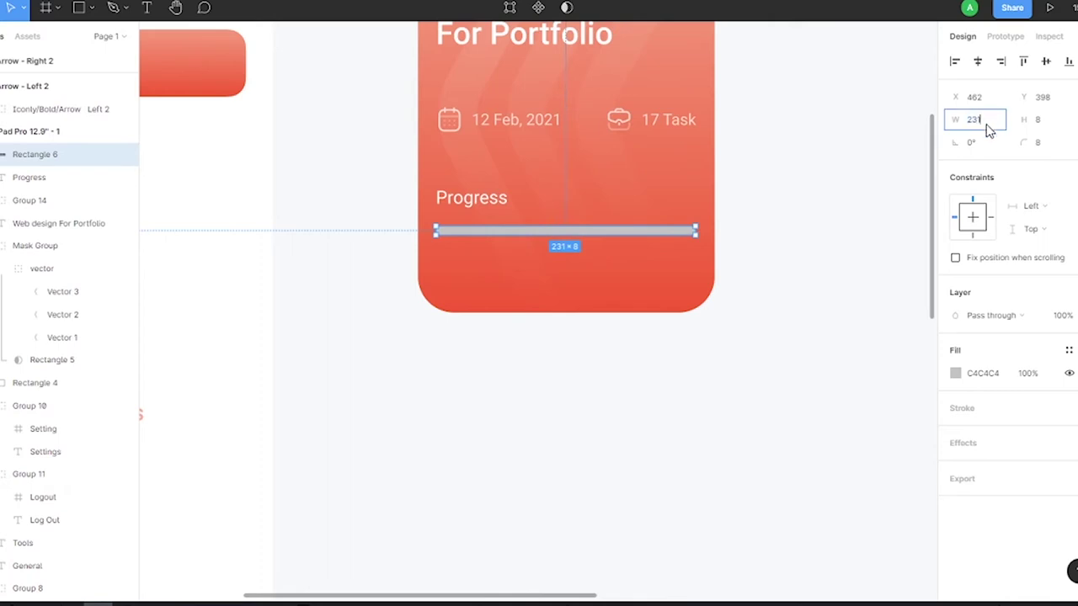
scroll(484, 201, up, 3)
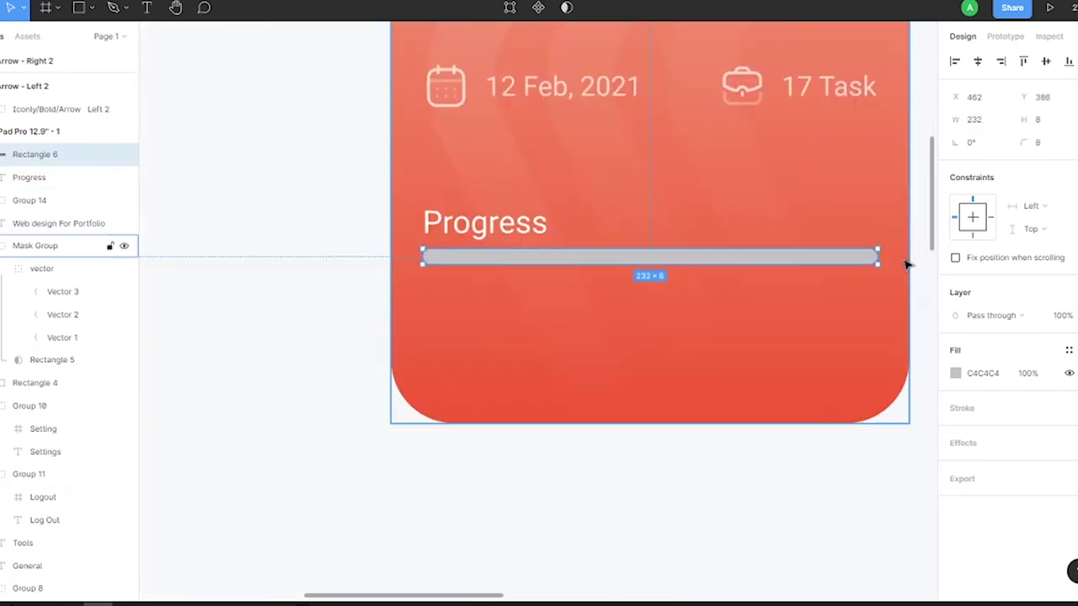
Duplicate the bar, making the back bar FFFFFF at 40% and the front bar white.
key(ctrl+c)
key(ctrl+v)
click(982, 373)
text(FFFFFF)
key(Tab)
text(40)
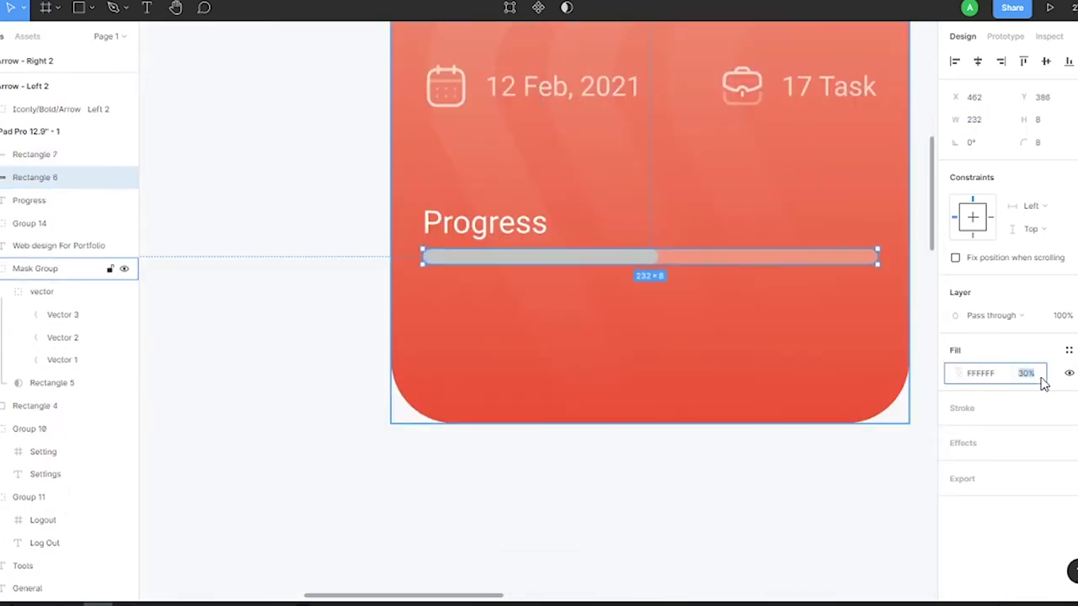
key(Return)
click(957, 373)
Add the '% 33' text at the bar's right end.
scroll(447, 233, down, 2)
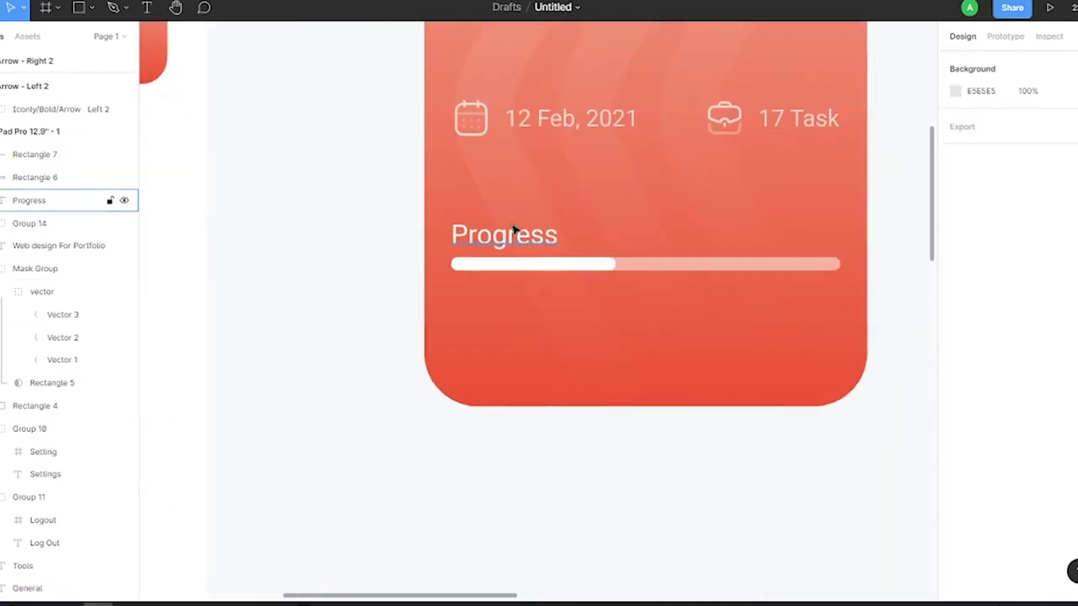
drag(447, 233, 793, 244)
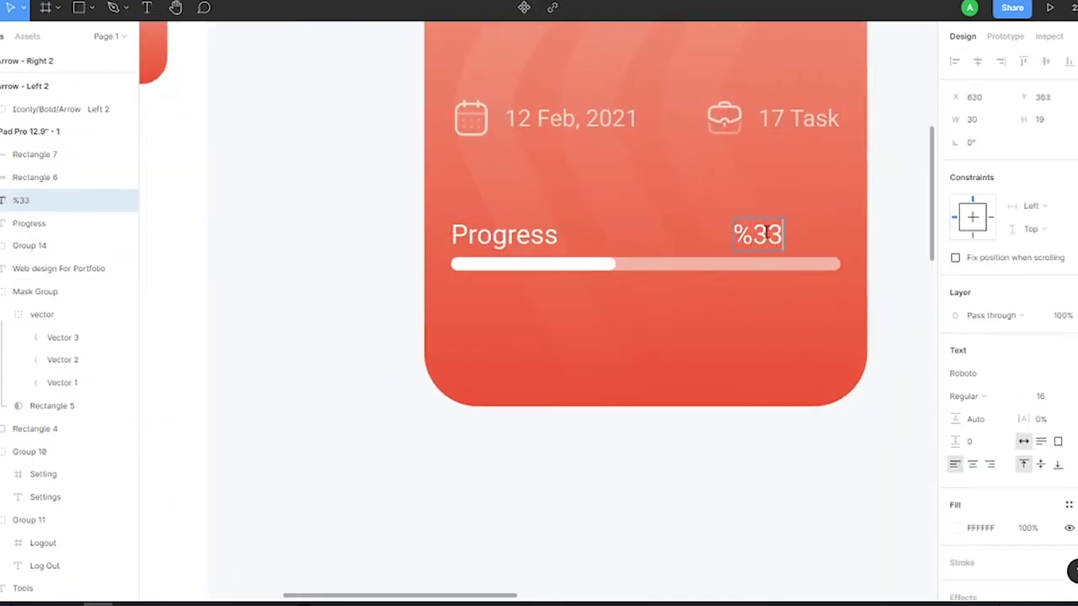
key(Escape)
key(shift+Right)
key(shift+Right)
key(shift+Right)
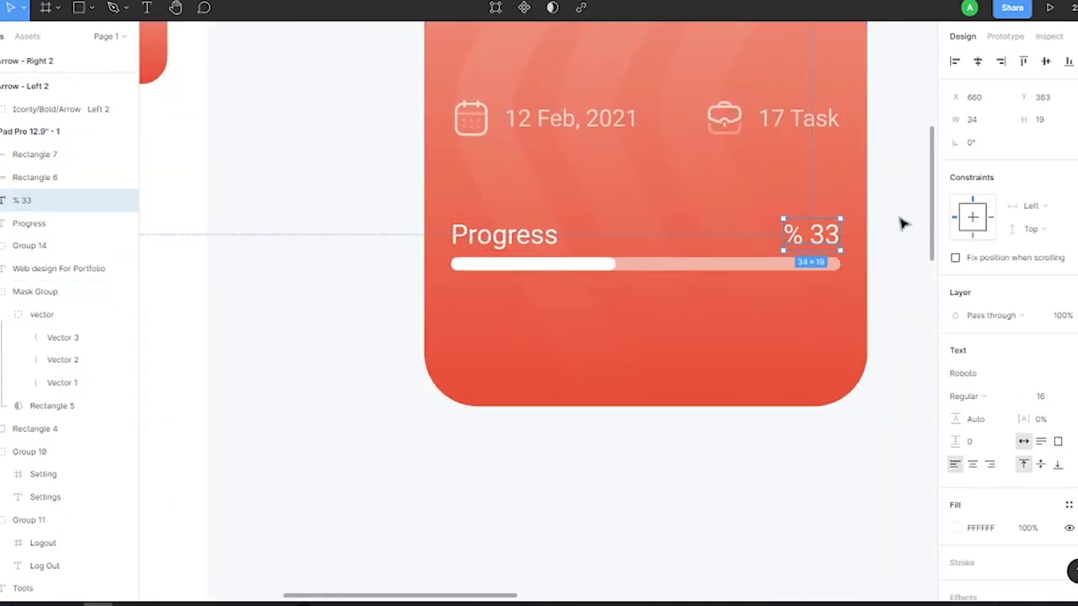
click(901, 293)
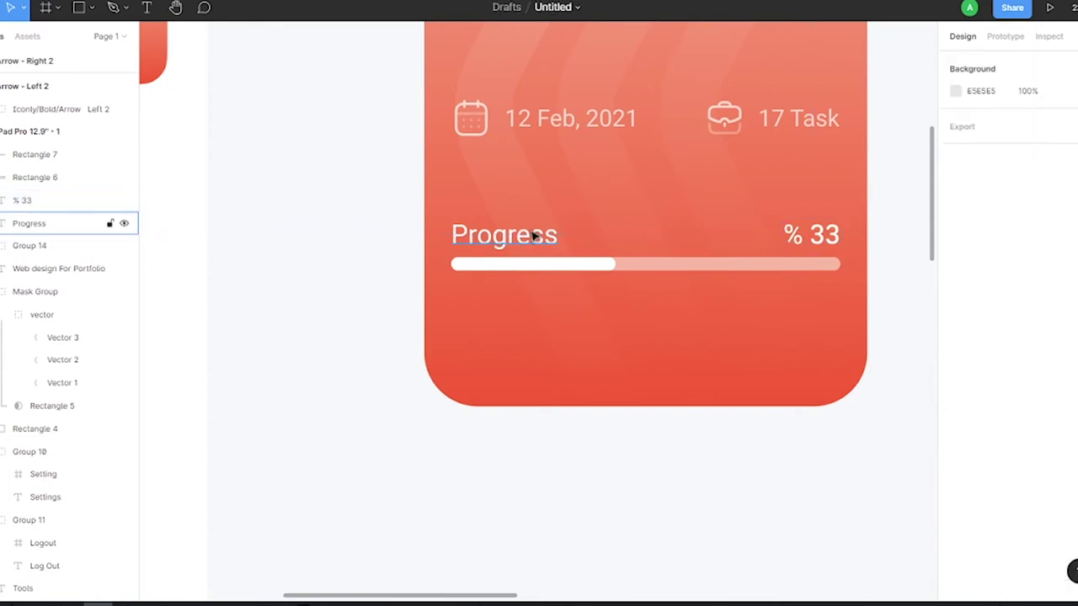
Change the font weight of the '% 33' text.
click(811, 234)
click(968, 396)
click(1005, 379)
Draw a white-outlined circle and duplicate it into three overlapping circles below the bar.
click(90, 7)
click(80, 89)
mouse_move(463, 298)
mouse_down()
mouse_move(519, 354)
mouse_move(508, 322)
mouse_up()
click(1068, 408)
click(954, 431)
click(497, 345)
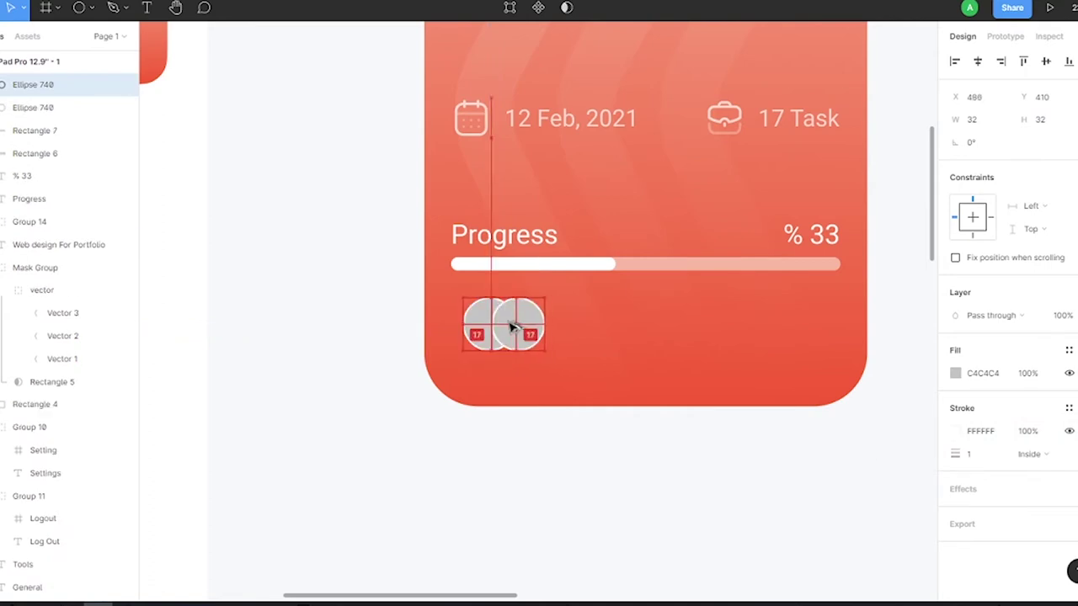
key(ctrl+d)
drag(580, 357, 445, 295)
drag(510, 328, 502, 335)
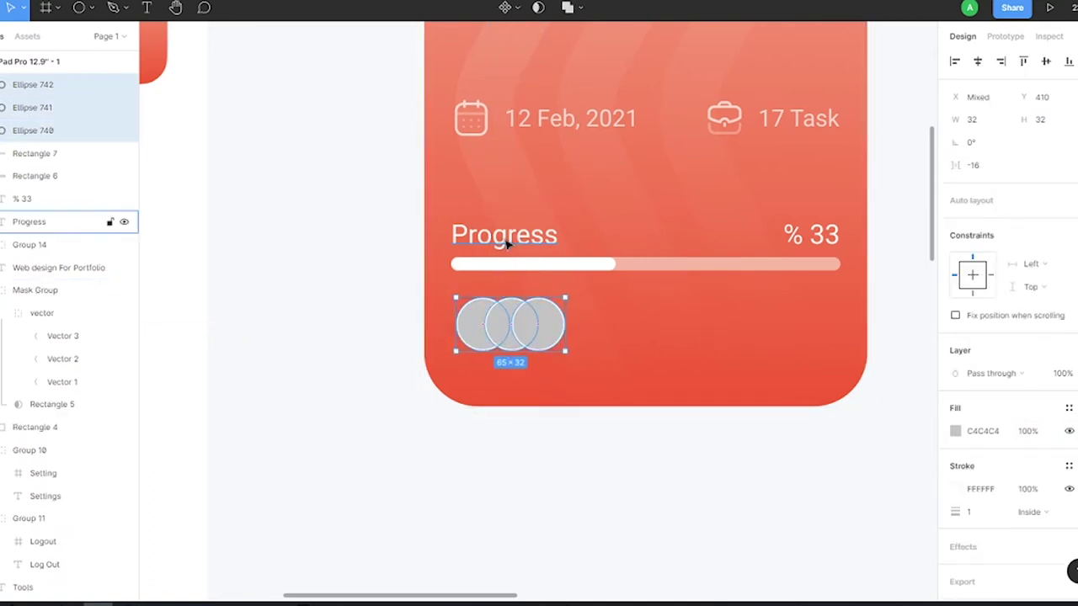
key(Down)
key(Down)
key(Down)
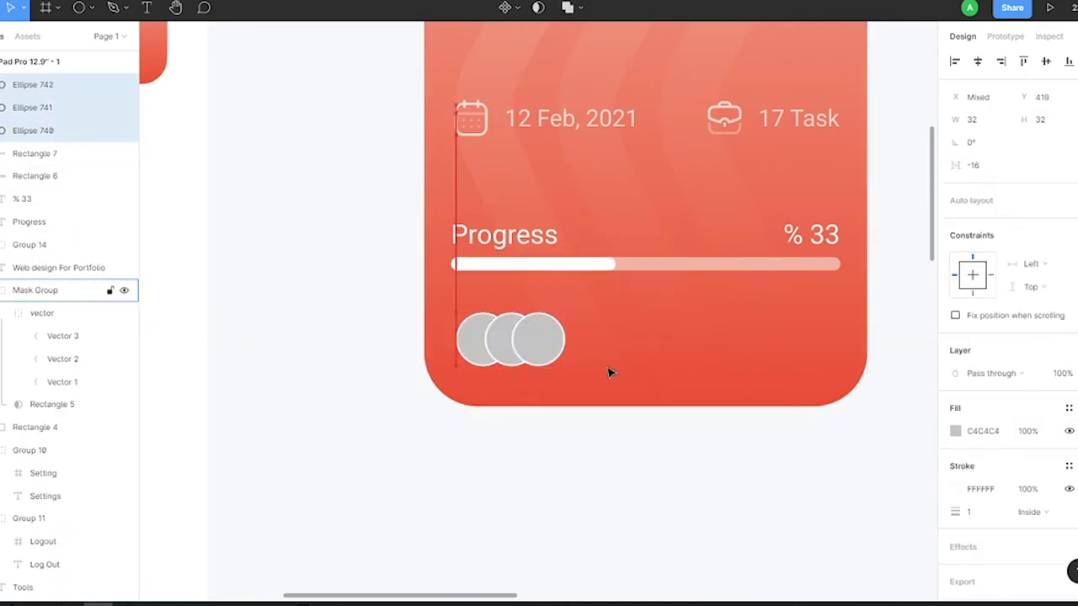
click(346, 337)
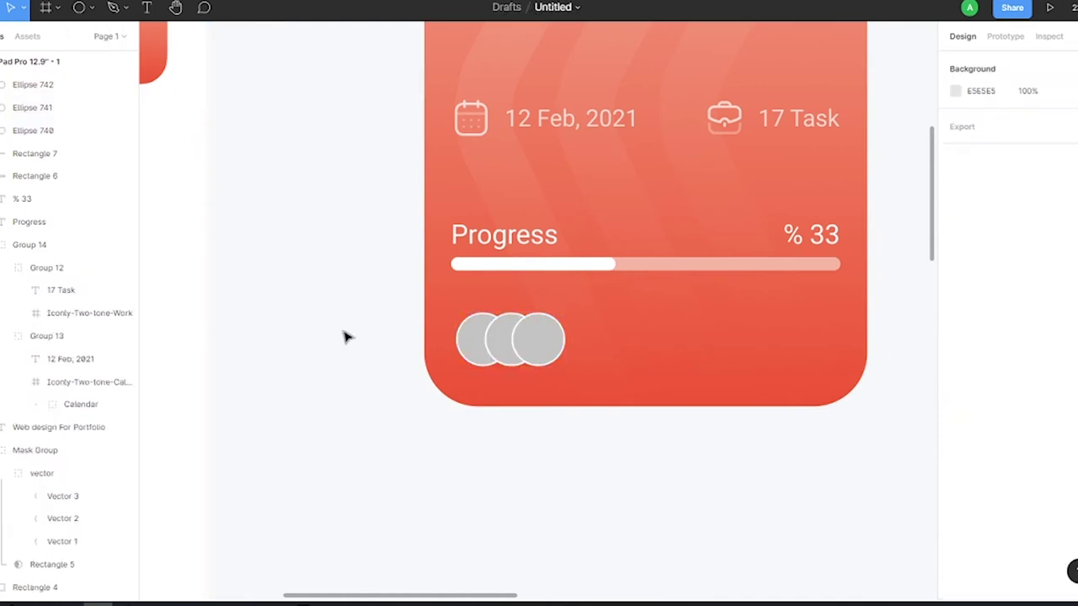
Add '32 Day Remain' text and a rectangle background with corner radius 8.
drag(642, 314, 790, 390)
text(32 Day Remain)
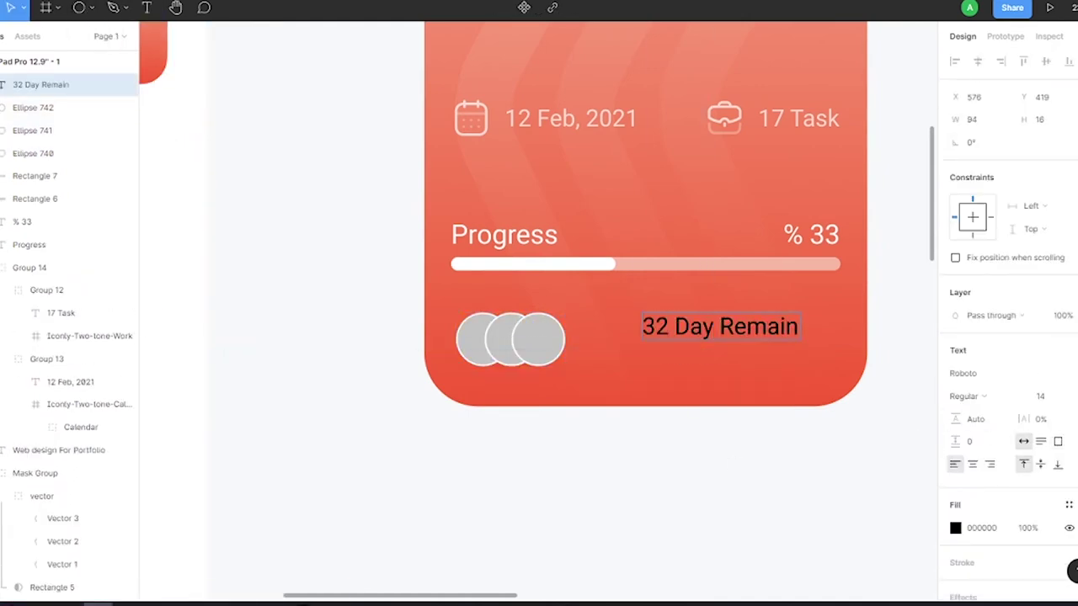
key(r)
drag(626, 417, 783, 469)
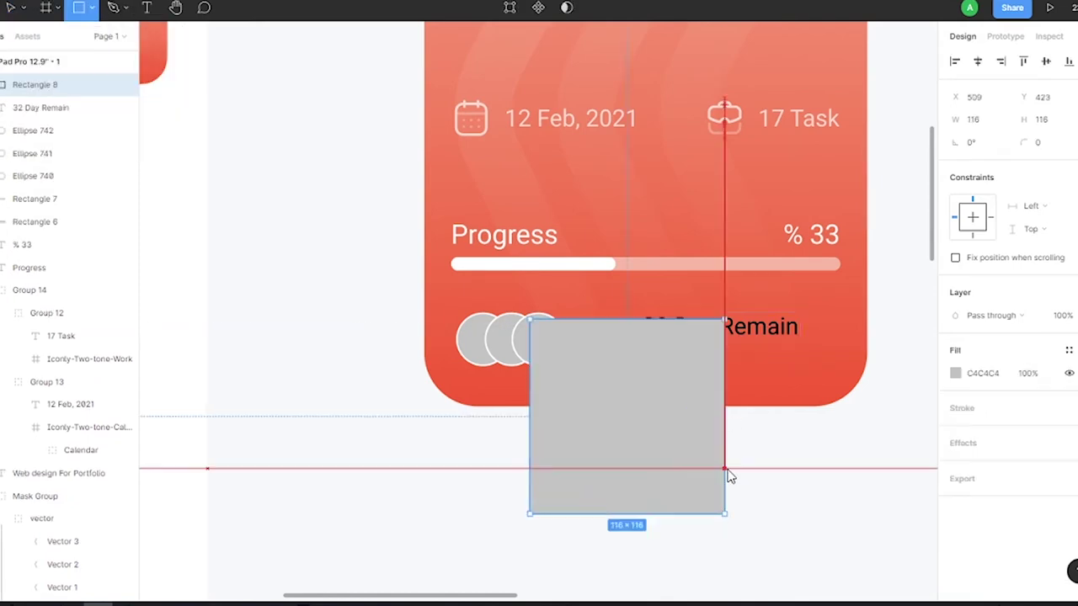
scroll(731, 451, up, 3)
click(1039, 142)
text(16)
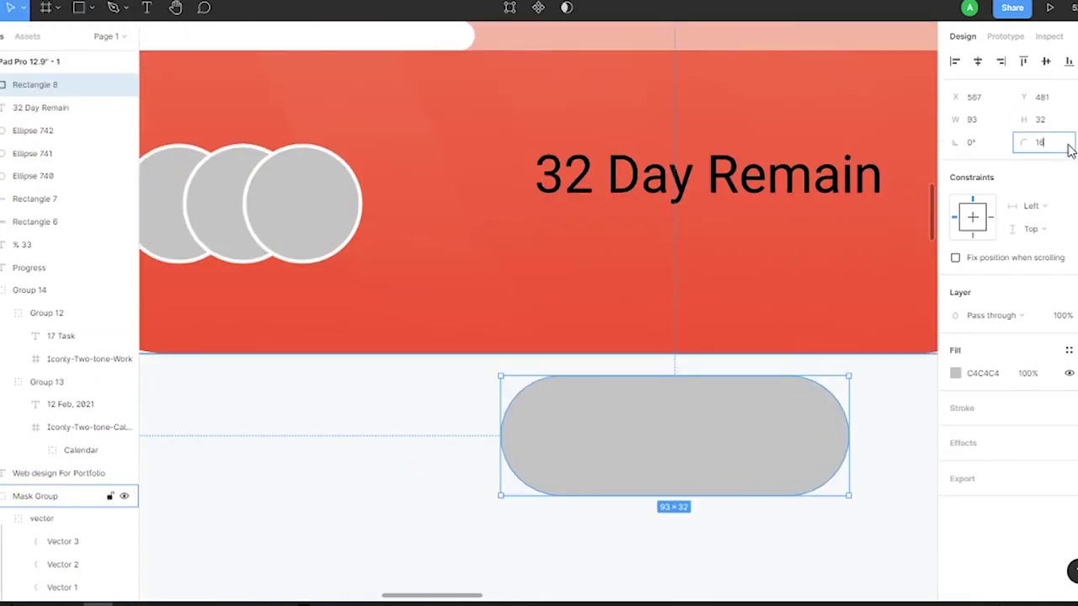
text(8)
click(1068, 142)
text(60)
Centre the text on the rectangle pill and move the pill up onto the card.
drag(677, 220, 658, 479)
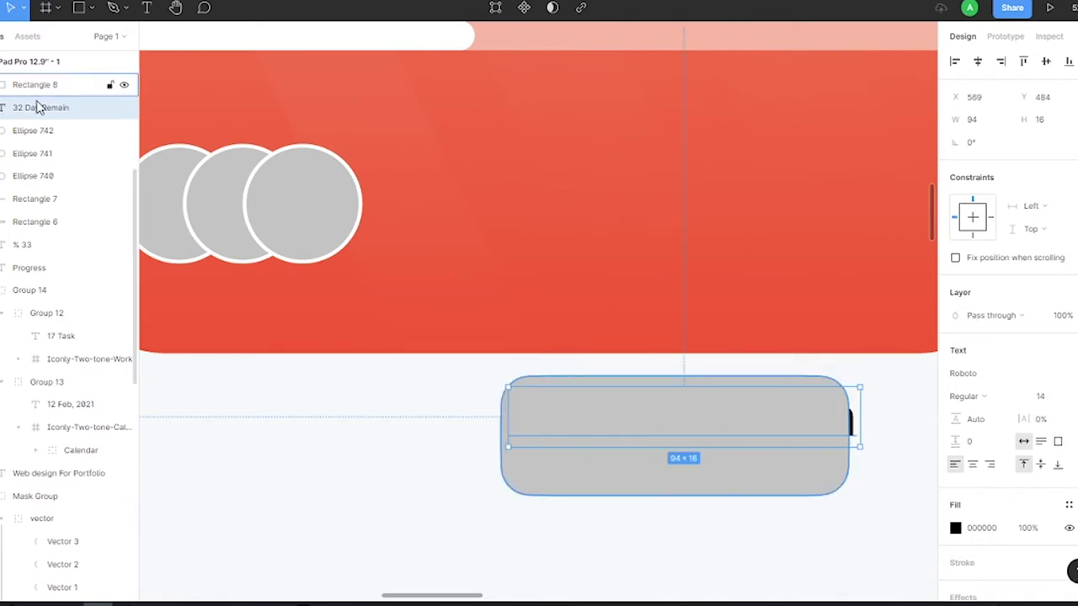
drag(39, 106, 39, 84)
click(38, 107)
drag(848, 436, 881, 435)
click(825, 449)
key(Down)
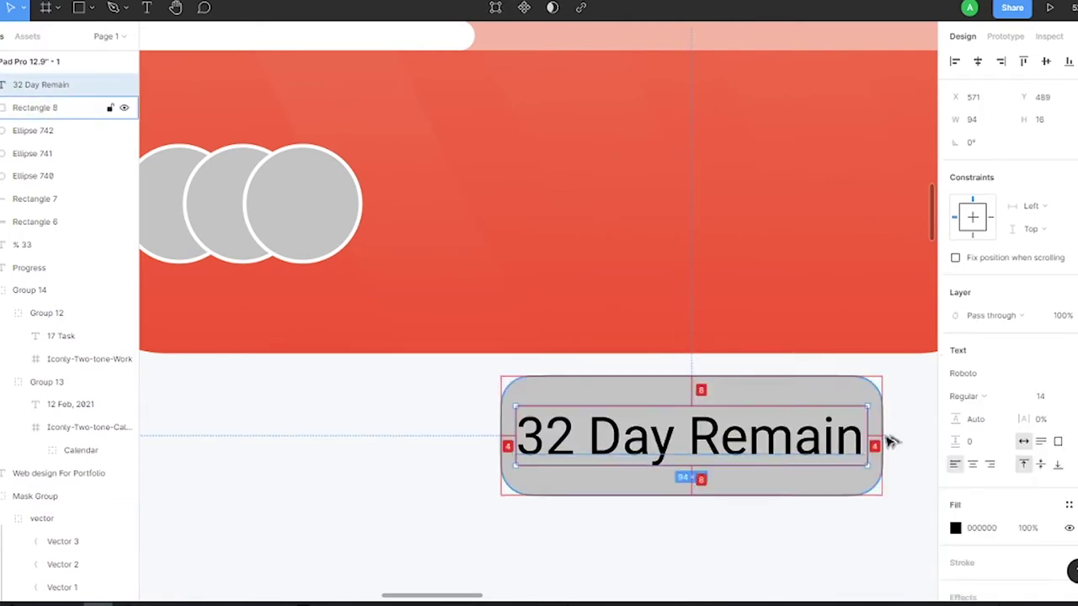
click(502, 435)
drag(498, 436, 485, 435)
shift+click(698, 435)
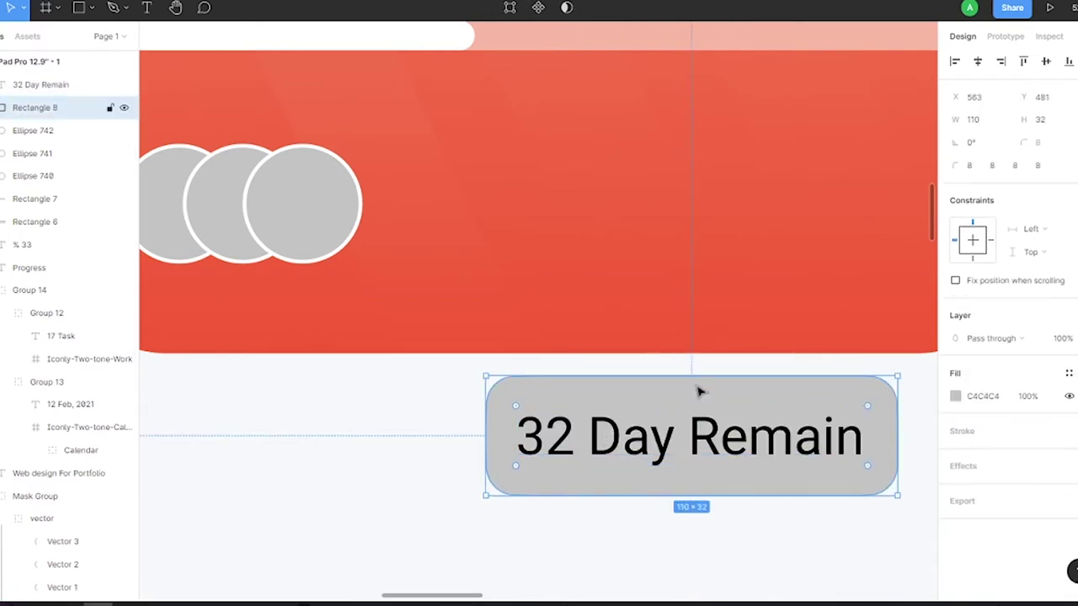
mouse_move(698, 390)
mouse_down()
mouse_move(687, 373)
mouse_move(702, 162)
mouse_up()
Give the pill a 000000 fill at 10% opacity.
scroll(701, 163, down, 3)
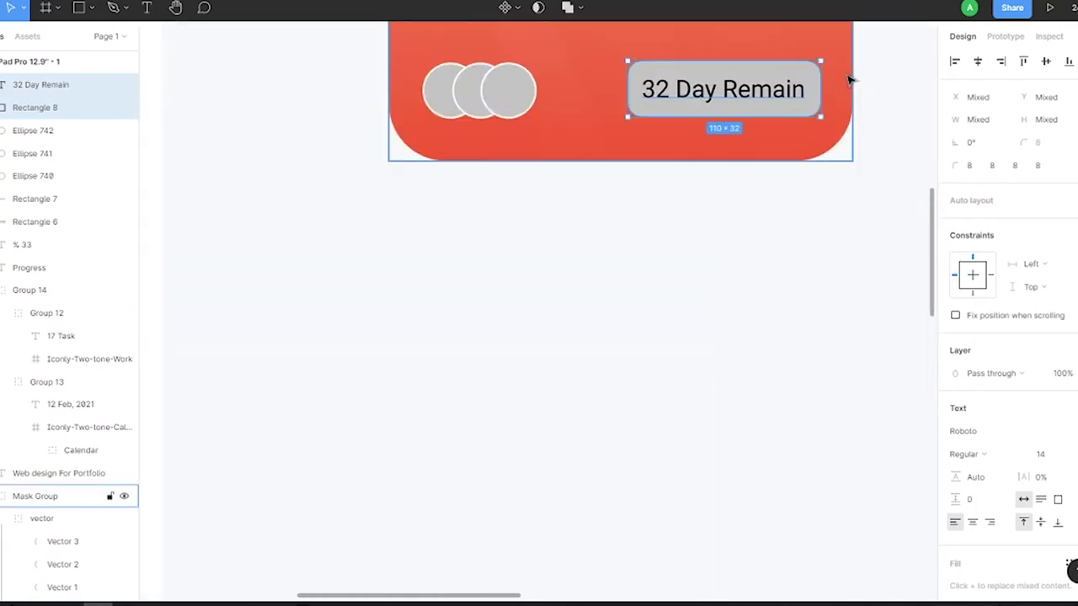
click(954, 396)
text(000000)
click(1028, 396)
text(10)
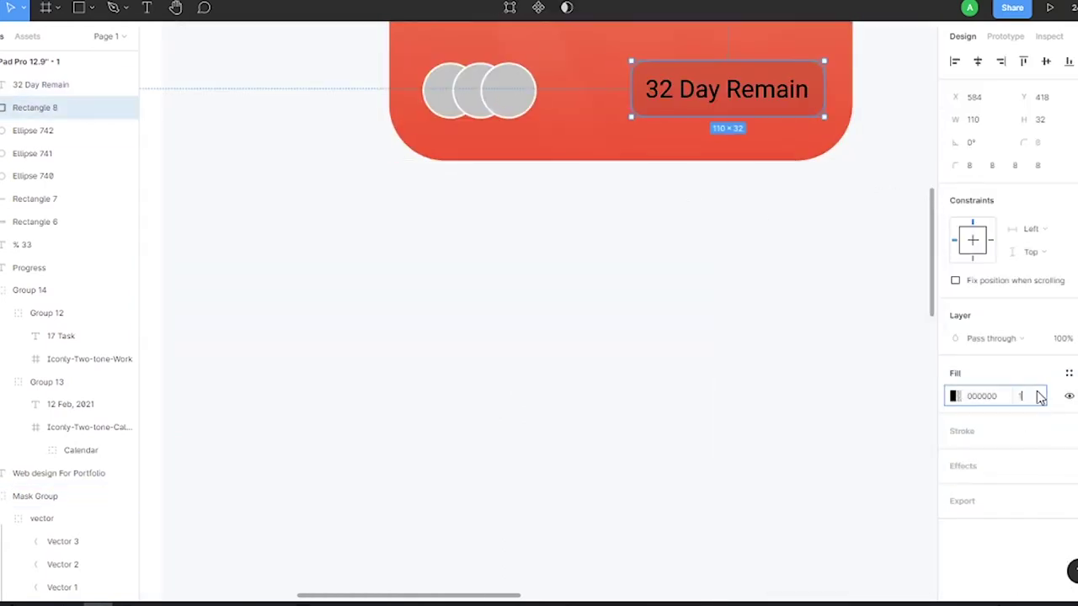
click(40, 85)
key(shift+1)
click(586, 394)
Group the three circles, and group 'Progress' with '% 33'.
click(613, 329)
key(shift+2)
shift+click(272, 205)
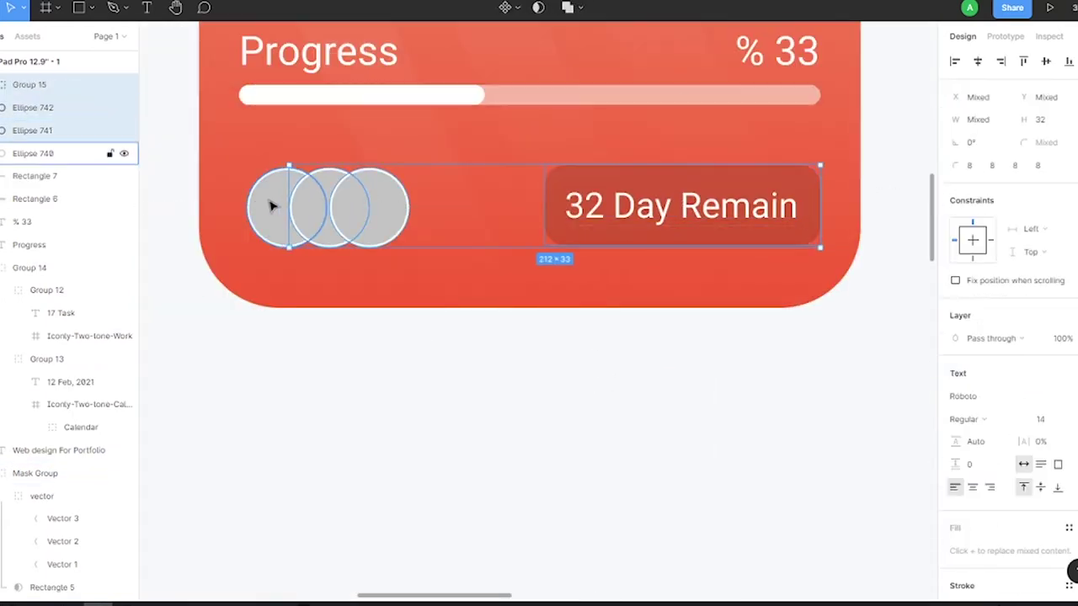
click(301, 199)
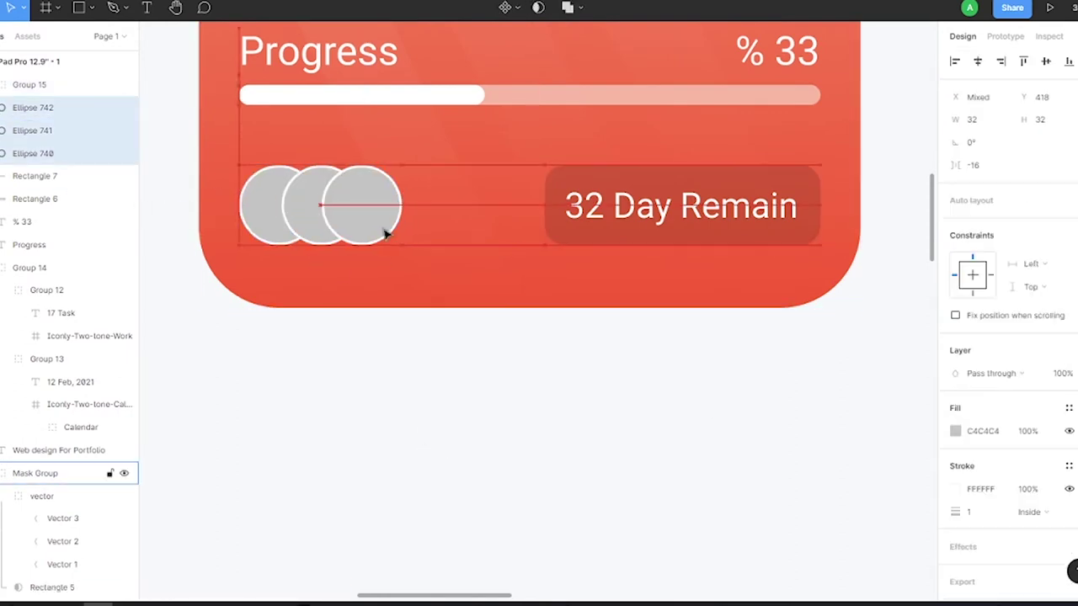
key(ctrl+g)
shift+click(804, 63)
key(ctrl+g)
Paste a three-dot icon beside the card title and nudge it into place.
scroll(642, 180, up, 3)
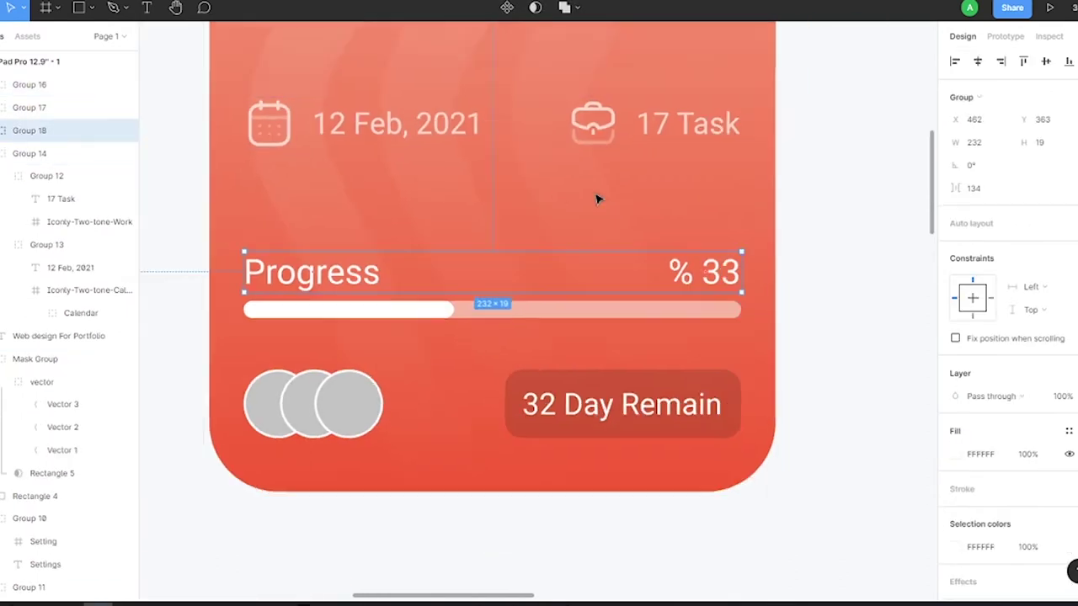
ctrl+scroll(597, 197, down, 5)
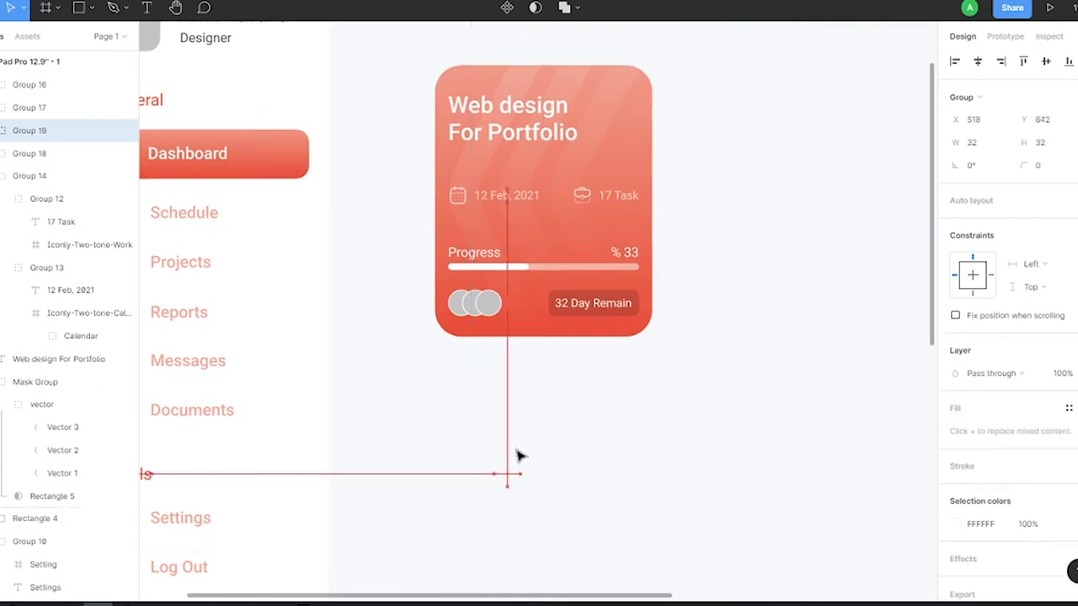
key(ctrl+v)
shift+click(539, 105)
key(Escape)
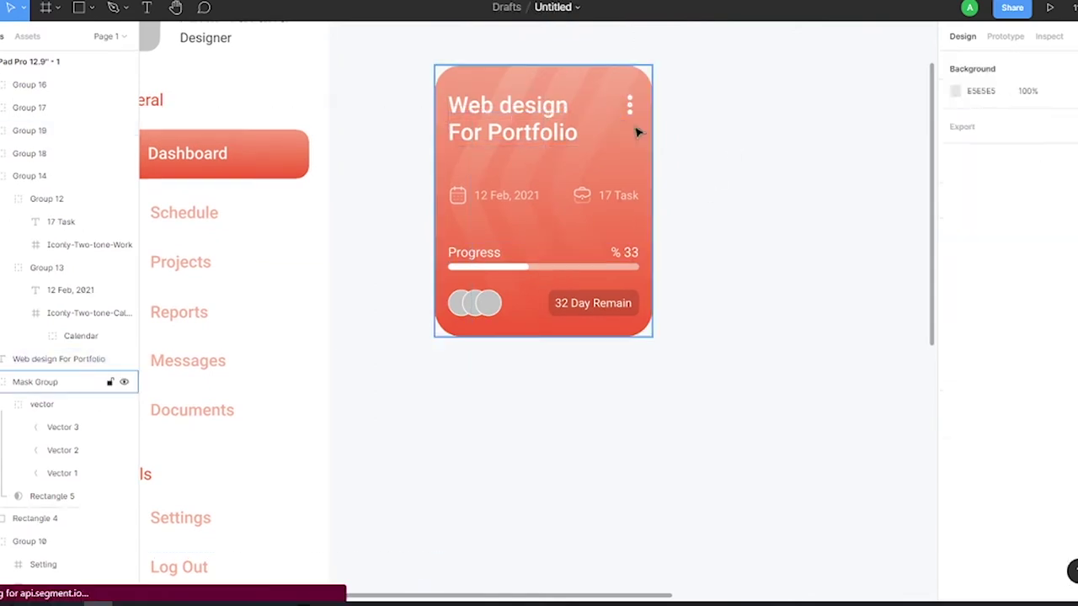
drag(629, 105, 626, 105)
shift+click(492, 109)
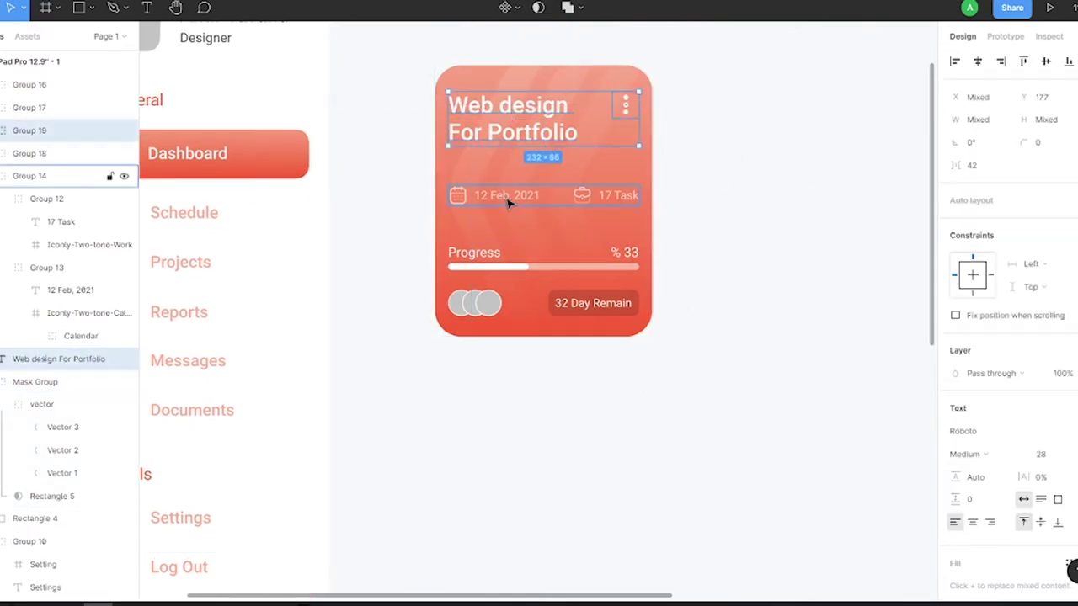
Duplicate the red card to the right and give the copy a solid white FFFFFF background.
click(33, 518)
drag(753, 48, 492, 359)
alt+drag(645, 155, 909, 154)
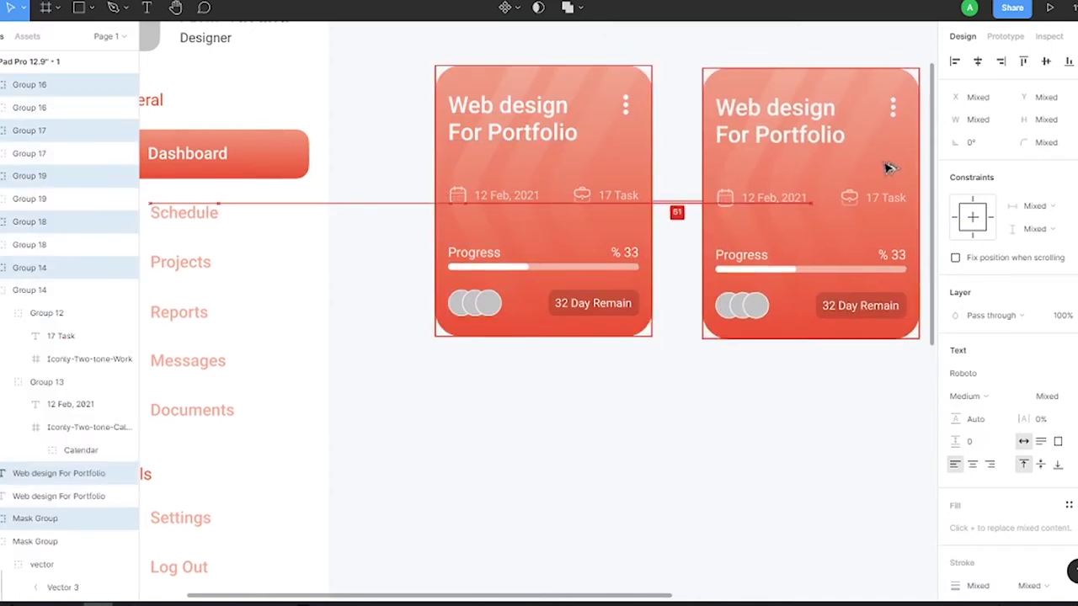
click(4, 518)
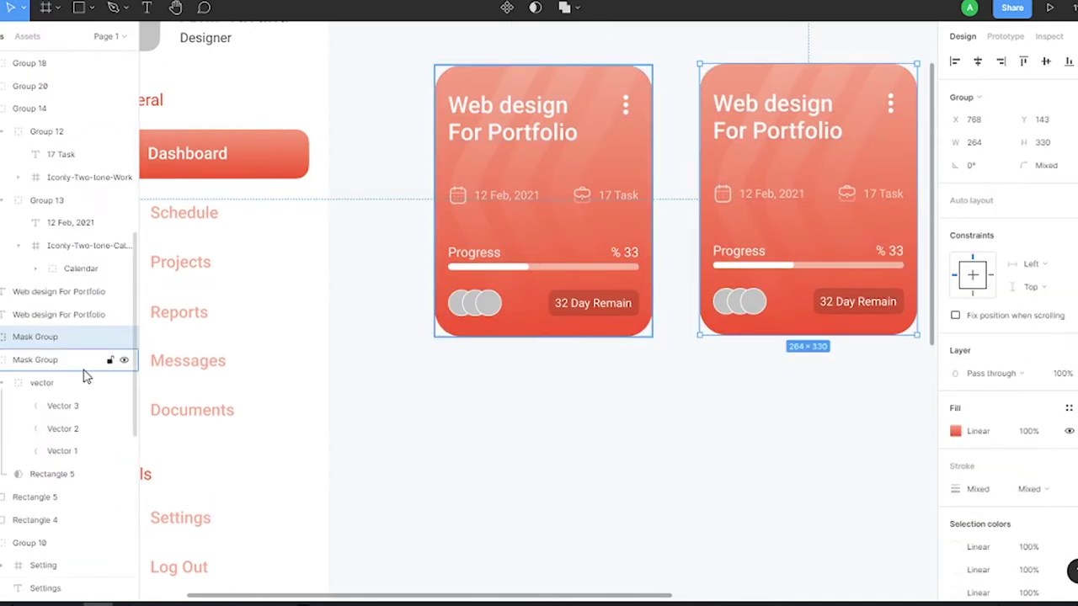
click(38, 495)
click(954, 373)
click(791, 176)
click(799, 160)
text(FFFFFF)
key(Return)
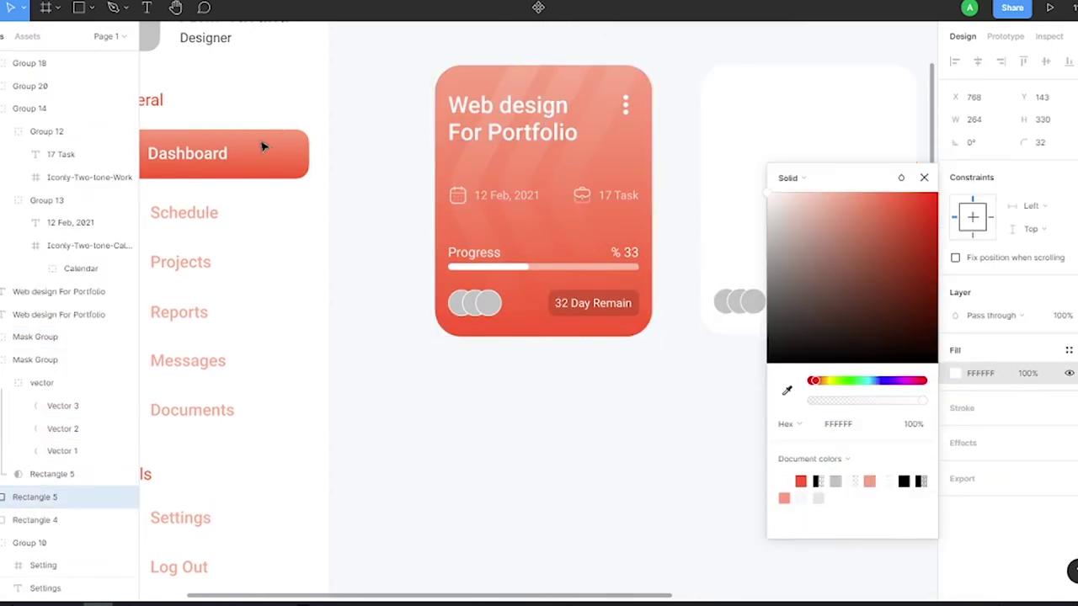
Turn the copied card's title red.
click(59, 291)
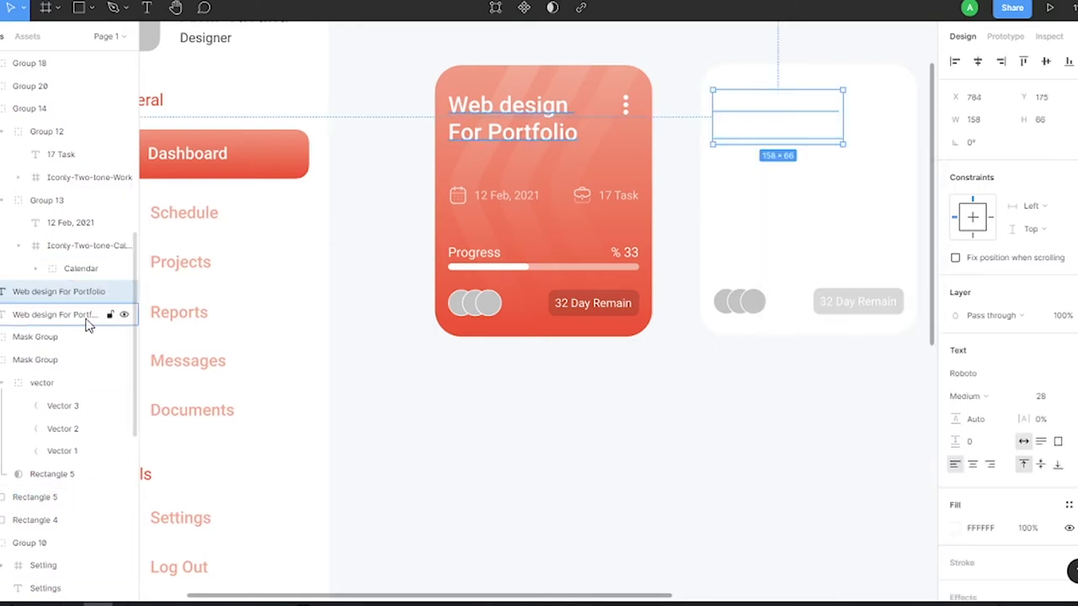
click(955, 527)
click(867, 475)
text(ff00)
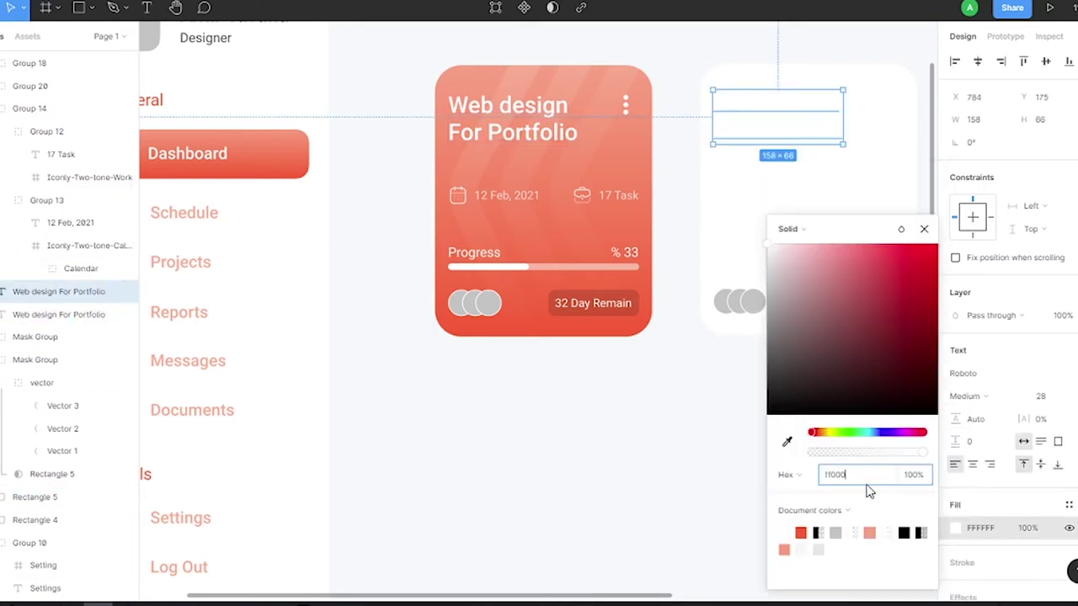
text(0)
key(Return)
Recolour the three-dot icon and make the date and task row black 000000.
click(890, 102)
click(955, 477)
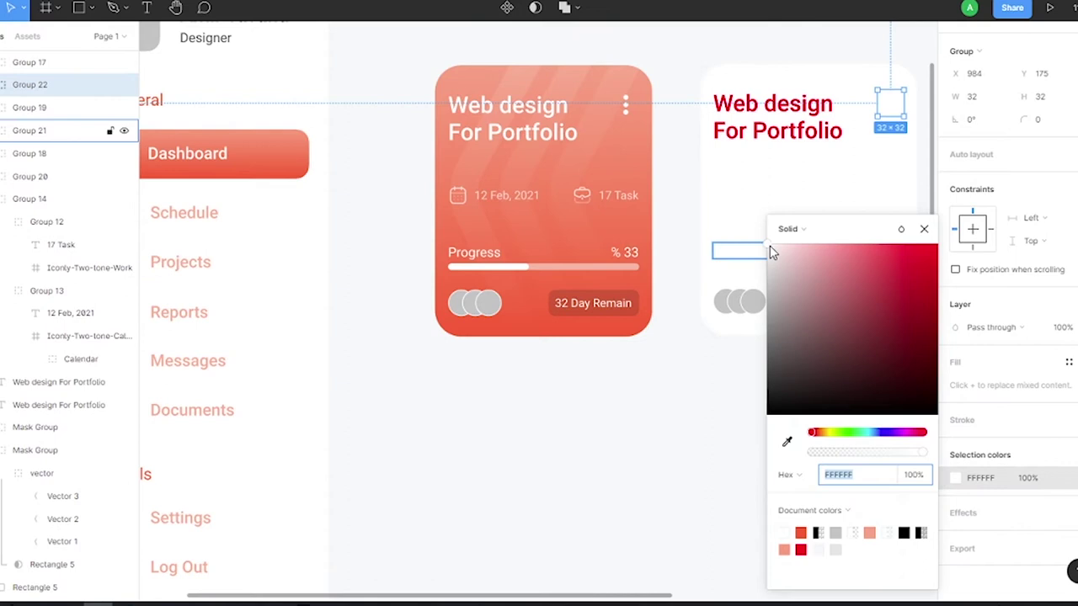
click(755, 192)
click(954, 500)
click(840, 474)
text(000000)
key(Return)
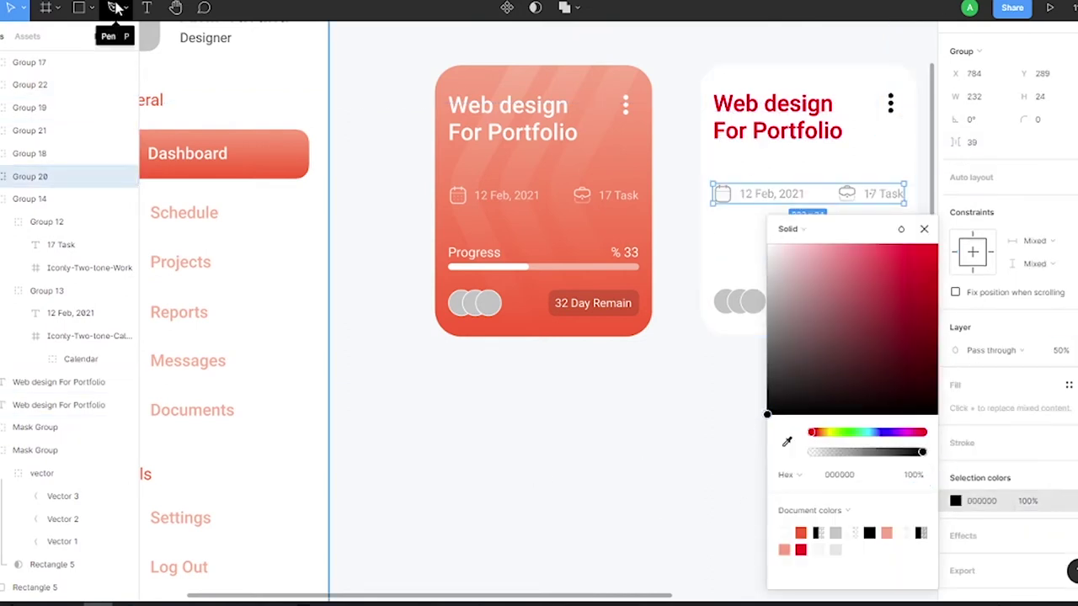
Colour the Progress row red-orange and set the progress track to FF602B at 30% opacity.
click(744, 253)
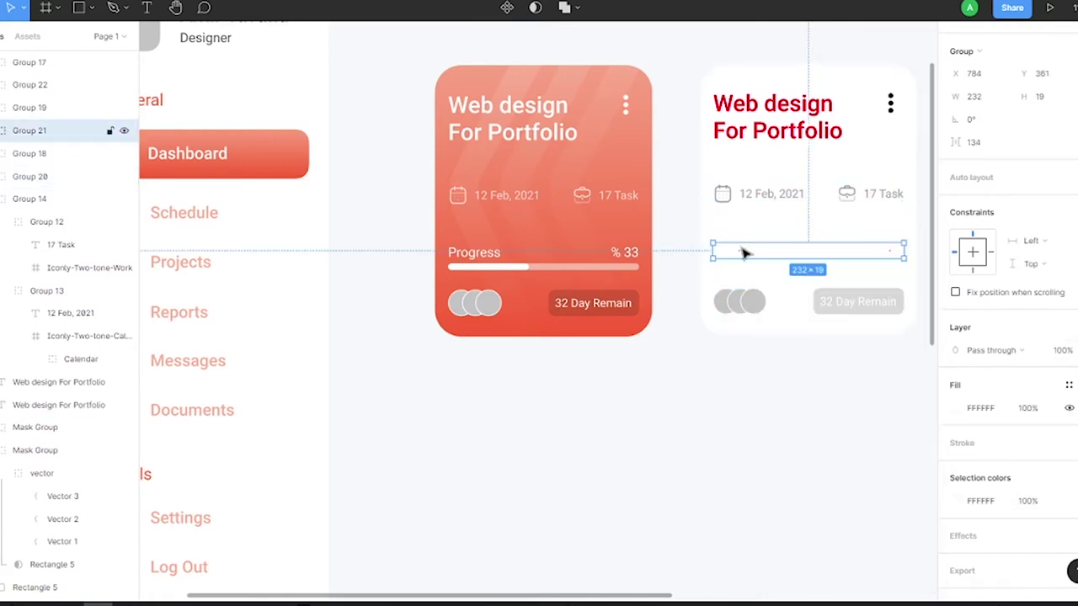
click(954, 500)
click(799, 532)
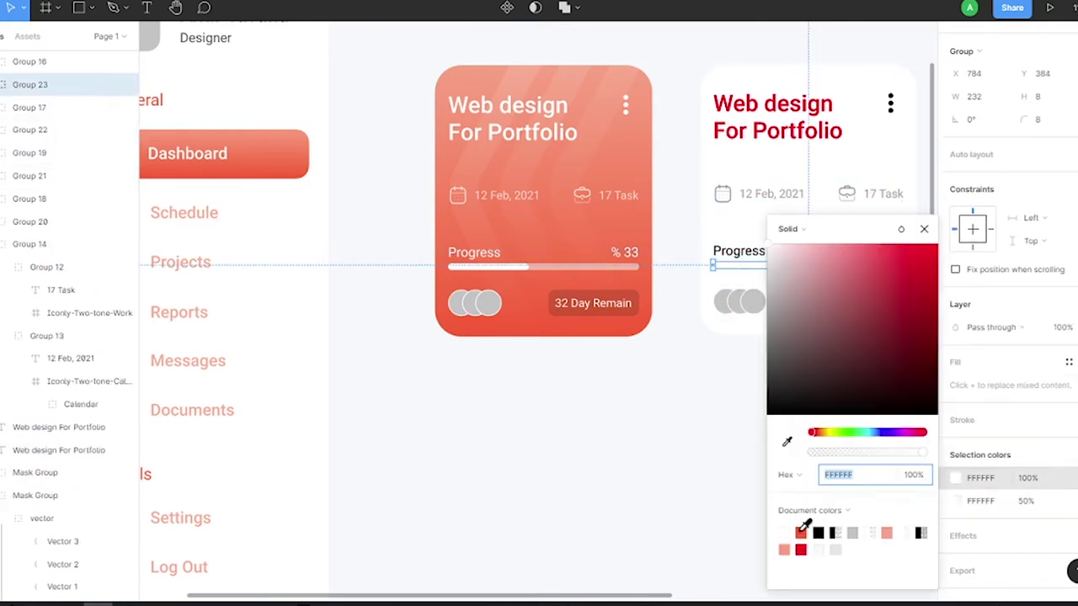
click(669, 222)
click(954, 349)
text(FF602B)
key(Tab)
text(30)
key(Return)
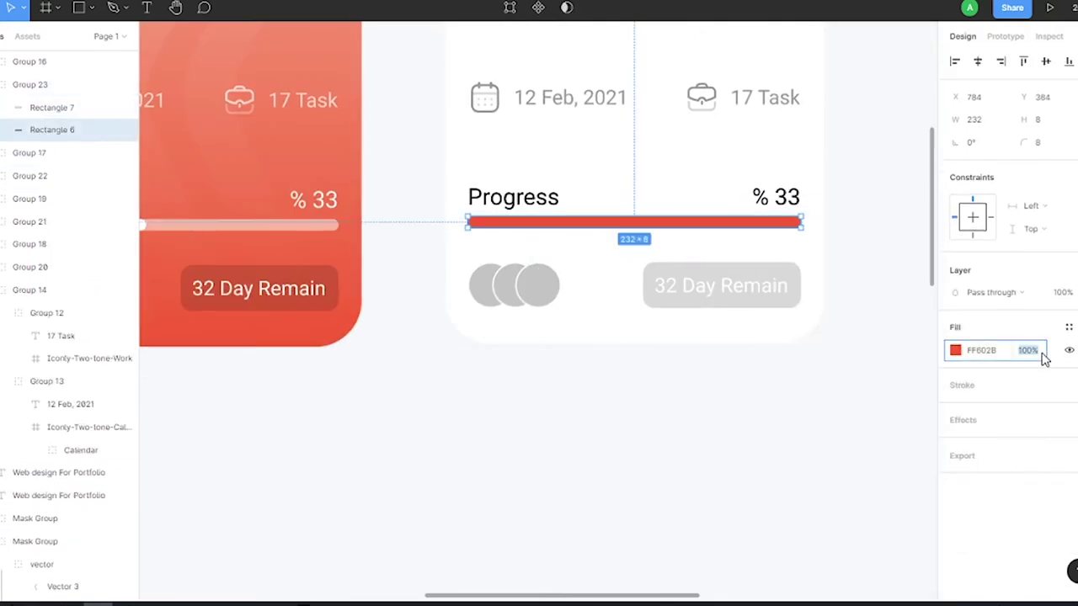
Fill the 32 Day Remain pill with FF602B at 30% opacity.
scroll(833, 232, down, 2)
click(733, 273)
double_click(733, 273)
click(954, 523)
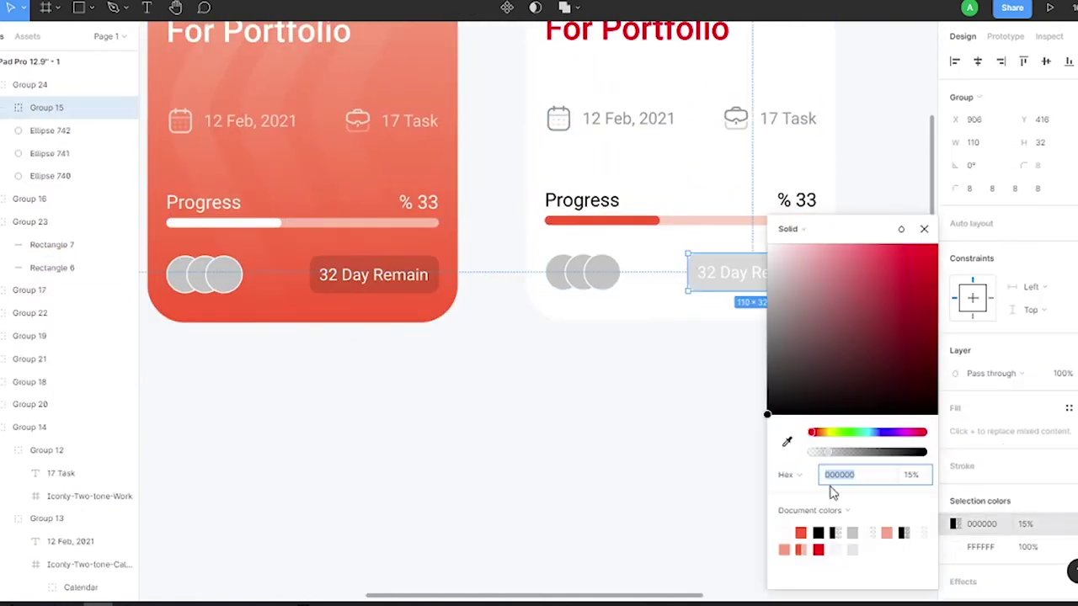
text(FF602B)
key(Tab)
text(30)
double_click(729, 276)
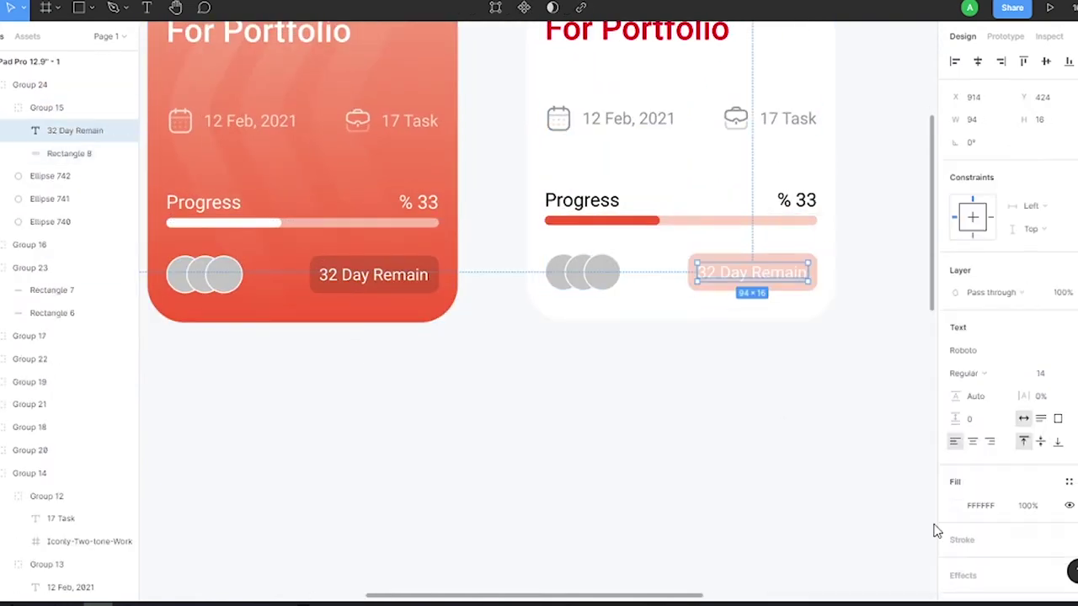
click(573, 474)
scroll(714, 141, up, 3)
scroll(53, 447, down, 4)
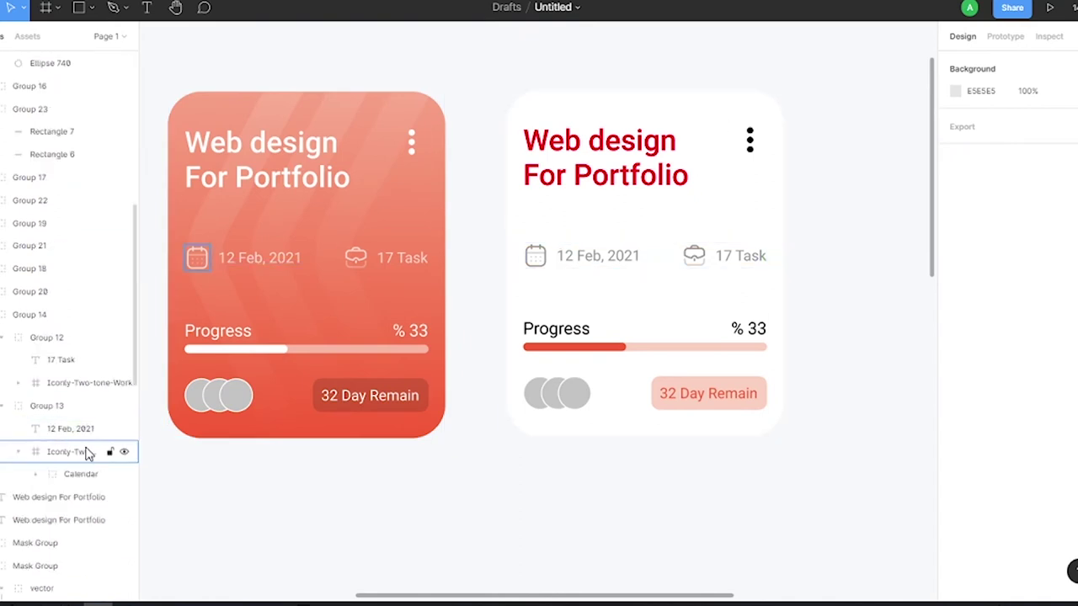
scroll(43, 471, down, 1)
Set the diagonal stripe vectors' gradient stroke stop to red-orange FF602B.
click(63, 554)
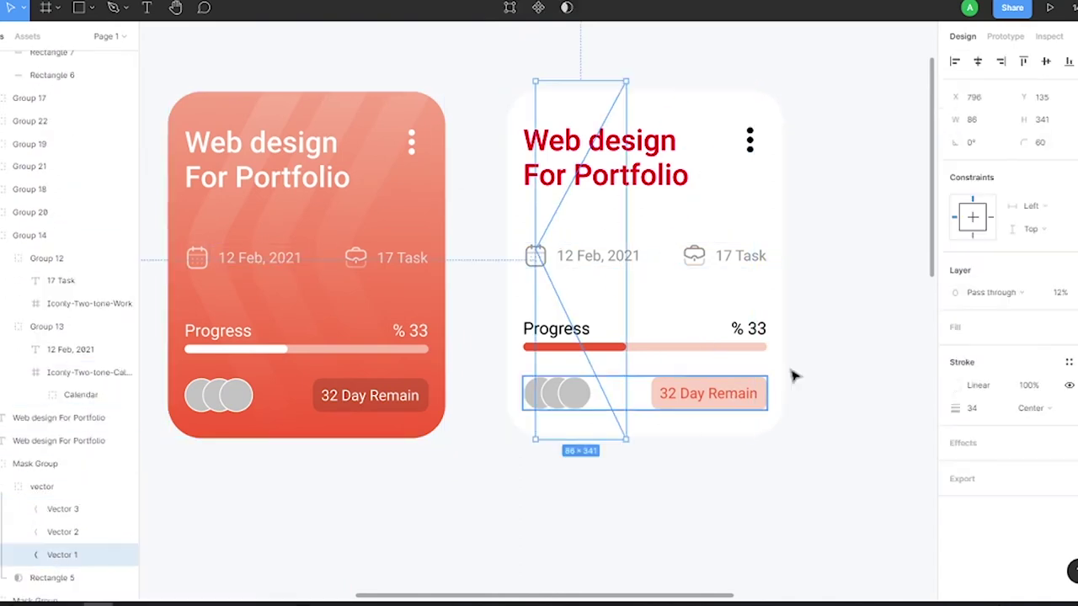
click(957, 385)
click(801, 532)
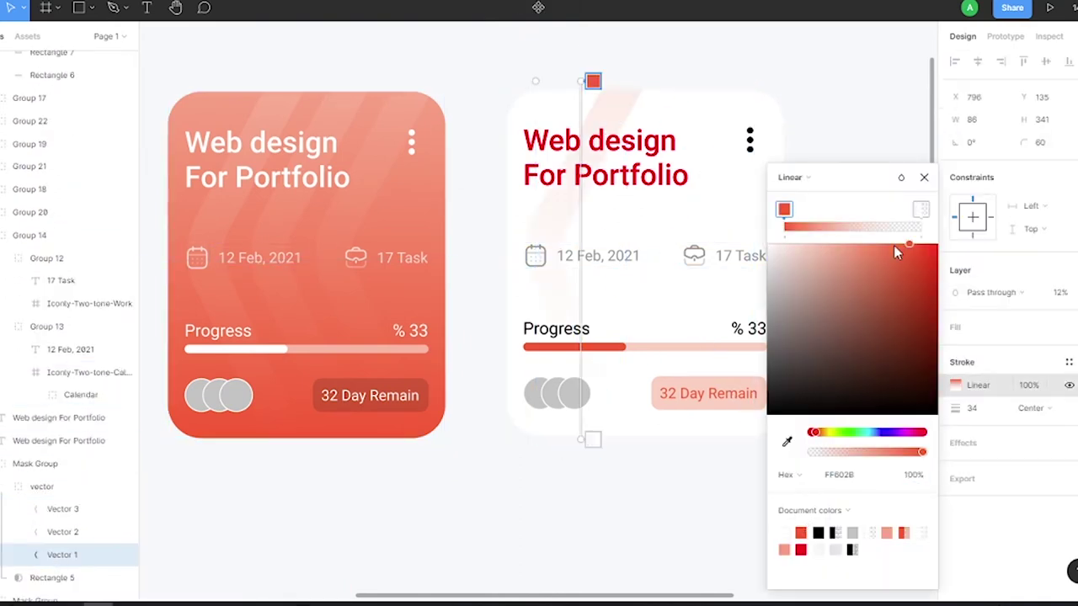
click(62, 531)
click(956, 386)
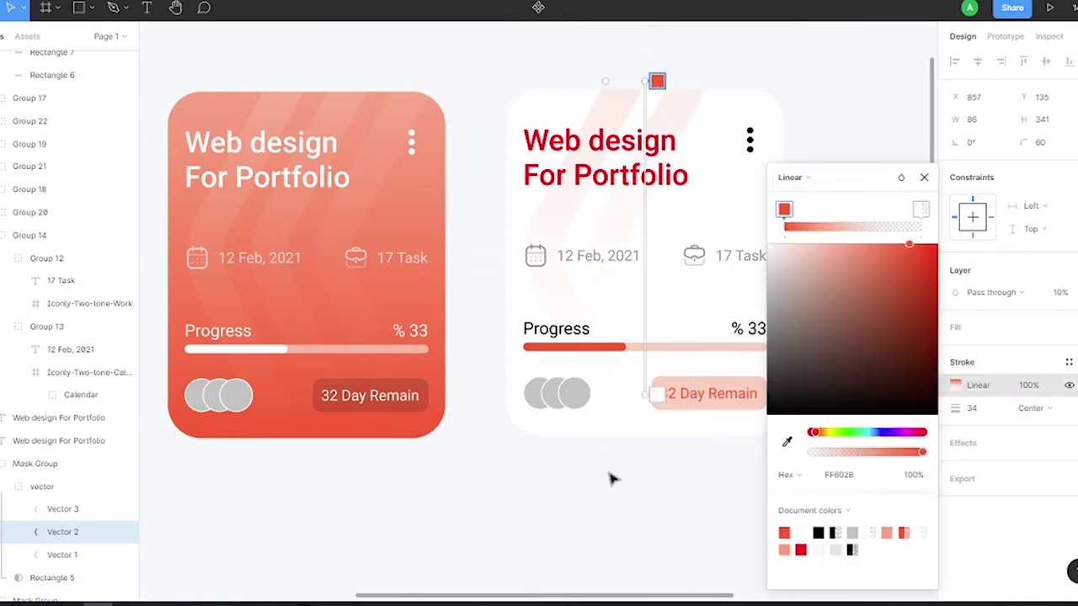
click(62, 508)
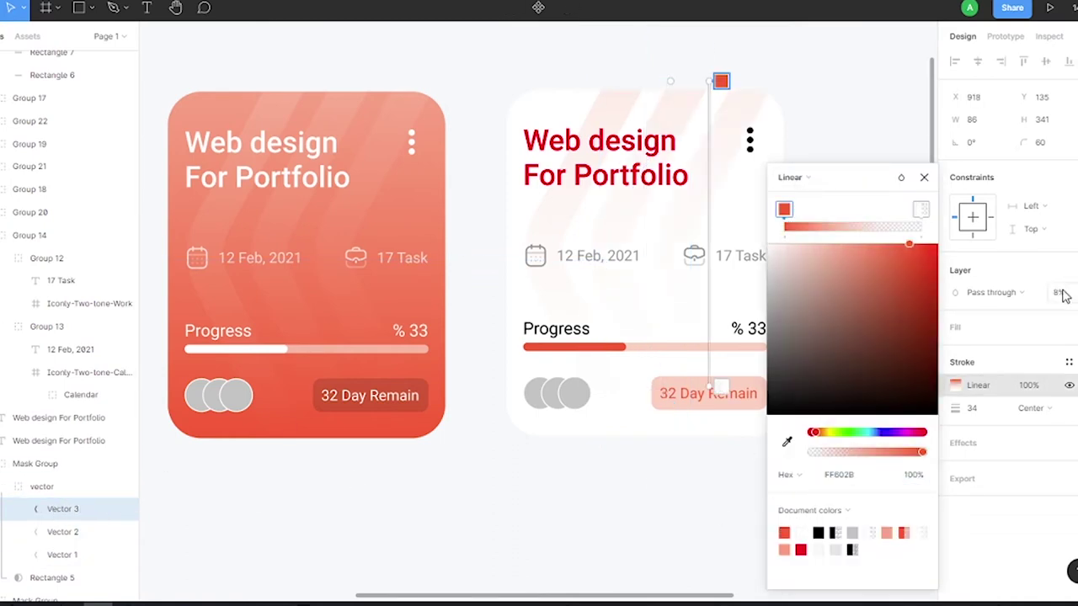
click(59, 556)
key(shift+Tab)
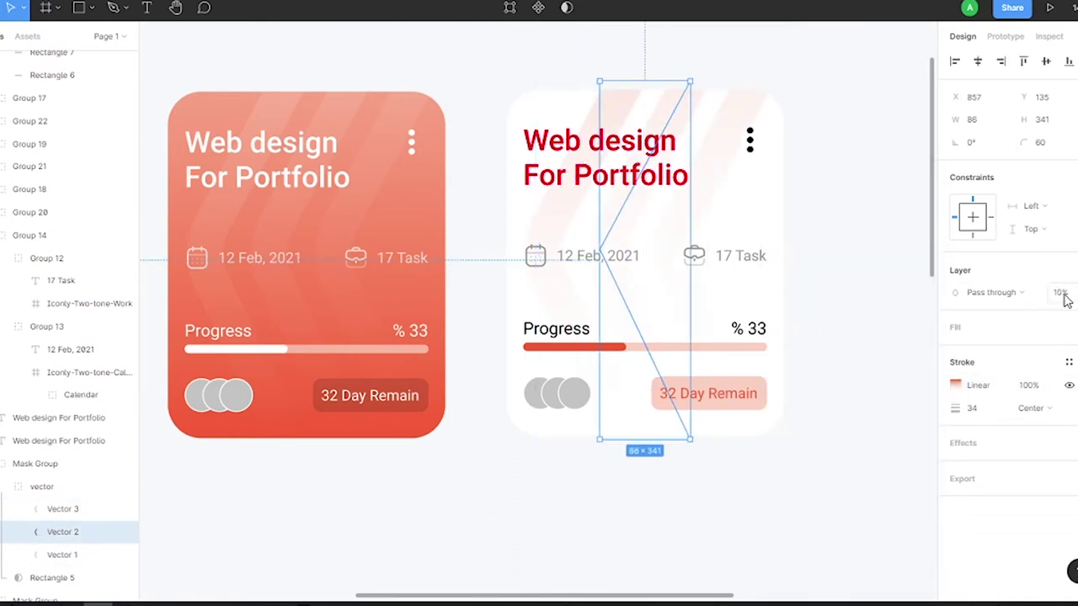
scroll(839, 126, down, 3)
click(840, 125)
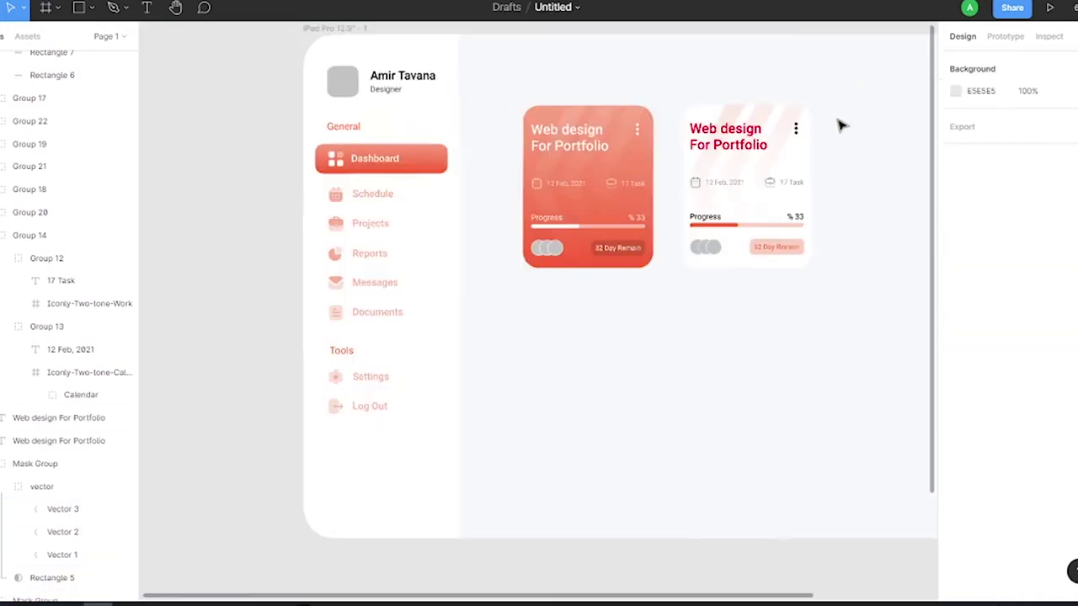
scroll(802, 72, up, 3)
Group each card's layers and nudge the white card closer to the orange one.
drag(305, 102, 549, 454)
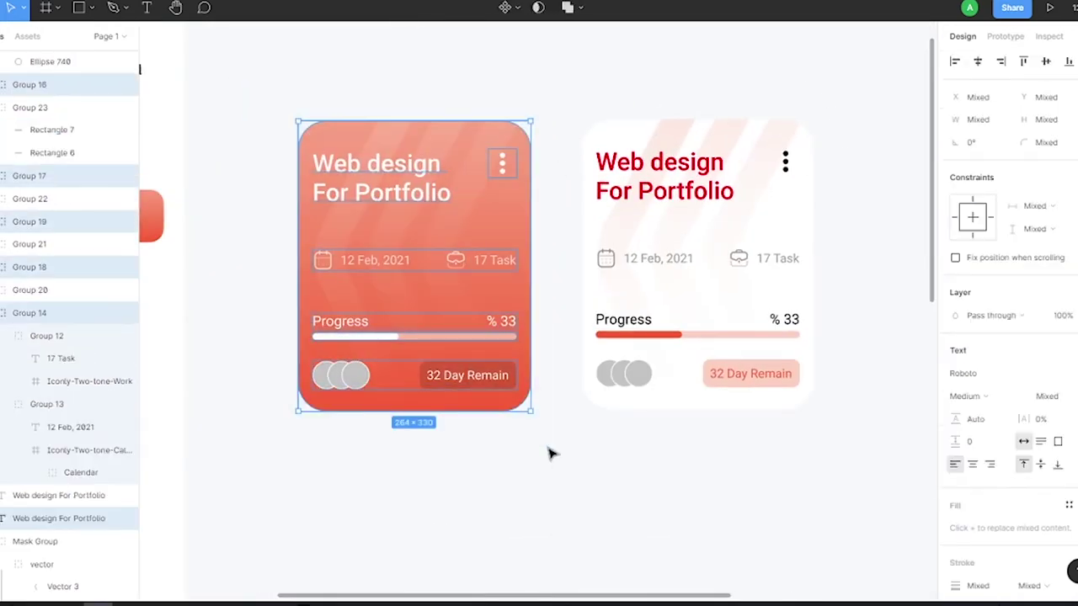
key(ctrl+g)
drag(617, 96, 866, 488)
key(ctrl+g)
key(shift+Left)
key(Left)
key(Left)
key(Left)
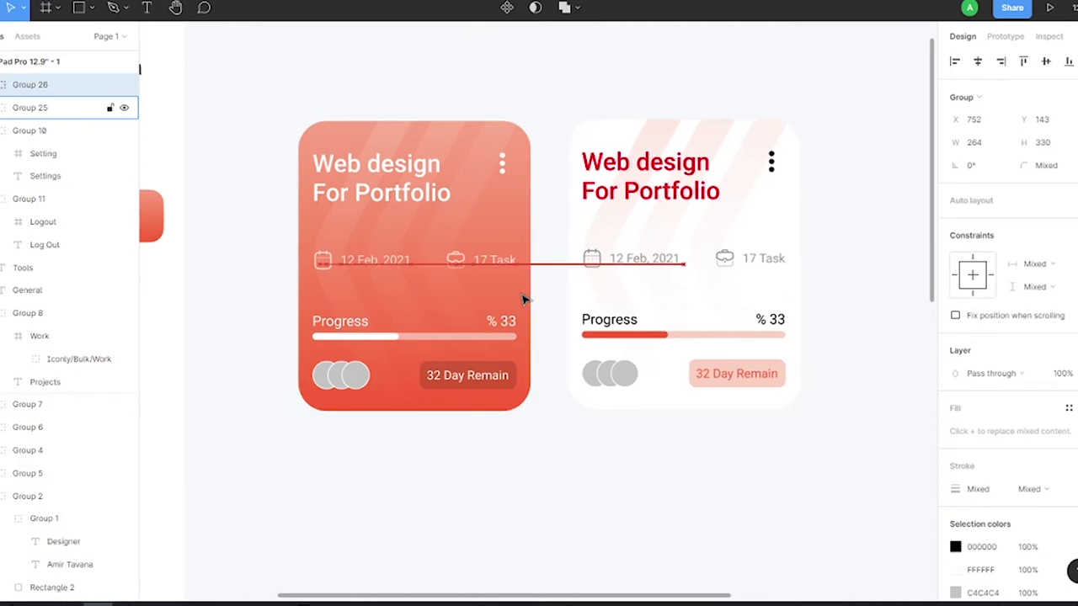
key(shift+Left)
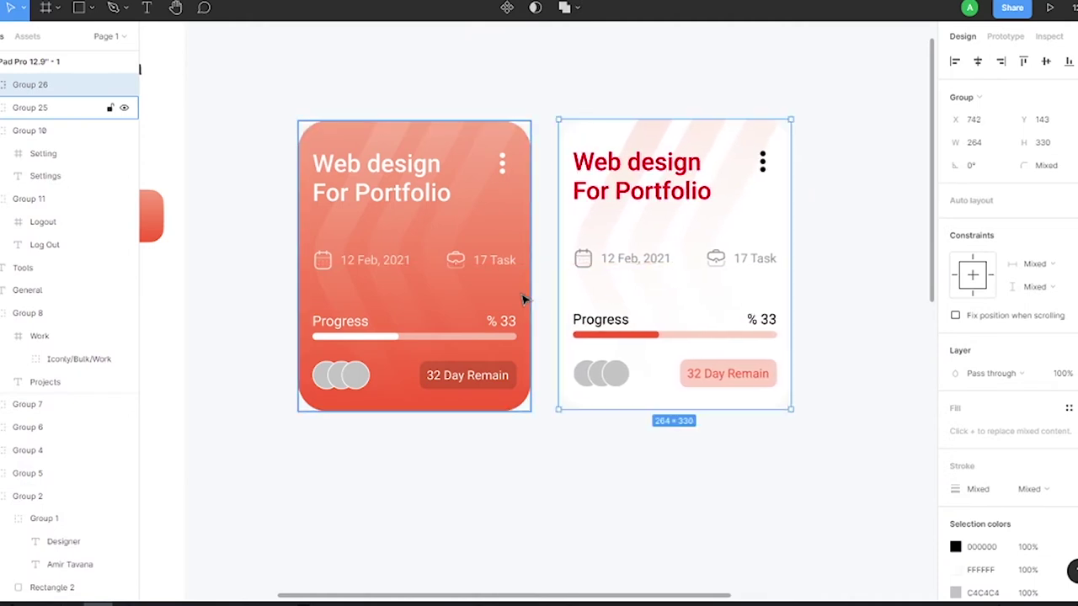
Retitle the white card 'Idustrial Design' and widen its progress fill to 148.
double_click(707, 153)
key(Return)
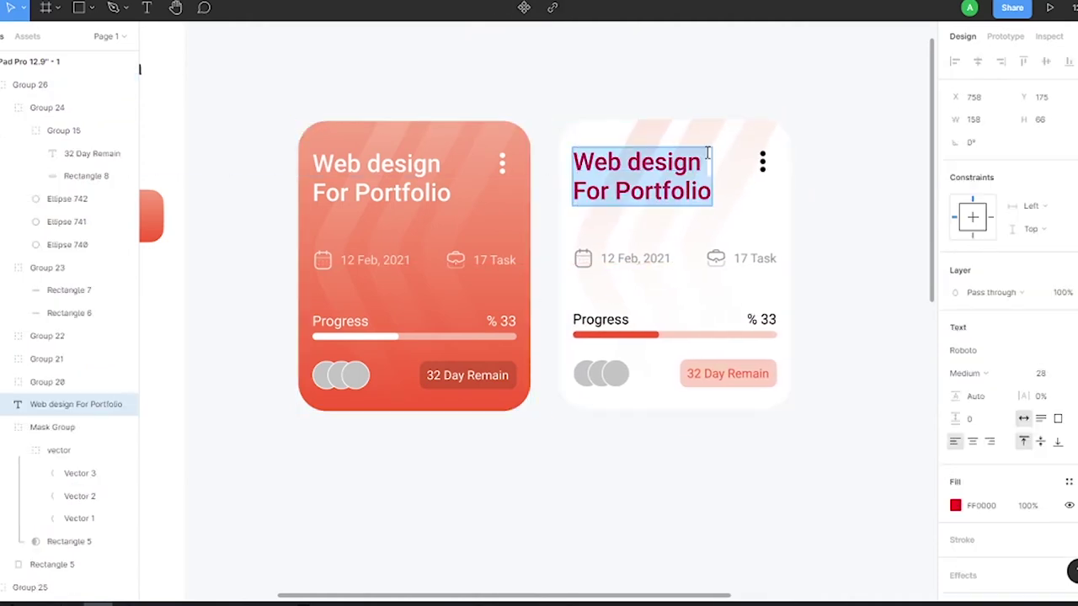
text(Idustrial)
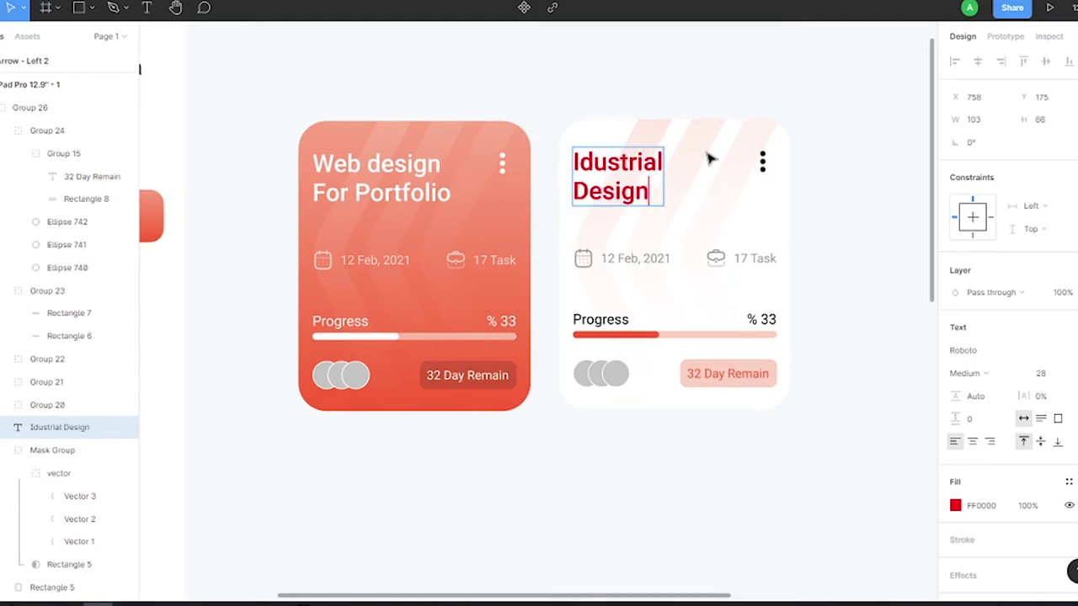
click(643, 335)
scroll(662, 331, up, 3)
drag(654, 336, 734, 312)
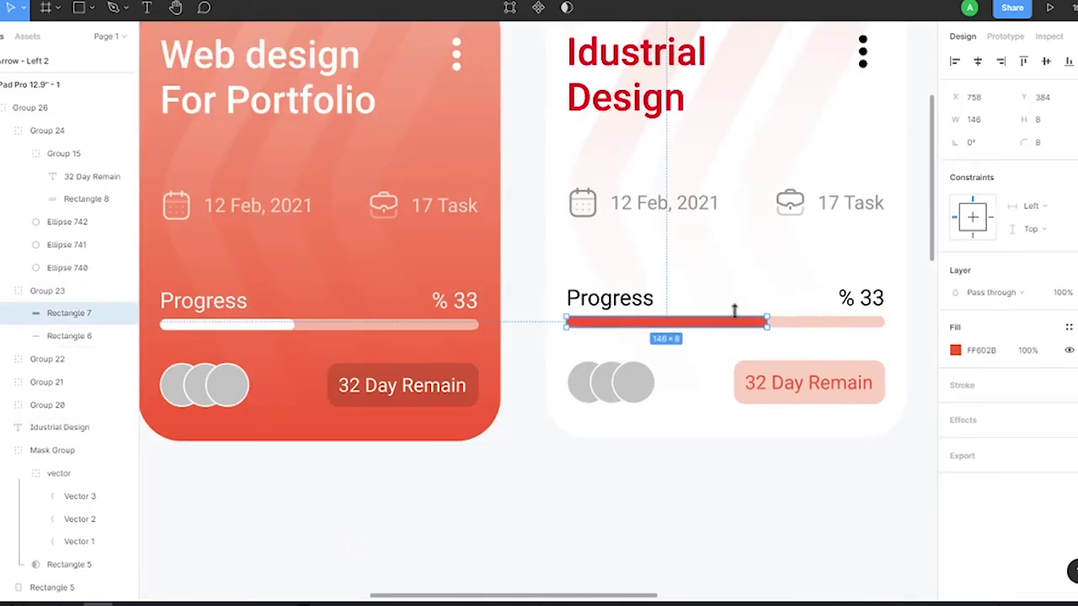
Update the percentage to % 55, days to 13 Day Remain, and date to 19 Feb, 2021.
click(875, 300)
text(55)
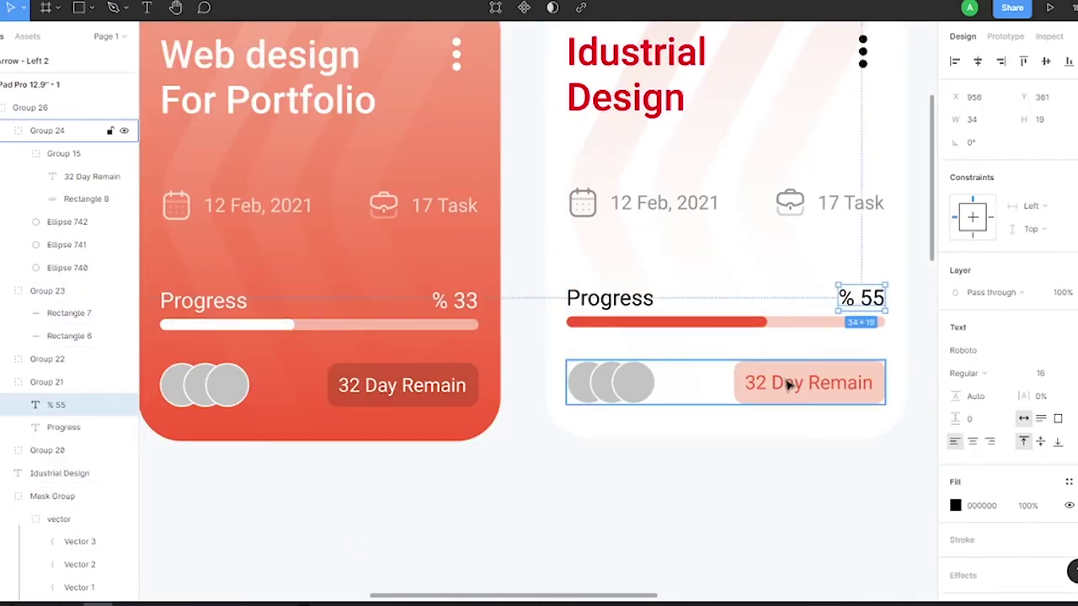
click(763, 380)
click(636, 203)
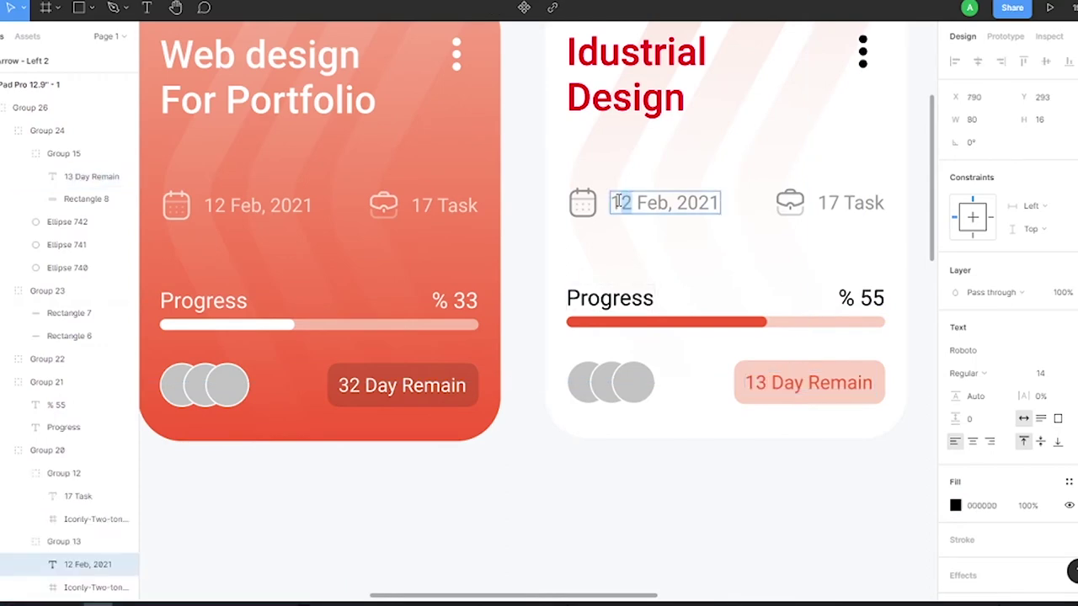
text(9)
double_click(839, 203)
text(1)
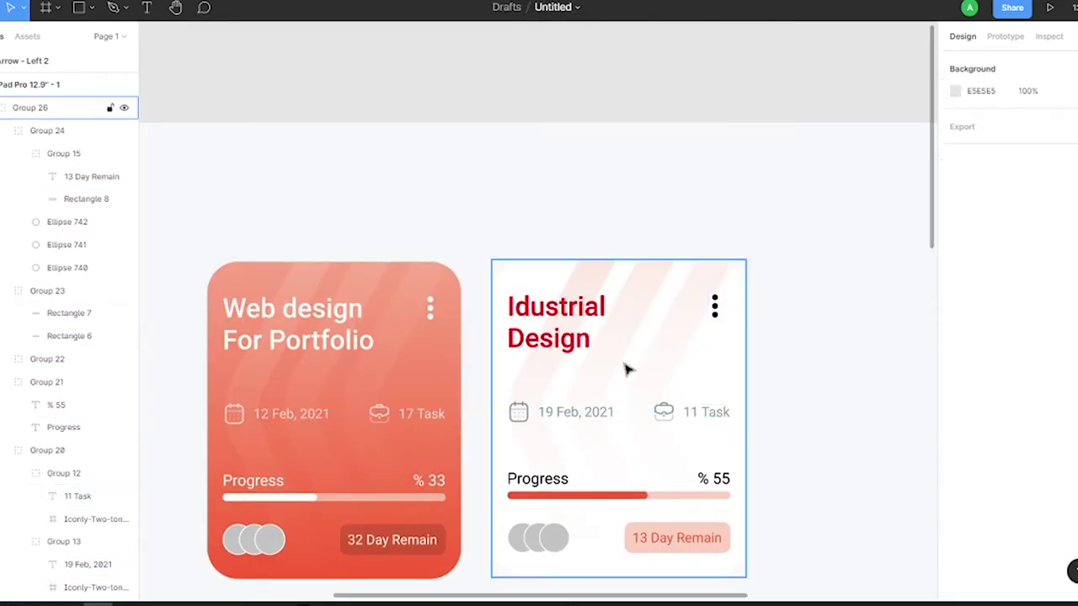
Group both cards into one row and add a size-24 Recent Projects heading above them.
key(ctrl+g)
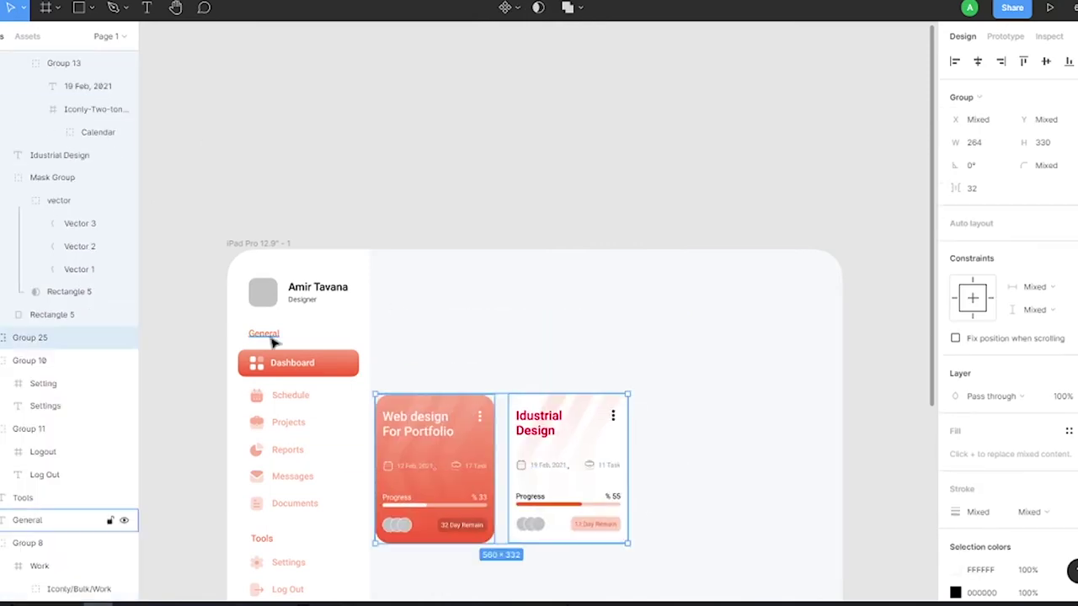
click(146, 8)
drag(422, 301, 571, 339)
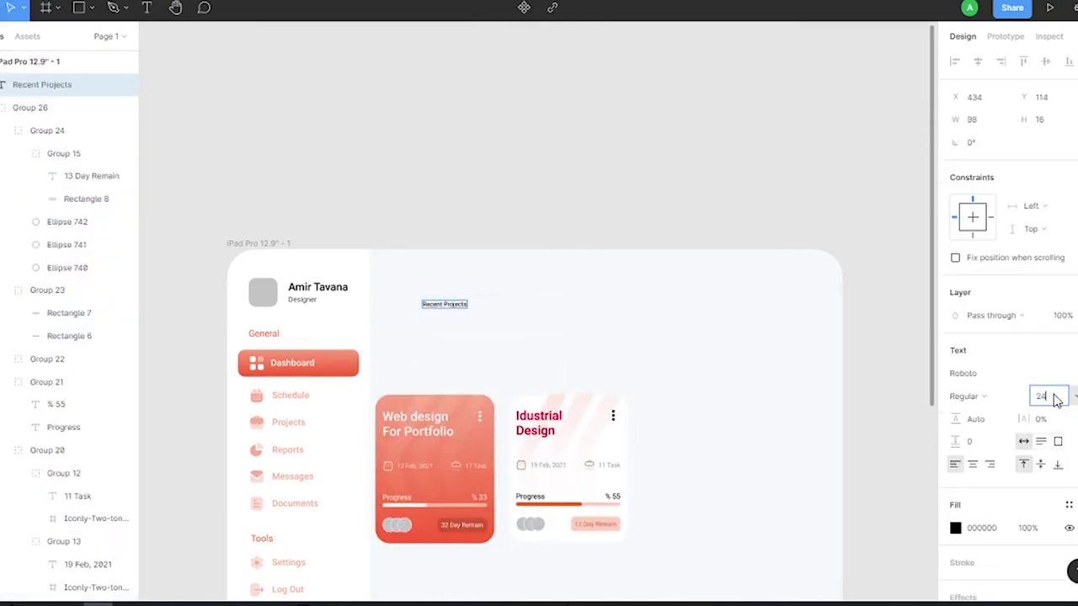
text(24)
key(Return)
Align Recent Projects with the General label and trial stacking the cards 32px beneath it (undone).
drag(454, 257, 417, 305)
shift+click(160, 302)
scroll(530, 191, down, 2)
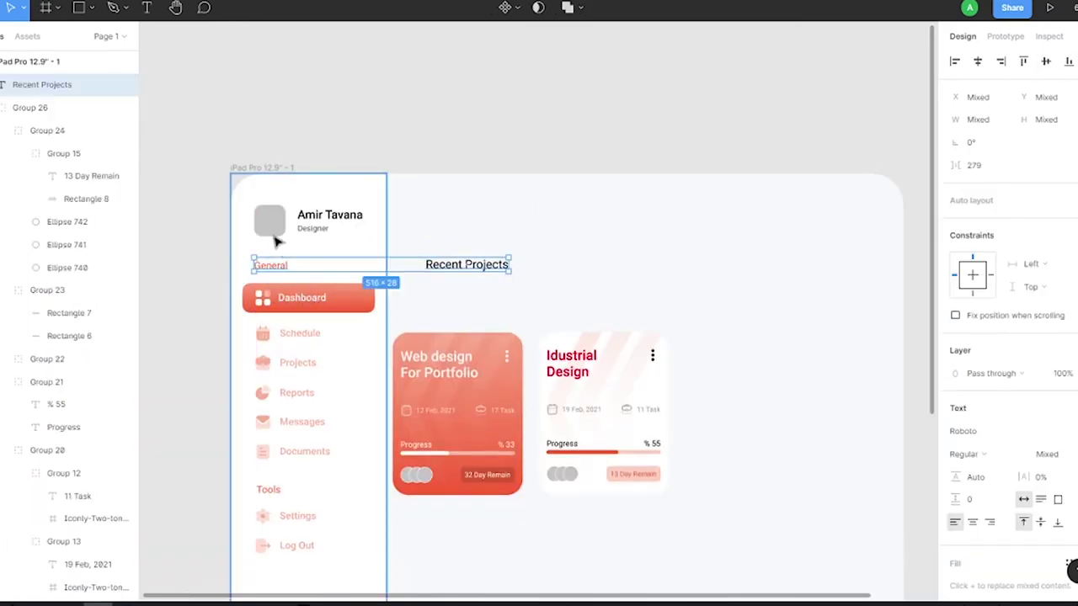
shift+click(467, 264)
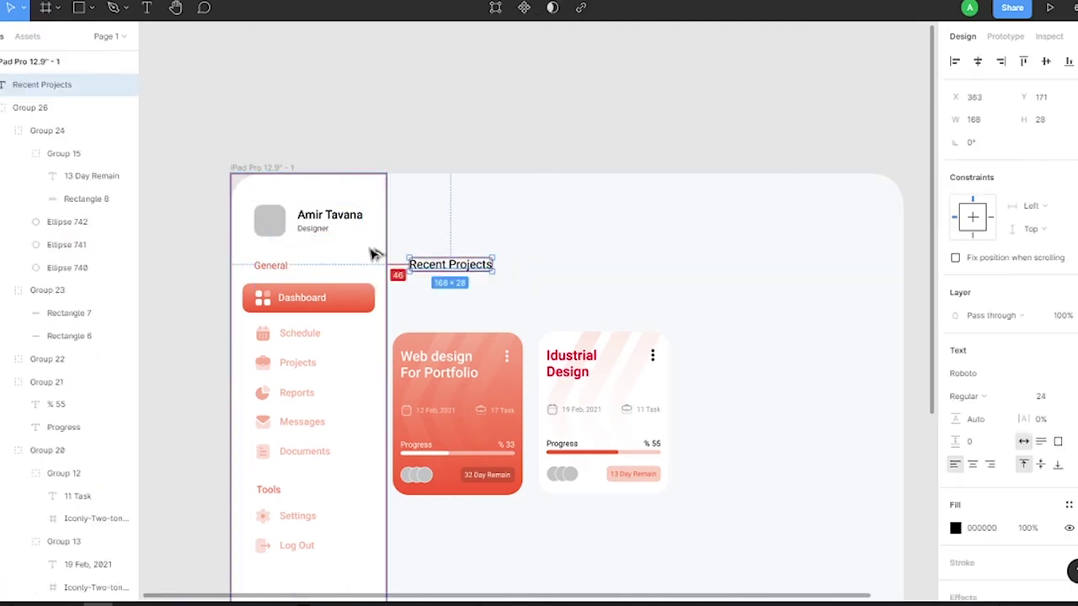
shift+click(506, 360)
key(shift+a)
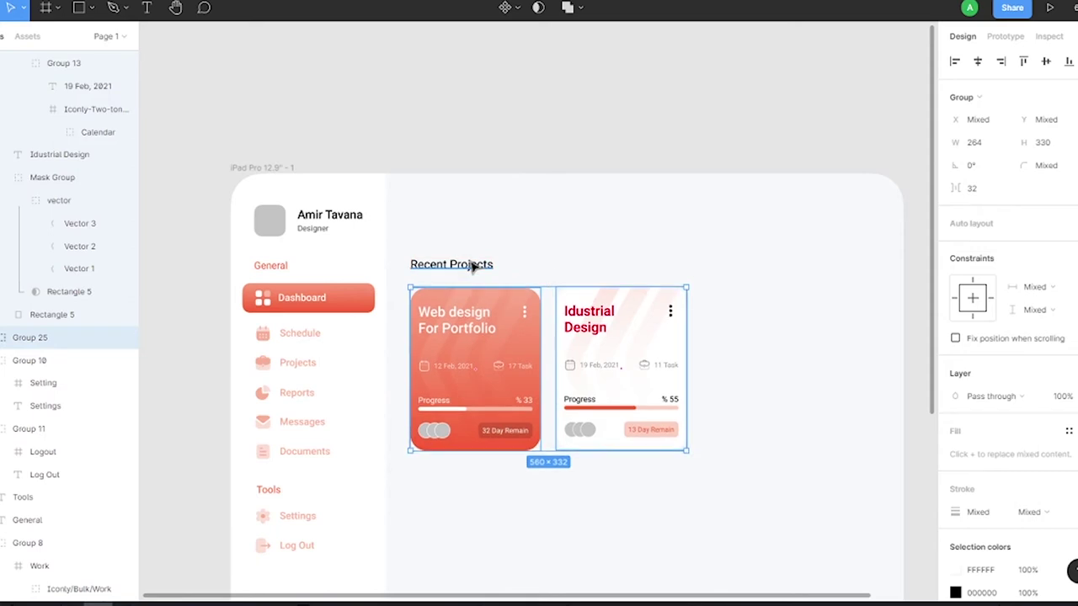
key(ctrl+z)
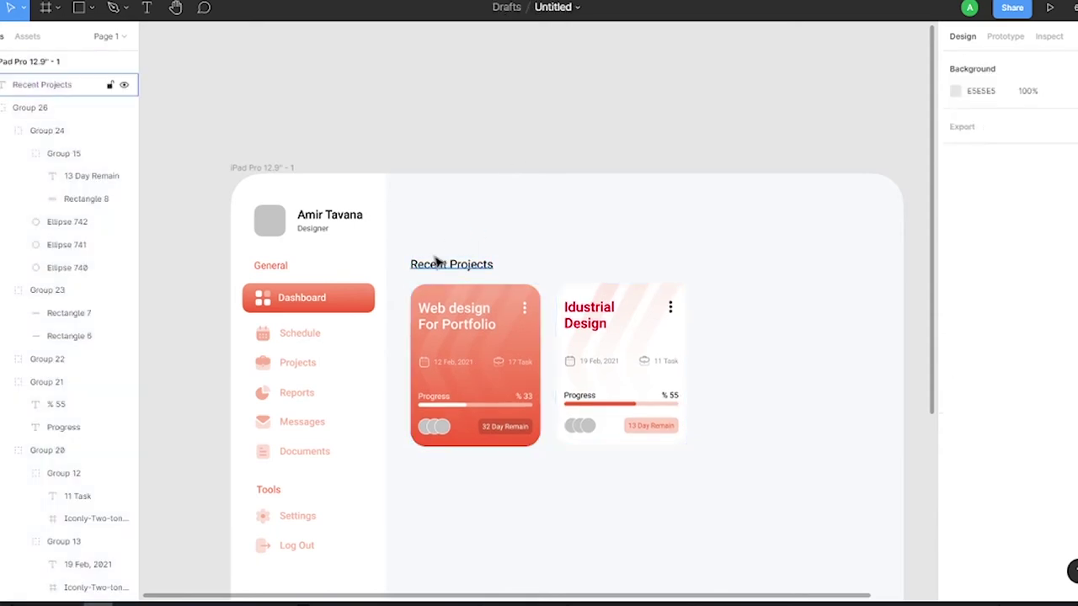
Place a copy of Recent Projects below the cards and draw a new text box beneath.
drag(435, 238, 472, 286)
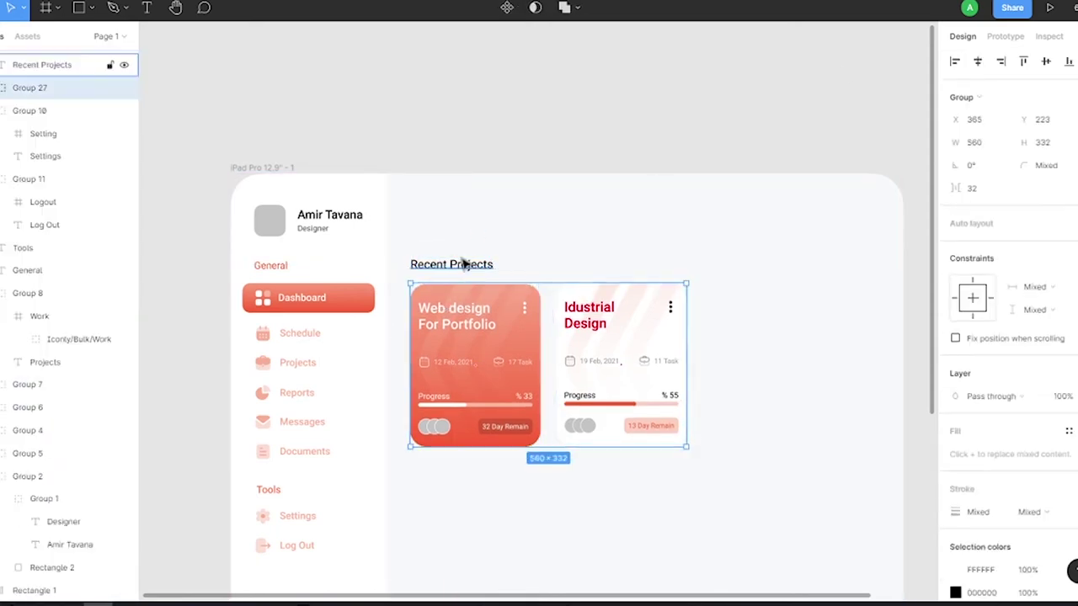
click(464, 264)
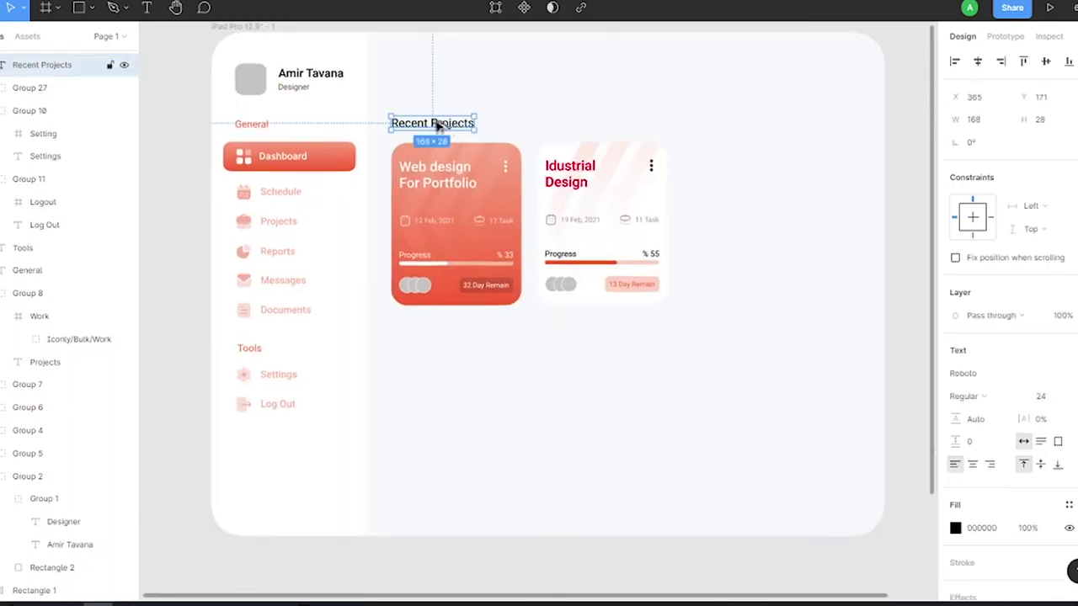
drag(437, 125, 437, 331)
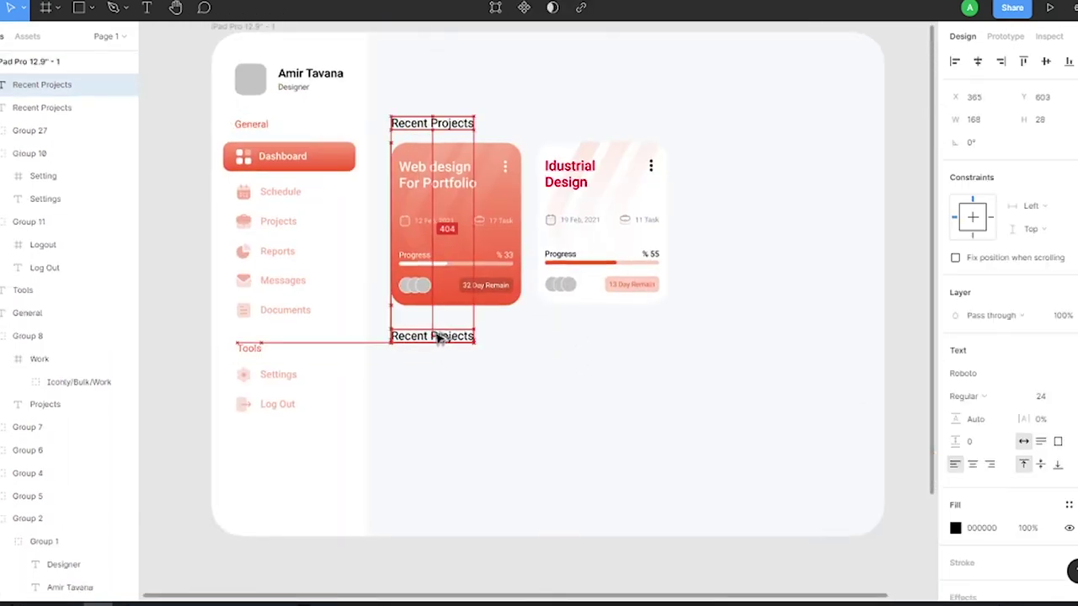
key(Up)
key(Up)
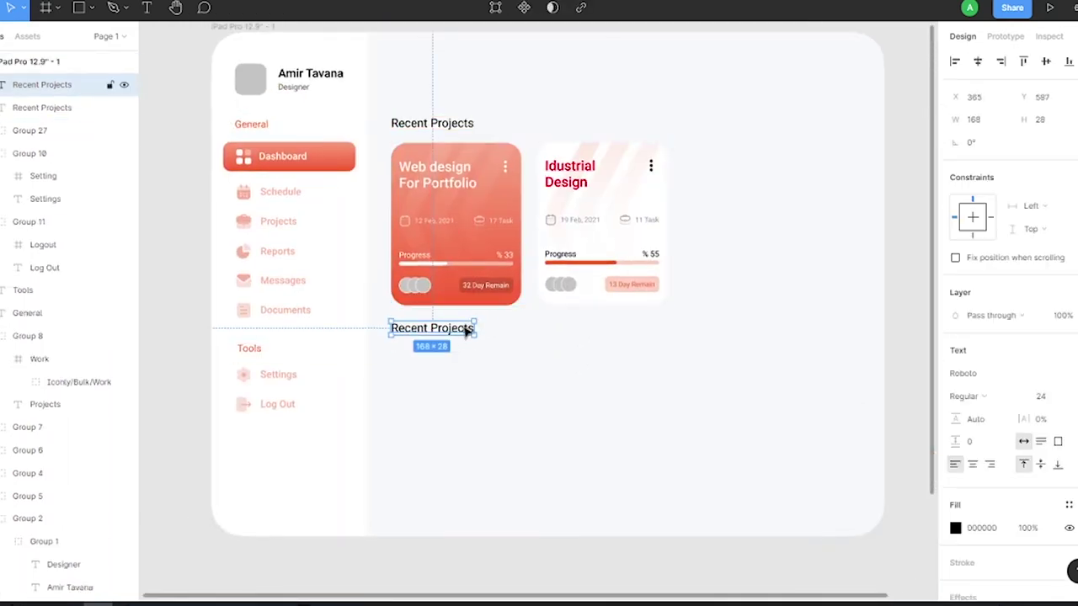
drag(418, 386, 460, 408)
text(M)
Make the M letter Medium weight at size 16 and duplicate it across to the right.
click(981, 397)
click(980, 417)
click(1050, 396)
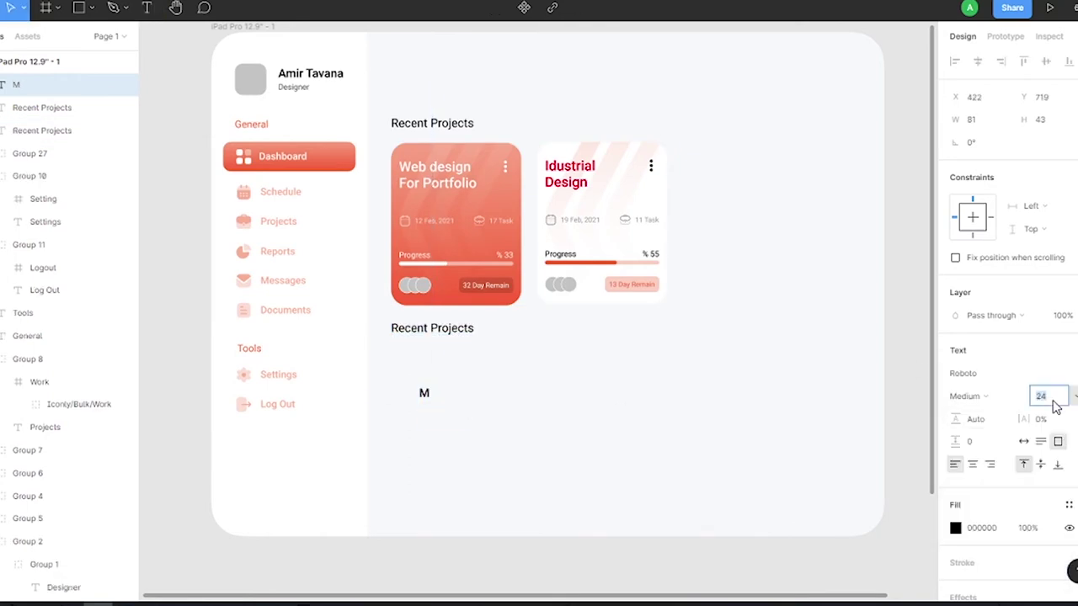
text(16)
key(Return)
scroll(469, 294, up, 5)
drag(412, 340, 695, 348)
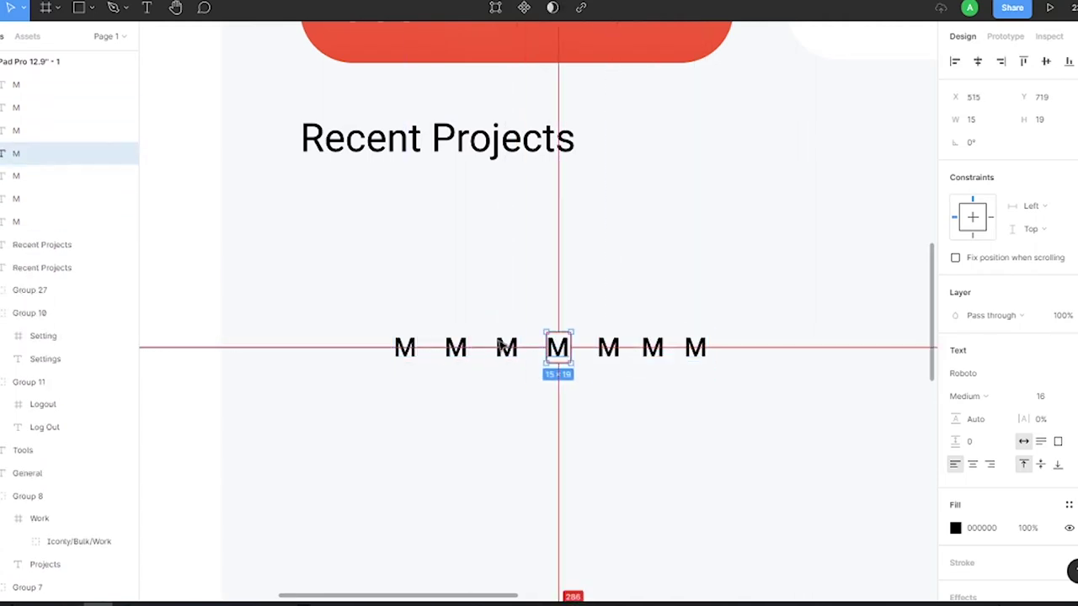
Adjust the spacing of the row of seven M letters.
click(652, 348)
shift+click(695, 348)
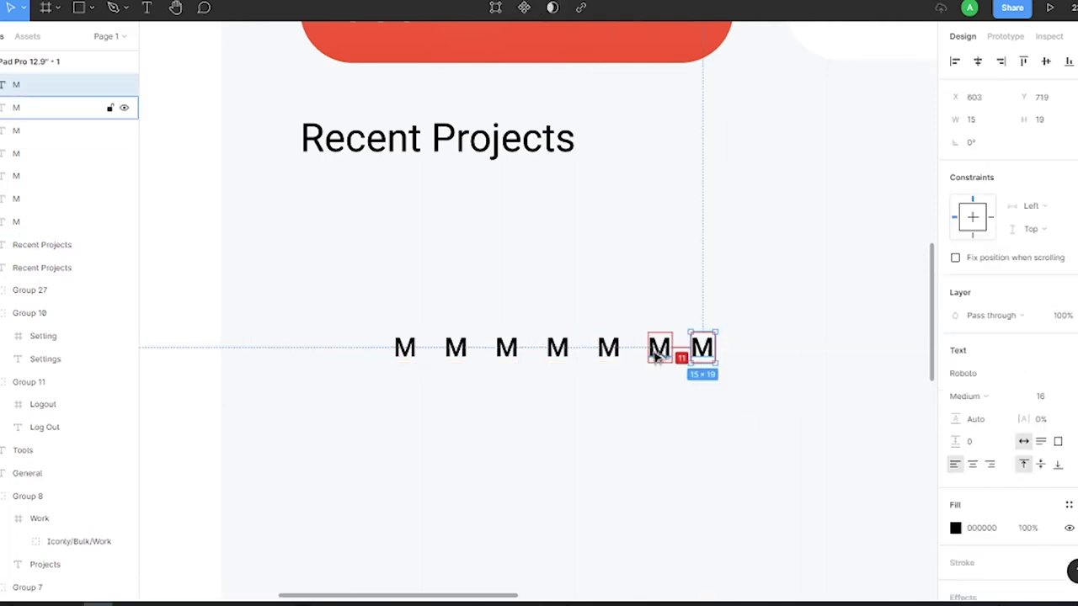
key(shift+Right)
click(404, 348)
shift+click(456, 347)
drag(531, 358, 724, 362)
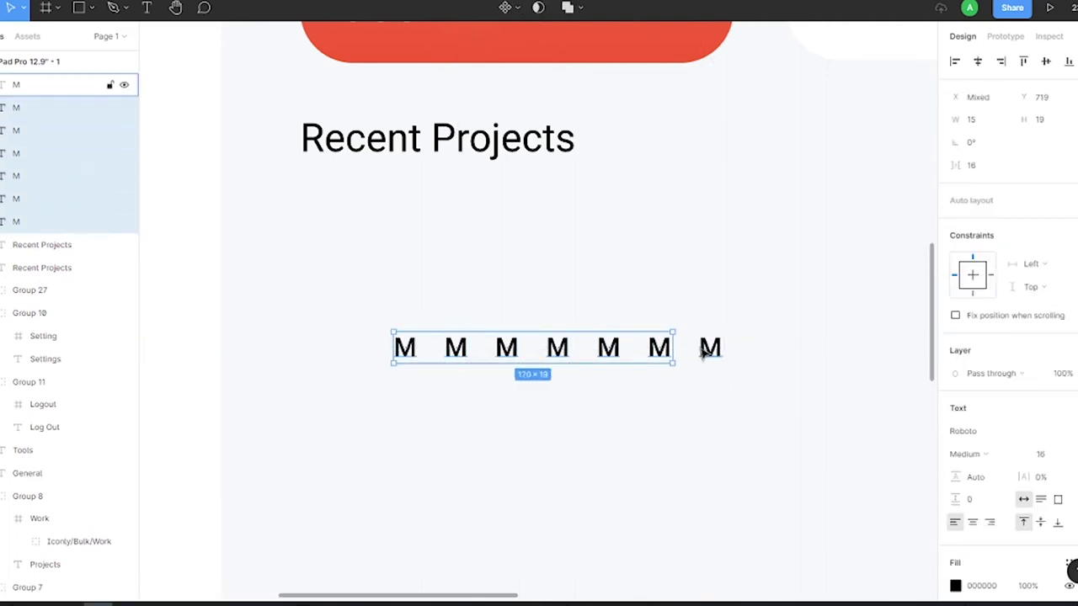
Change the letters into the weekday header M, T, W, T, F, S, S.
double_click(455, 347)
text(T)
double_click(508, 348)
text(W)
double_click(558, 348)
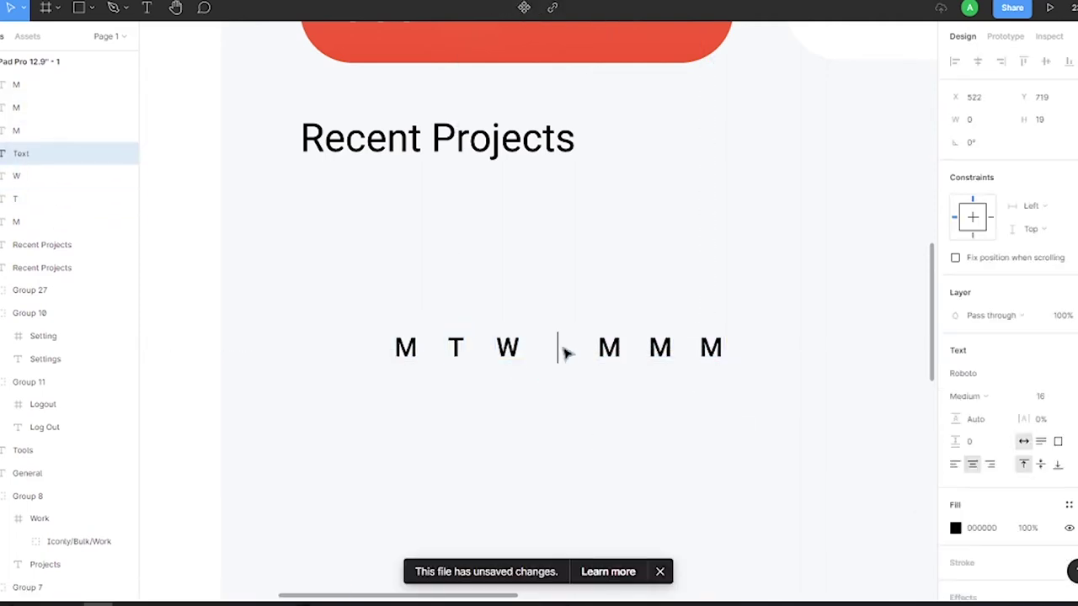
text(T)
double_click(609, 347)
text(F)
double_click(659, 347)
text(SS)
Duplicate the weekday row downward into grey Regular-weight rows below the header.
click(404, 347)
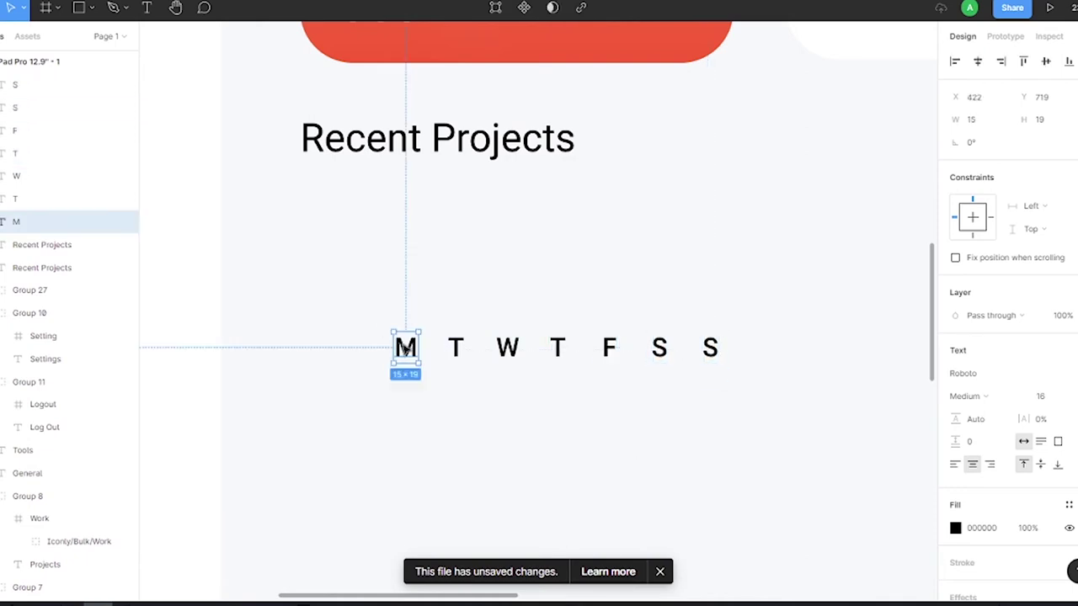
drag(396, 363, 724, 354)
drag(509, 348, 507, 411)
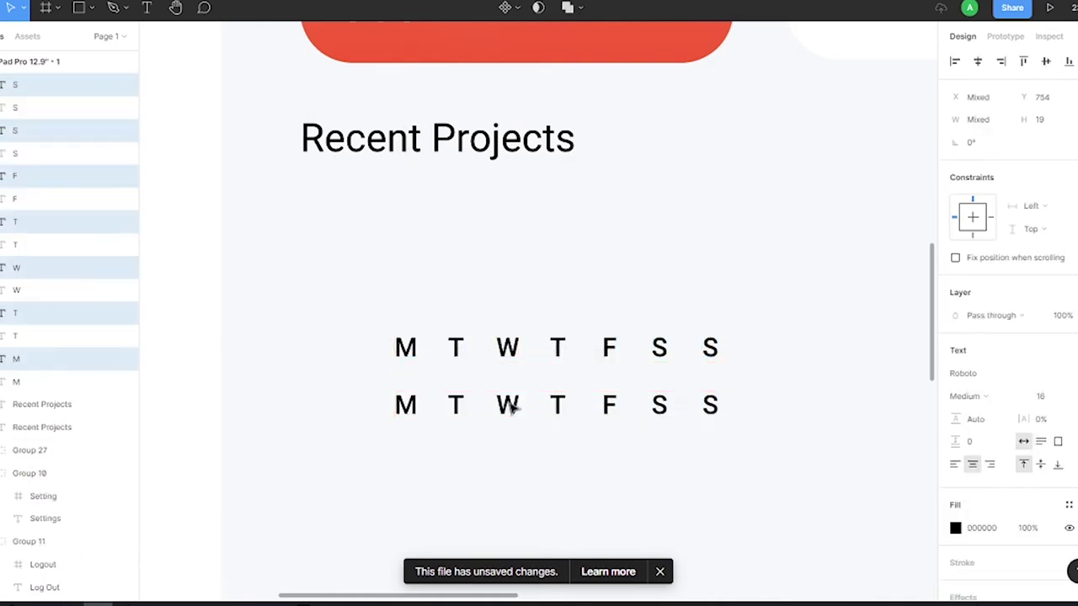
click(964, 395)
click(985, 378)
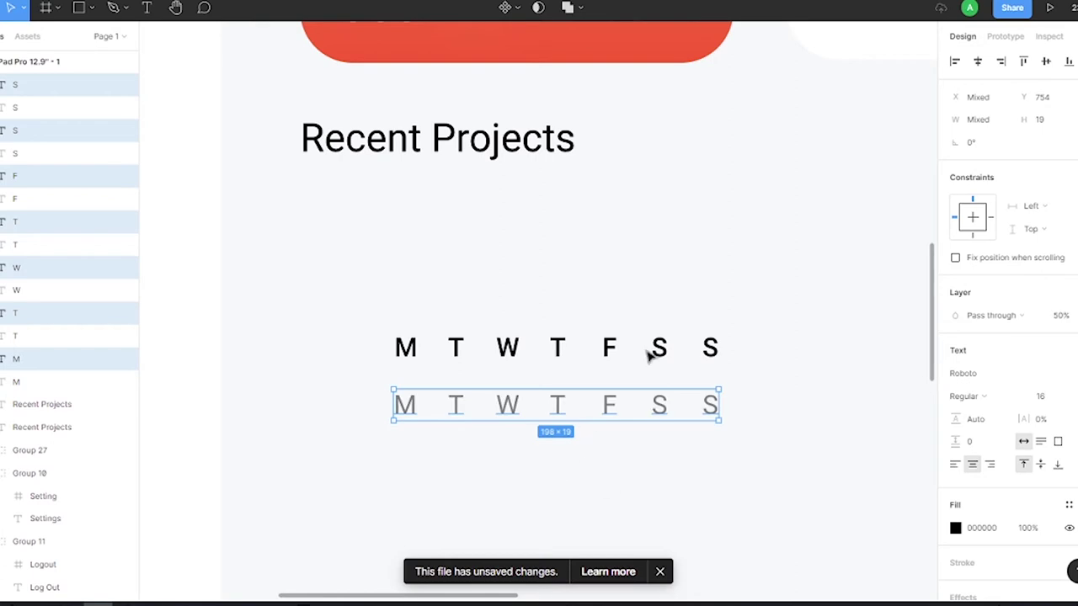
scroll(648, 353, down, 2)
drag(570, 364, 572, 421)
drag(715, 395, 610, 461)
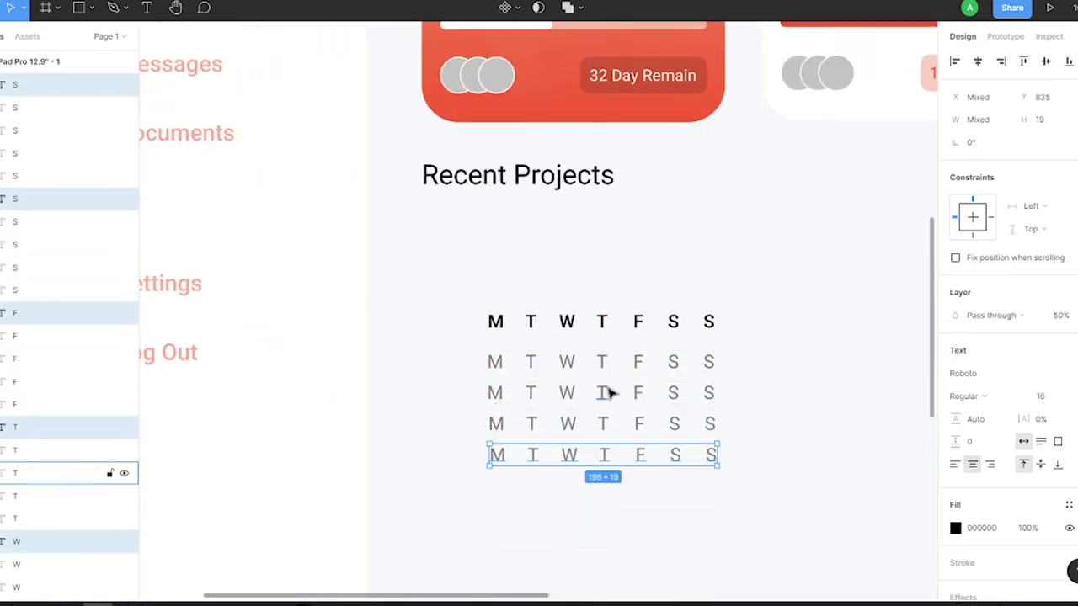
Start numbering the first grey row with dates 1 and 2.
click(569, 360)
double_click(566, 361)
text(1)
double_click(602, 361)
Fill in first-row dates 2 and 3 and second-row dates 6, 7, 8.
text(2)
double_click(637, 361)
text(3)
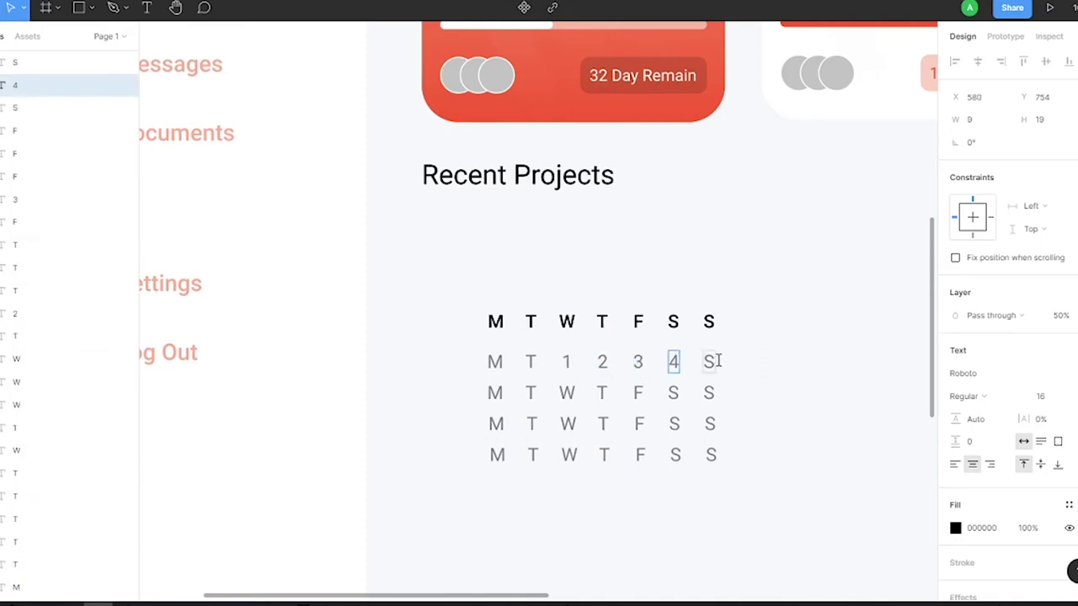
double_click(495, 392)
text(6)
double_click(530, 392)
text(7)
double_click(567, 392)
text(8)
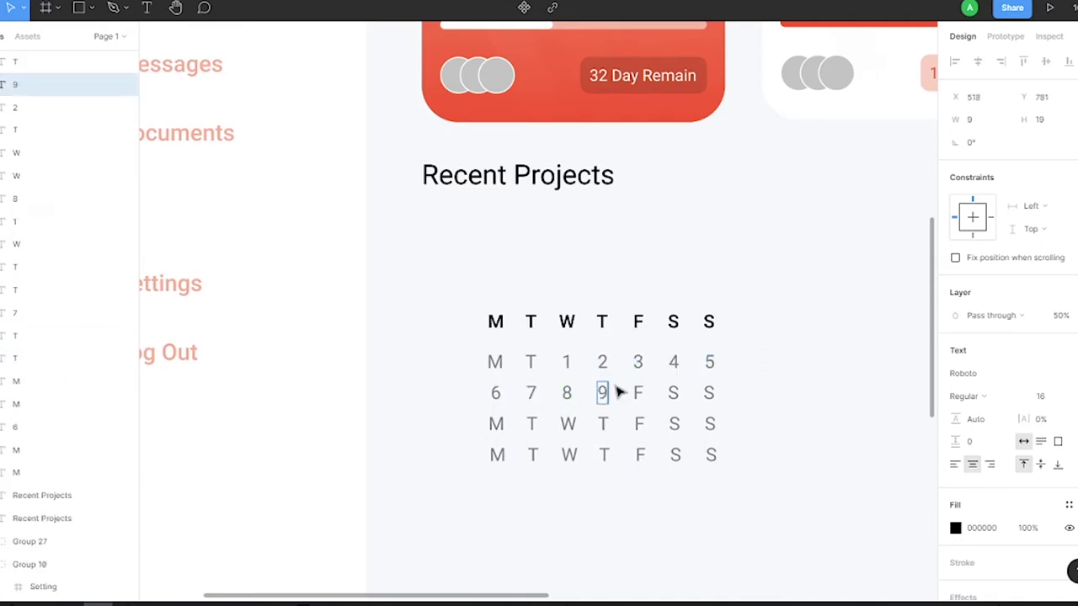
key(Tab)
text(12)
Number the third row 13, 14, 15 and the fourth row 20, 21.
double_click(497, 423)
text(13)
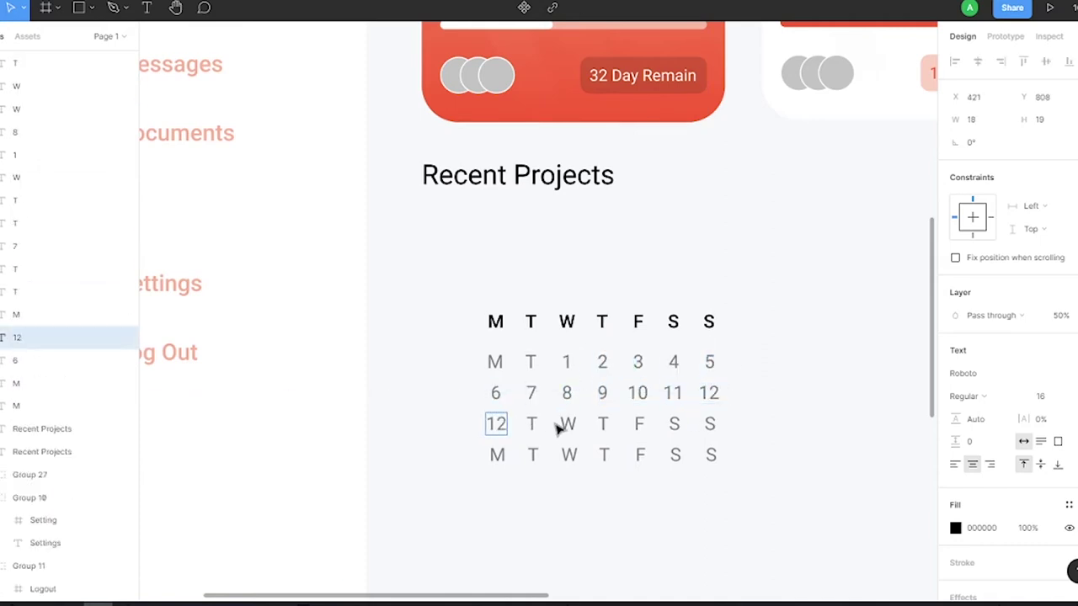
double_click(531, 424)
text(14)
double_click(568, 423)
text(15)
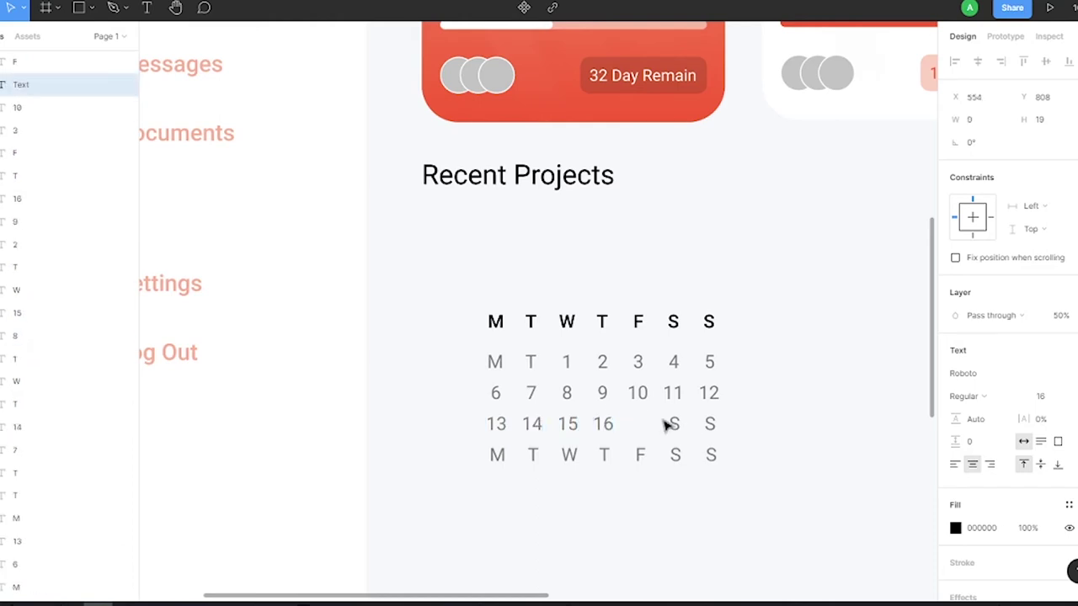
text(19)
double_click(496, 454)
text(20)
double_click(532, 455)
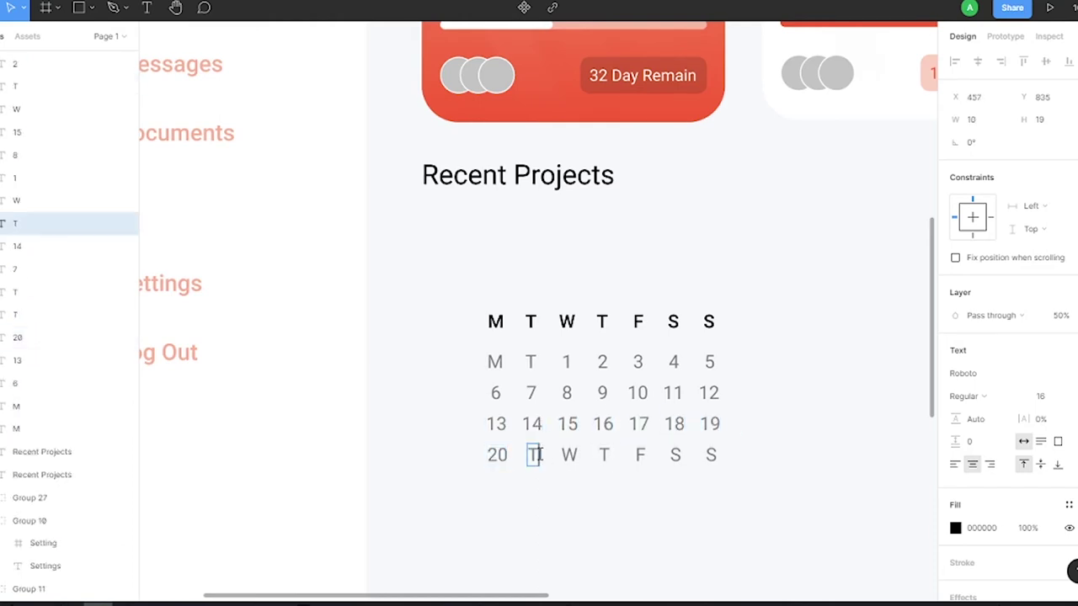
text(21)
double_click(568, 455)
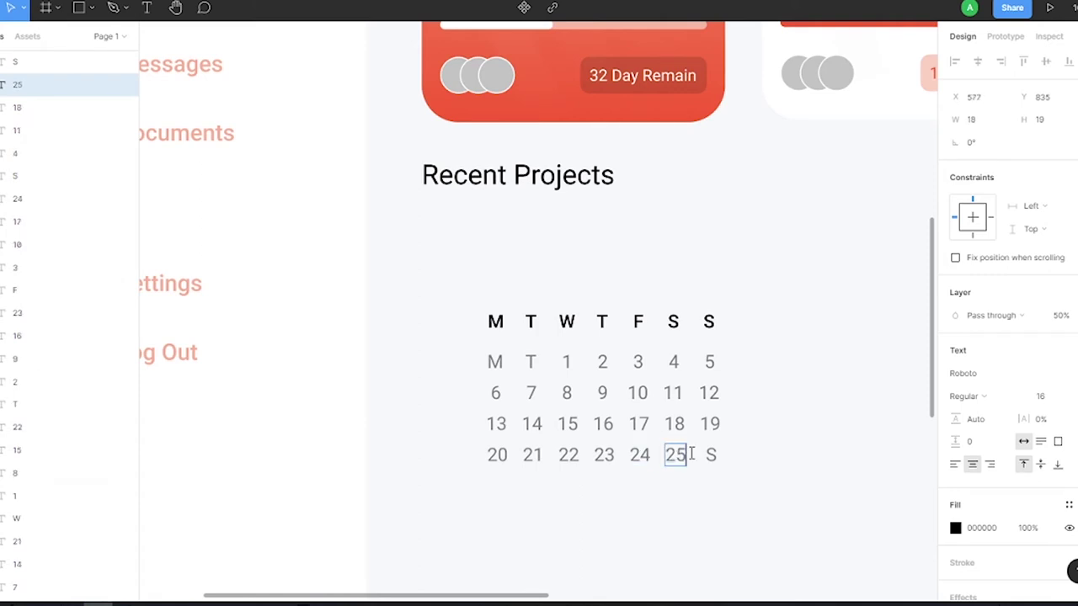
Duplicate dates 20–22 into a new fifth row below.
click(497, 455)
shift+click(532, 454)
shift+click(568, 454)
drag(498, 456, 505, 487)
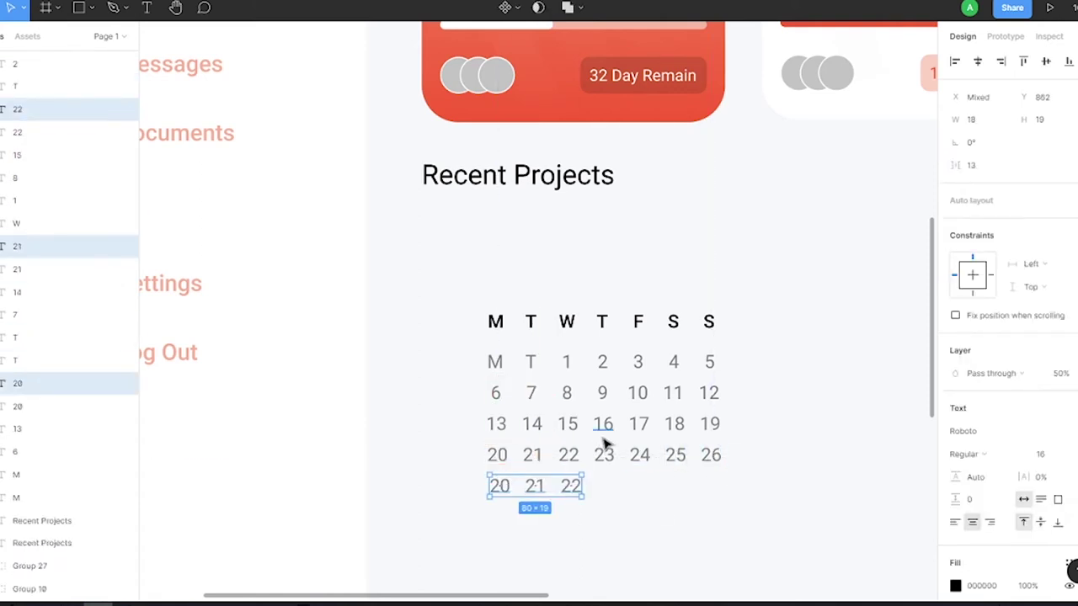
click(498, 486)
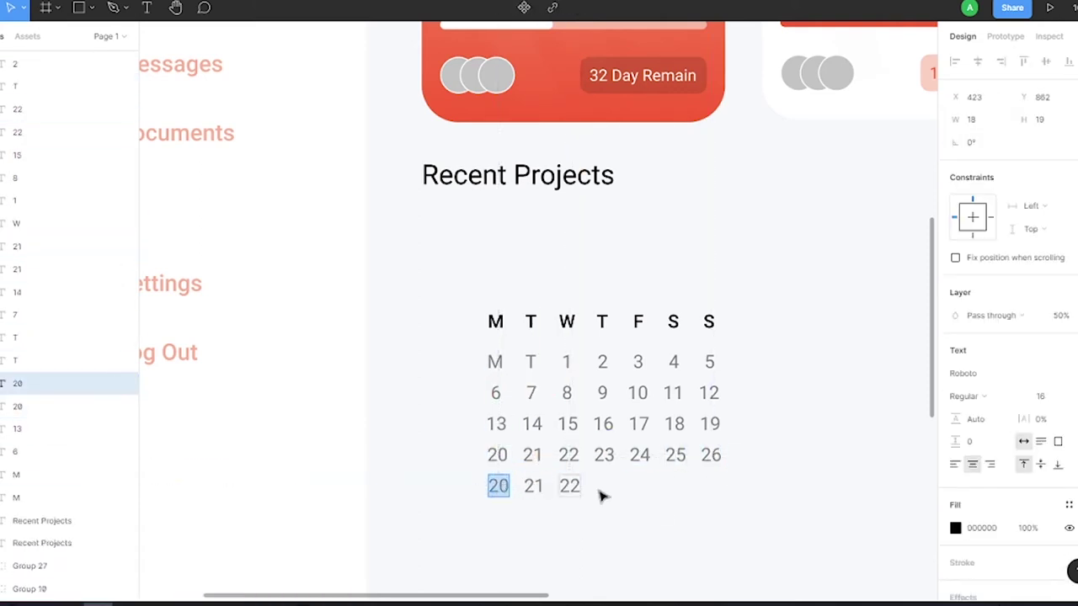
Retype the copied 20 and 21 as 27 and 28.
text(27)
key(Escape)
key(Tab)
key(Return)
text(28)
key(Escape)
key(Tab)
key(Return)
Make the last copy 29, add 30 from 23, and delete the leftover M and T.
text(29)
click(614, 456)
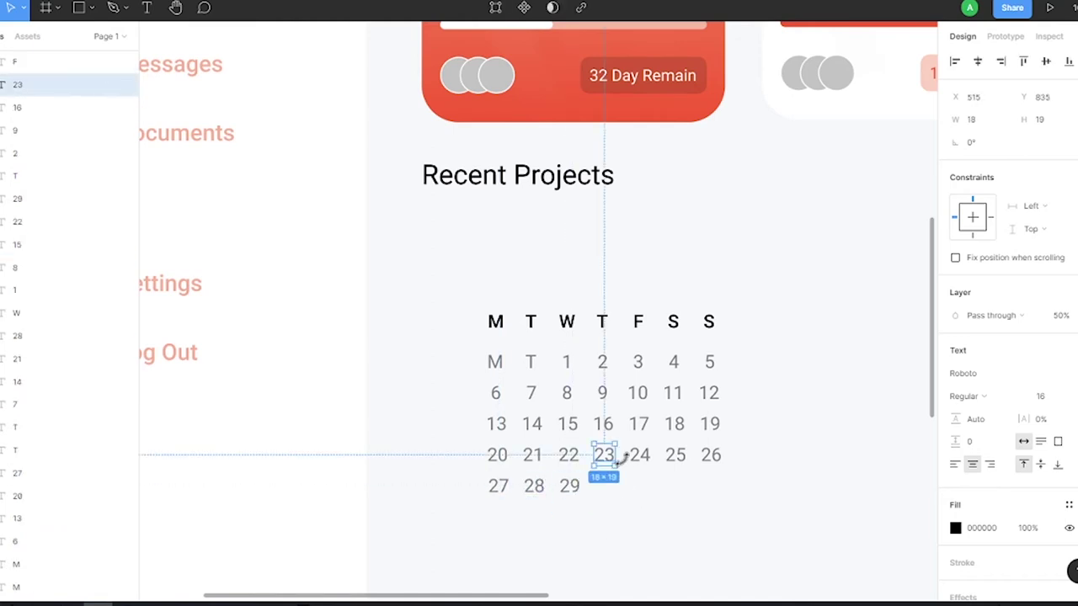
drag(601, 478, 600, 480)
click(495, 361)
key(Delete)
click(530, 361)
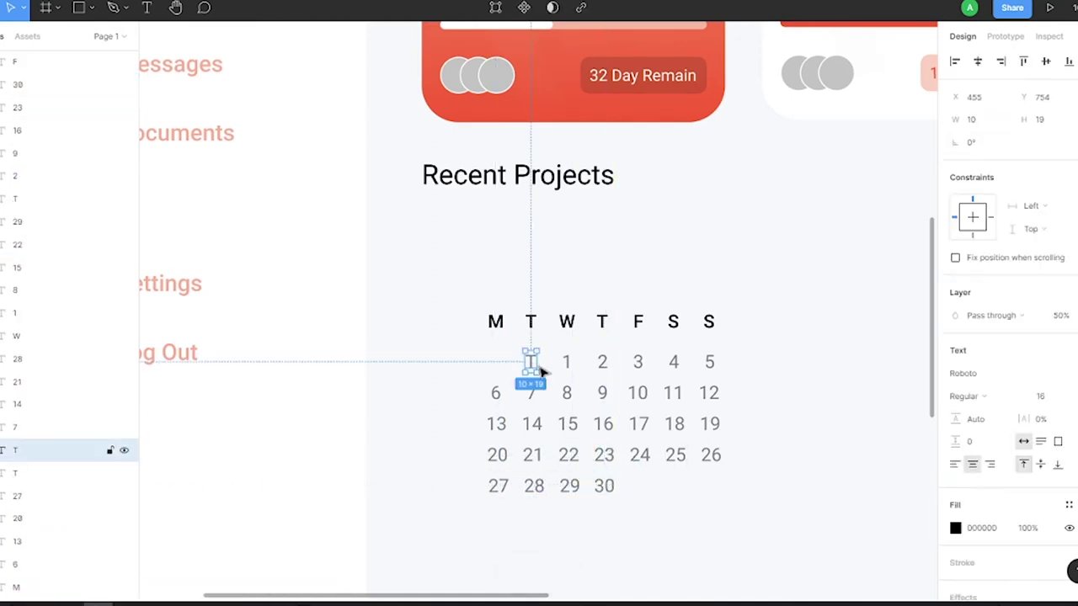
key(Delete)
Group the Tuesday and Wednesday date columns.
drag(479, 307, 510, 462)
drag(515, 307, 546, 499)
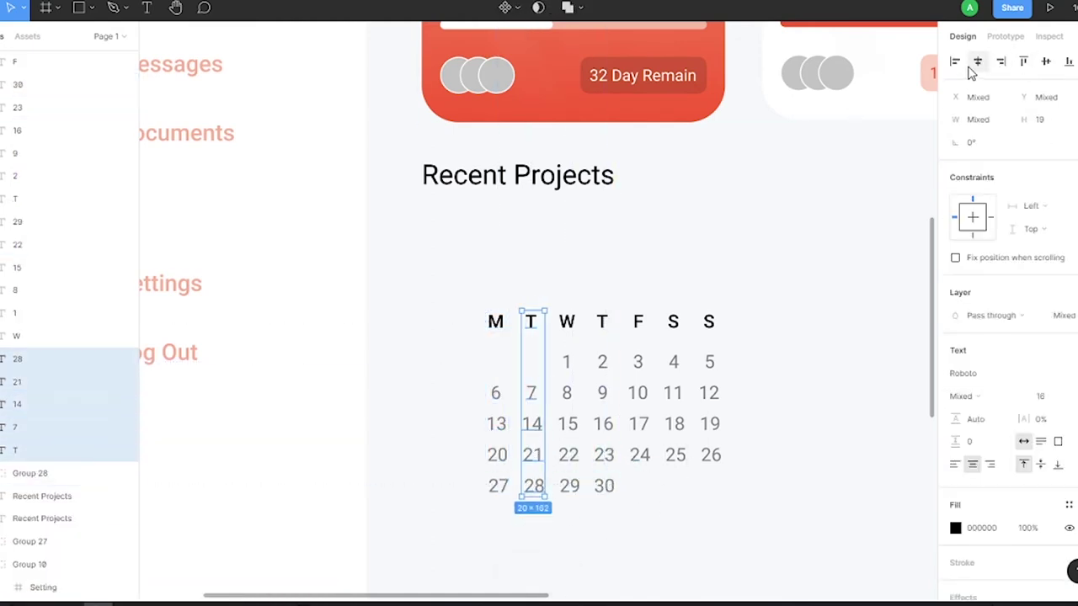
key(ctrl+g)
drag(494, 320, 508, 488)
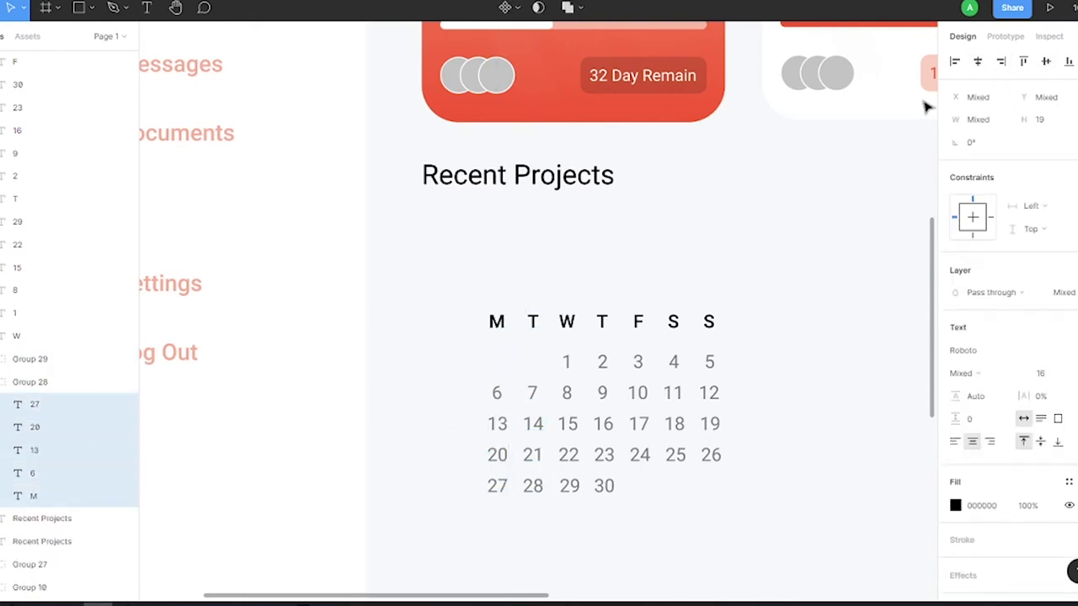
click(566, 321)
drag(566, 373, 575, 497)
key(ctrl+g)
Group the Thursday, Friday and both S date columns.
drag(602, 341, 607, 501)
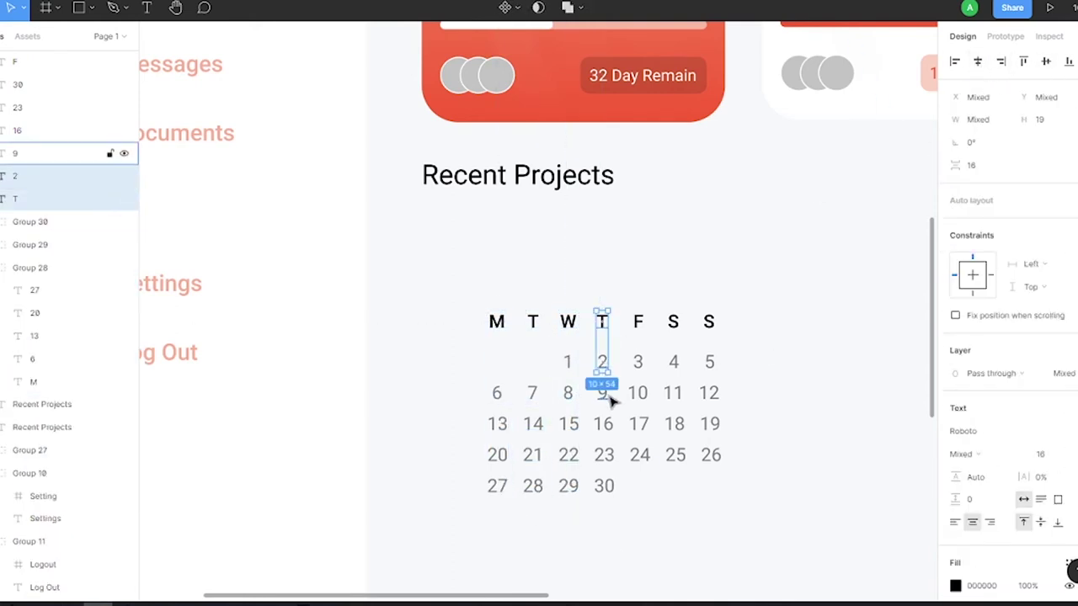
key(ctrl+g)
drag(637, 341, 647, 461)
key(ctrl+g)
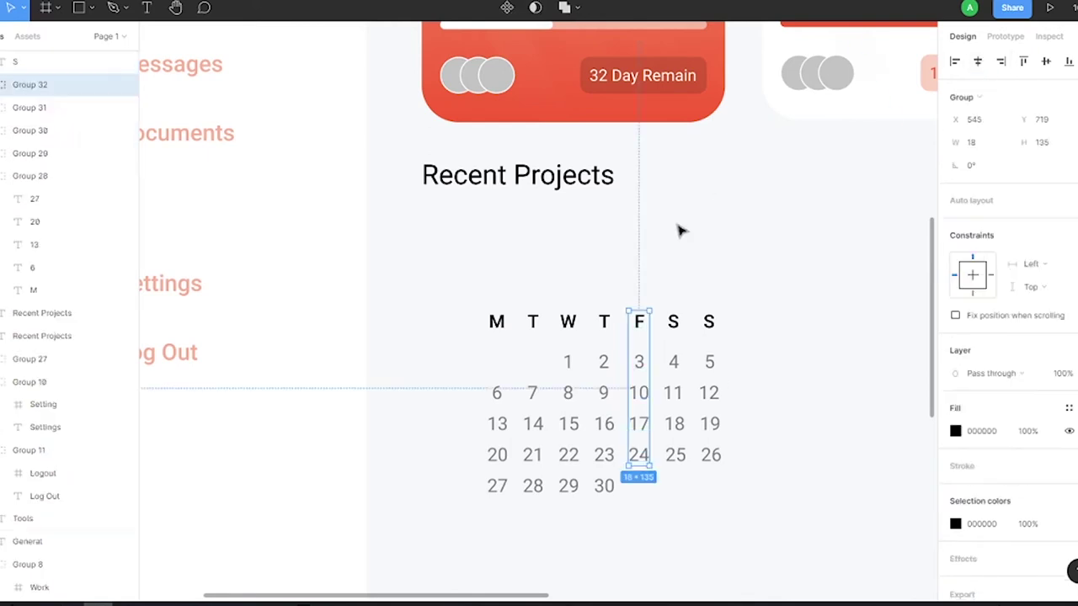
drag(671, 341, 686, 466)
key(ctrl+g)
drag(705, 341, 715, 431)
key(ctrl+g)
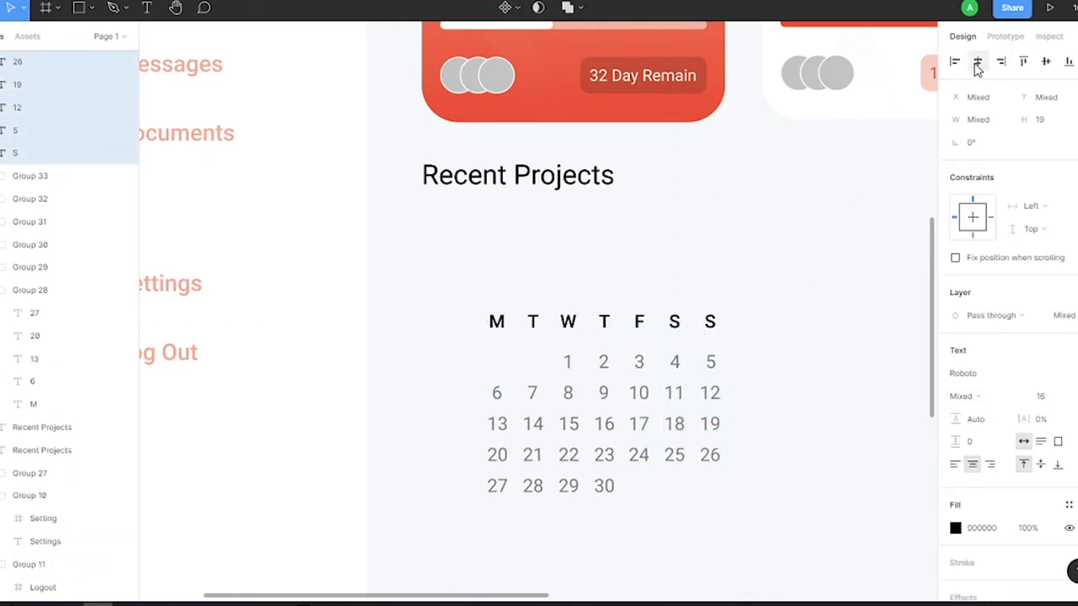
Re-space the weekday column groups, shifting F and both S columns right.
click(497, 321)
drag(513, 311, 611, 323)
click(601, 322)
click(645, 322)
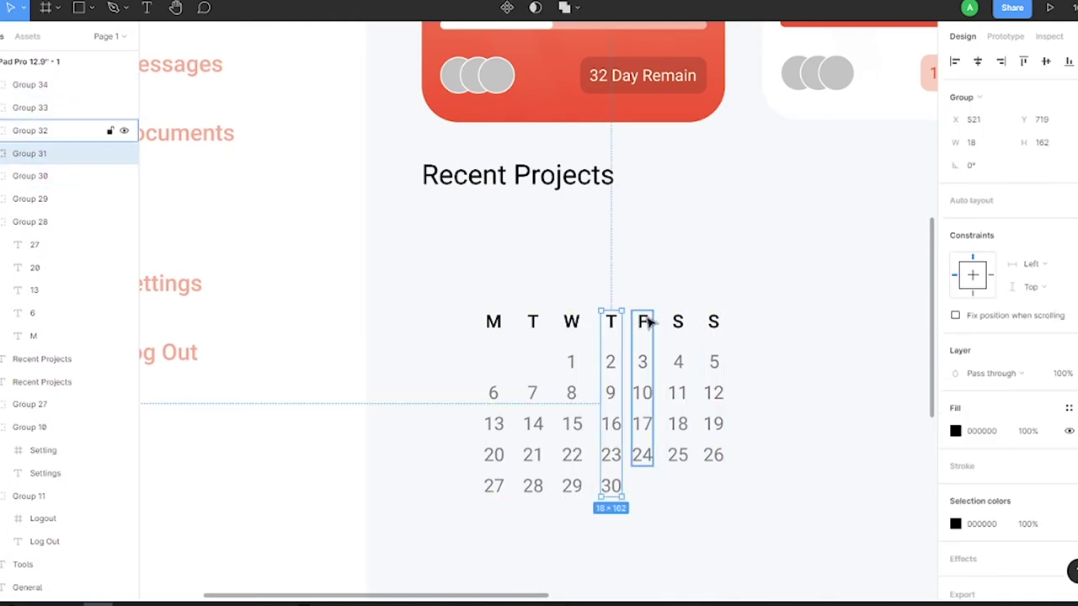
shift+click(682, 322)
shift+click(718, 323)
key(Right)
key(Right)
key(Right)
click(683, 323)
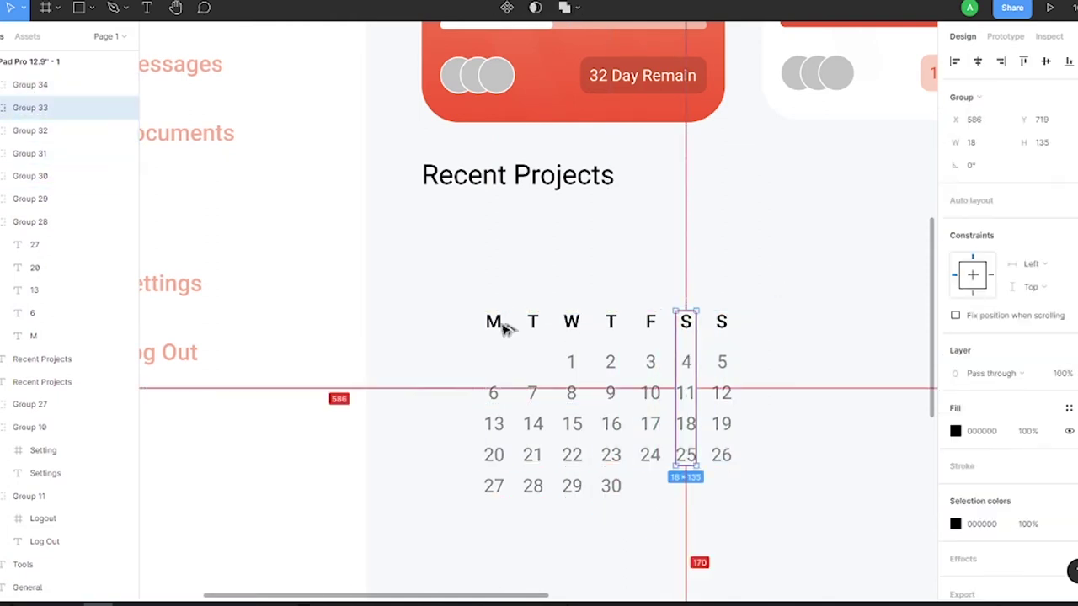
shift+click(719, 322)
key(Right)
key(Right)
key(Right)
drag(698, 322, 701, 323)
scroll(758, 341, down, 2)
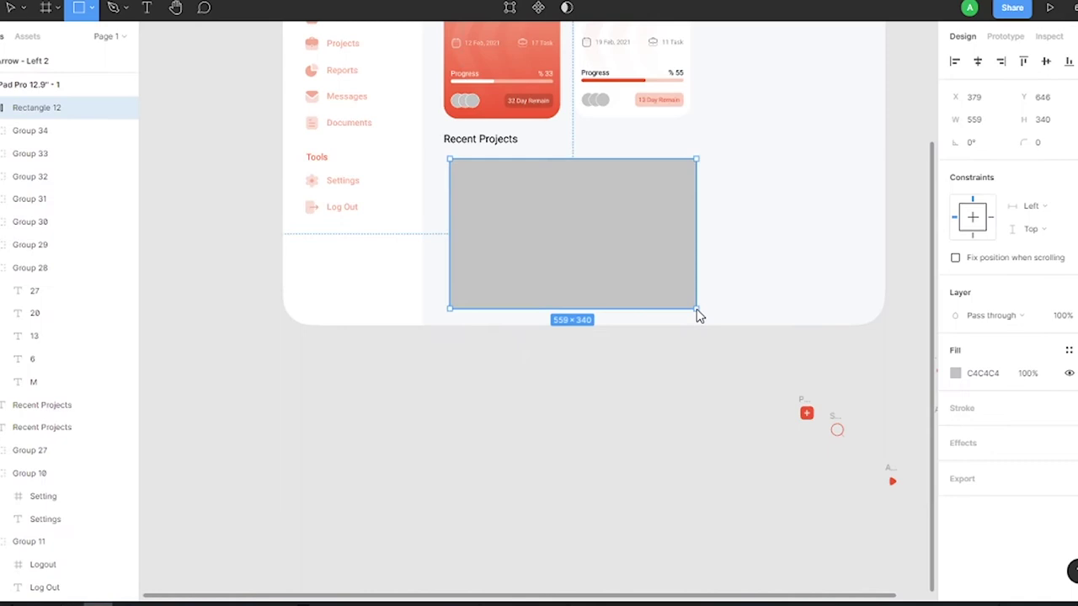
Draw a card rectangle under Recent Projects and place it behind the column groups.
drag(450, 159, 690, 297)
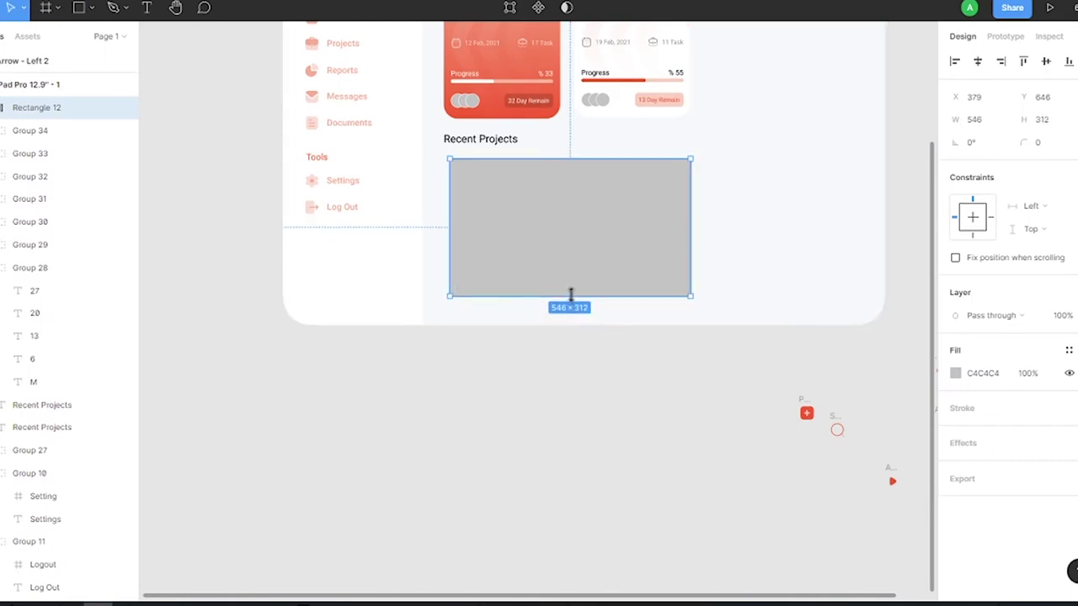
click(25, 130)
shift+click(25, 198)
shift+click(25, 268)
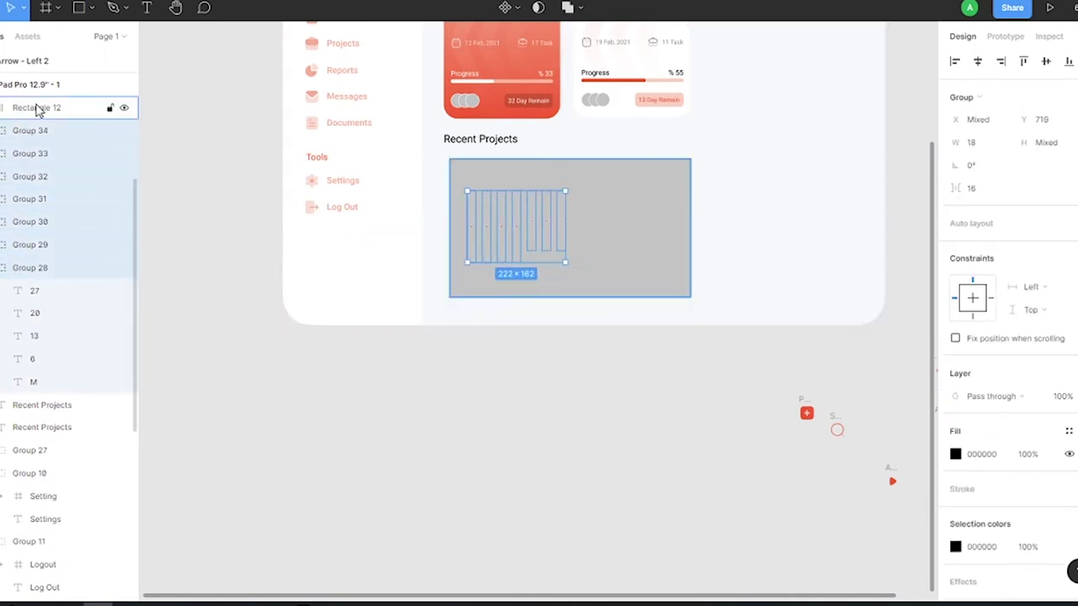
drag(37, 108, 36, 383)
scroll(625, 226, up, 5)
Tighten the column spacing, moving Wednesday, F and both S columns left.
click(334, 228)
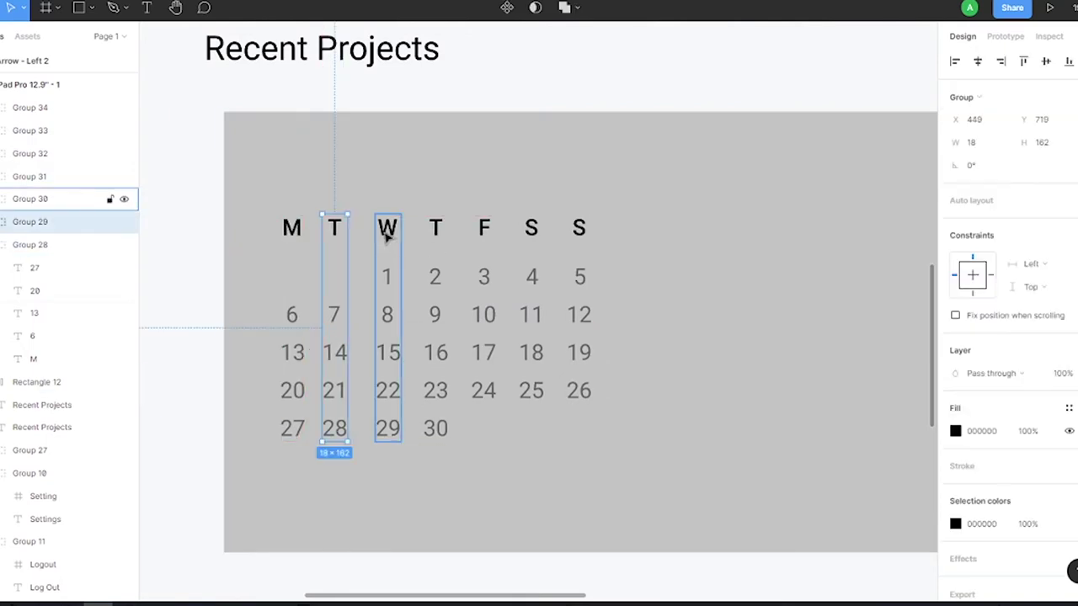
mouse_move(387, 237)
mouse_down()
mouse_move(390, 257)
mouse_move(418, 225)
mouse_up()
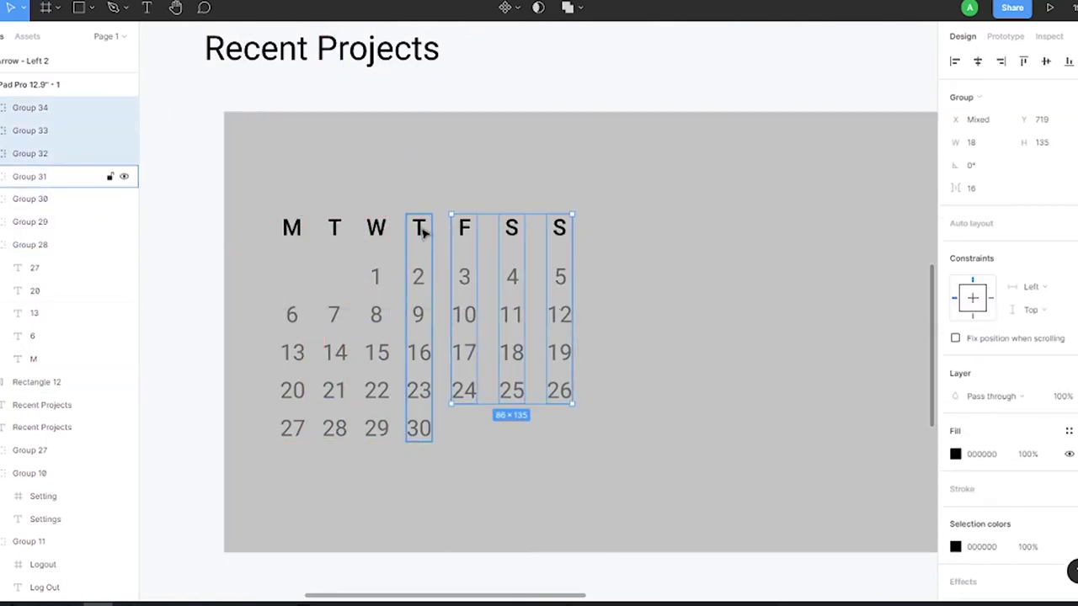
mouse_move(507, 224)
mouse_down()
mouse_move(461, 226)
mouse_move(501, 233)
mouse_up()
drag(548, 227, 544, 227)
Give the background card a 32 corner radius.
click(604, 207)
click(1037, 142)
text(32)
key(Return)
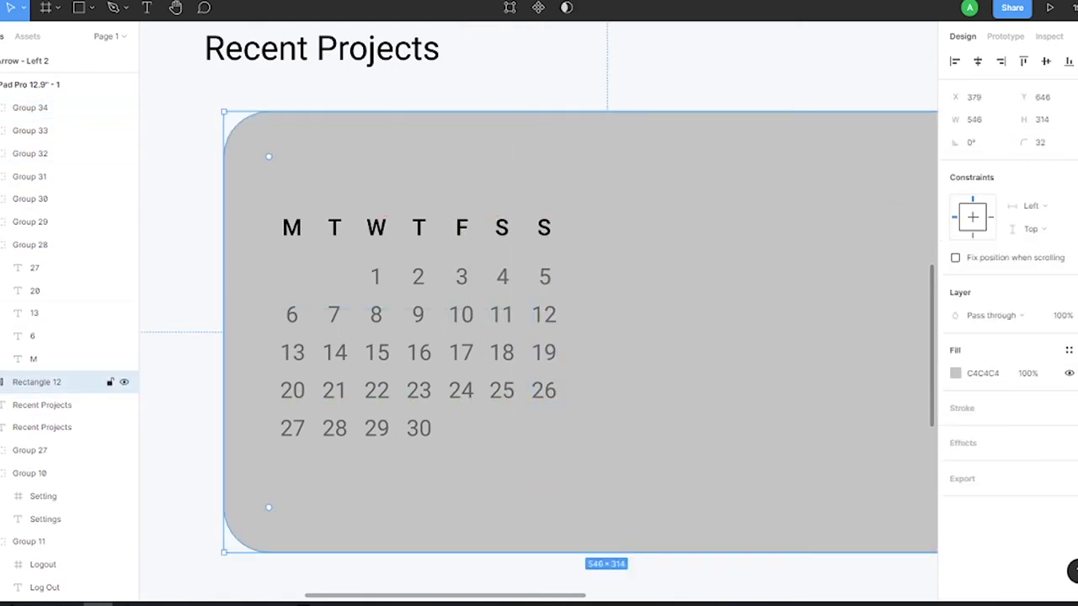
click(1067, 142)
click(954, 395)
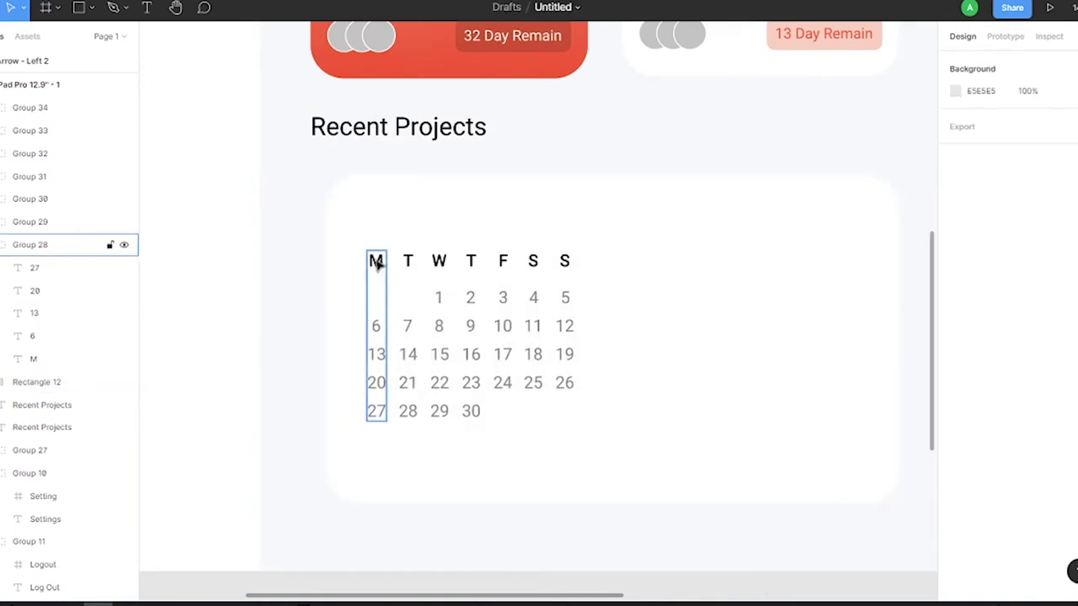
Make the card white and group all weekday columns together.
click(376, 260)
shift+click(408, 261)
shift+click(471, 260)
shift+click(533, 260)
shift+click(564, 260)
key(ctrl+g)
Add a 'March 2021' text label beside the calendar.
key(t)
drag(661, 205, 733, 260)
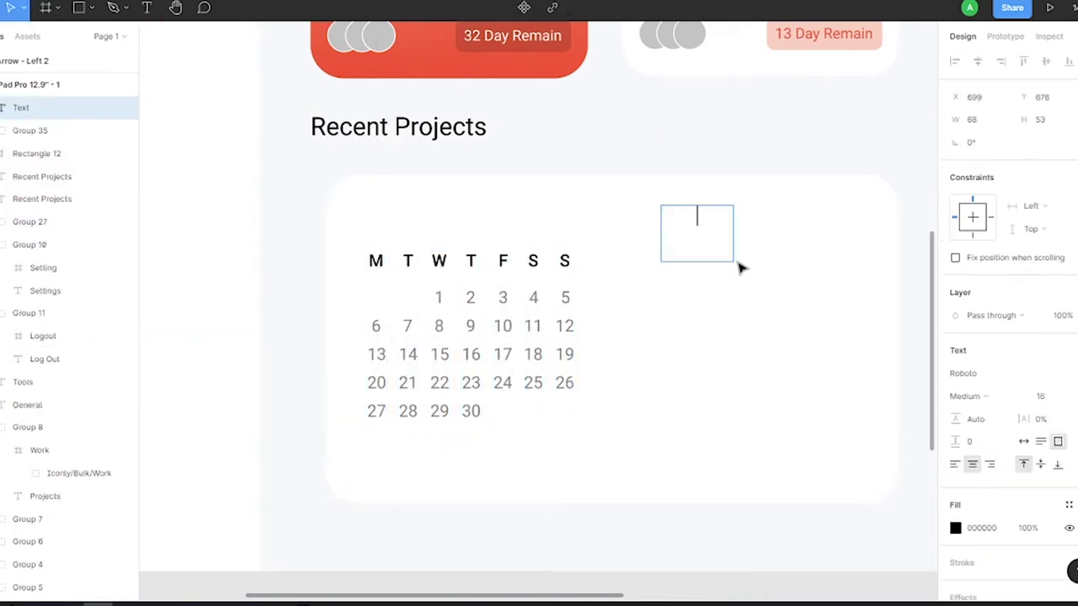
text(March 2021)
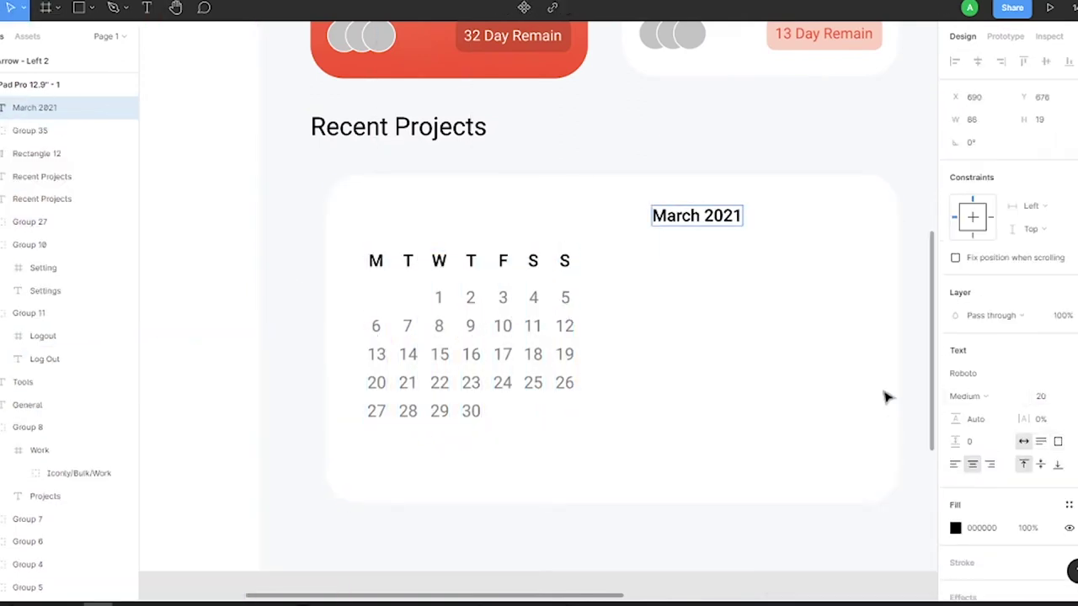
double_click(709, 215)
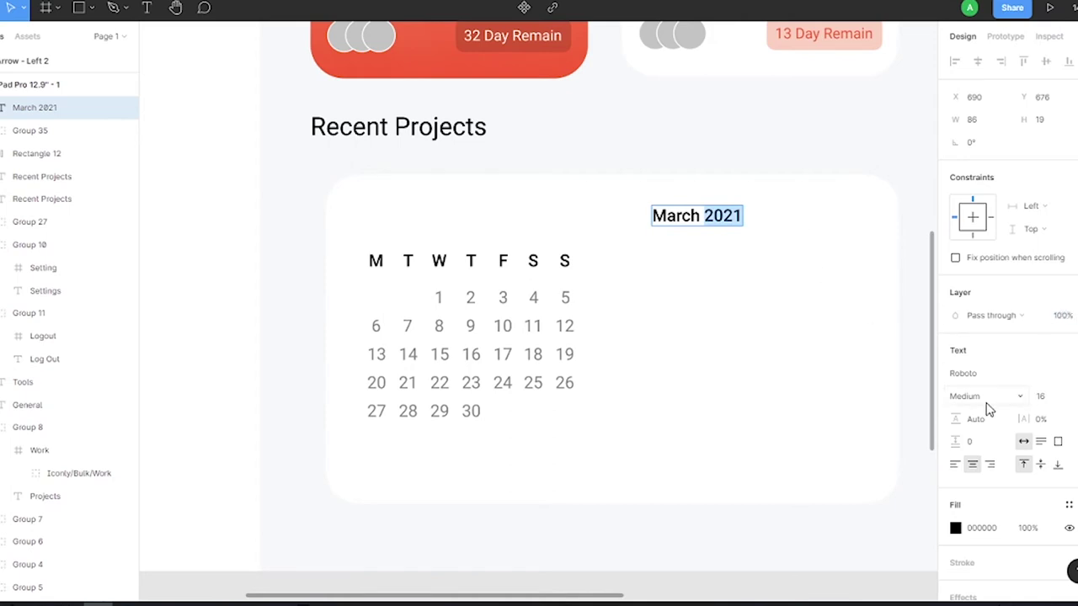
text(5)
key(Escape)
scroll(686, 348, down, 5)
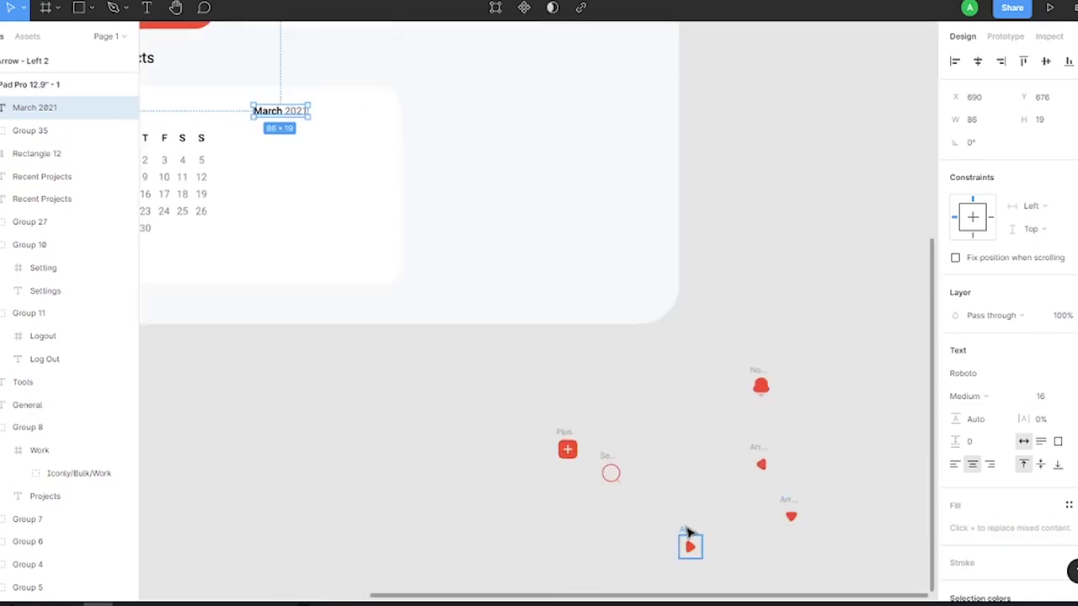
Place left and right arrows beside March 2021, give them a linear fill, and group them.
drag(687, 532, 353, 97)
drag(753, 449, 320, 97)
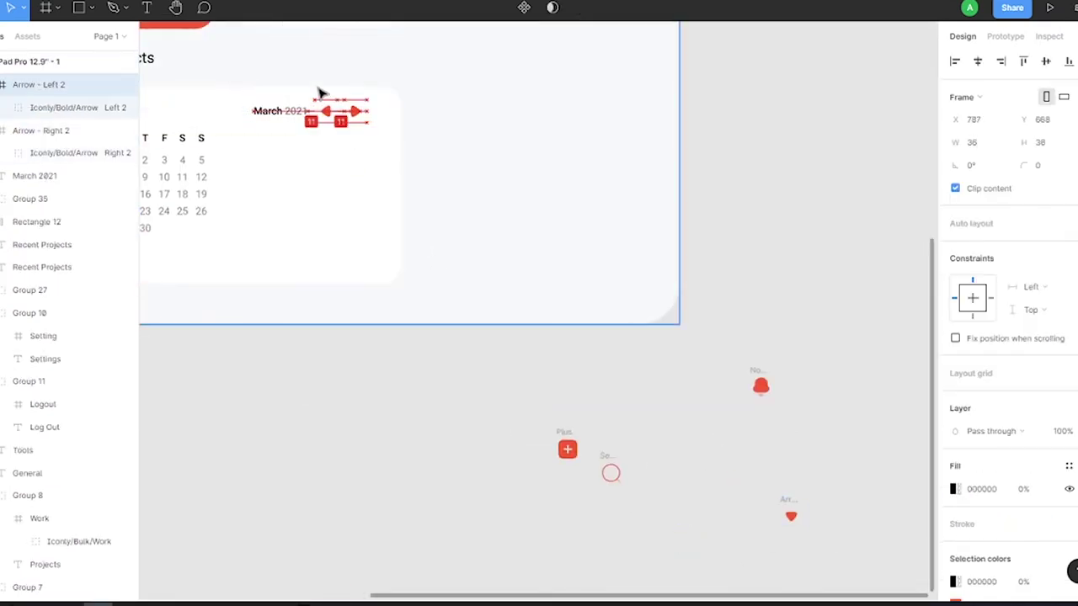
scroll(480, 186, up, 3)
shift+click(475, 148)
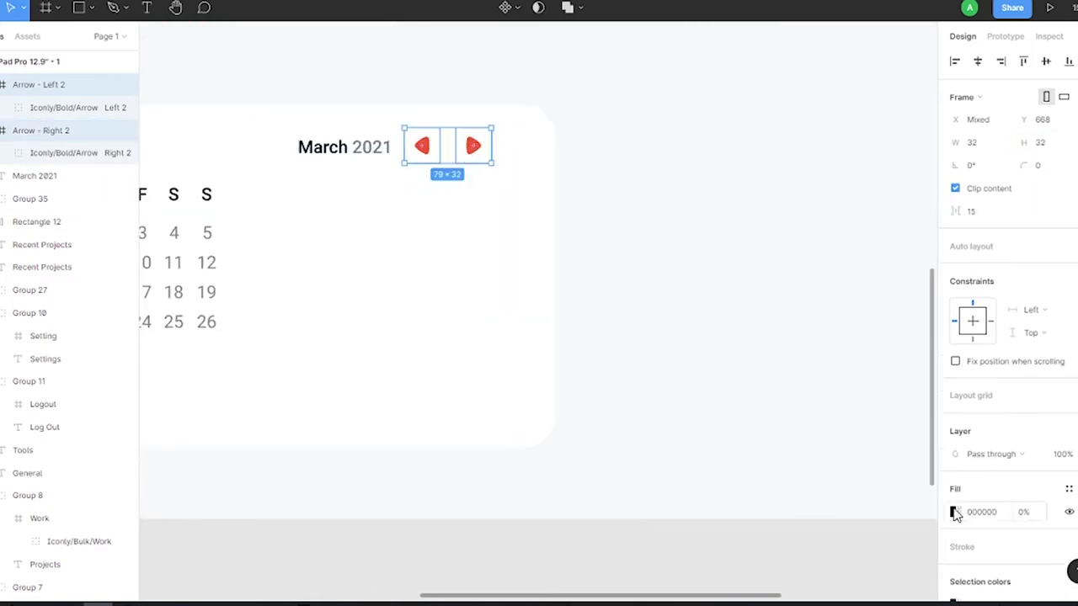
scroll(1002, 379, down, 4)
click(954, 477)
click(819, 227)
click(818, 249)
click(488, 152)
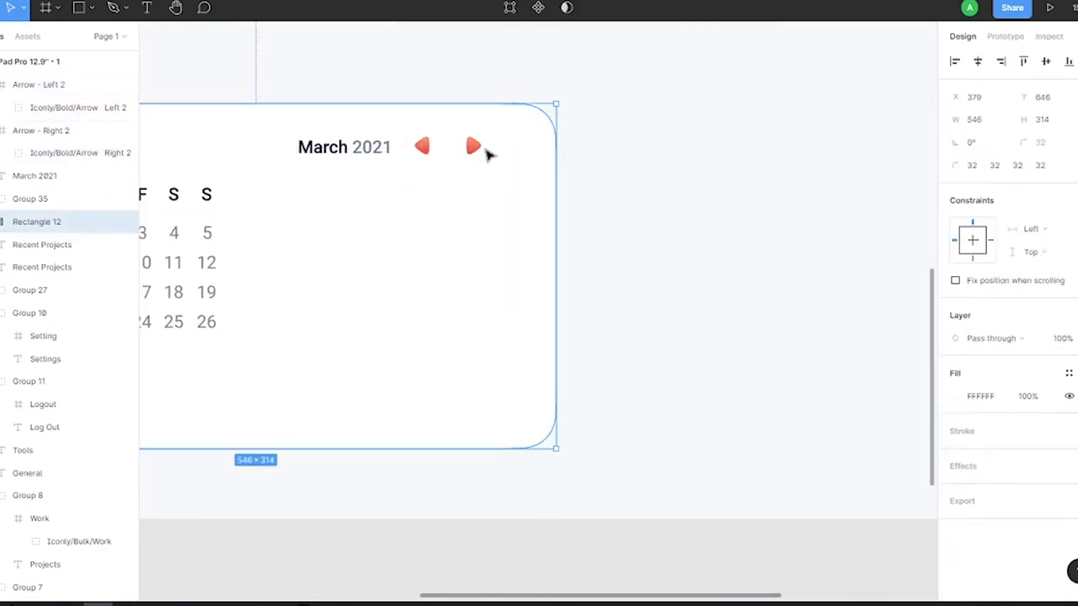
key(ctrl+z)
key(ctrl+g)
Move the March 2021 title, date grid and arrows to the card's left edge.
click(361, 161)
click(337, 147)
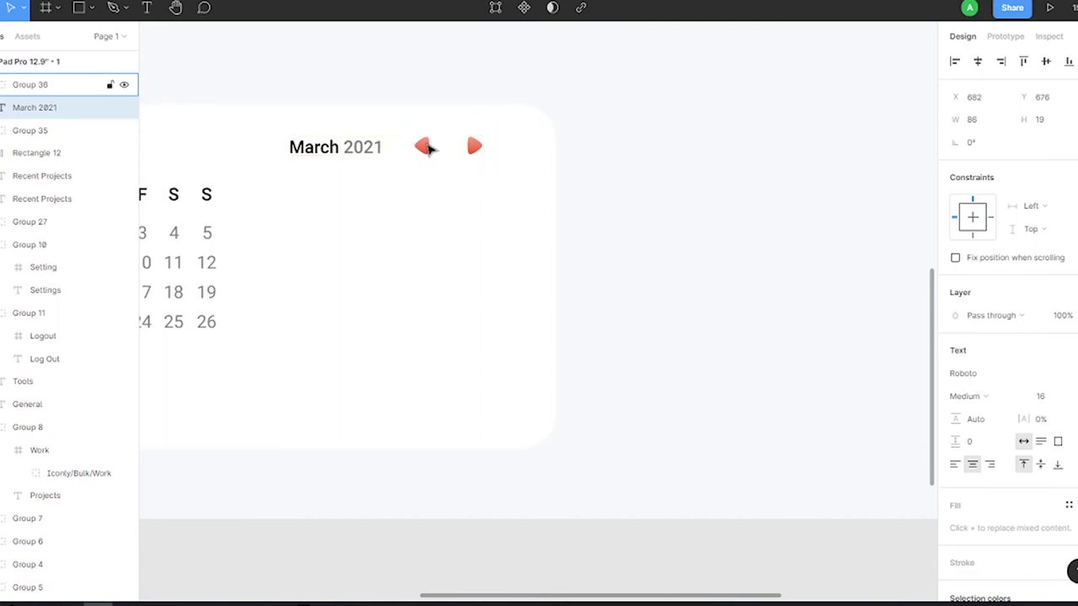
scroll(427, 148, down, 2)
drag(467, 162, 235, 160)
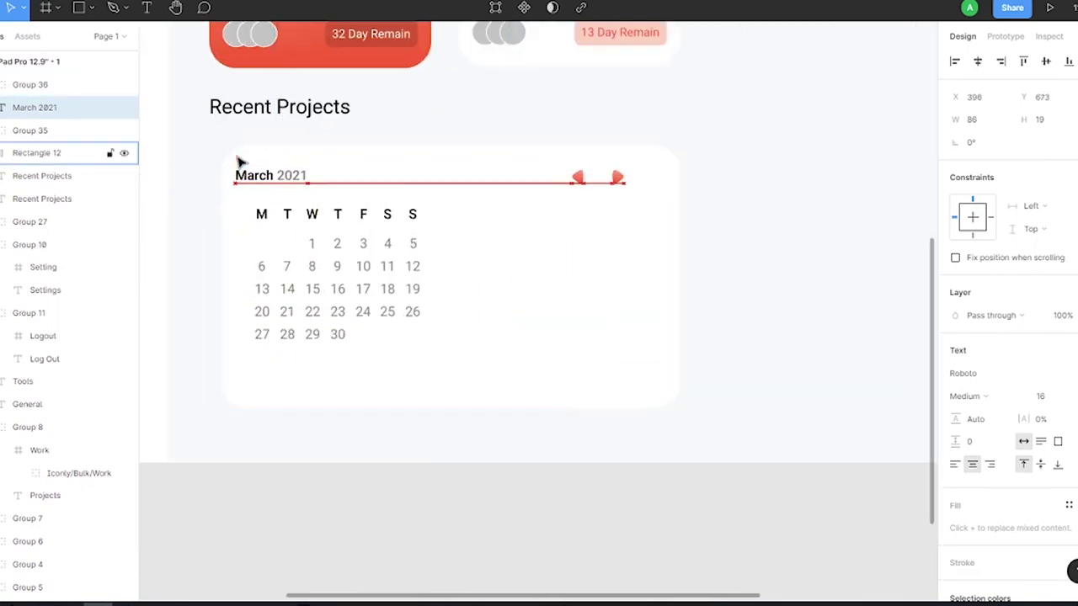
drag(308, 159, 301, 154)
drag(258, 212, 262, 174)
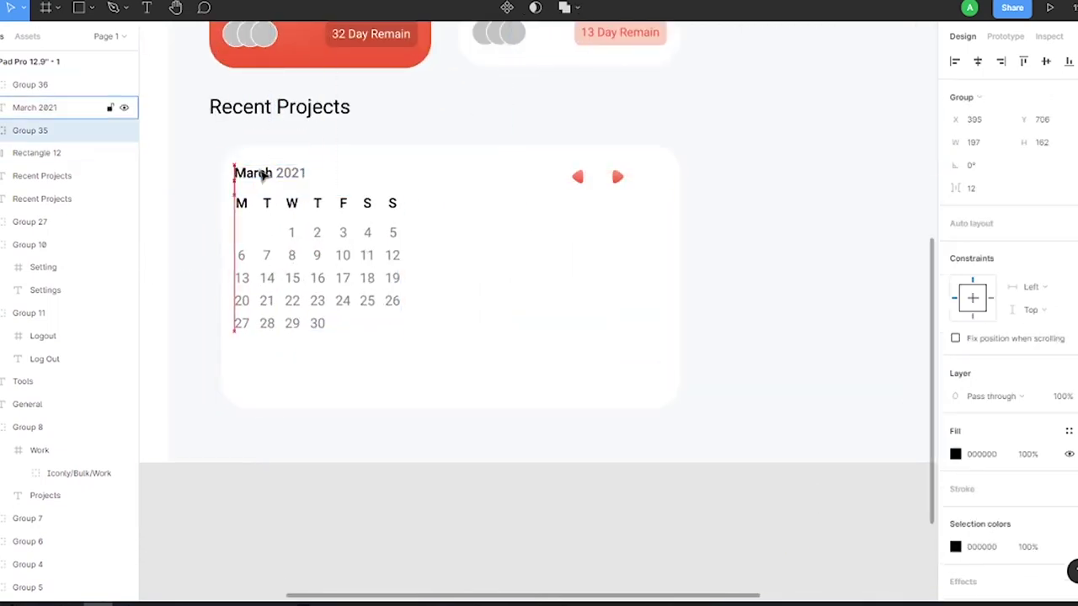
click(452, 171)
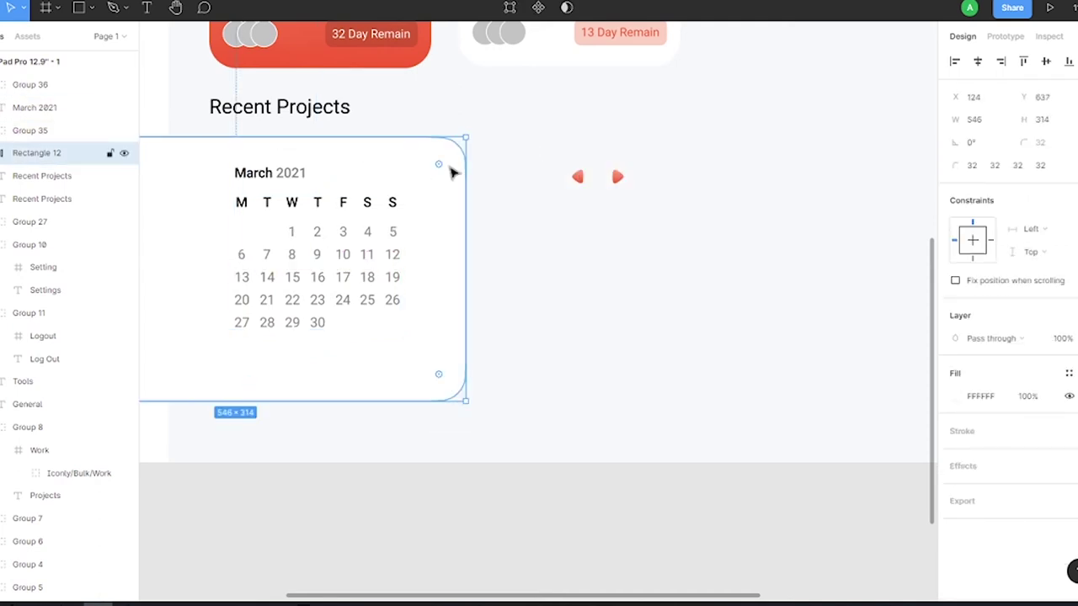
drag(577, 176, 353, 173)
Group the March 2021 title with the arrow pair.
shift+click(392, 202)
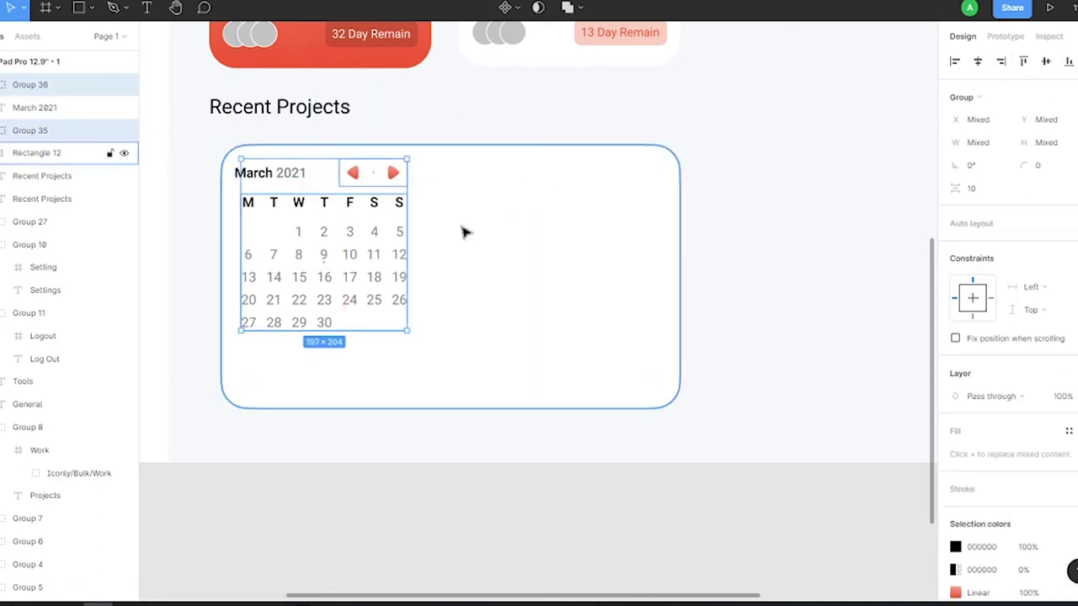
click(269, 172)
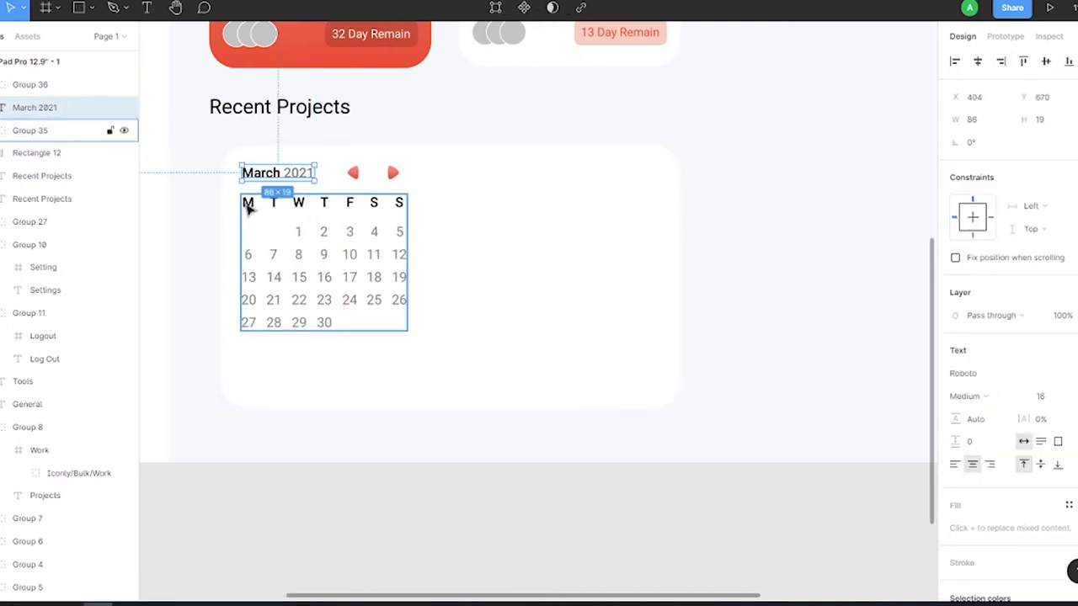
shift+click(393, 172)
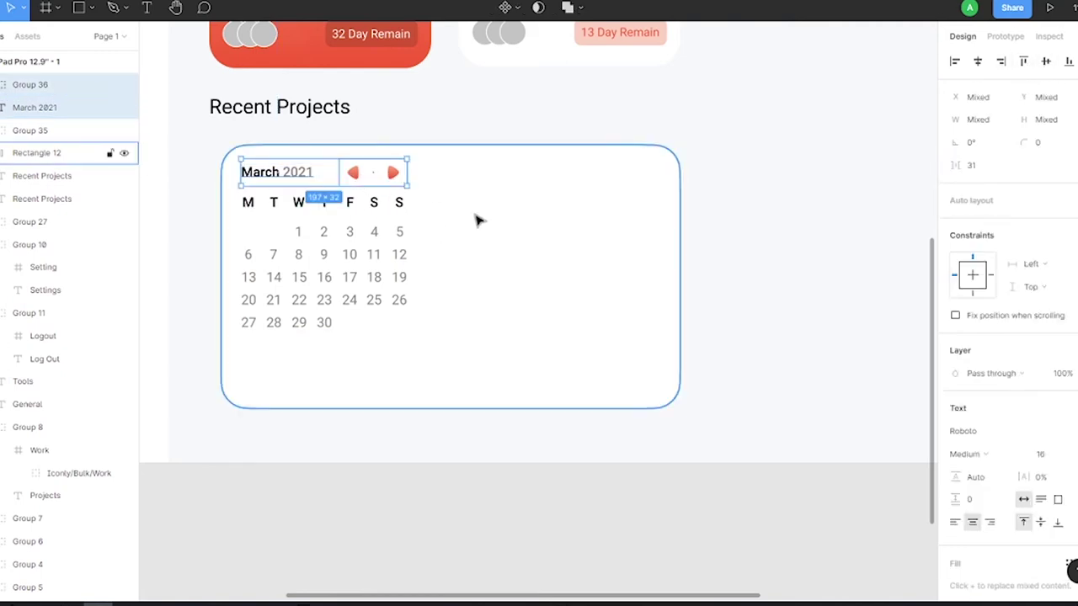
double_click(392, 172)
shift+click(279, 172)
key(ctrl+g)
shift+click(380, 208)
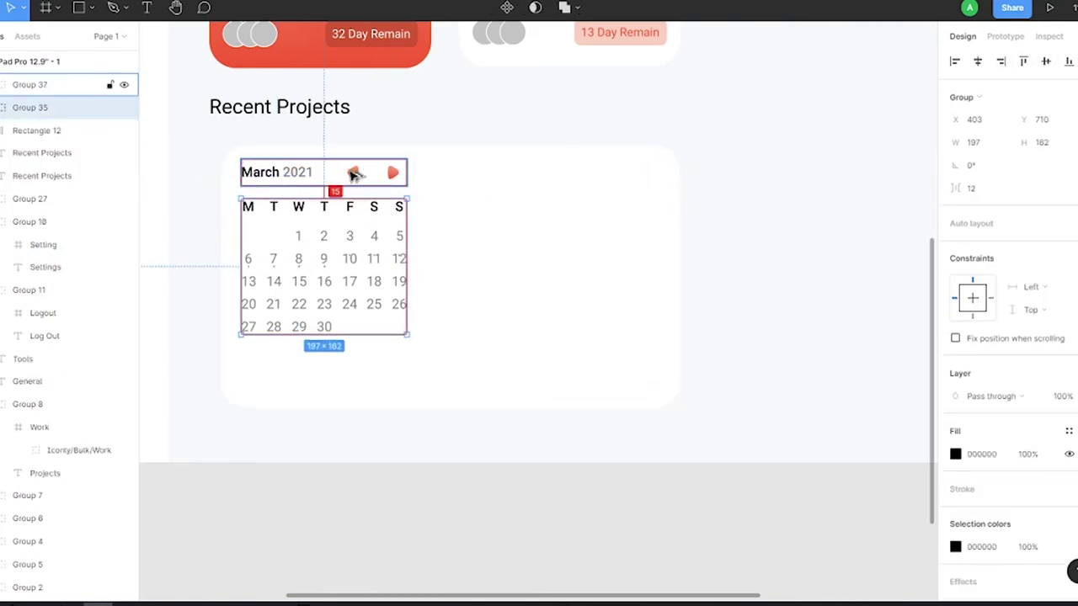
Draw a small 24×24 square beside the calendar with a linear salmon-red gradient fill.
click(804, 185)
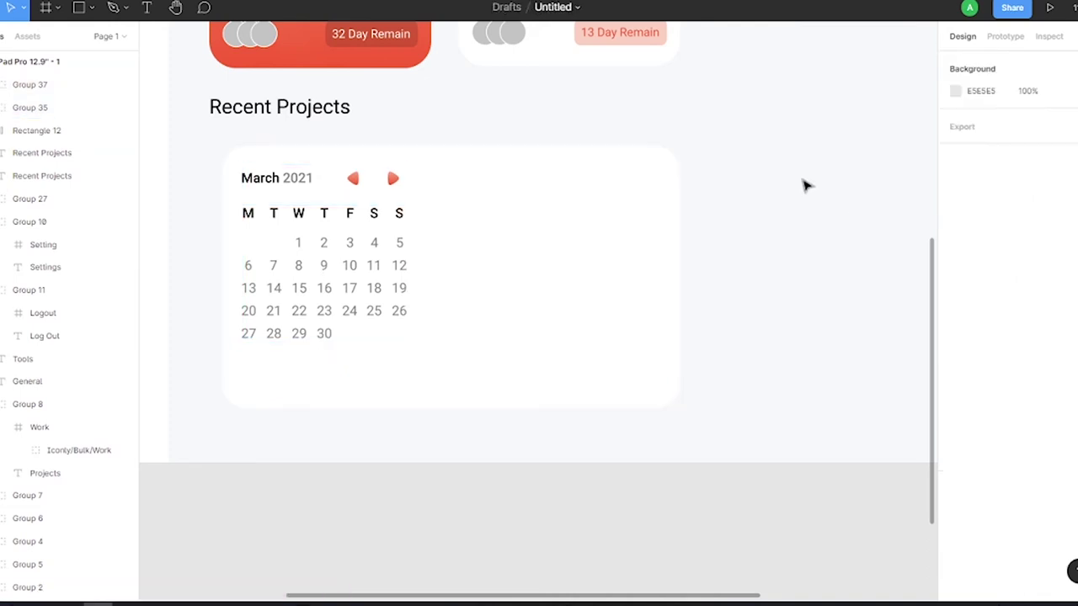
scroll(247, 264, up, 3)
key(r)
drag(519, 244, 552, 275)
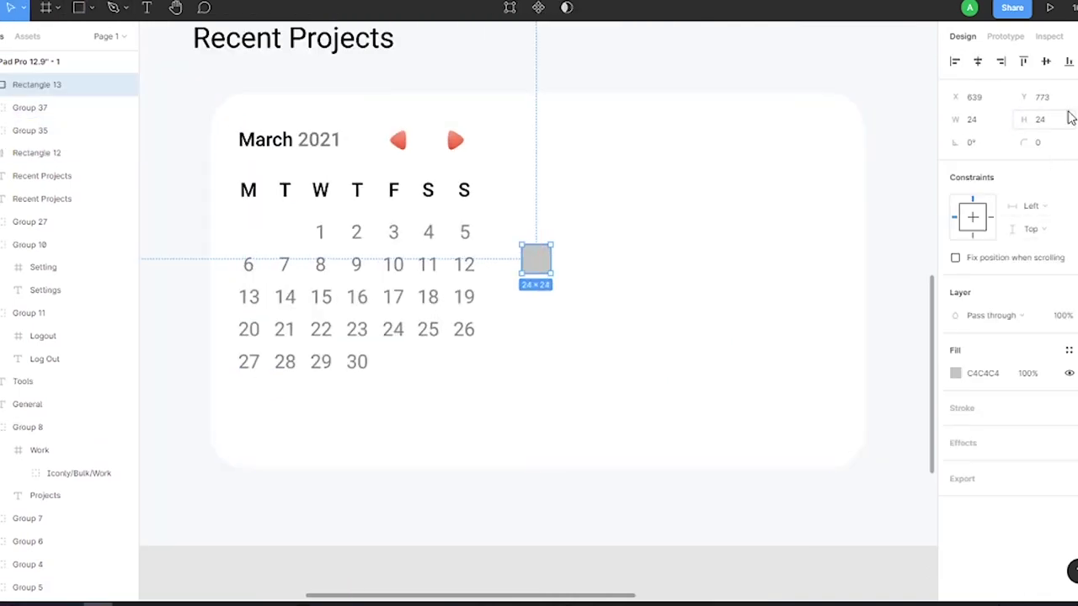
click(955, 396)
click(784, 227)
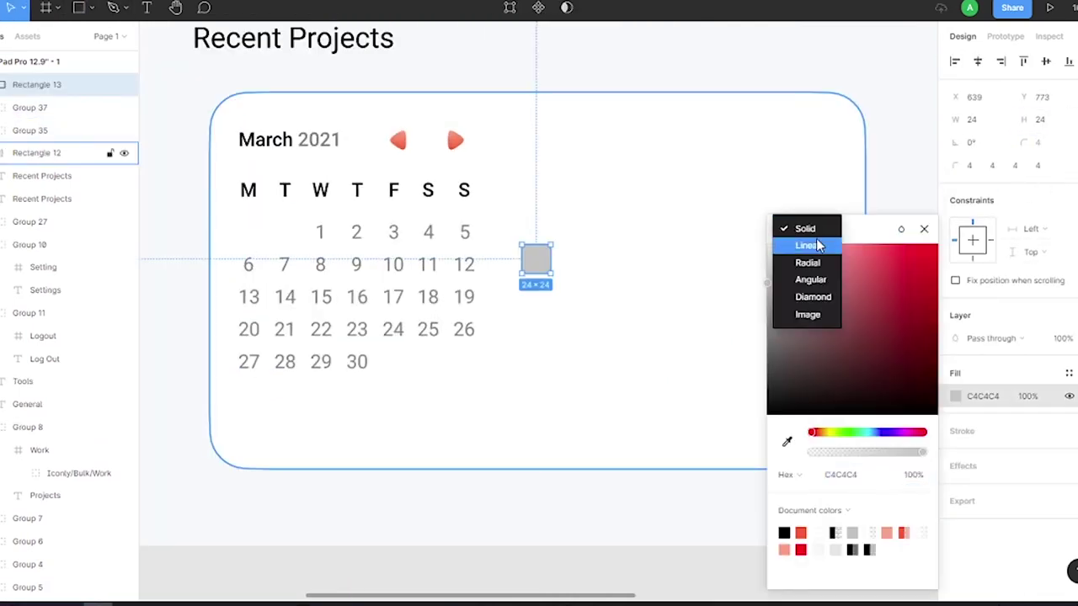
click(797, 244)
click(784, 550)
click(920, 208)
key(Escape)
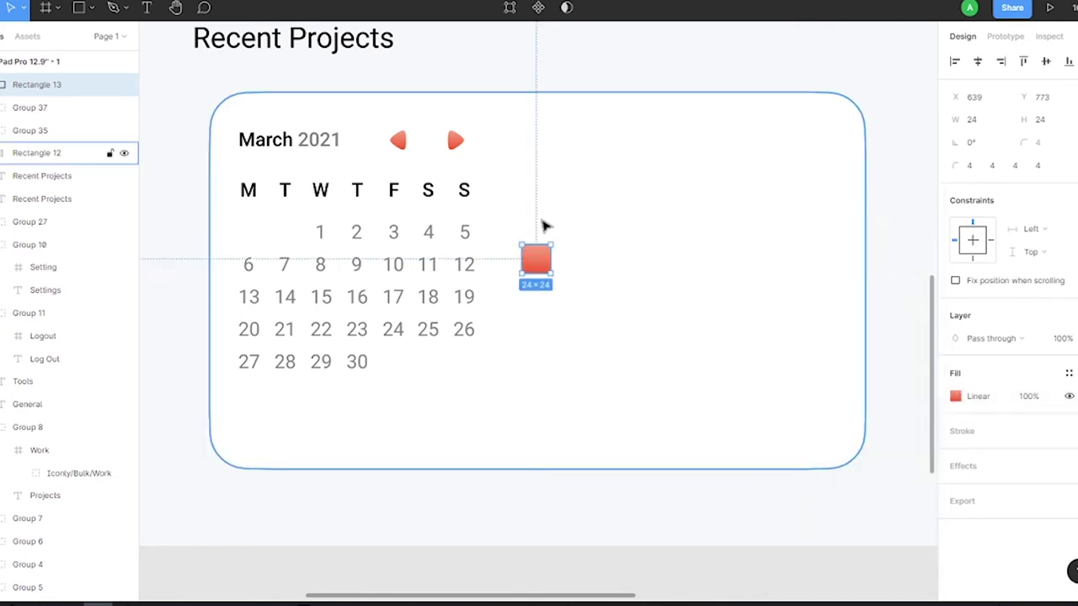
Move the red square into the date 6 group, layered behind the 6.
mouse_move(527, 257)
mouse_down()
mouse_move(452, 245)
mouse_move(251, 261)
mouse_up()
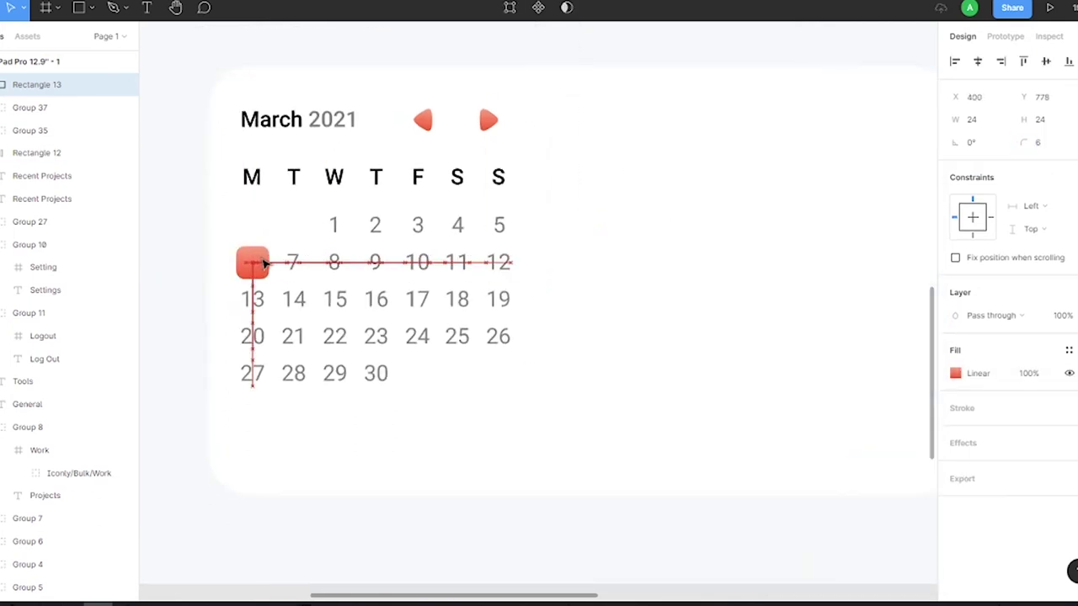
ctrl+click(240, 329)
click(49, 382)
drag(34, 84, 51, 392)
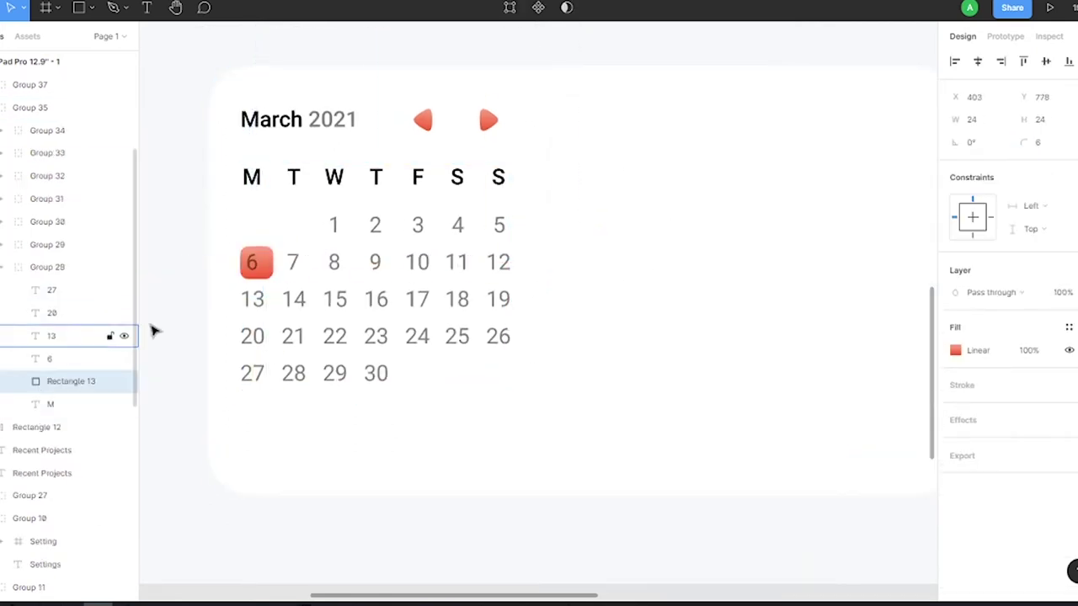
click(252, 177)
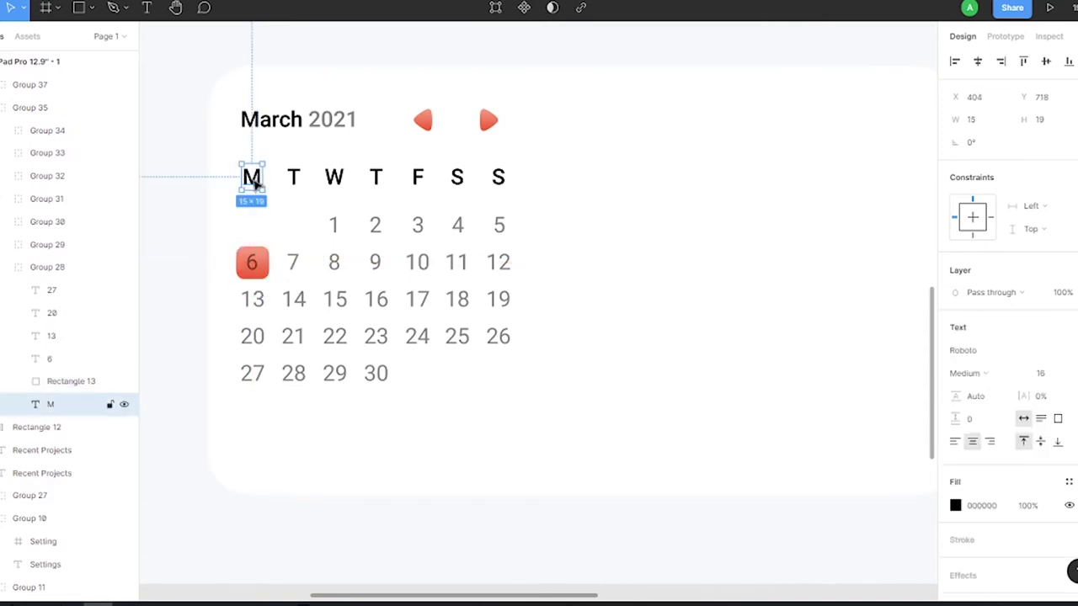
drag(42, 258, 42, 258)
click(47, 289)
click(34, 270)
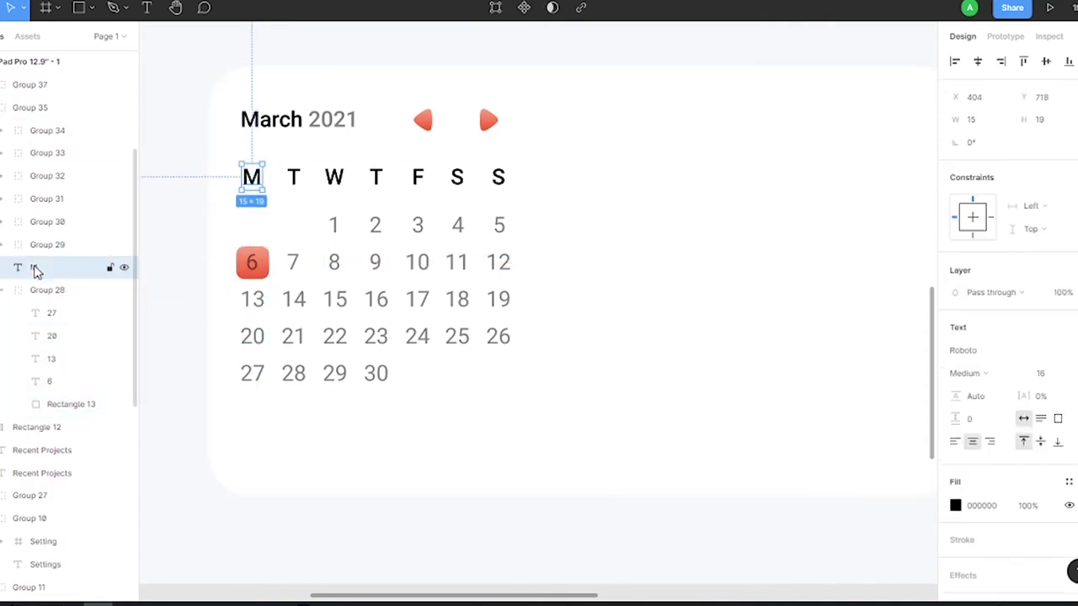
click(253, 368)
key(ctrl+z)
mouse_move(71, 381)
mouse_down()
mouse_move(34, 269)
mouse_move(63, 416)
mouse_up()
click(47, 290)
Set the red square's size value to 18 and make the 6 numeral white (FFFFFF).
click(1044, 120)
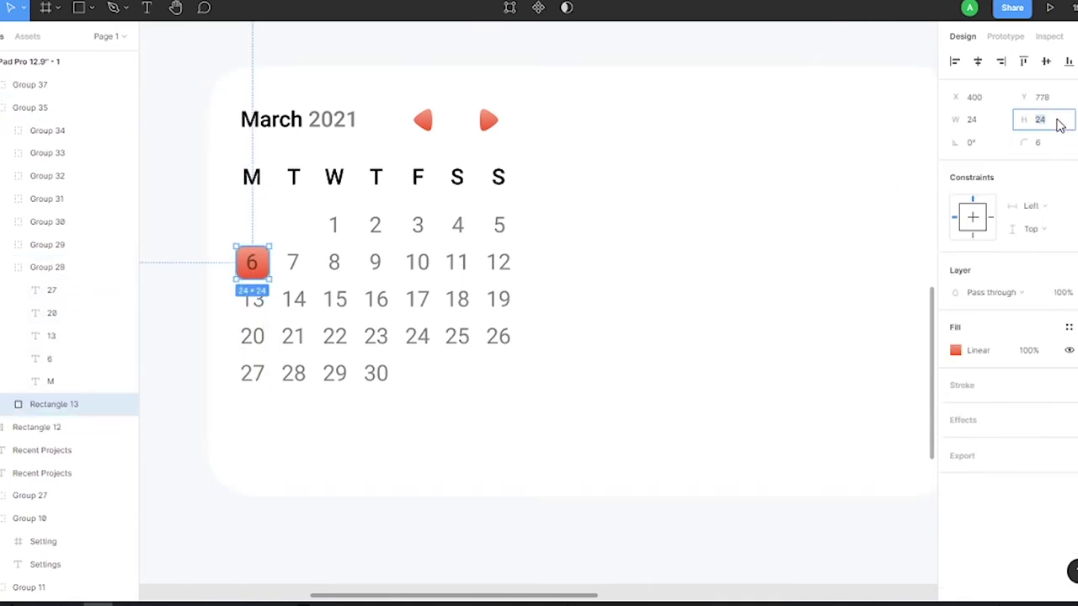
text(18)
key(Return)
click(48, 358)
click(955, 505)
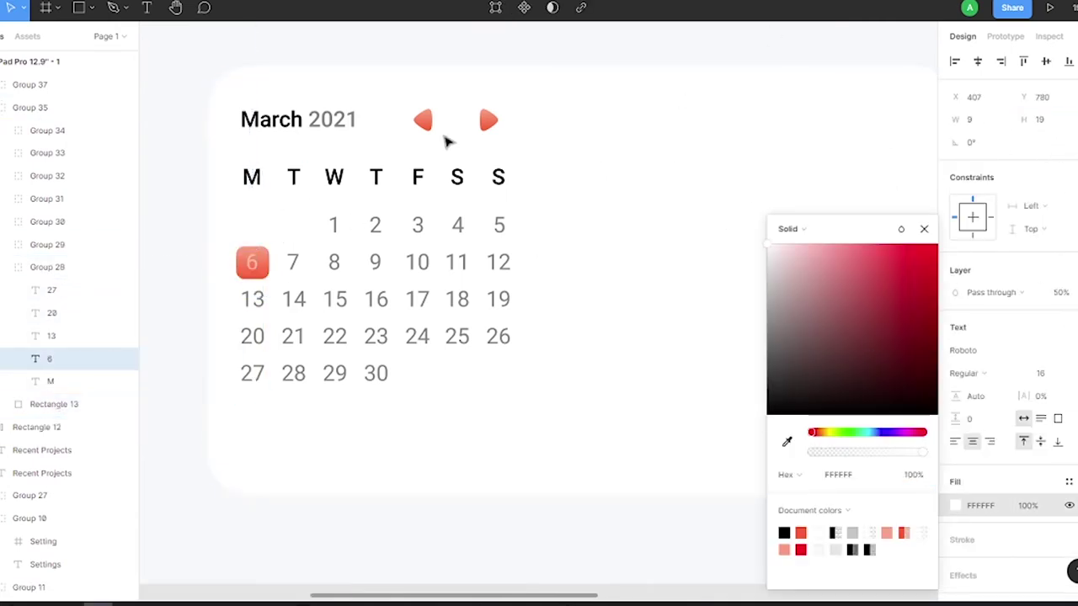
click(268, 264)
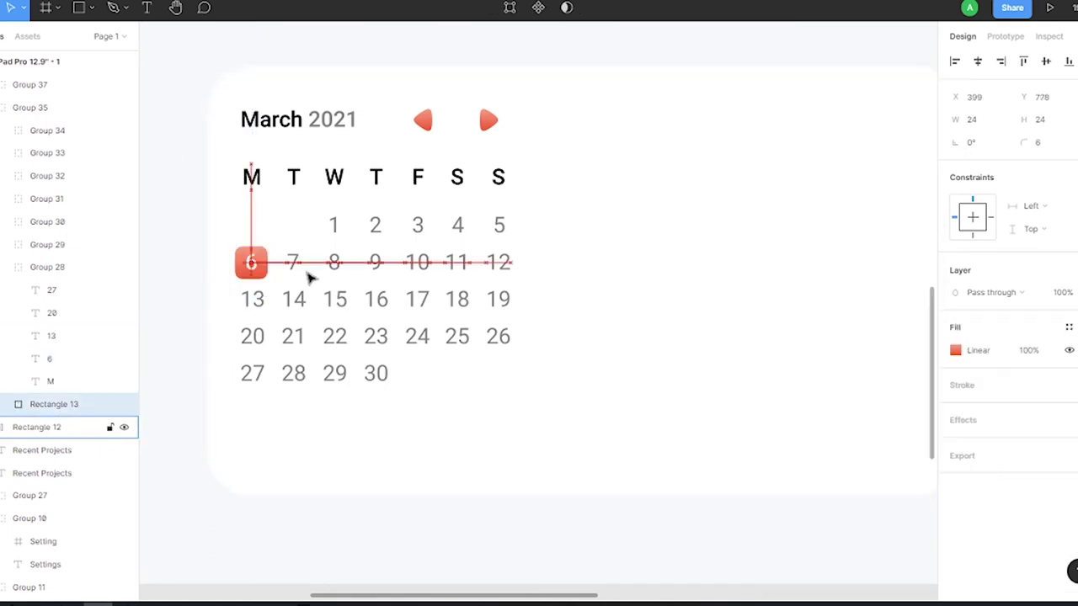
key(Escape)
scroll(664, 345, down, 5)
scroll(736, 332, down, 3)
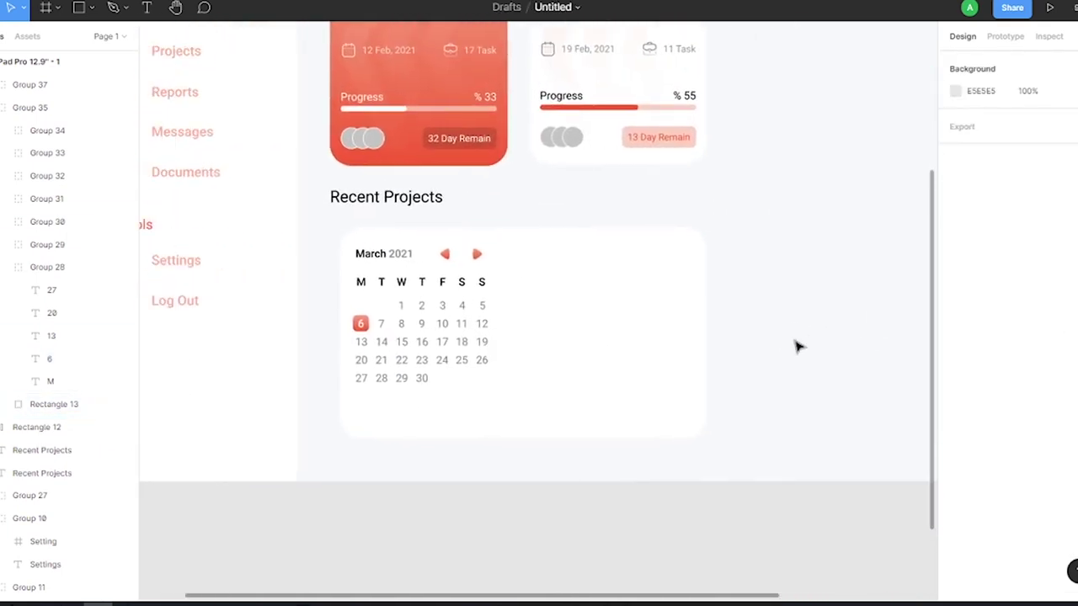
Draw a 243×68 rectangle beside the weekday row with a white FFFFFF fill and radius 16.
key(r)
scroll(570, 279, up, 2)
drag(493, 248, 695, 300)
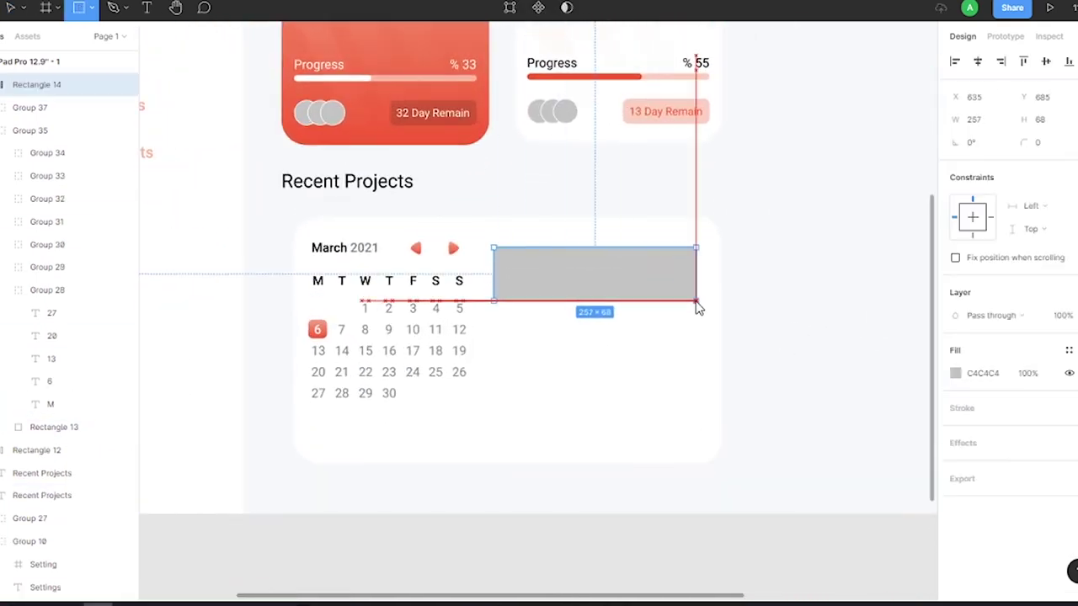
key(Left)
key(Left)
key(Left)
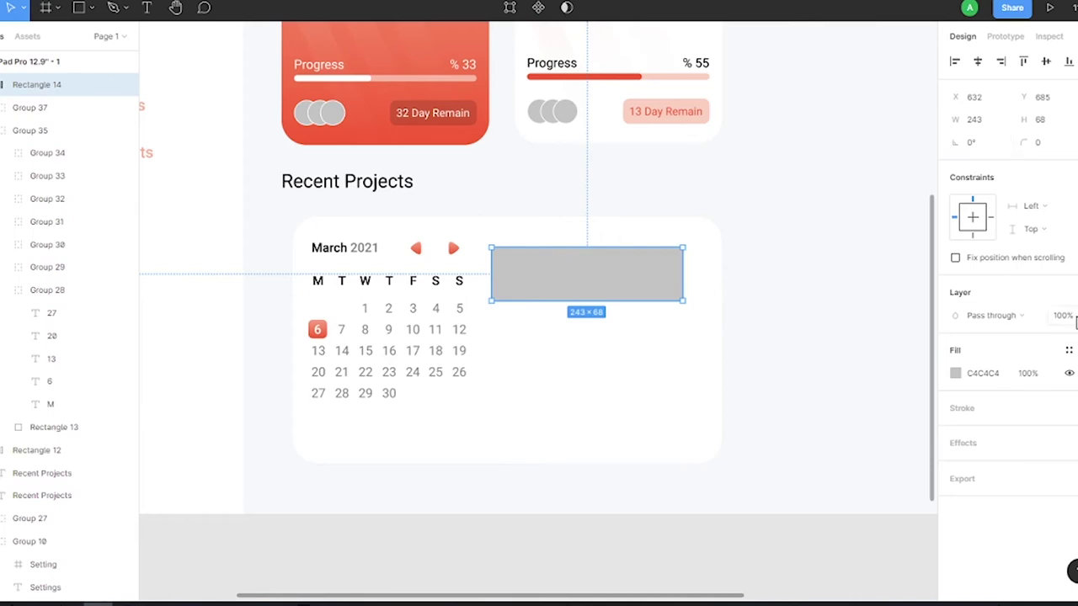
click(954, 372)
text(FFFFFF)
key(Return)
click(1049, 144)
text(18)
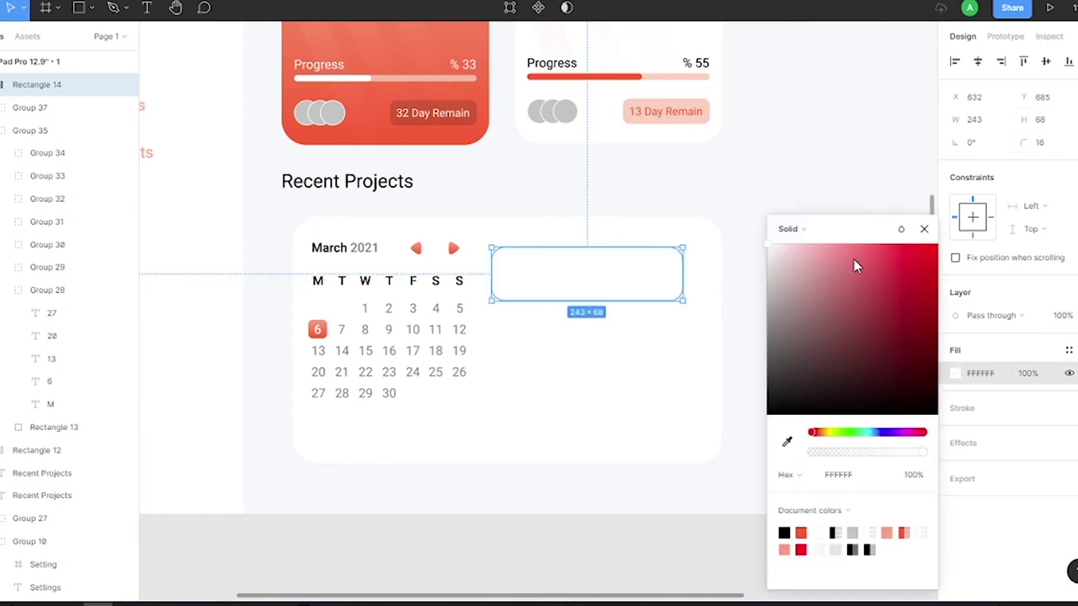
click(1064, 142)
Add an FC8F6B 15% drop shadow (X -4, Y 10, blur 40, spread 8), then draw a thin accent bar.
click(1069, 466)
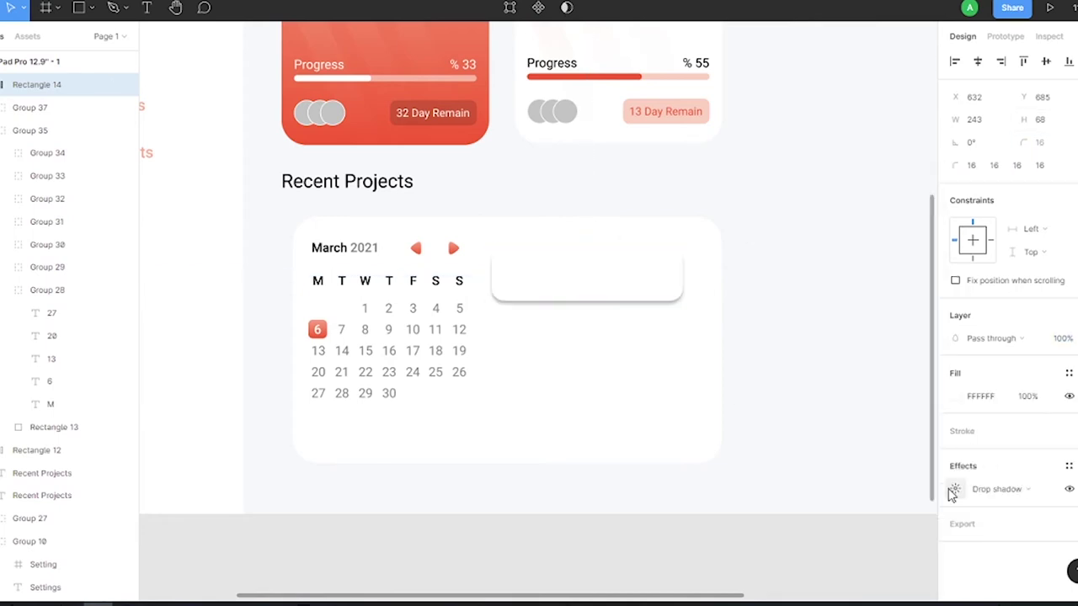
click(955, 489)
text(-4)
click(814, 547)
drag(873, 527, 899, 533)
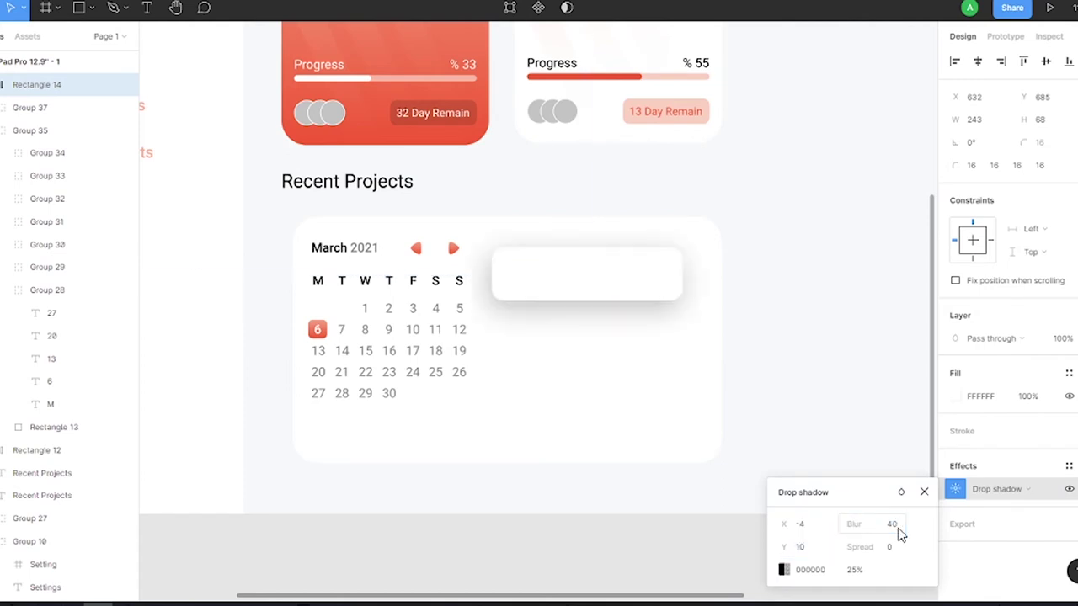
text(8)
key(Return)
text(fc8f6b)
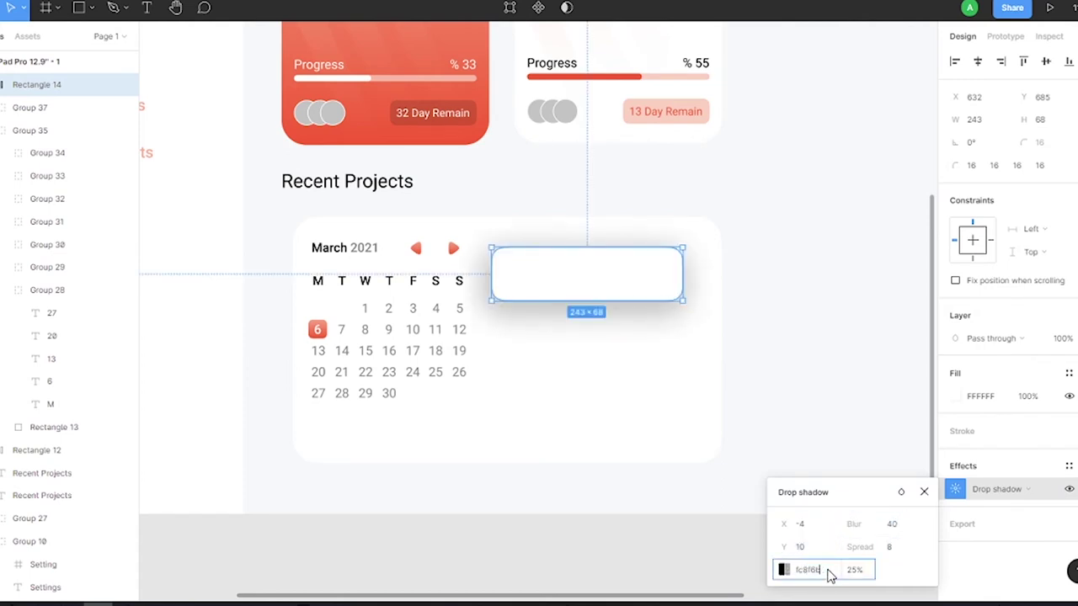
key(Return)
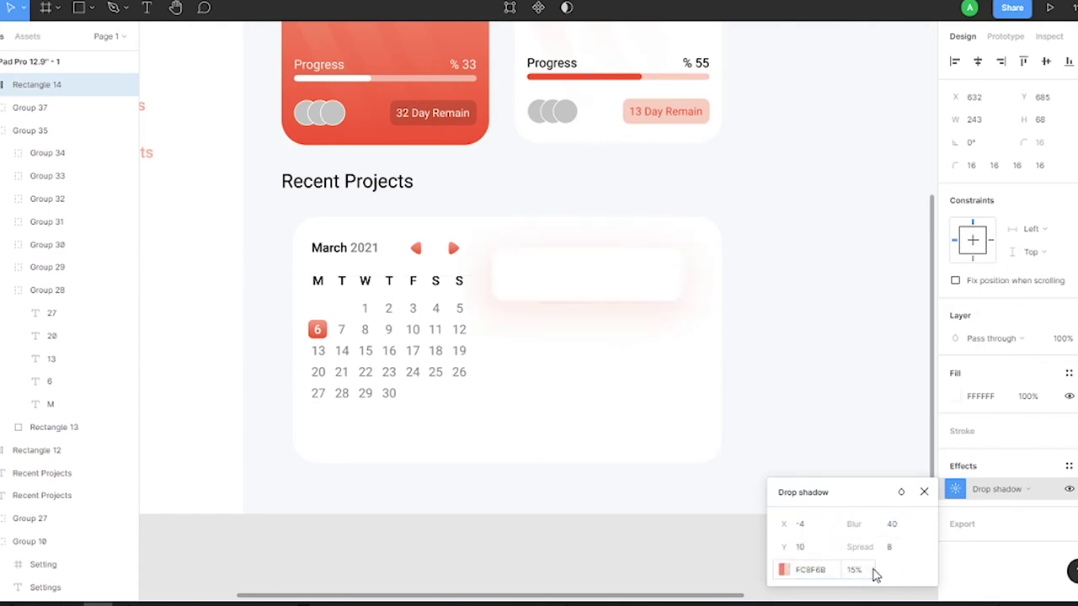
key(Left)
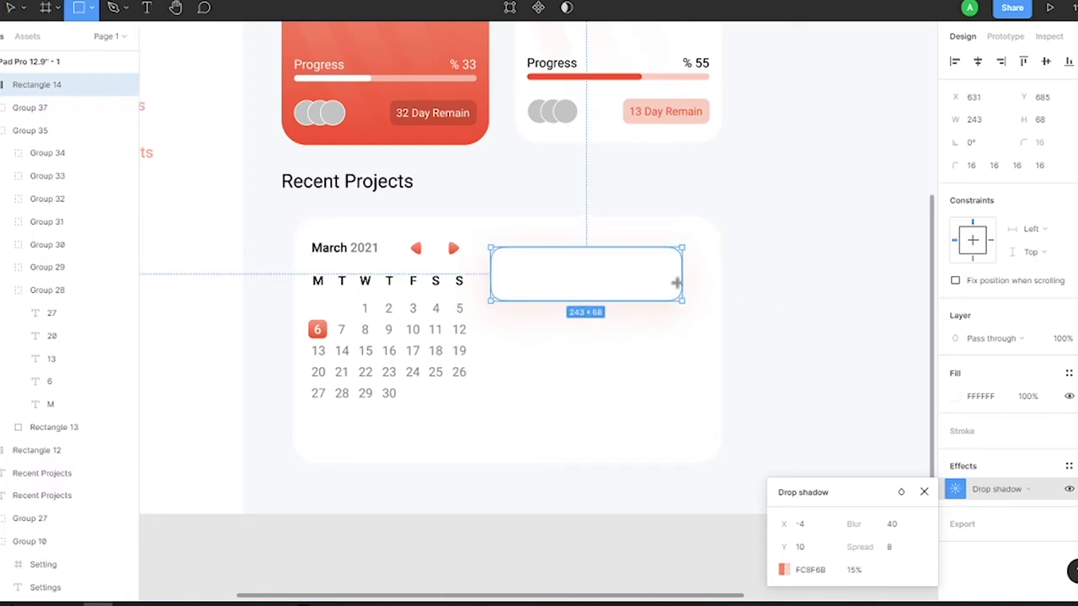
drag(709, 259, 711, 294)
Select the thin accent bar and nudge it a few pixels right.
scroll(702, 289, up, 10)
scroll(656, 163, up, 5)
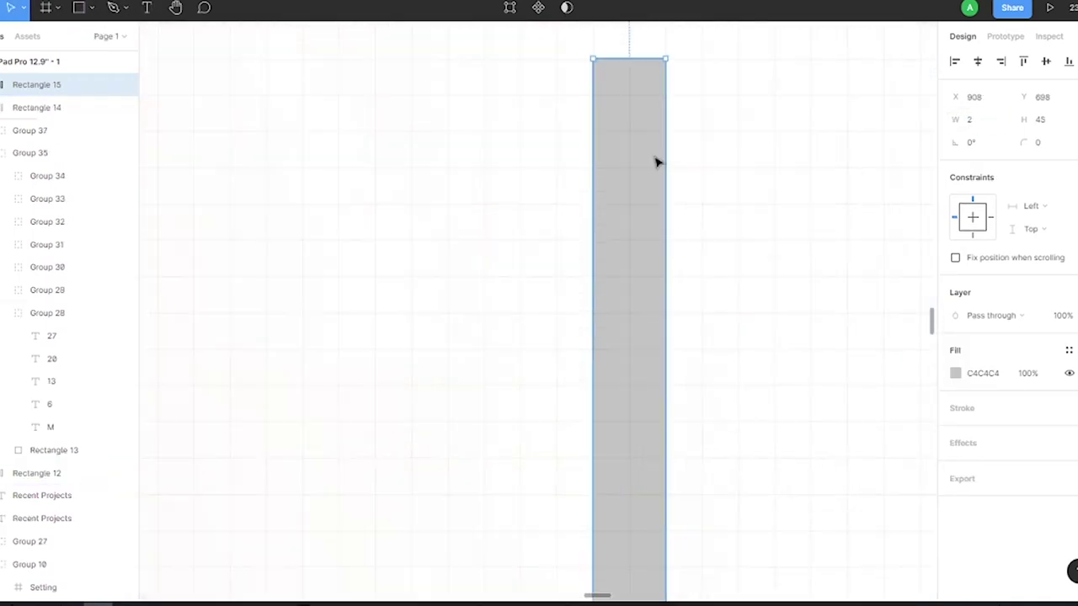
scroll(657, 163, down, 5)
scroll(698, 199, down, 5)
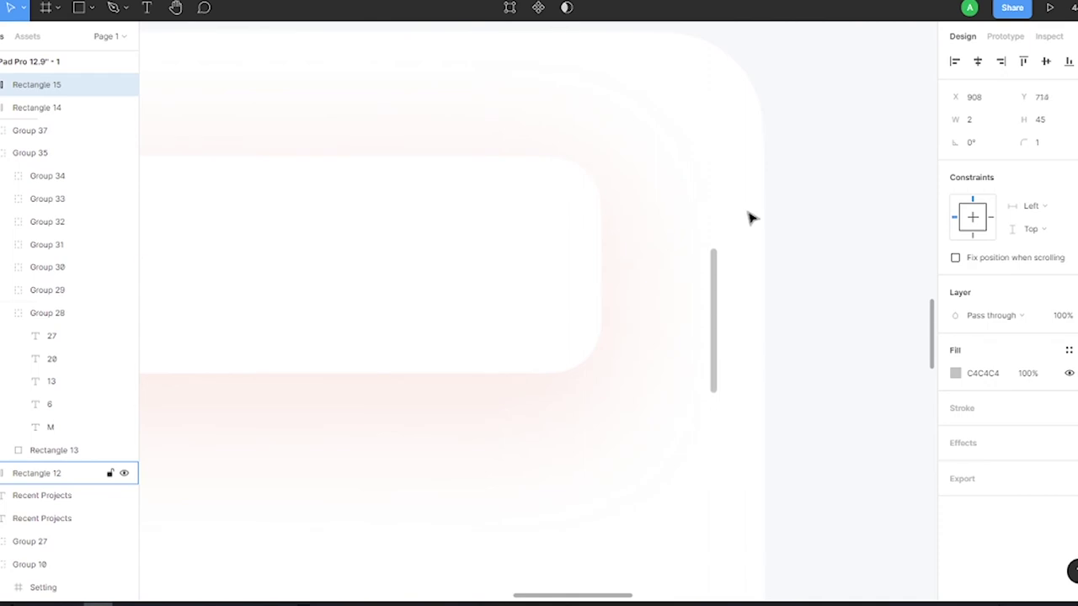
key(Tab)
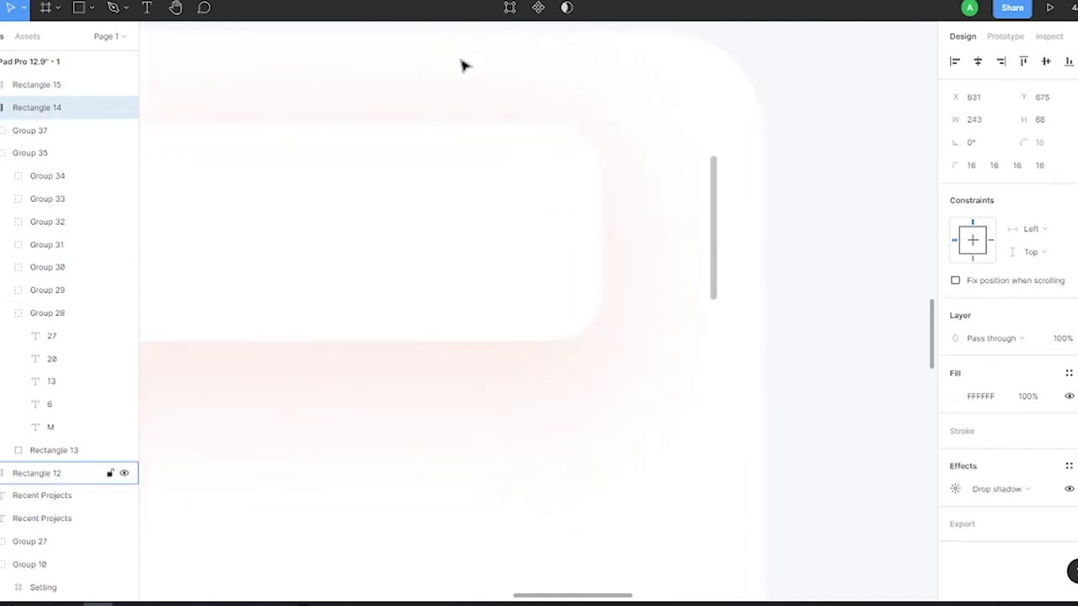
scroll(464, 65, down, 5)
scroll(582, 173, up, 5)
key(Tab)
click(581, 172)
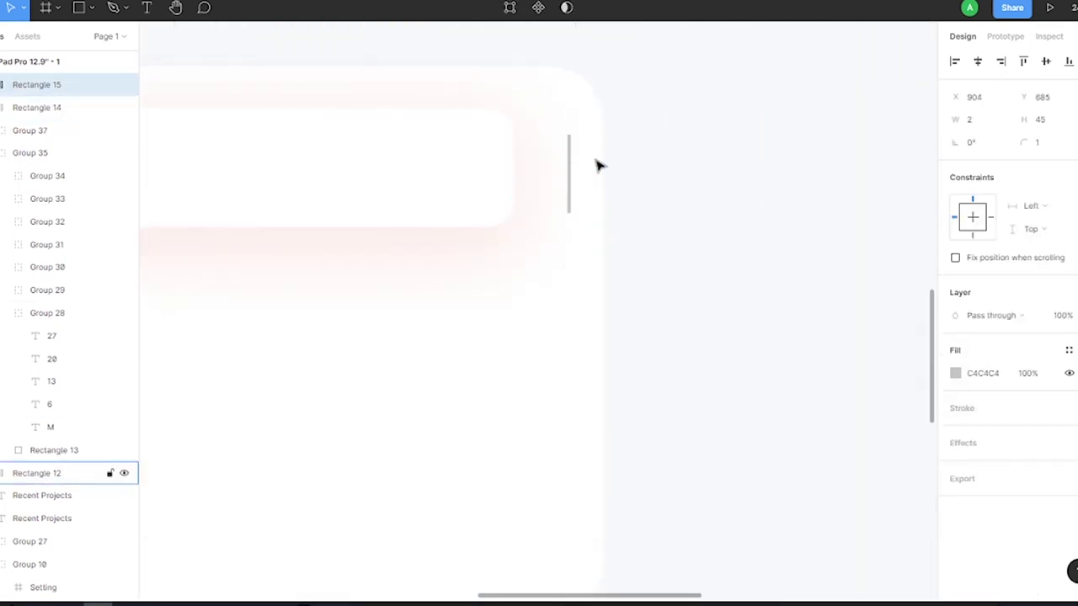
key(Right)
key(Right)
key(Right)
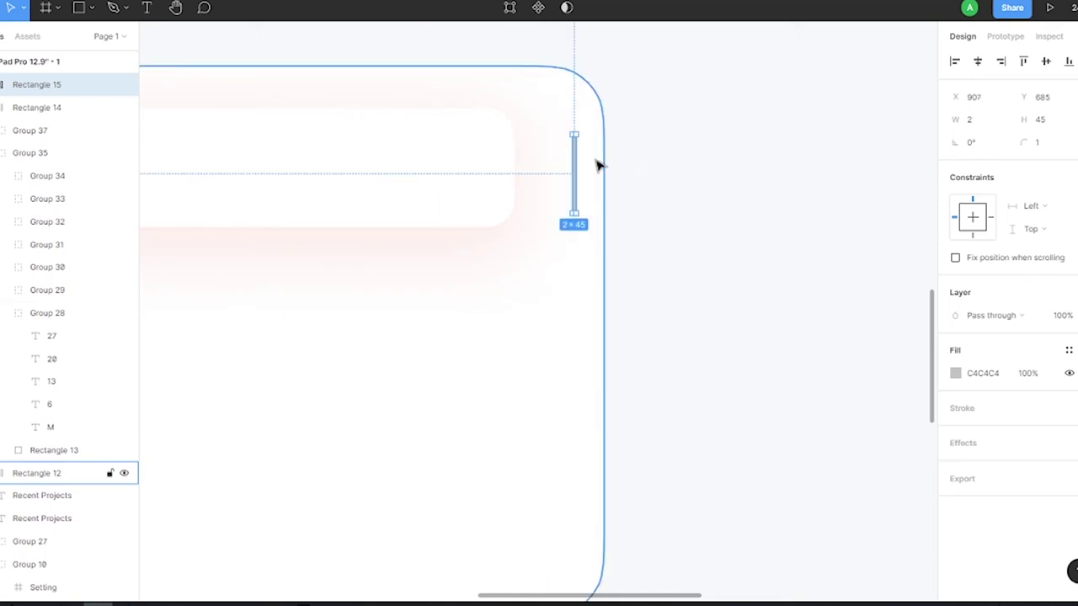
Fill the accent bar red FF602B, then reselect the white date card.
click(955, 373)
click(800, 550)
click(981, 387)
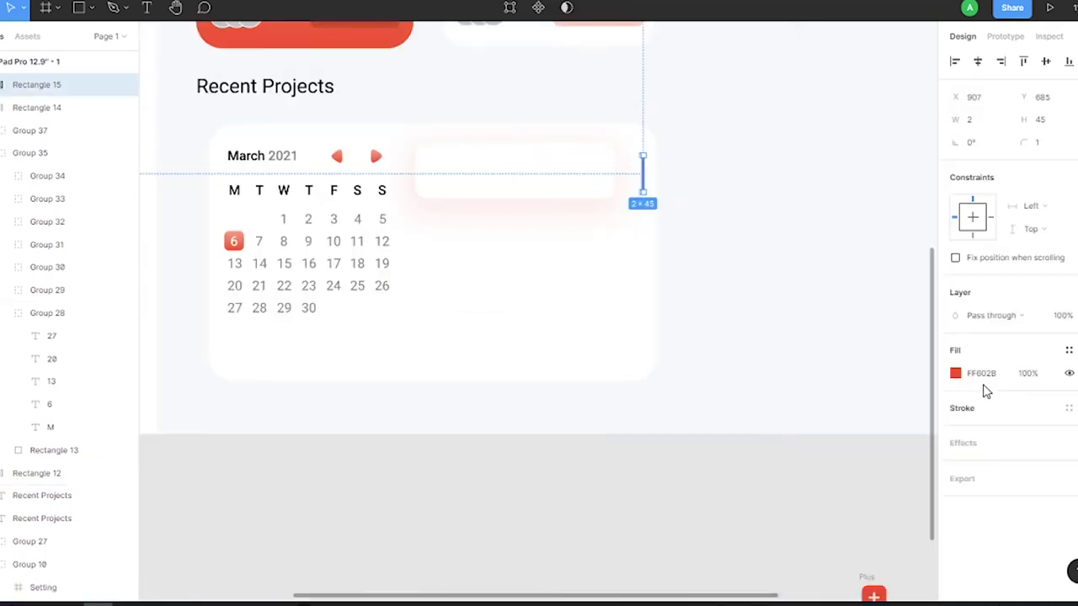
click(746, 176)
click(538, 170)
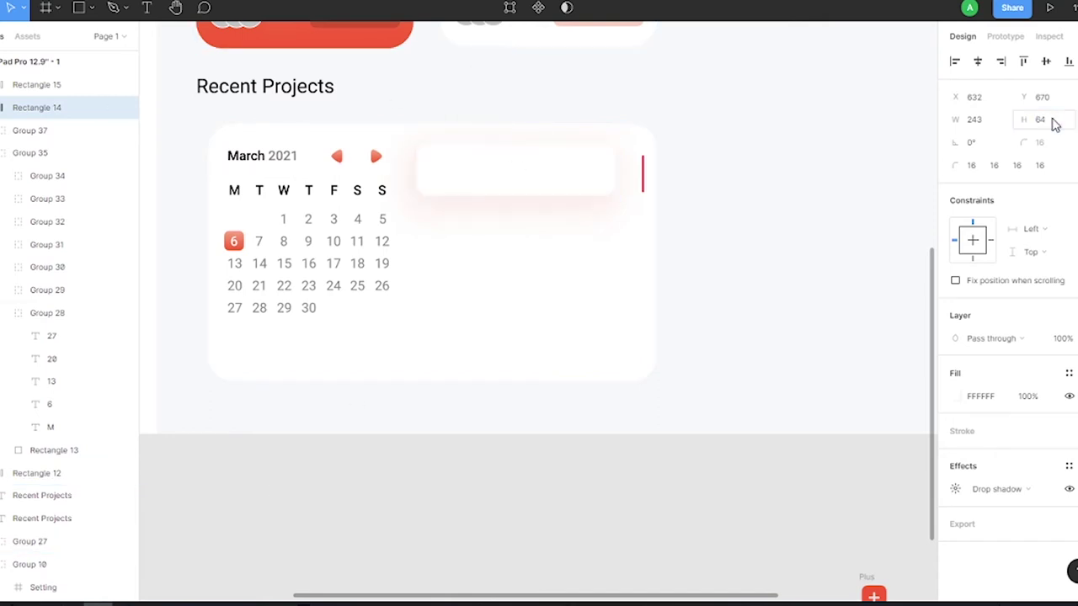
Draw a small square inside the date card and adjust its position and height.
click(79, 9)
scroll(461, 167, up, 5)
drag(341, 123, 458, 239)
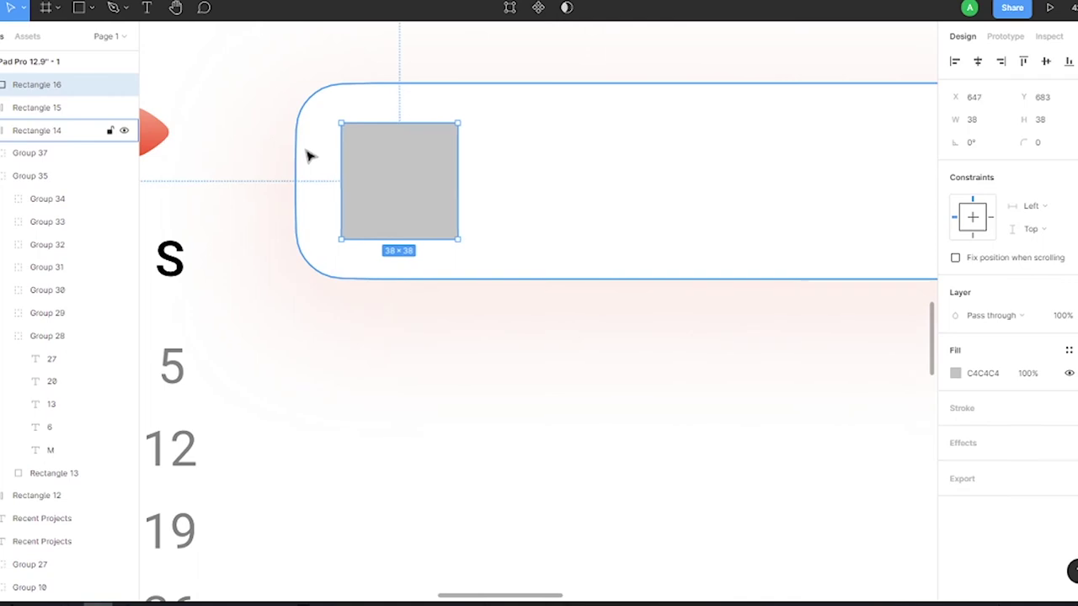
scroll(308, 155, down, 3)
drag(312, 314, 305, 315)
scroll(320, 320, up, 3)
drag(317, 273, 317, 254)
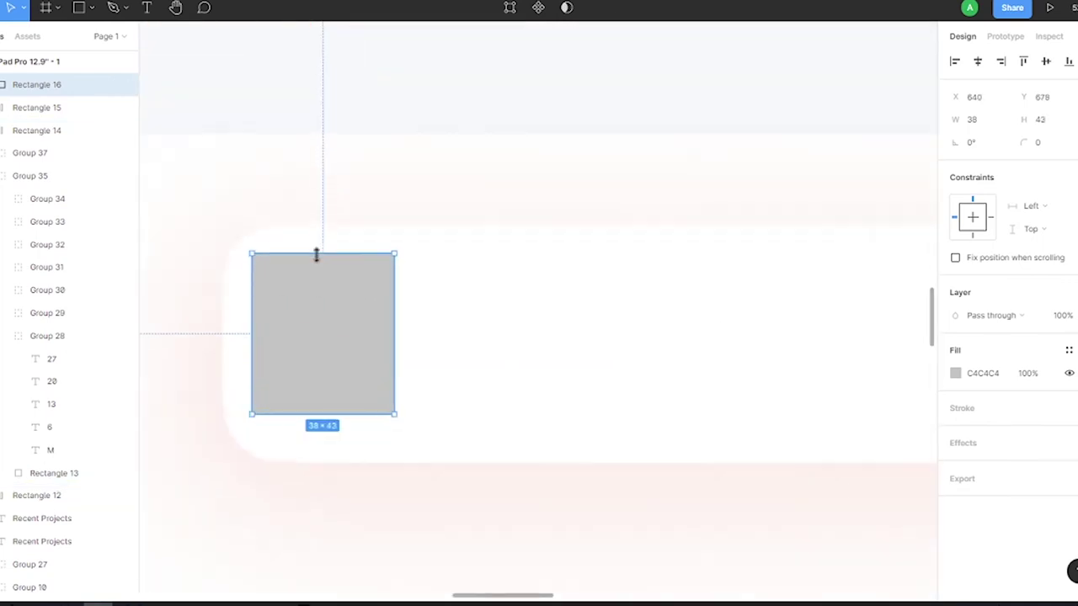
Give the square width 48, corner radius 12 and a pale F6F8FA fill.
click(976, 119)
text(48)
key(Return)
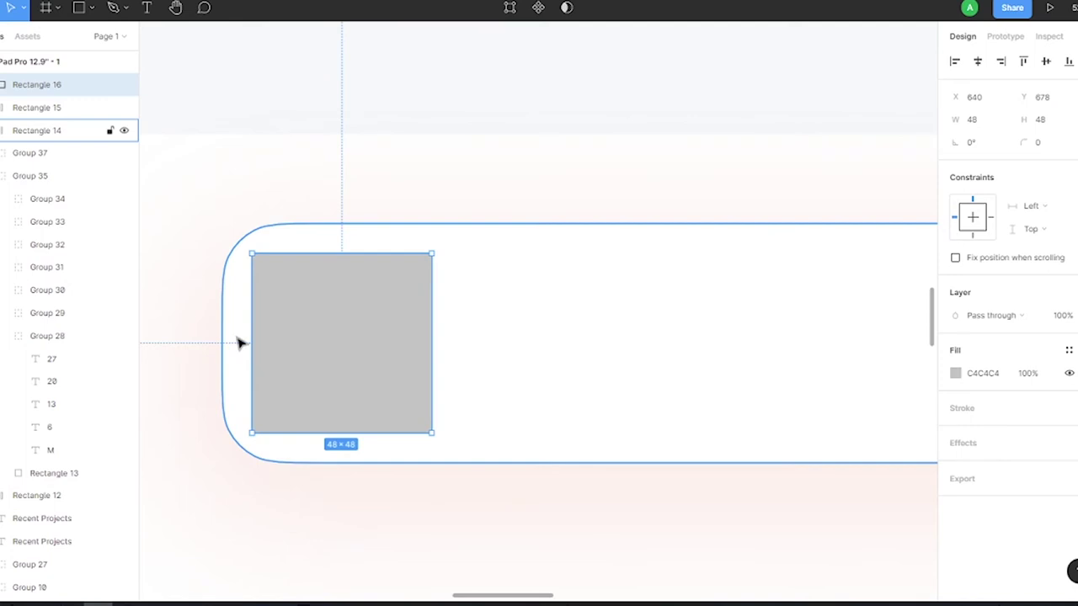
click(1038, 142)
text(12)
key(Return)
click(955, 395)
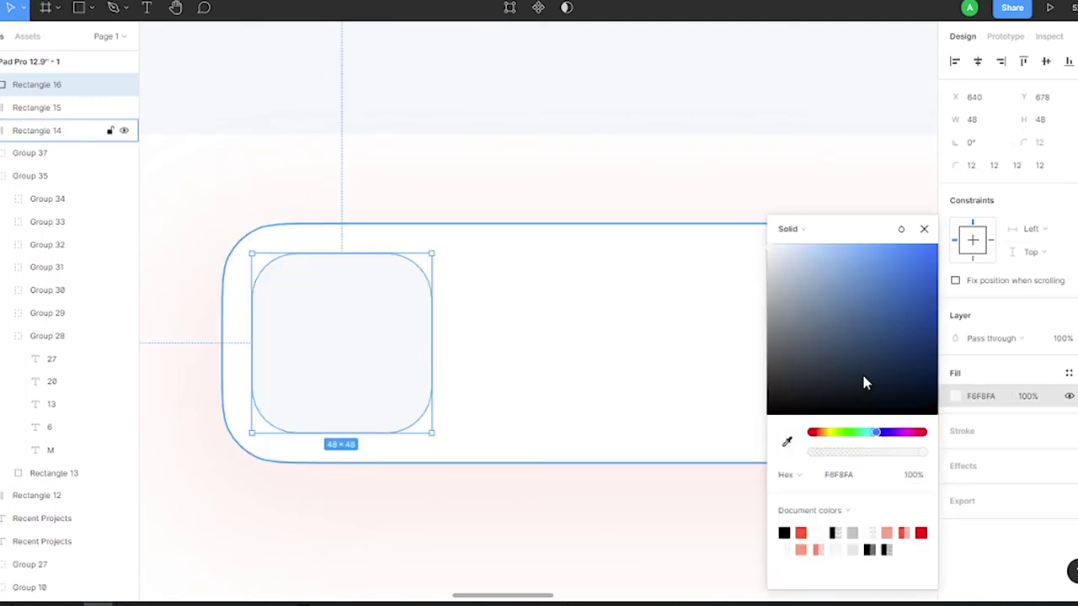
click(572, 120)
Add a '6' text and a size 12 Regular 'March' copy just beneath it.
key(t)
drag(517, 295, 608, 385)
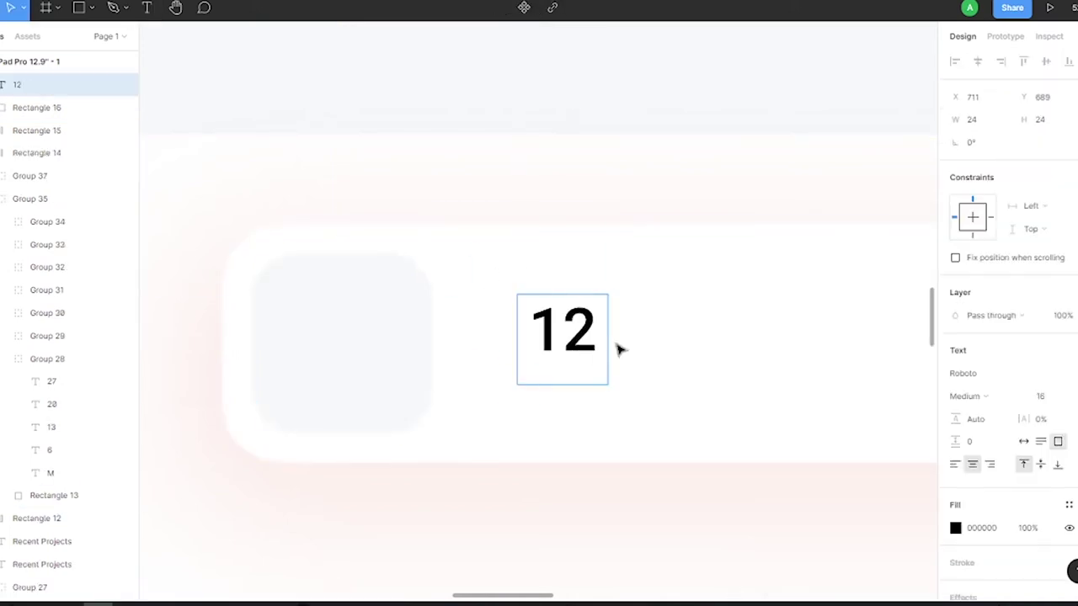
scroll(632, 332, down, 5)
text(6)
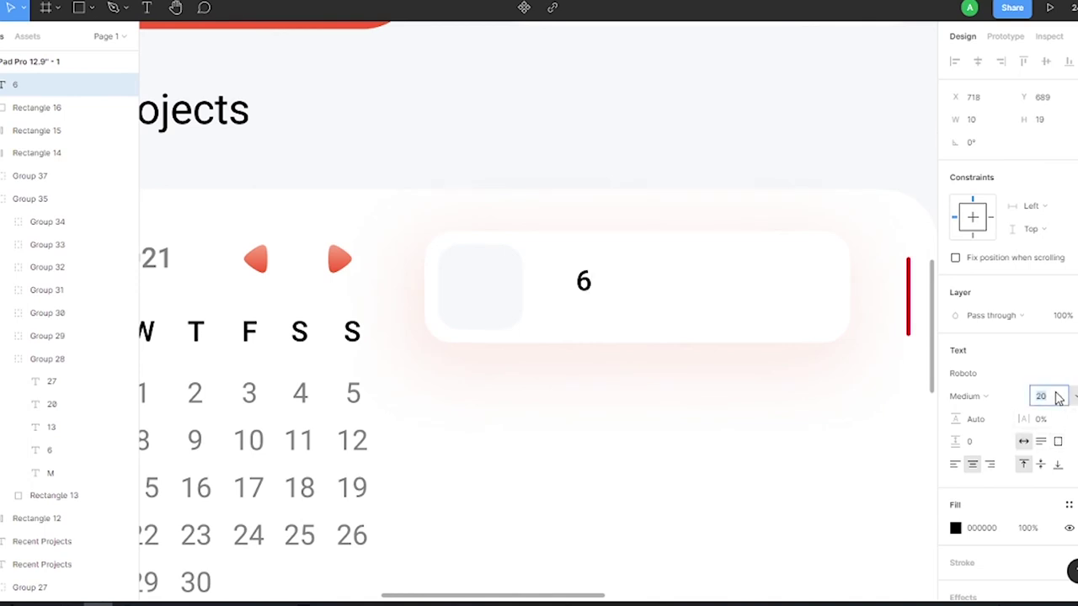
alt+drag(583, 280, 584, 328)
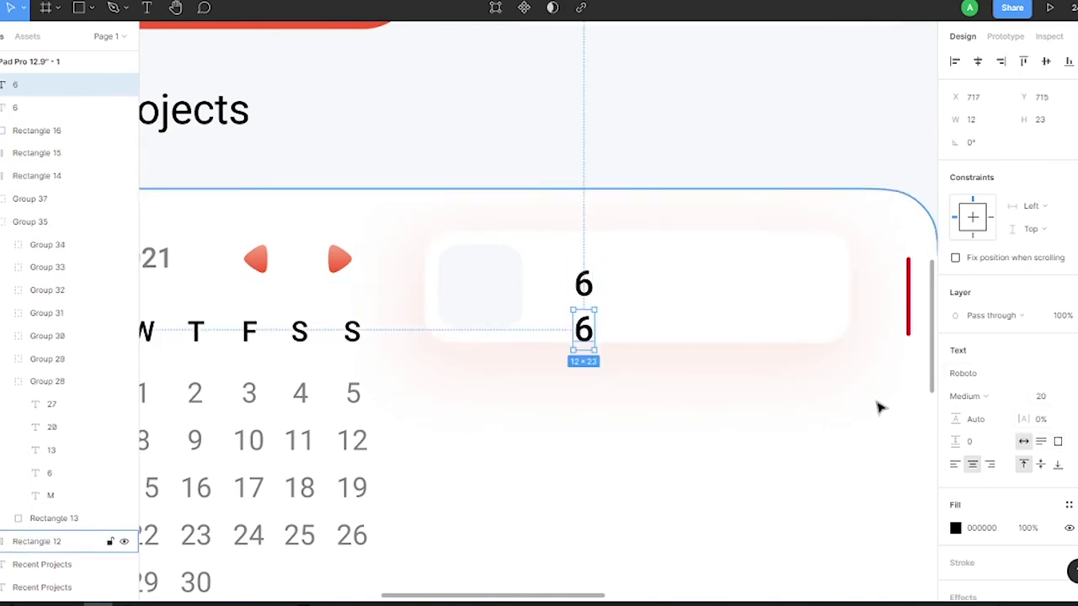
click(1040, 396)
text(12)
click(968, 396)
click(982, 378)
text(March)
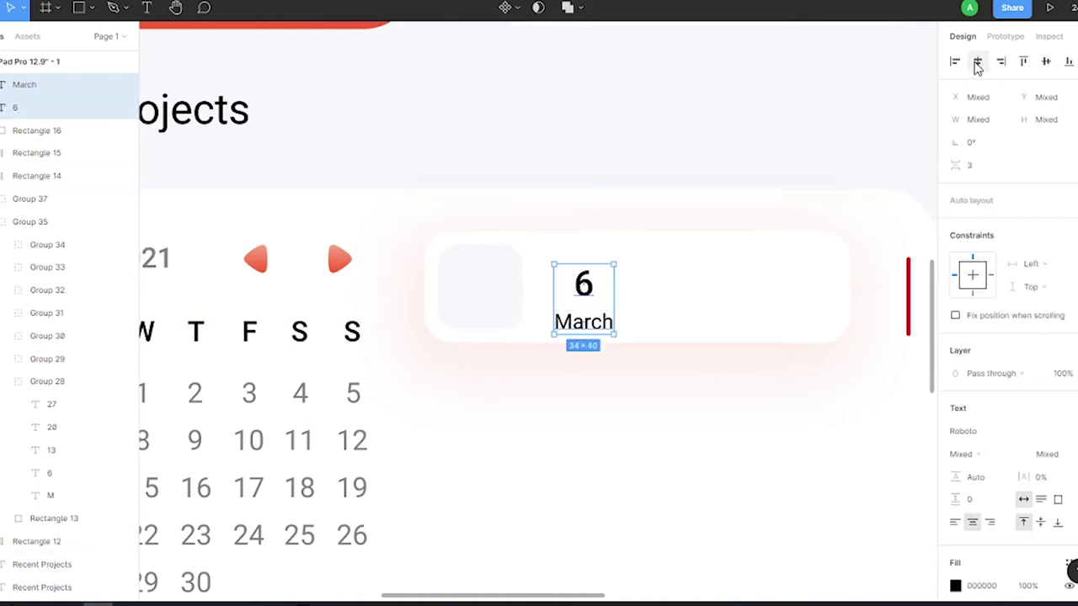
key(Up)
key(Up)
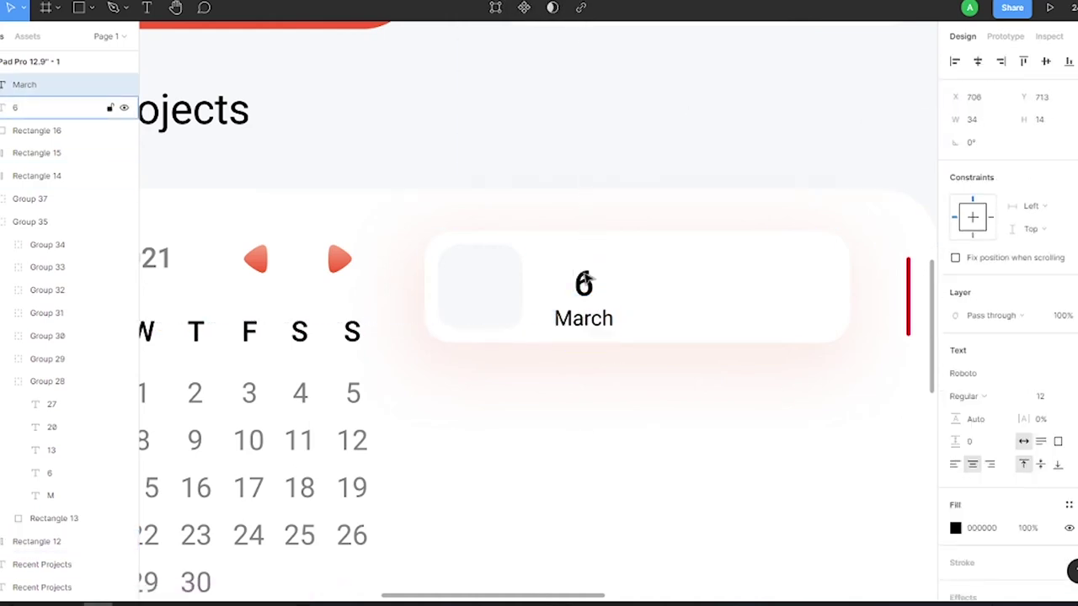
Group 6 and March, colour them red, and place the group over the pale square.
shift+click(584, 284)
key(ctrl+g)
click(957, 544)
click(926, 547)
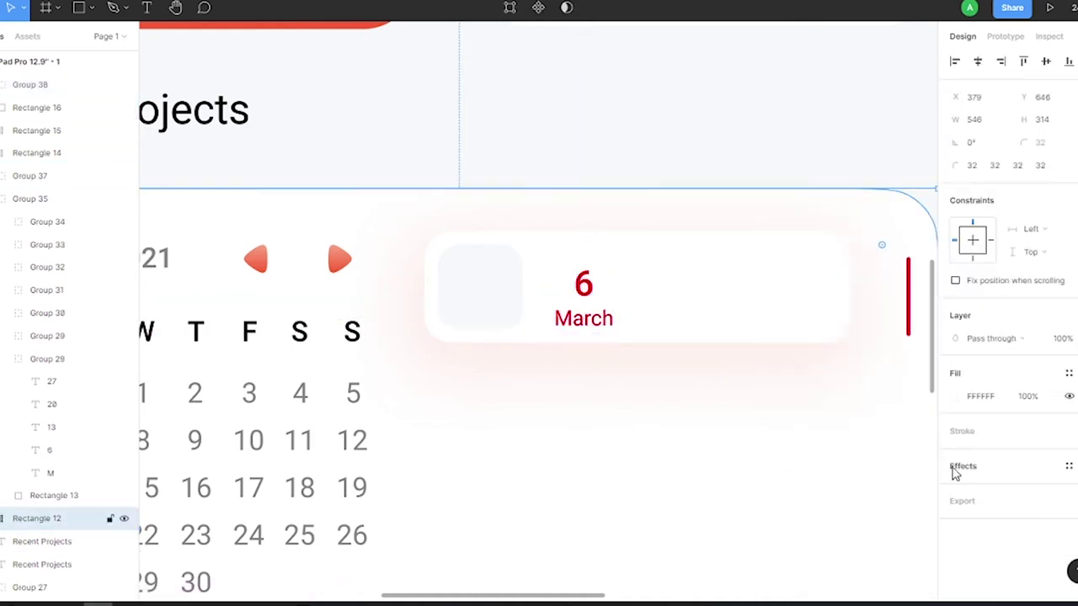
click(613, 275)
drag(613, 275, 509, 271)
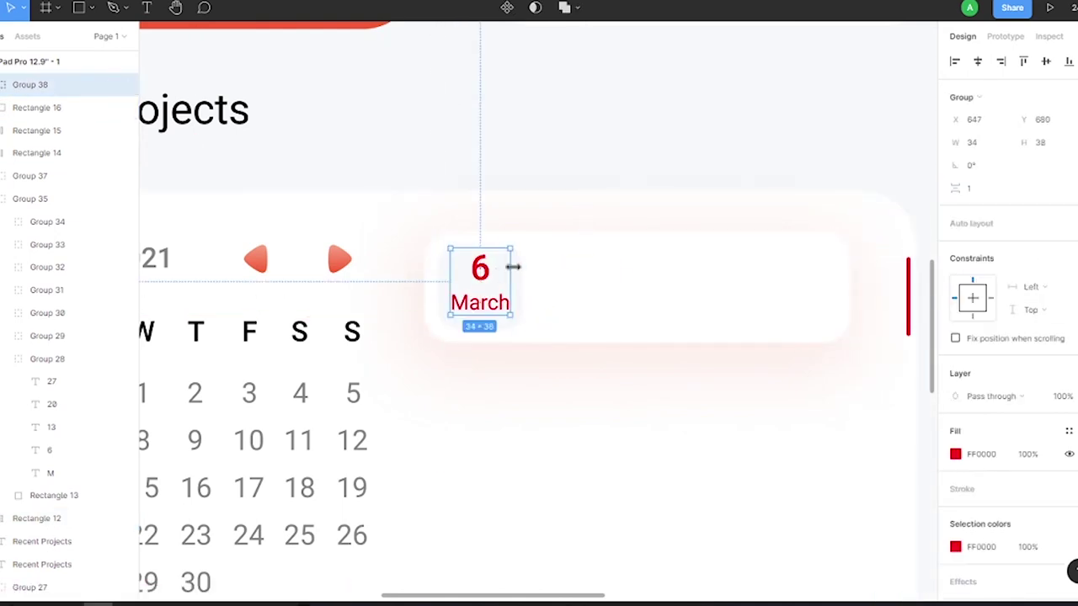
key(Escape)
scroll(741, 260, down, 3)
scroll(884, 264, up, 2)
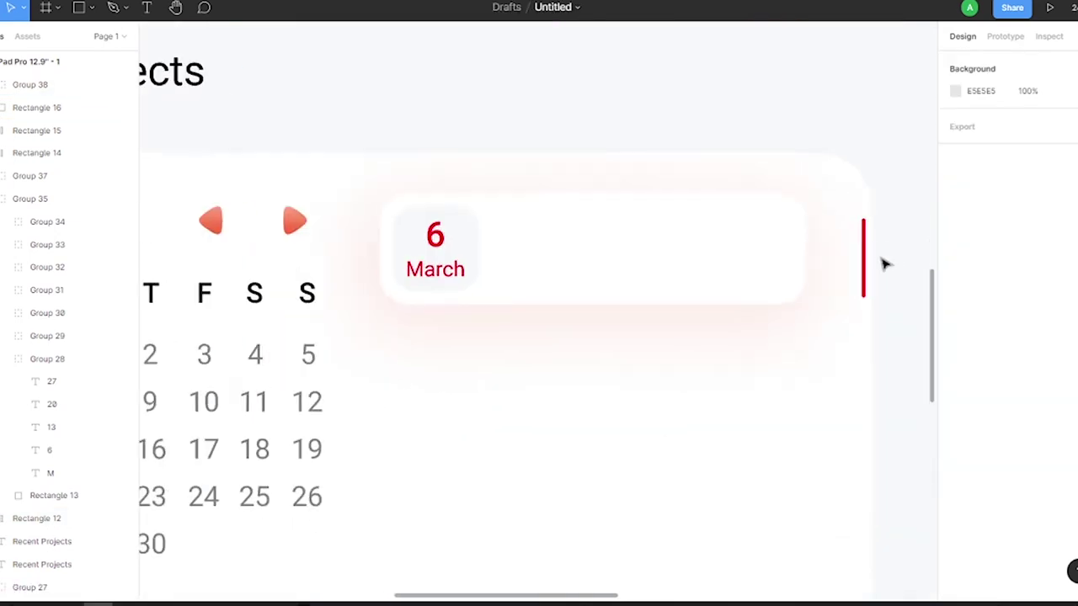
scroll(861, 241, down, 3)
click(842, 252)
scroll(362, 227, up, 2)
Shift the March 2021 header and date grid up and to the left.
click(436, 250)
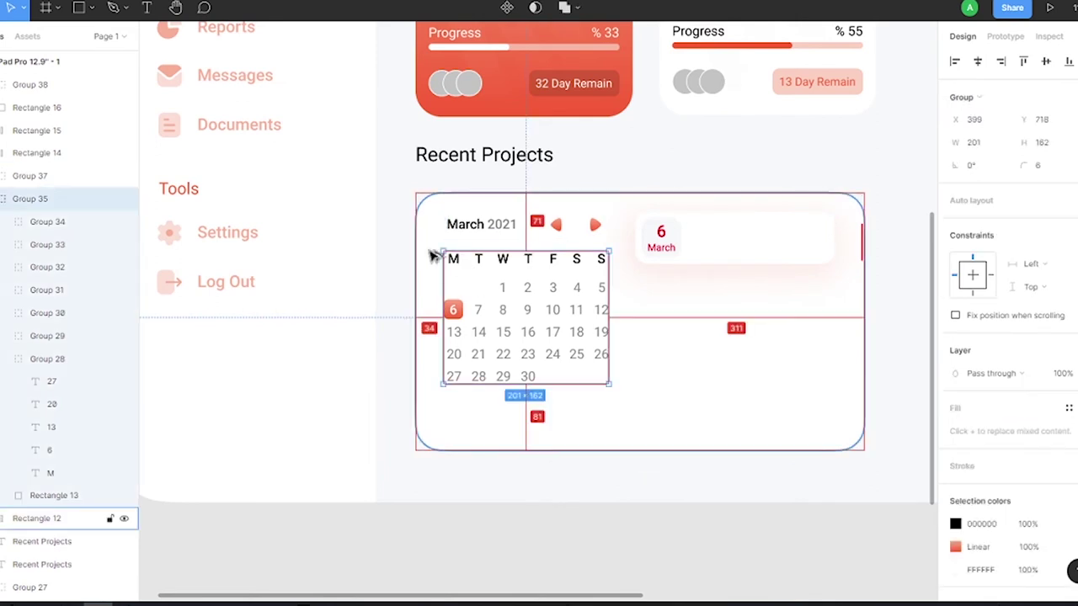
click(660, 240)
key(ctrl+z)
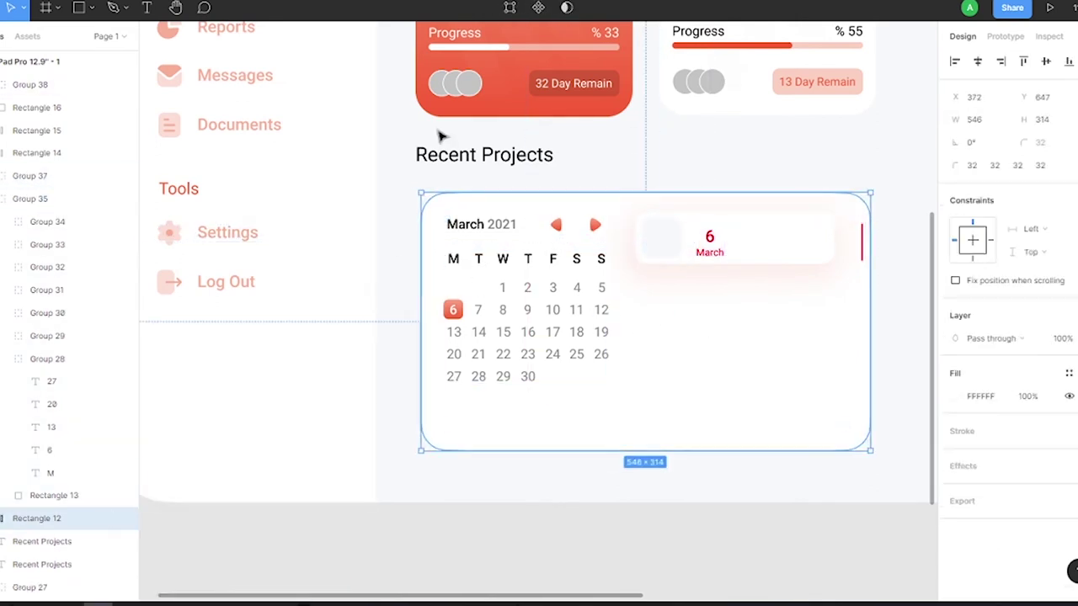
click(440, 134)
scroll(378, 96, down, 3)
scroll(437, 94, up, 3)
click(420, 127)
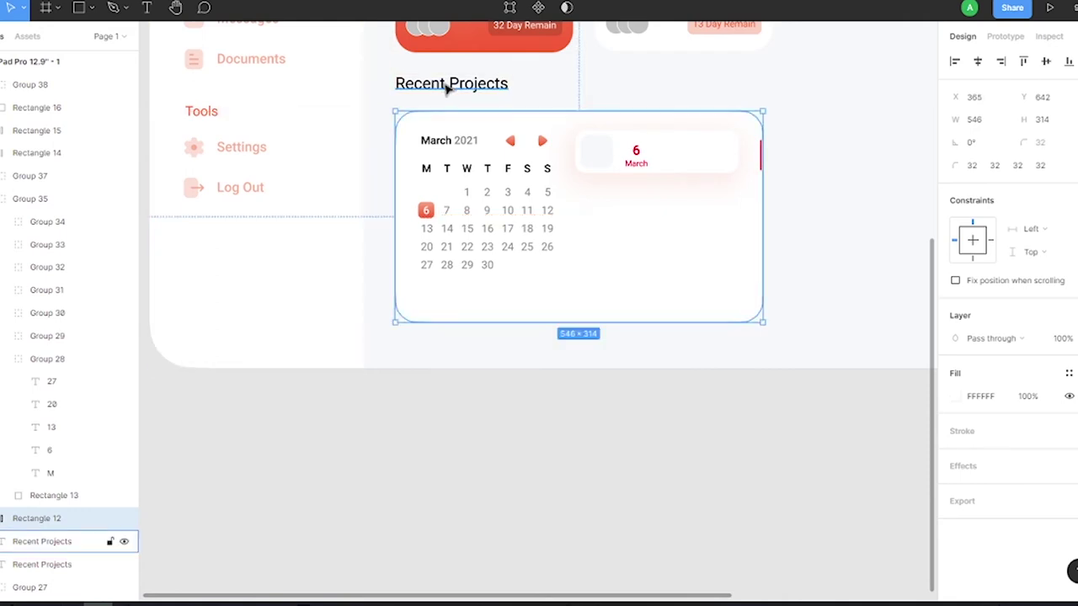
scroll(576, 258, down, 3)
scroll(548, 407, up, 5)
click(288, 150)
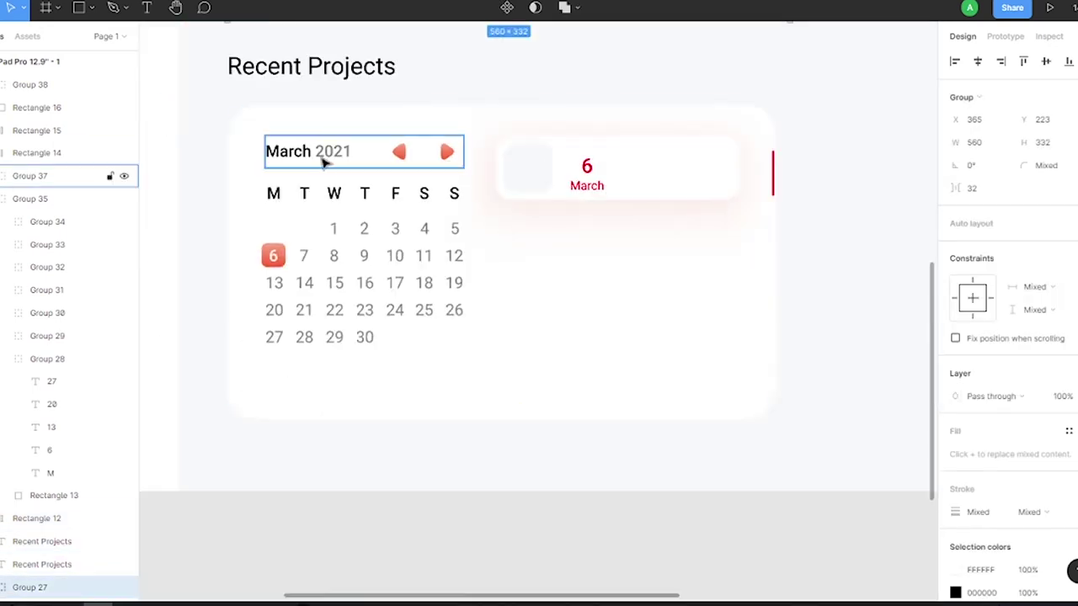
shift+click(279, 250)
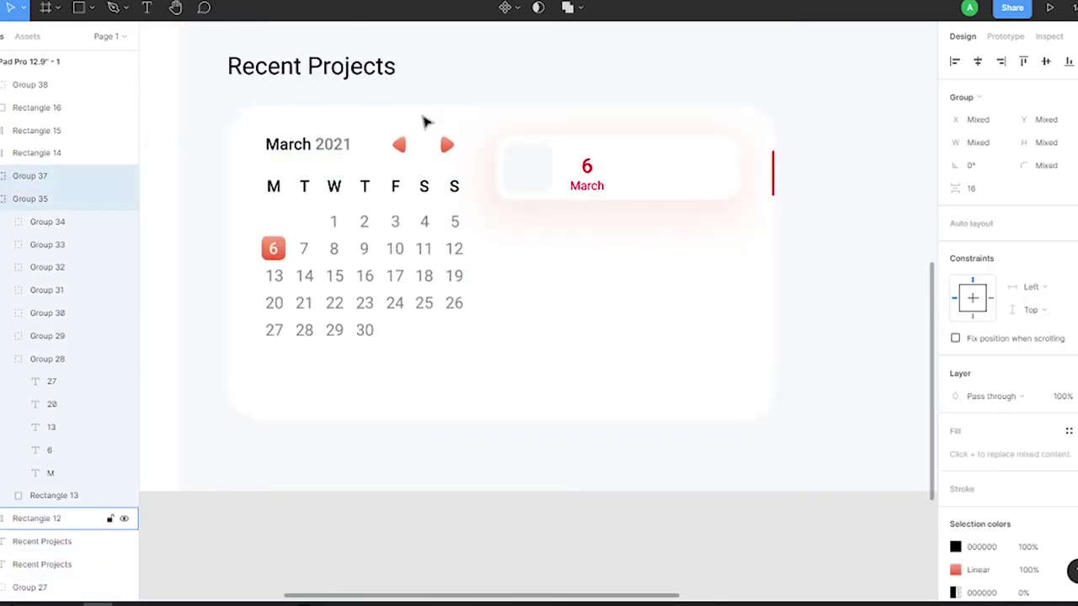
drag(255, 180, 234, 173)
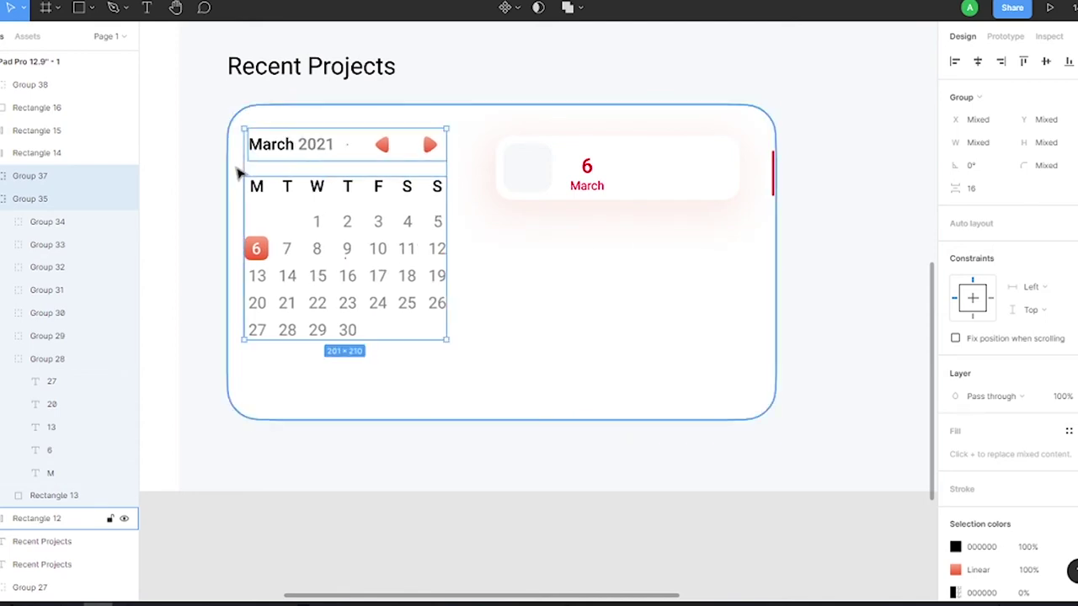
Move the date card slightly up-left and lock the calendar card.
click(623, 162)
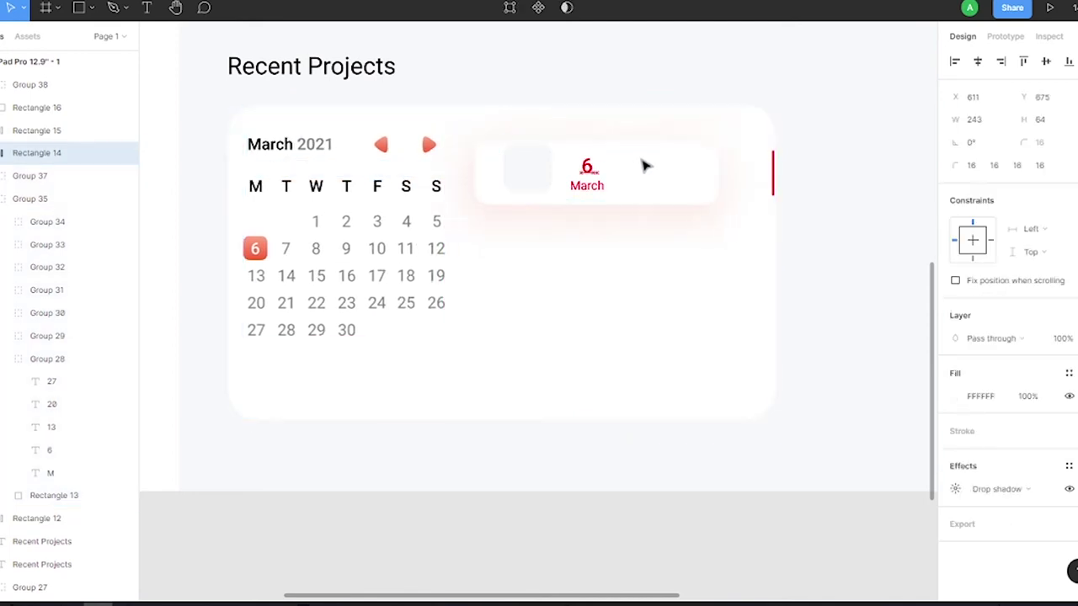
drag(645, 166, 632, 118)
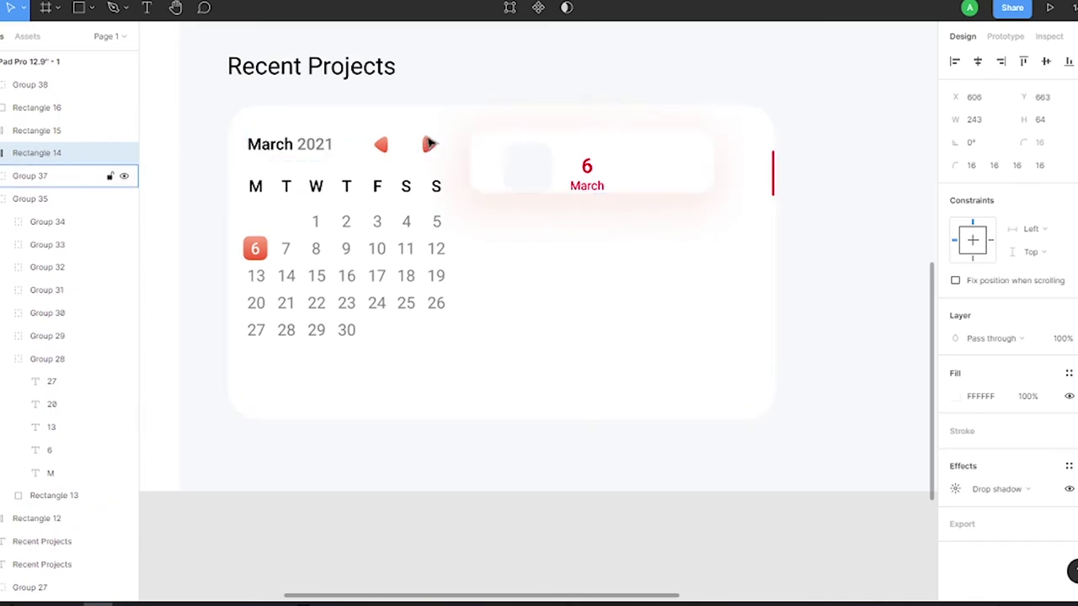
click(708, 240)
scroll(709, 239, down, 3)
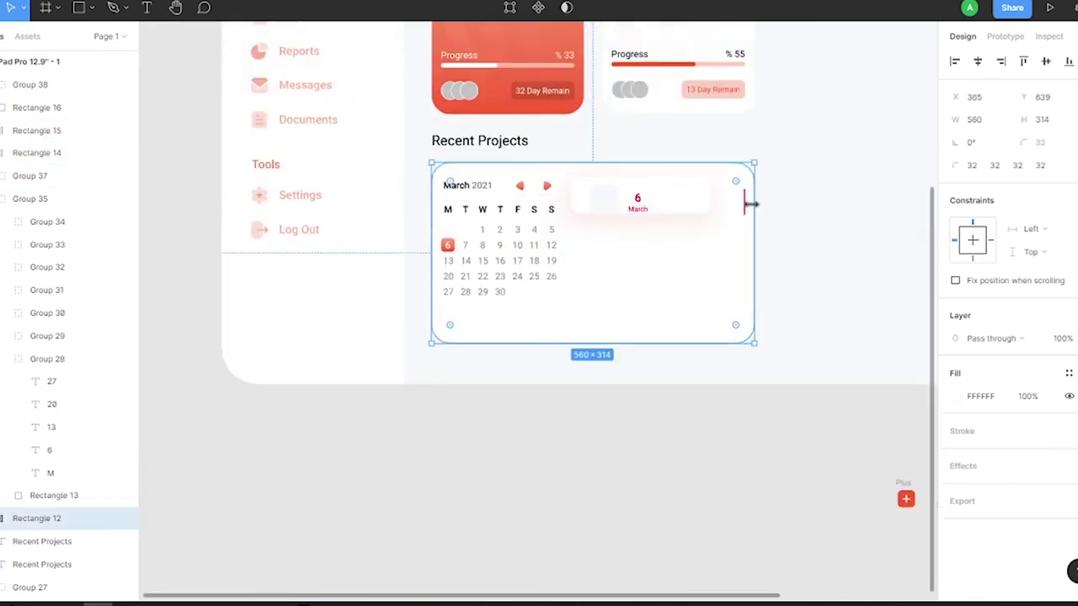
scroll(747, 199, up, 5)
right_click(717, 217)
key(Escape)
scroll(717, 253, down, 5)
key(ctrl+shift+l)
scroll(720, 245, up, 5)
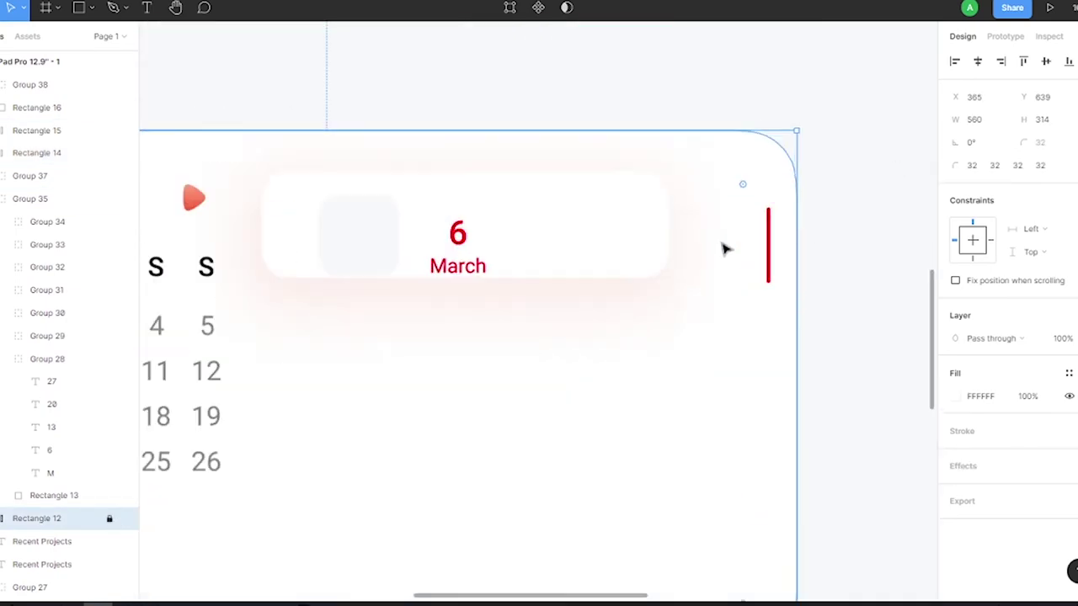
Widen the white date card to 268 × 64 toward the red accent bar.
click(767, 252)
scroll(784, 226, down, 1)
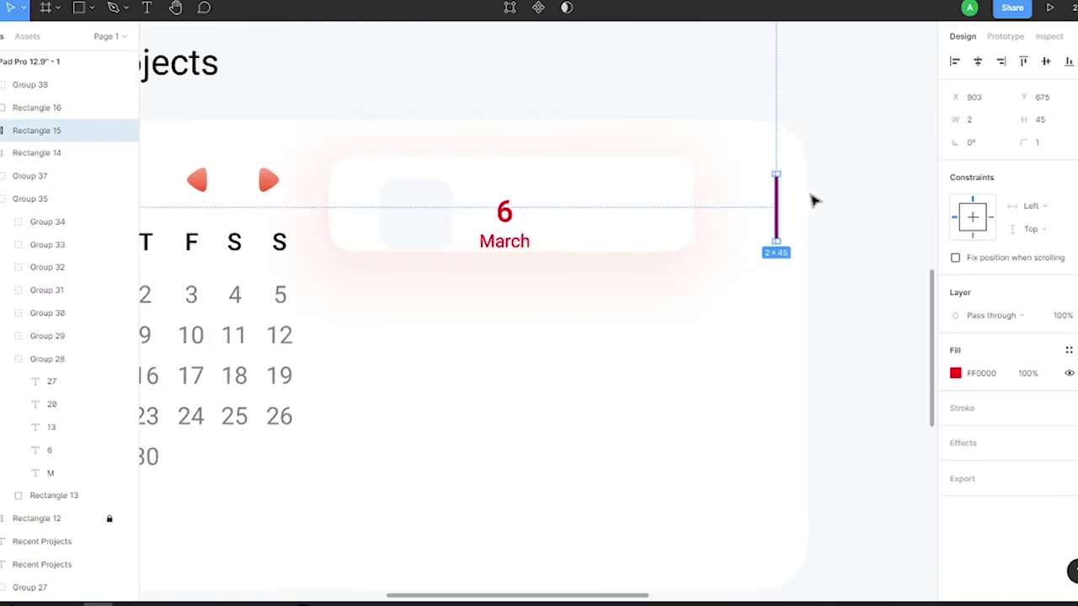
click(674, 202)
drag(697, 199, 729, 202)
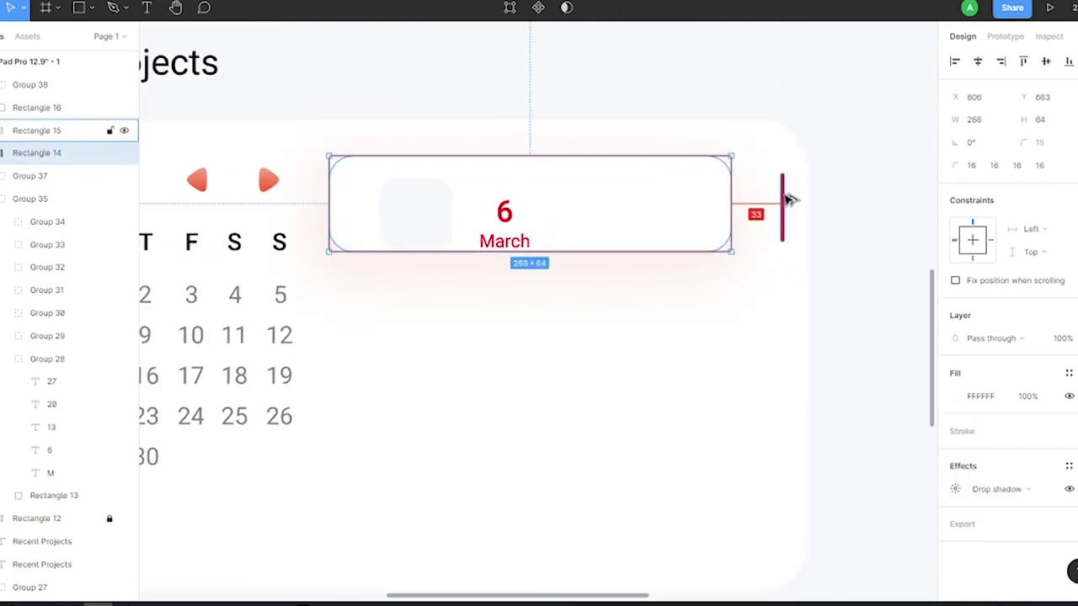
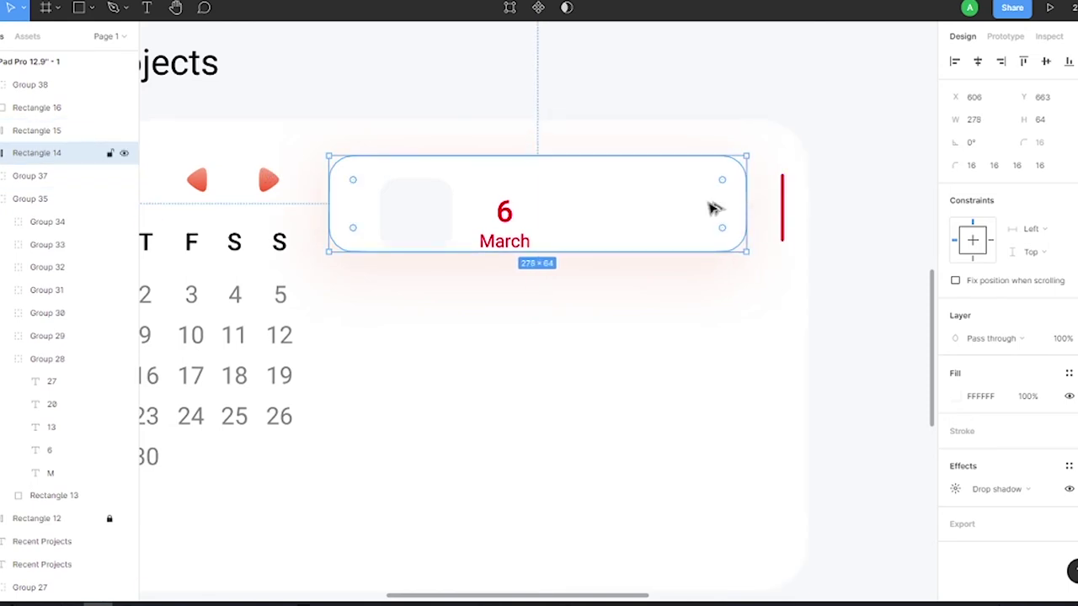
Move the 6 March date group onto the card's light square.
click(782, 206)
scroll(840, 173, down, 5)
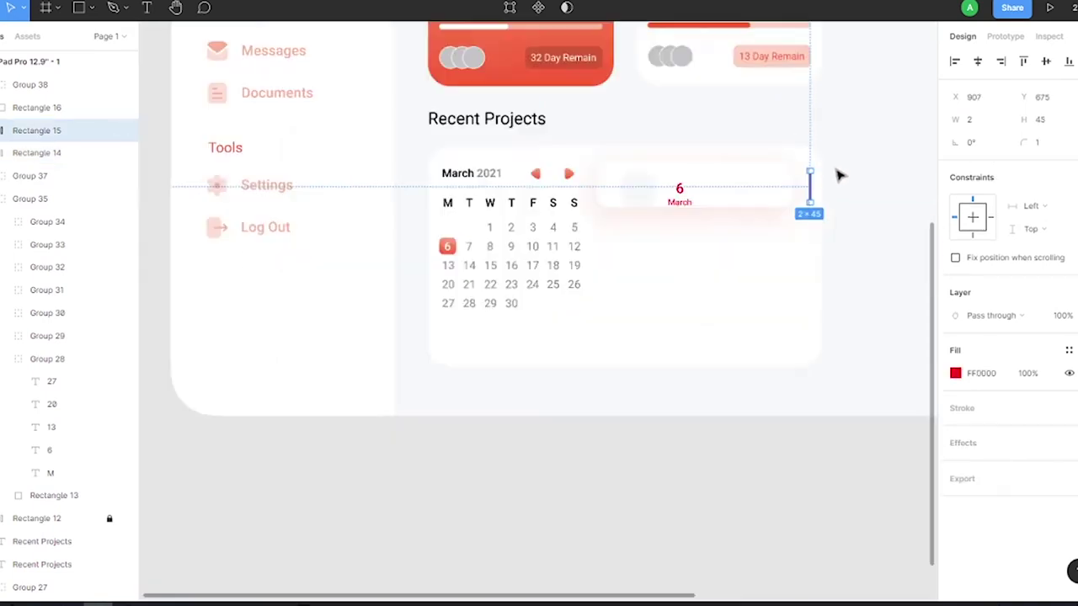
scroll(762, 109, up, 5)
shift+click(547, 136)
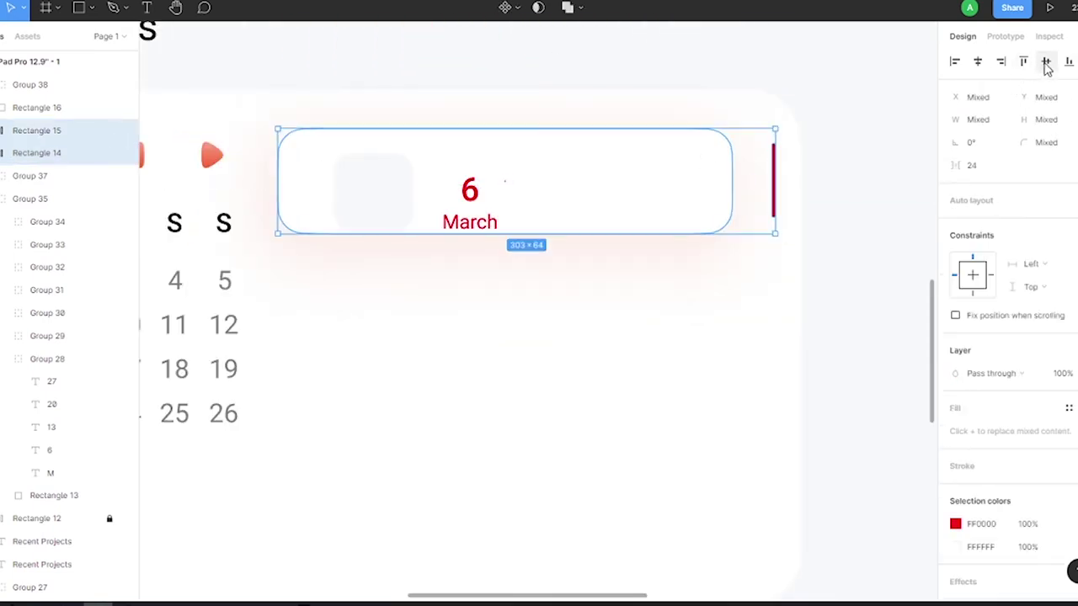
key(Escape)
click(329, 168)
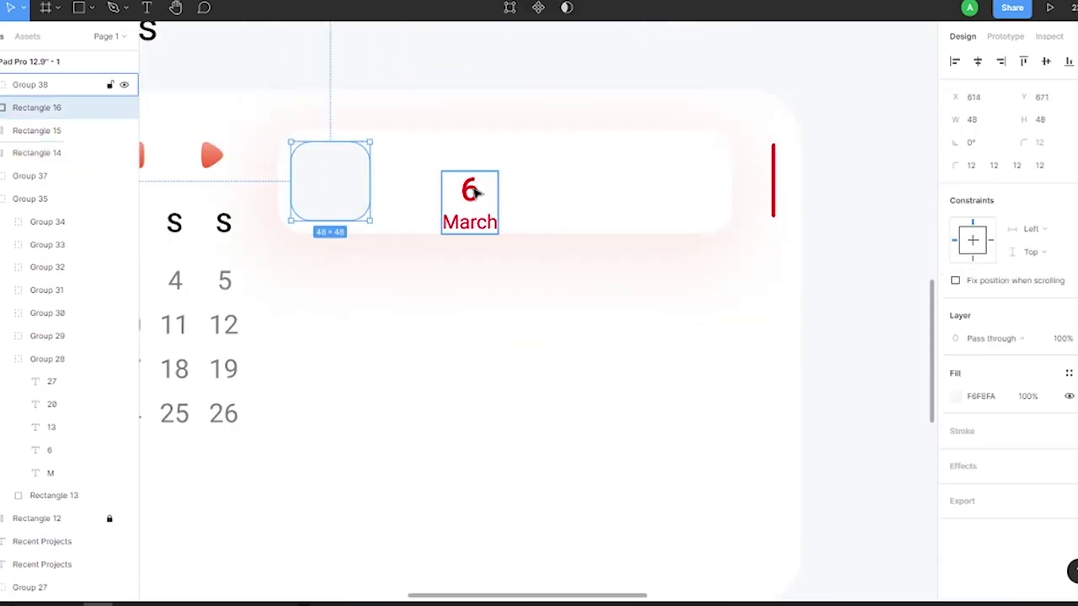
drag(475, 193, 338, 172)
click(544, 308)
scroll(462, 252, up, 2)
Add a Work Out title text box below the card.
click(147, 8)
drag(384, 277, 531, 337)
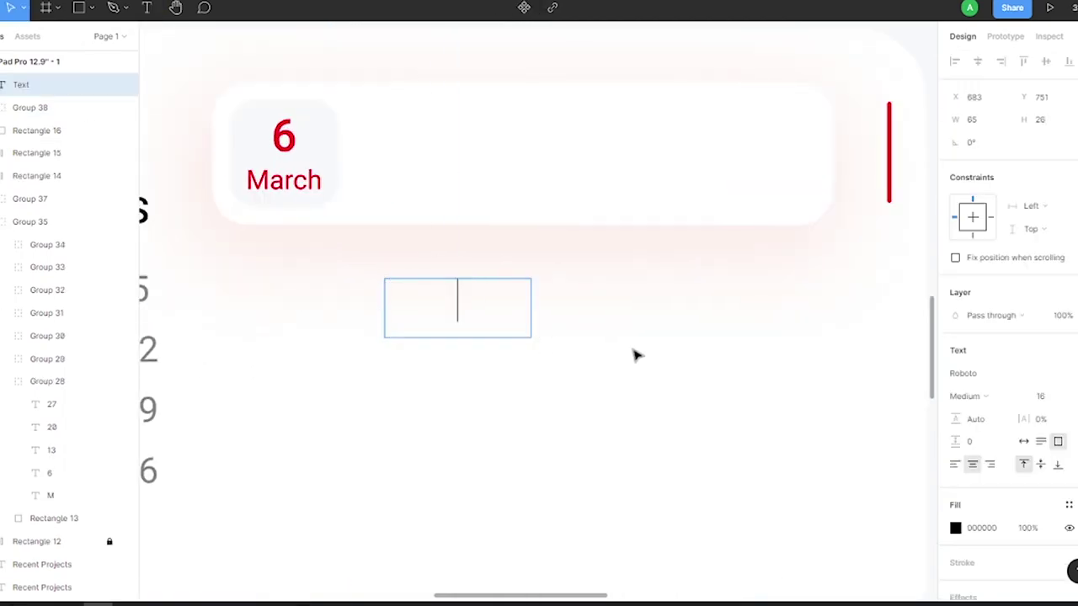
text(Work Out)
key(Escape)
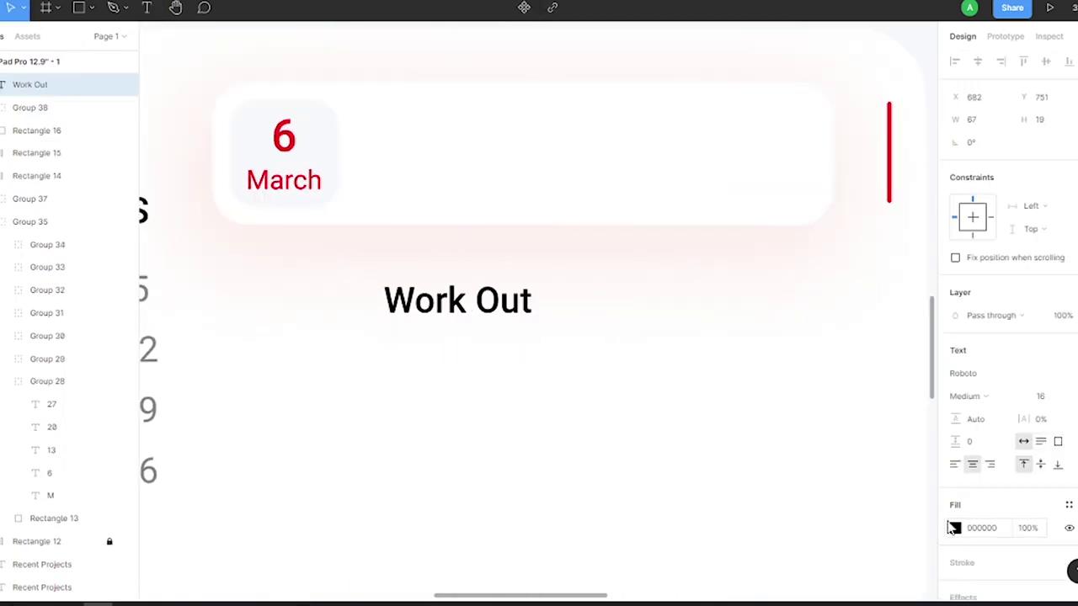
double_click(284, 180)
scroll(528, 123, down, 3)
scroll(529, 122, up, 3)
click(217, 115)
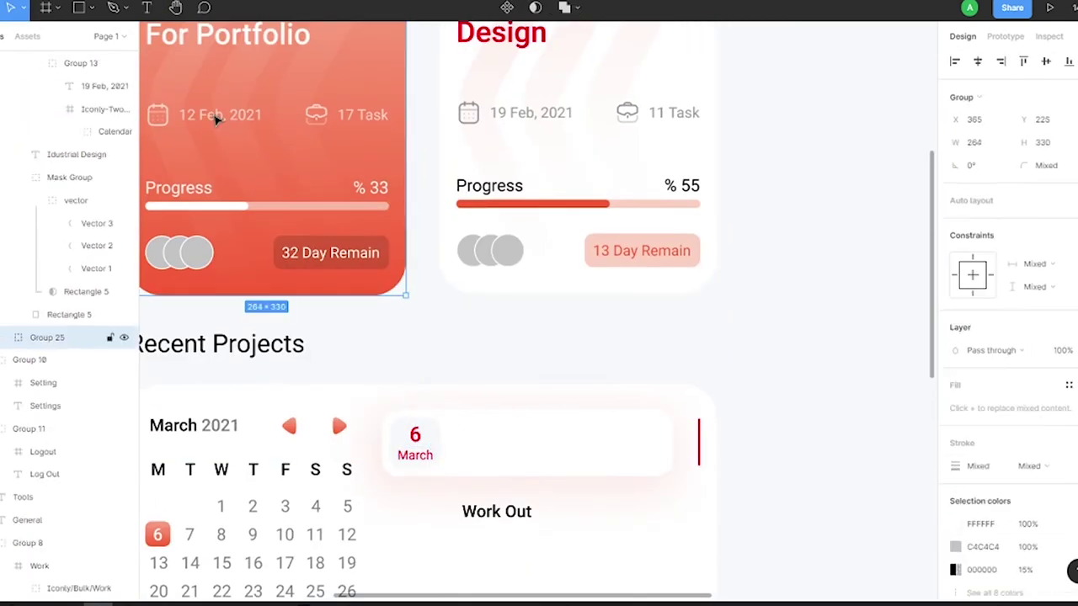
scroll(517, 517, up, 5)
click(237, 279)
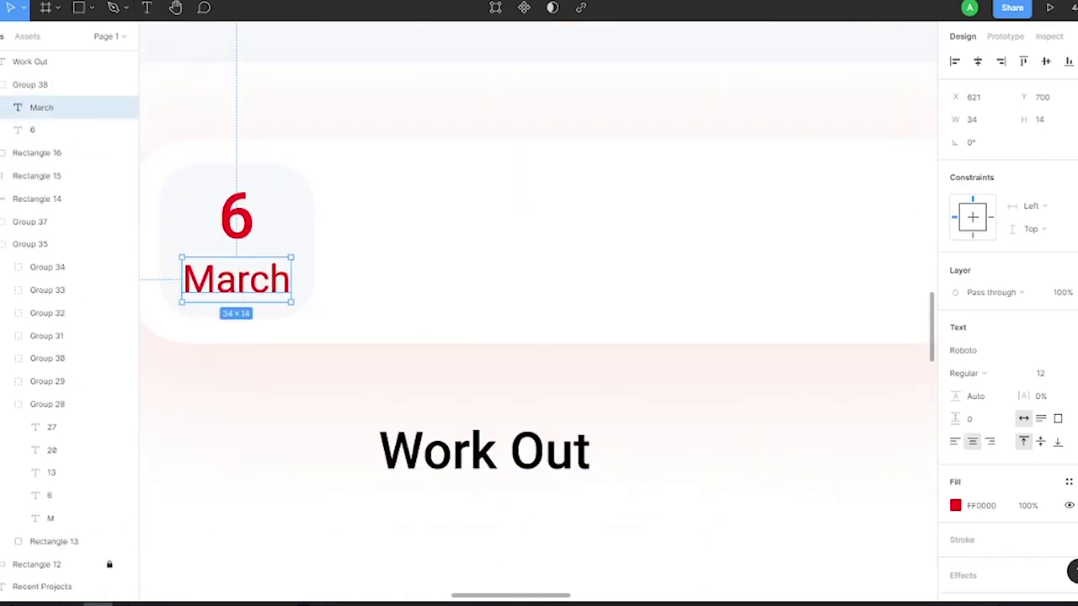
click(235, 219)
shift+click(237, 280)
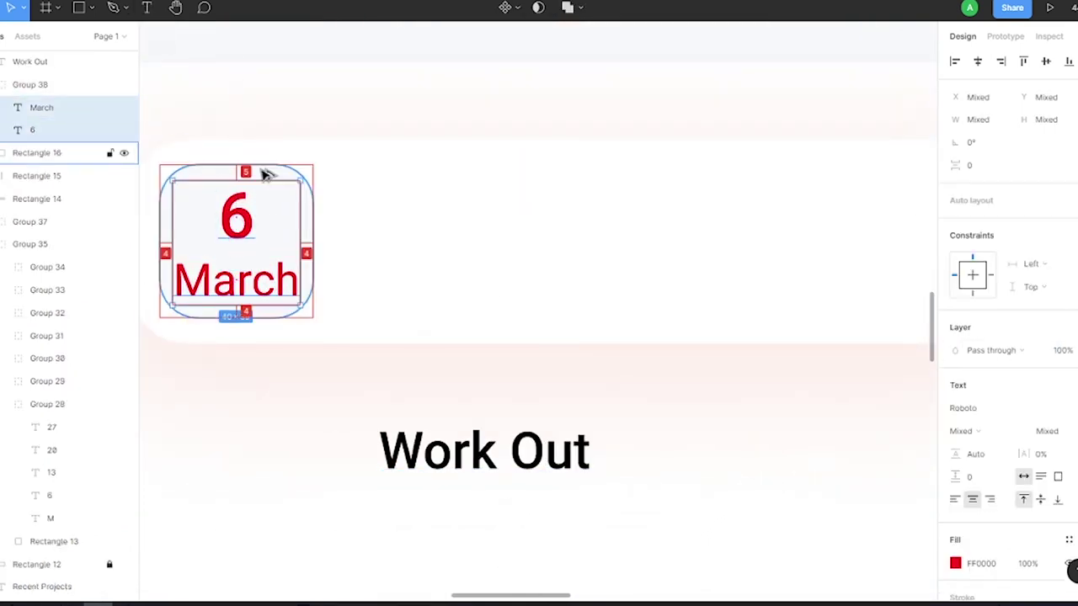
key(Escape)
Add a Gym text line in Regular weight, size 14, with grey fill.
click(491, 455)
scroll(429, 404, down, 4)
key(t)
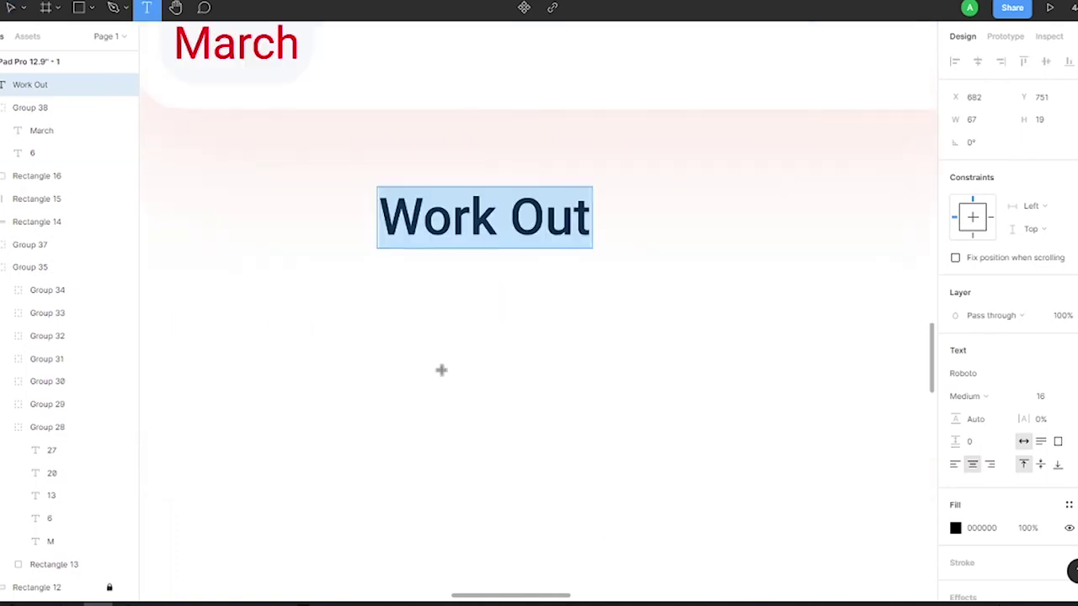
drag(440, 366, 592, 428)
text(Gym)
click(968, 395)
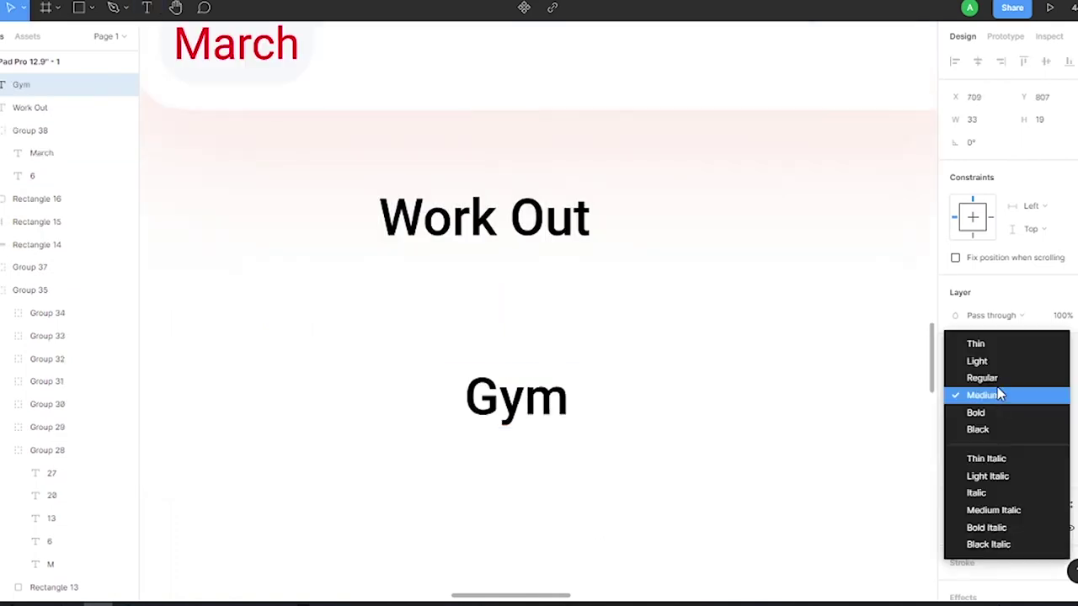
click(982, 376)
click(1044, 396)
text(14)
click(955, 528)
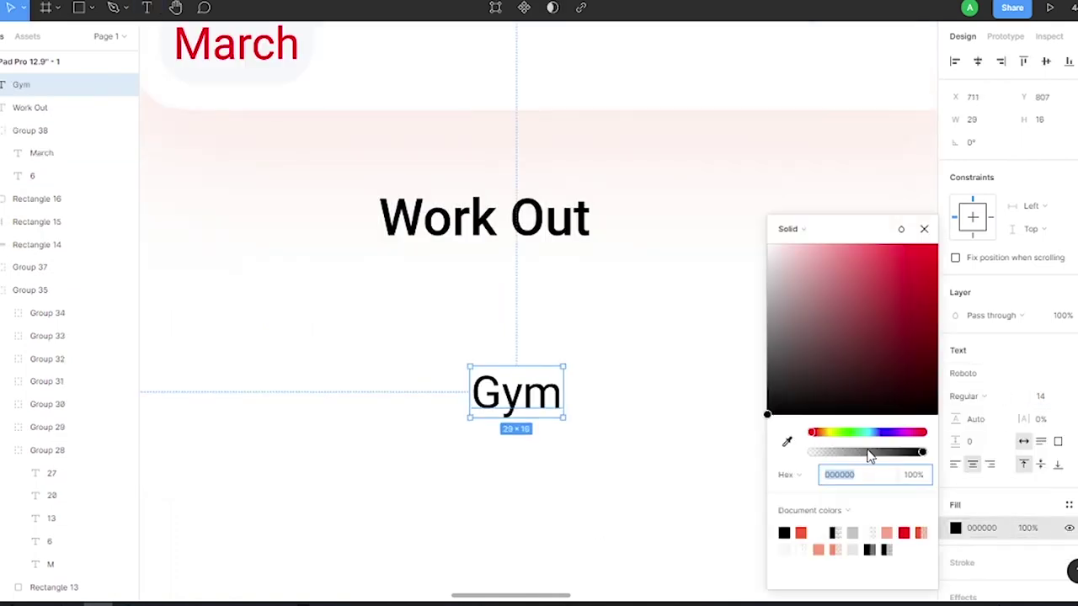
click(765, 361)
Draw a small ellipse dot beside the Gym text.
key(Escape)
click(80, 8)
click(109, 95)
drag(609, 380, 632, 404)
click(957, 373)
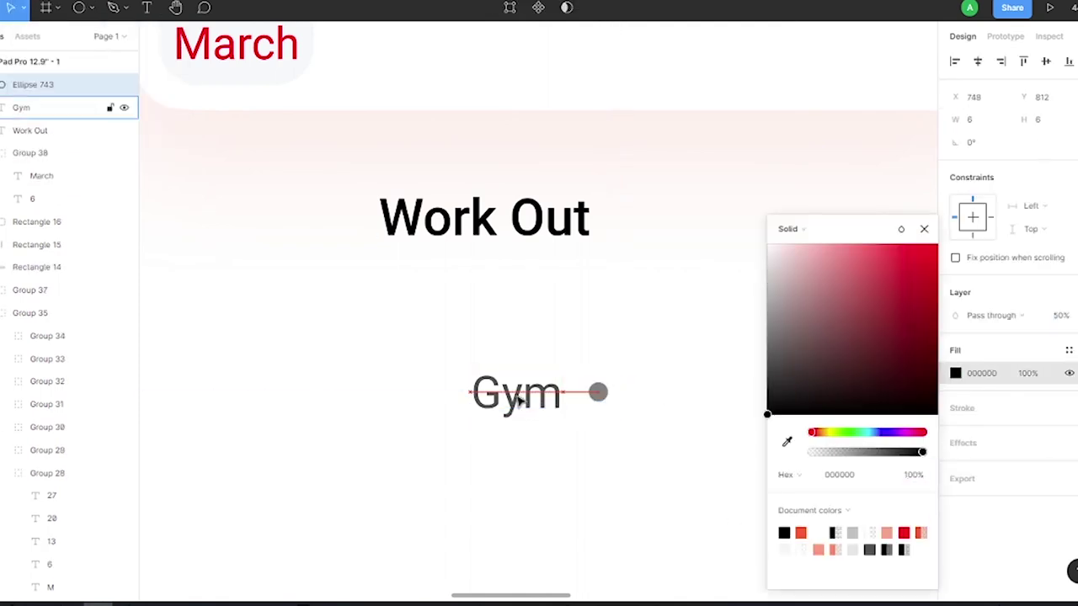
Copy Gym as the time text, group Gym, dot and time, and place it under Work Out.
drag(520, 402, 665, 402)
double_click(659, 392)
text(12)
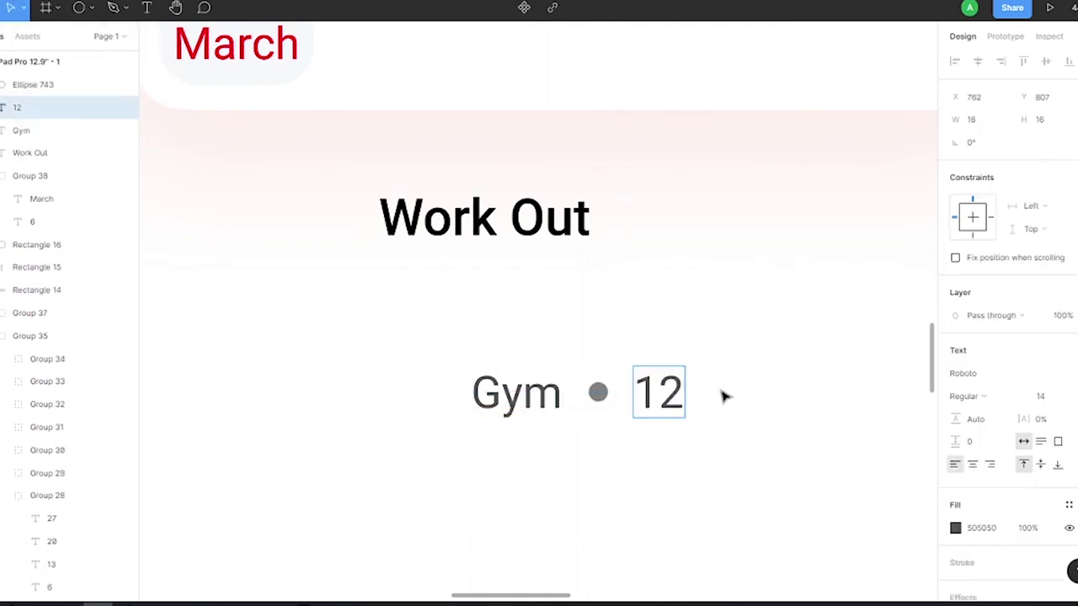
text(:30 - 14:00)
key(Escape)
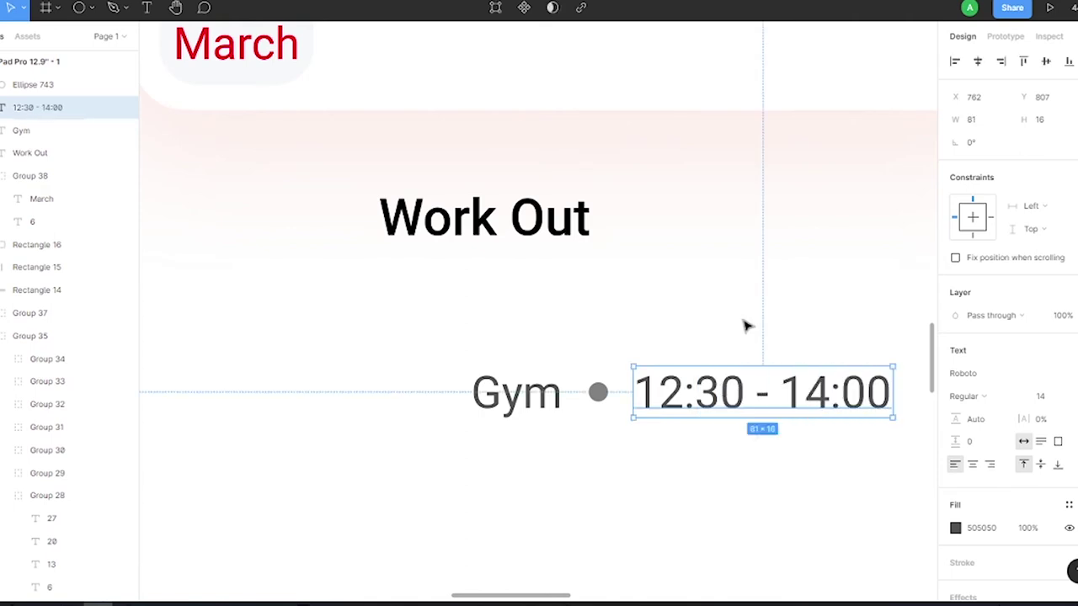
drag(850, 337, 458, 421)
key(ctrl+g)
drag(516, 393, 422, 278)
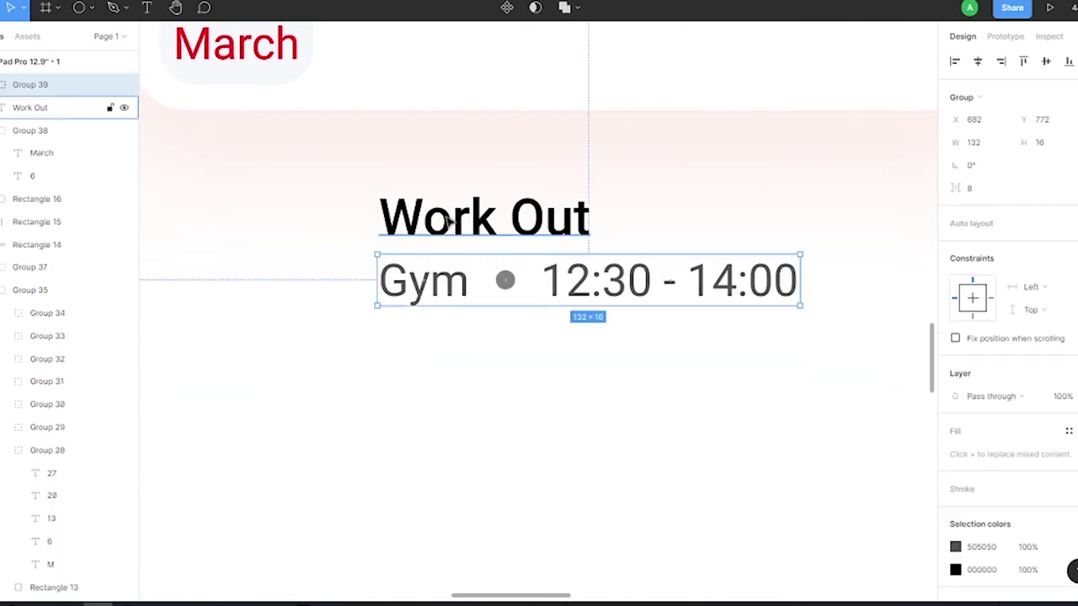
Group Work Out with its subline and move it beside the 6 March date.
shift+click(454, 217)
key(ctrl+g)
drag(454, 217, 291, 149)
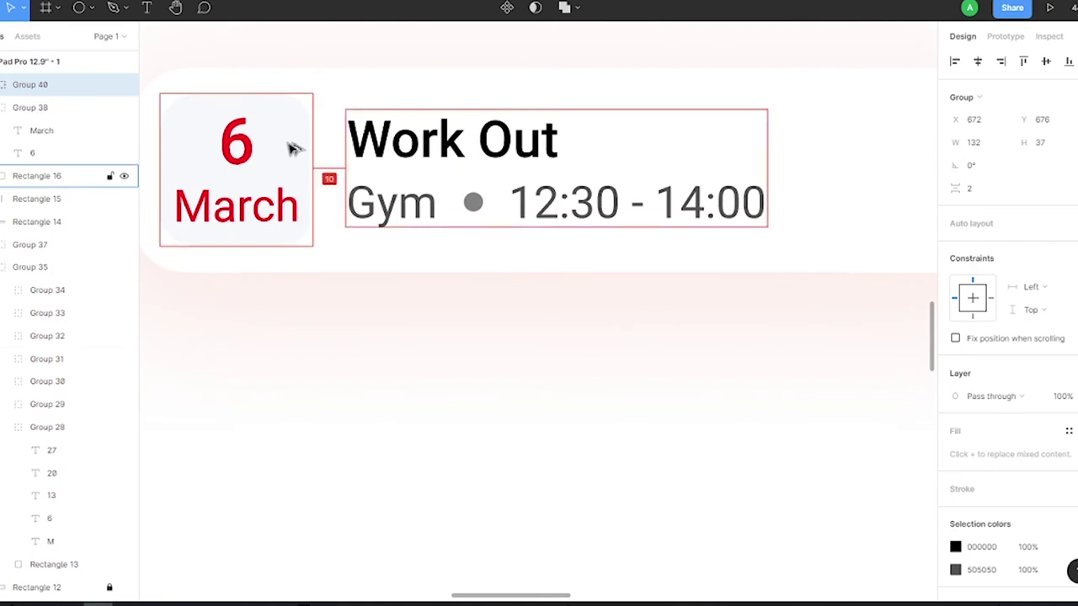
scroll(429, 257, down, 5)
scroll(429, 257, up, 5)
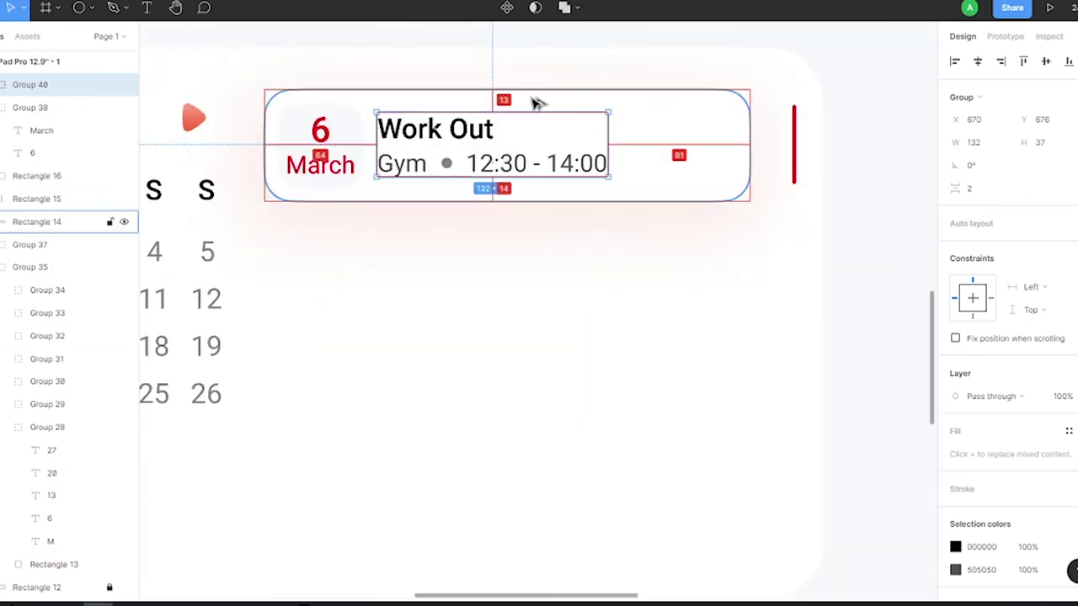
Set the Gym text, dot and time fills to grey.
click(443, 186)
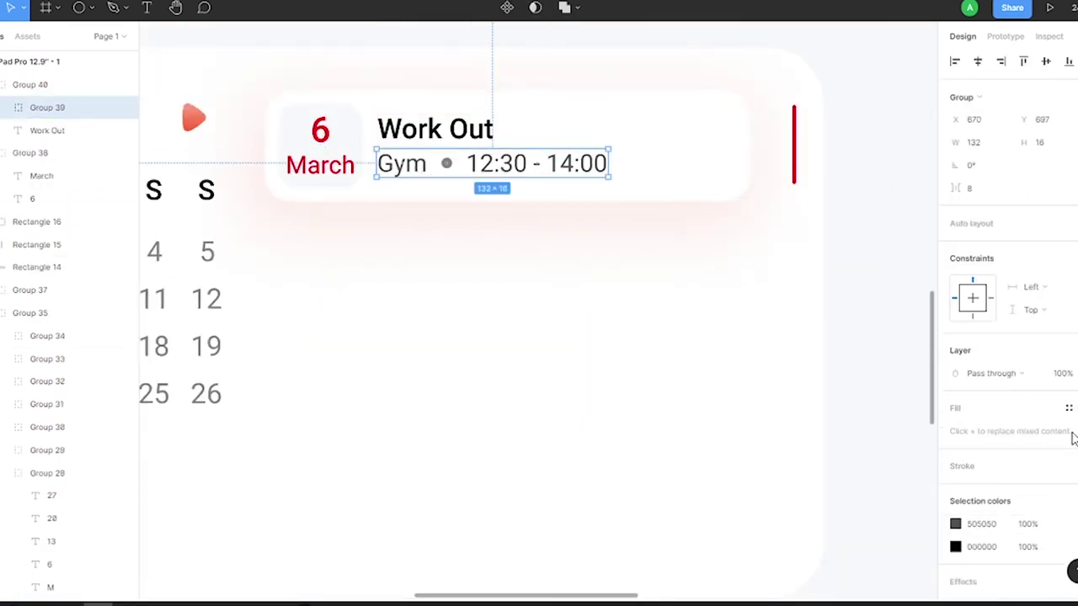
double_click(397, 169)
click(955, 505)
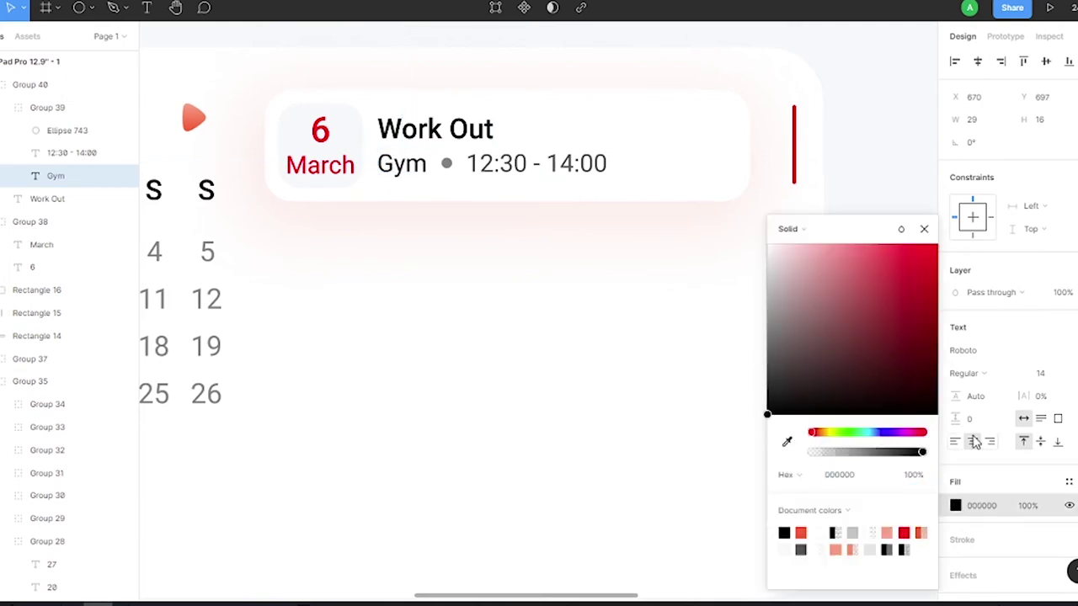
click(446, 163)
click(955, 349)
click(539, 163)
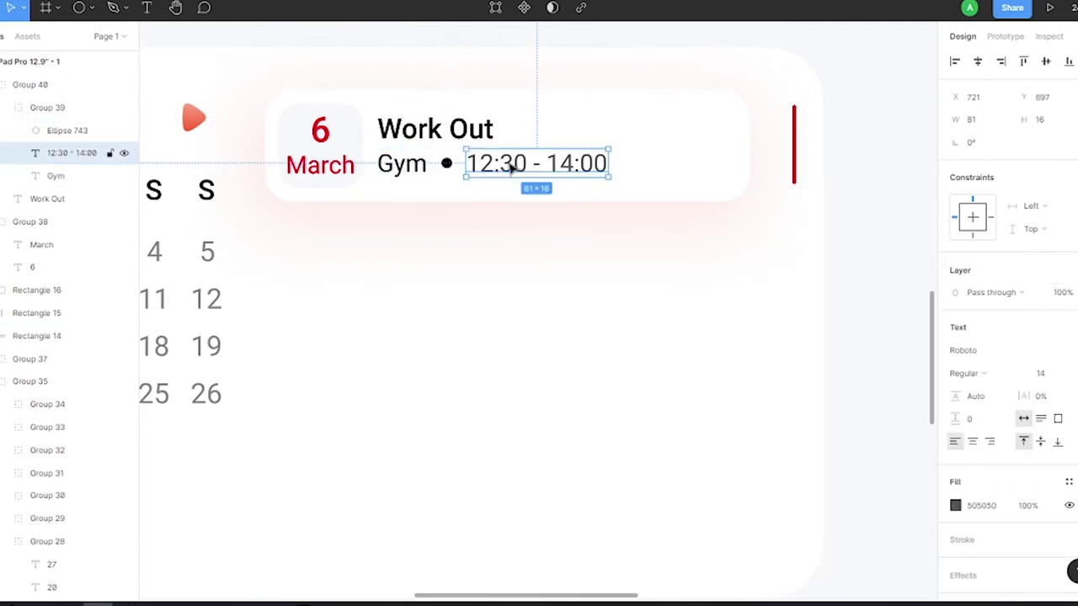
click(956, 505)
shift+click(446, 164)
shift+click(401, 163)
key(Escape)
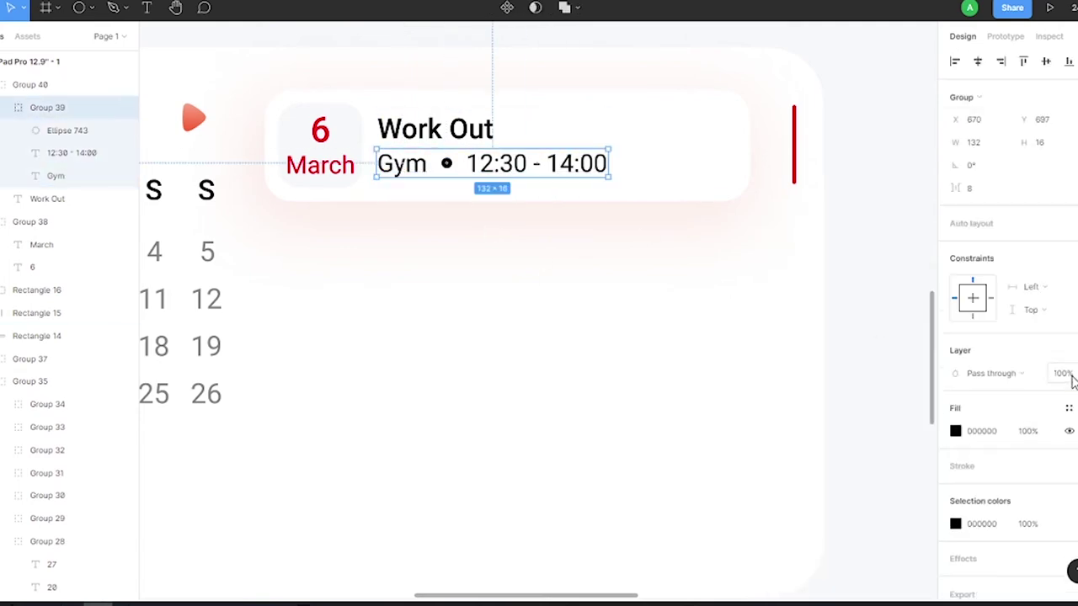
click(1062, 376)
scroll(705, 320, down, 5)
scroll(766, 431, down, 3)
Paste a copy of the calendar's red right arrow into the card's right side.
scroll(766, 431, up, 3)
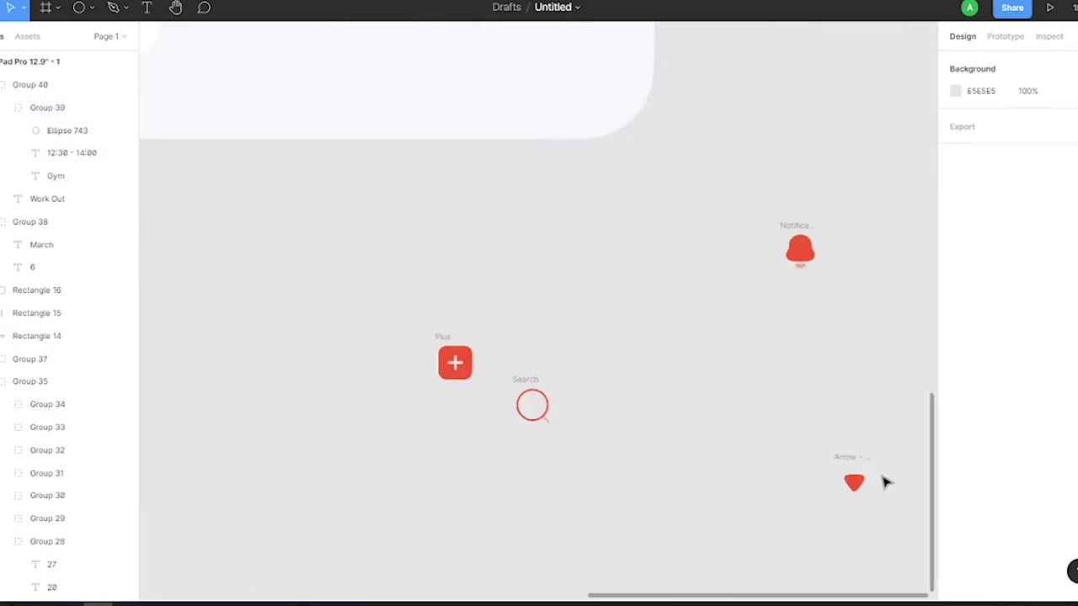
scroll(883, 481, down, 3)
click(449, 193)
key(ctrl+v)
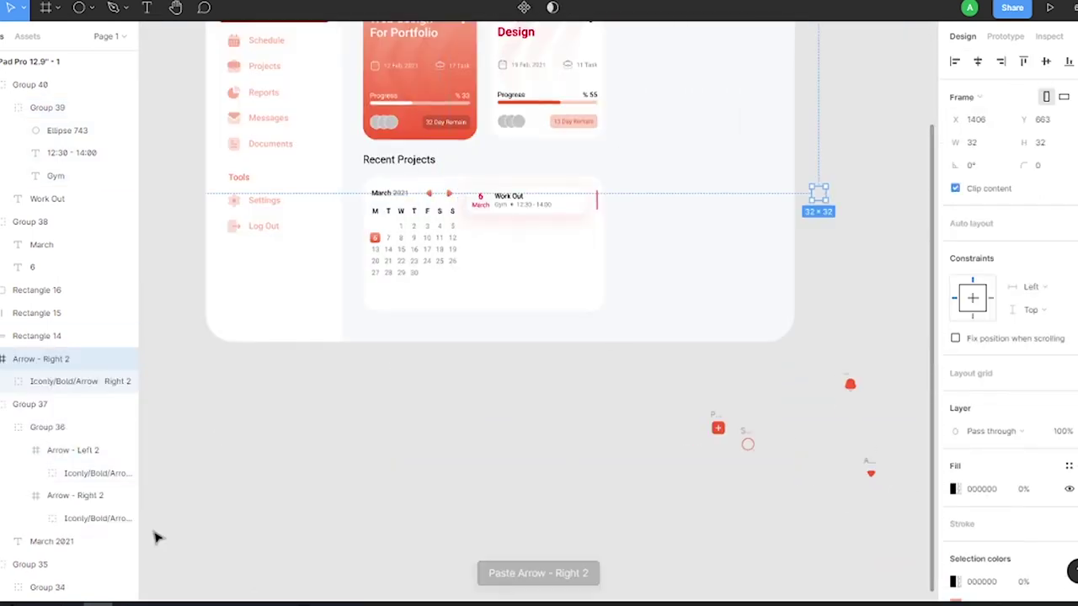
scroll(777, 204, up, 5)
scroll(285, 259, right, 5)
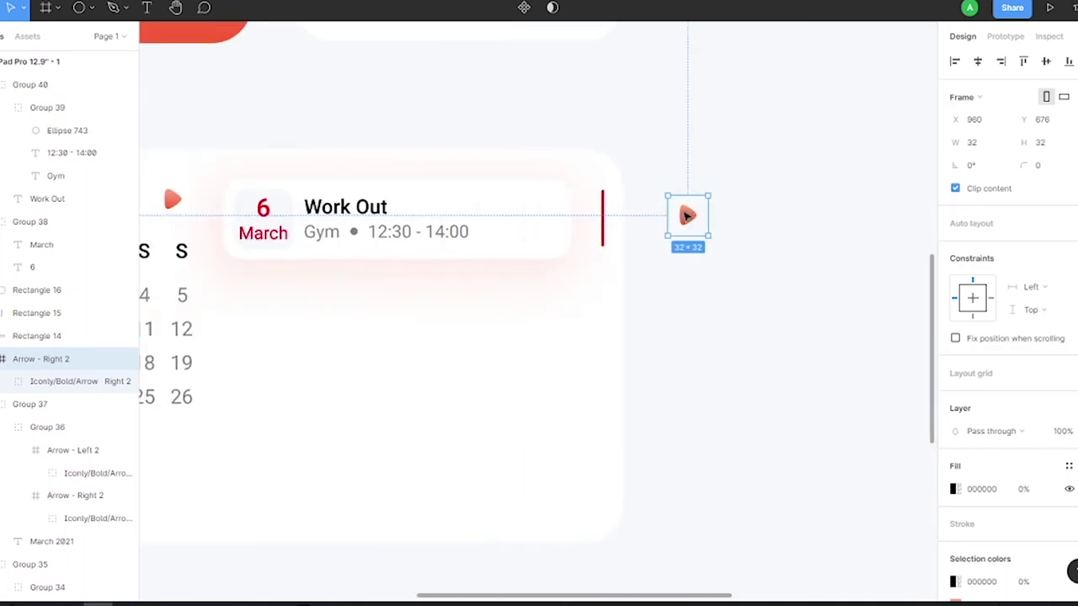
drag(685, 217, 535, 219)
Group the arrow, Work Out text, date and light square into one card.
click(435, 221)
click(537, 220)
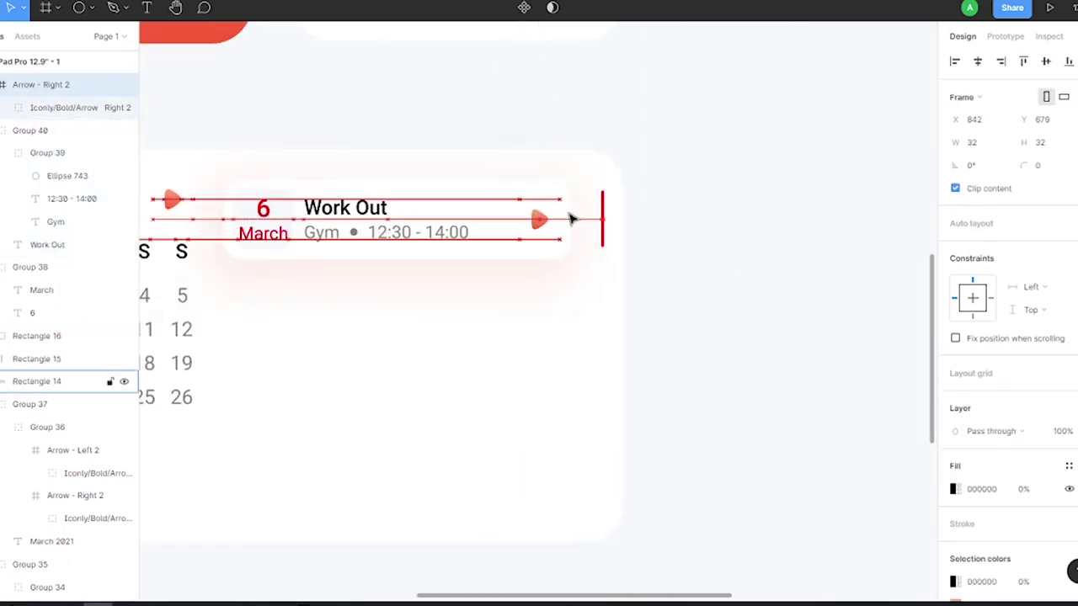
shift+click(354, 212)
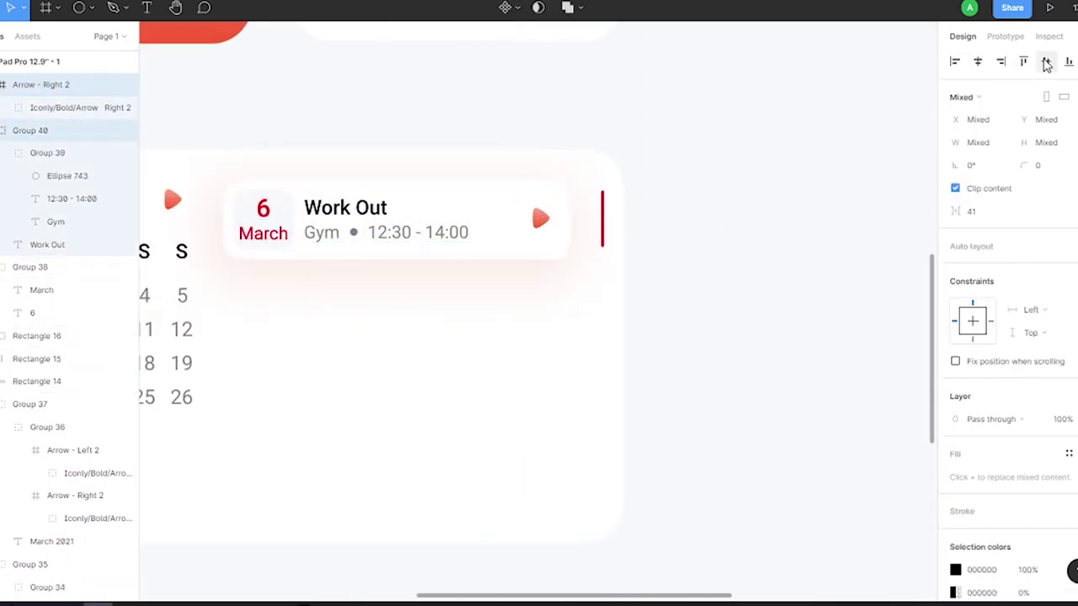
shift+click(264, 220)
shift+click(277, 193)
key(ctrl+g)
Alt-drag duplicates of the card downward, spaced 16 apart.
drag(349, 212, 392, 260)
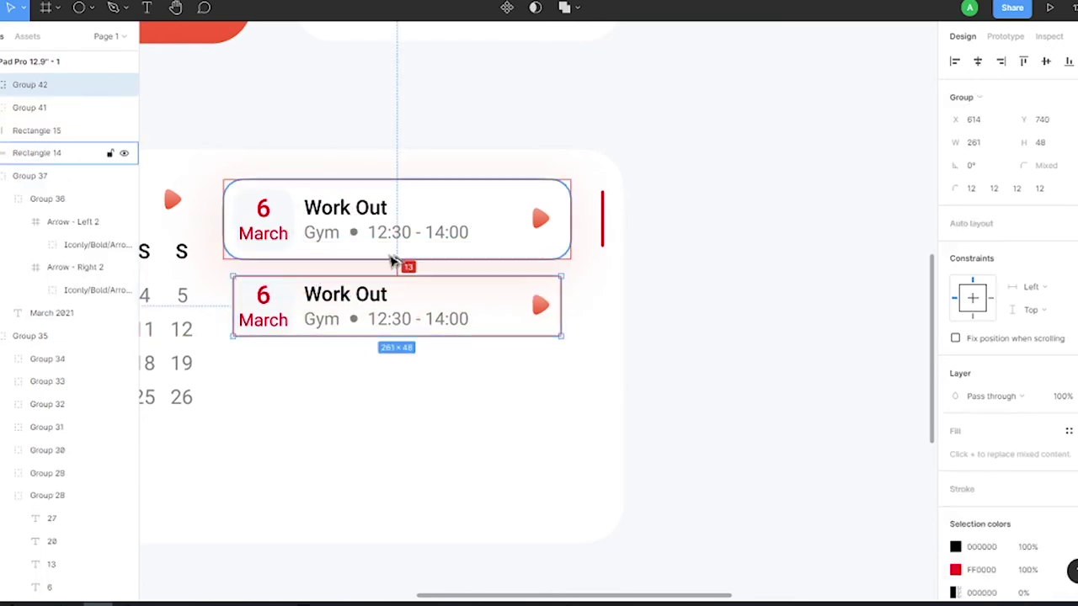
mouse_move(393, 298)
mouse_down()
mouse_move(348, 379)
mouse_move(362, 457)
mouse_up()
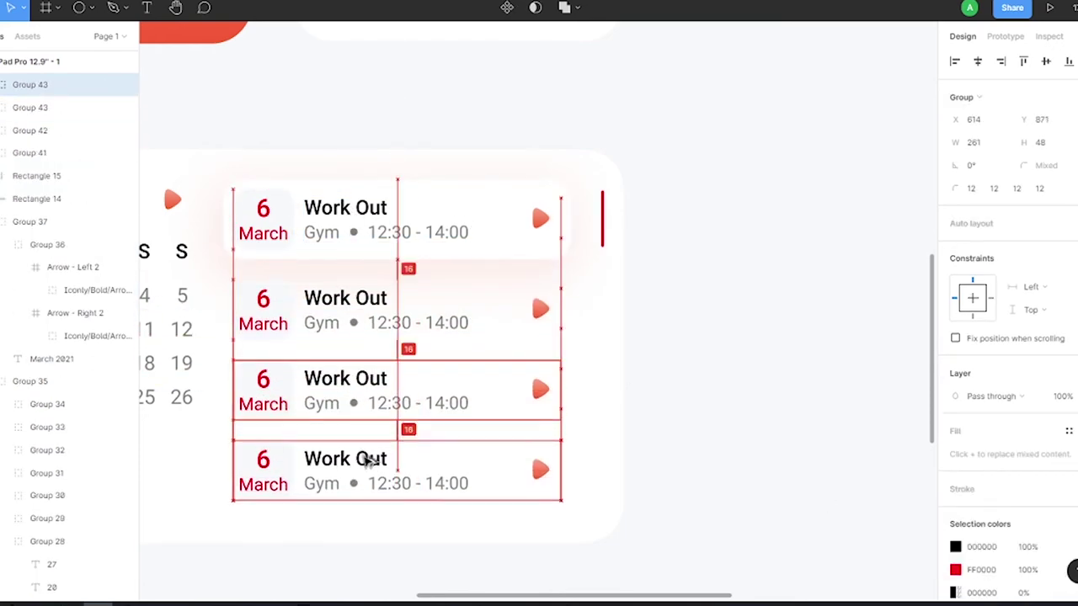
scroll(686, 361, down, 5)
scroll(488, 385, up, 5)
drag(489, 384, 486, 478)
Retitle the duplicated cards' Work Out text as Lunch, Sketch Class, Movie and Sleep.
click(861, 384)
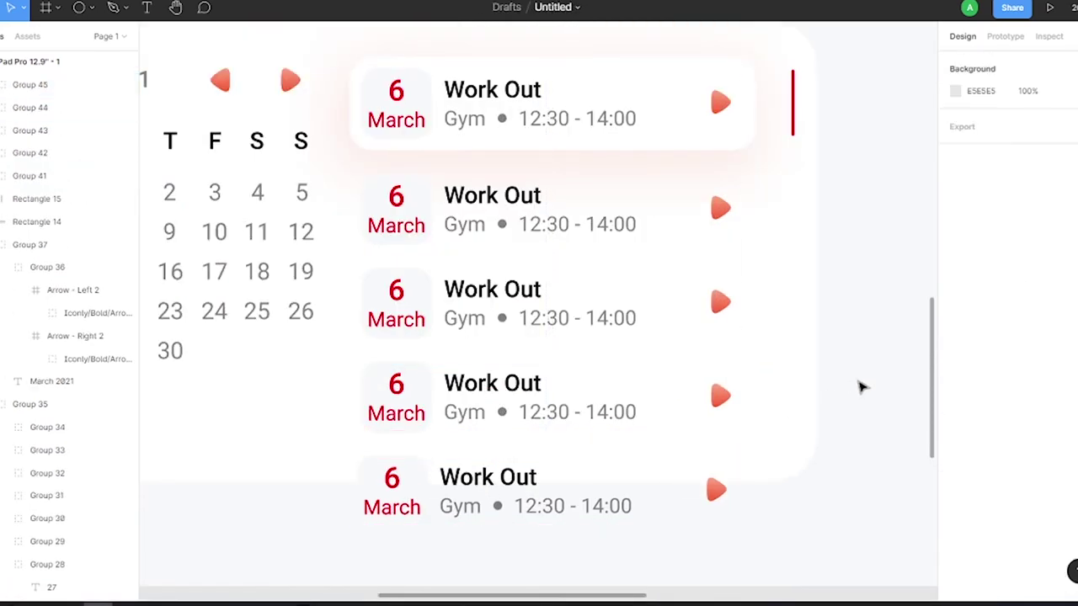
click(483, 200)
double_click(493, 197)
double_click(536, 195)
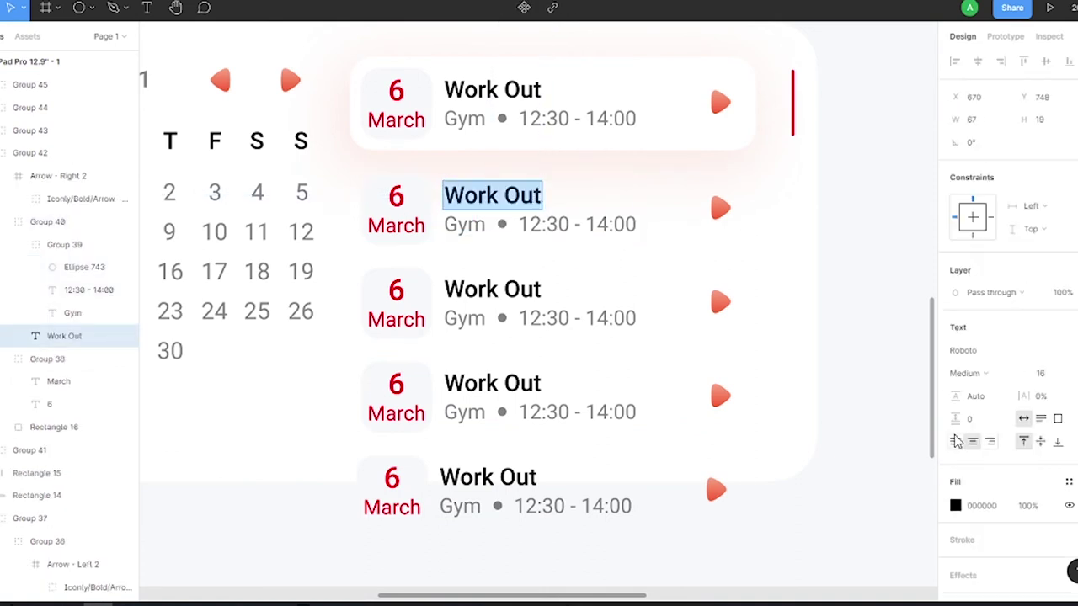
text(Lunch)
click(532, 290)
text(Sketch)
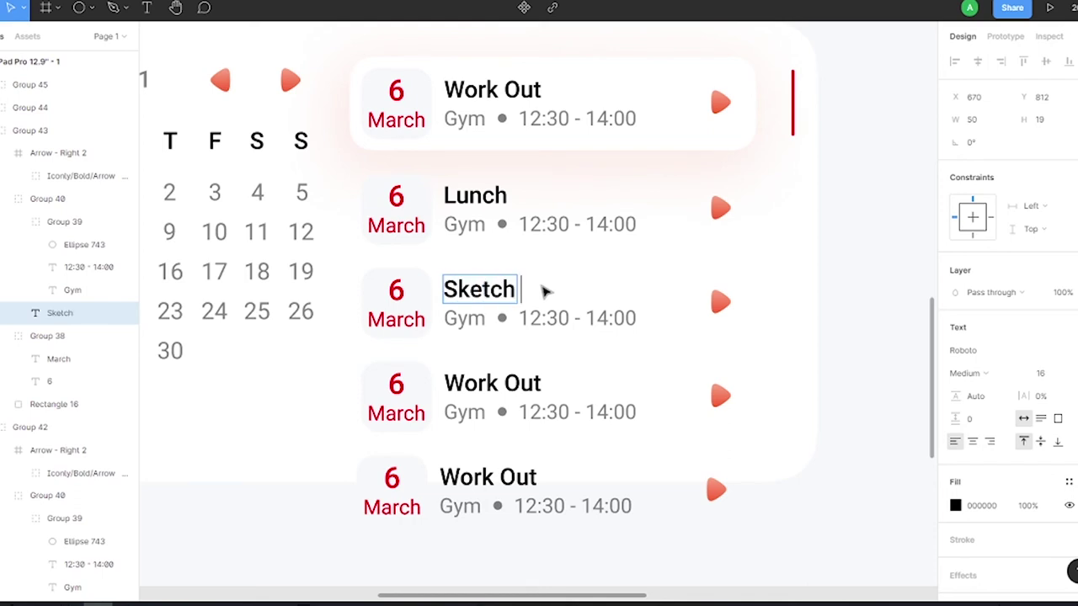
text(Class)
double_click(504, 383)
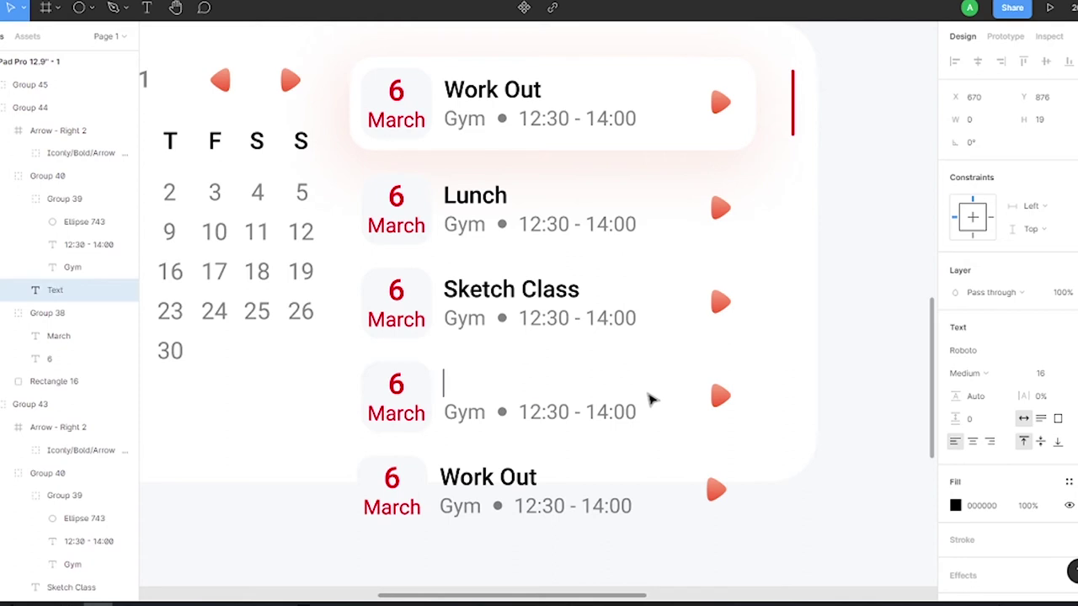
text(Movie)
double_click(534, 478)
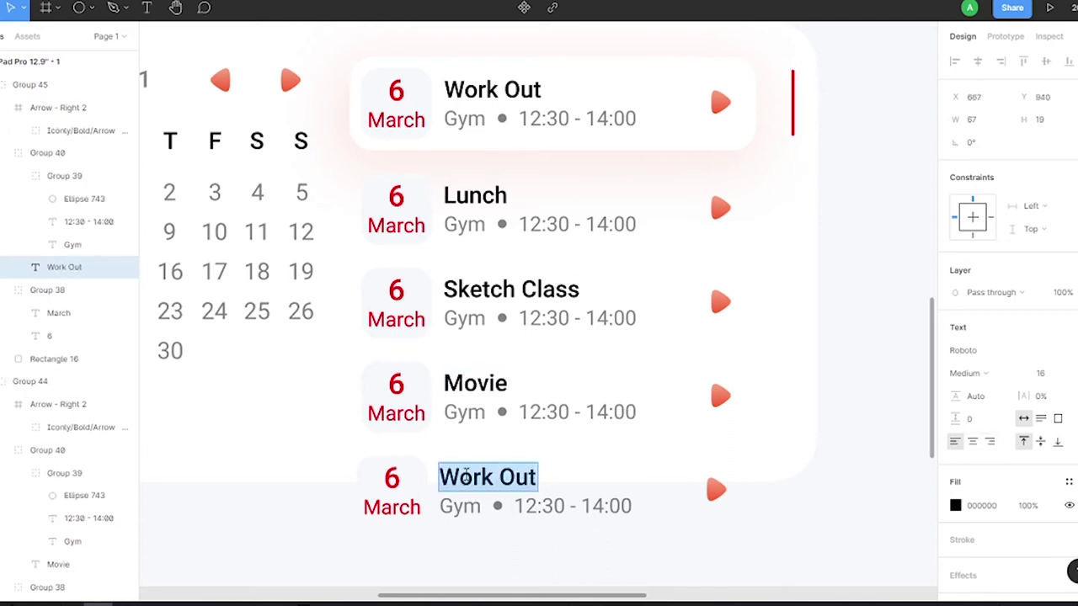
click(469, 477)
text(Sleep)
click(503, 224)
Remove the Gym label and dot from Lunch and set its time to 14:30 - 15:00.
double_click(476, 227)
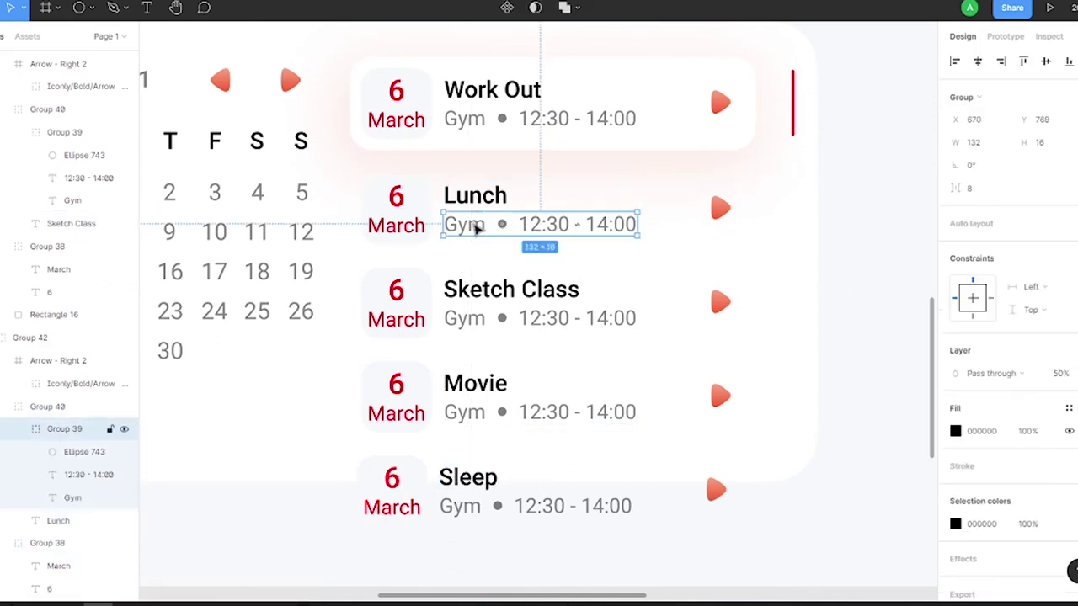
key(Escape)
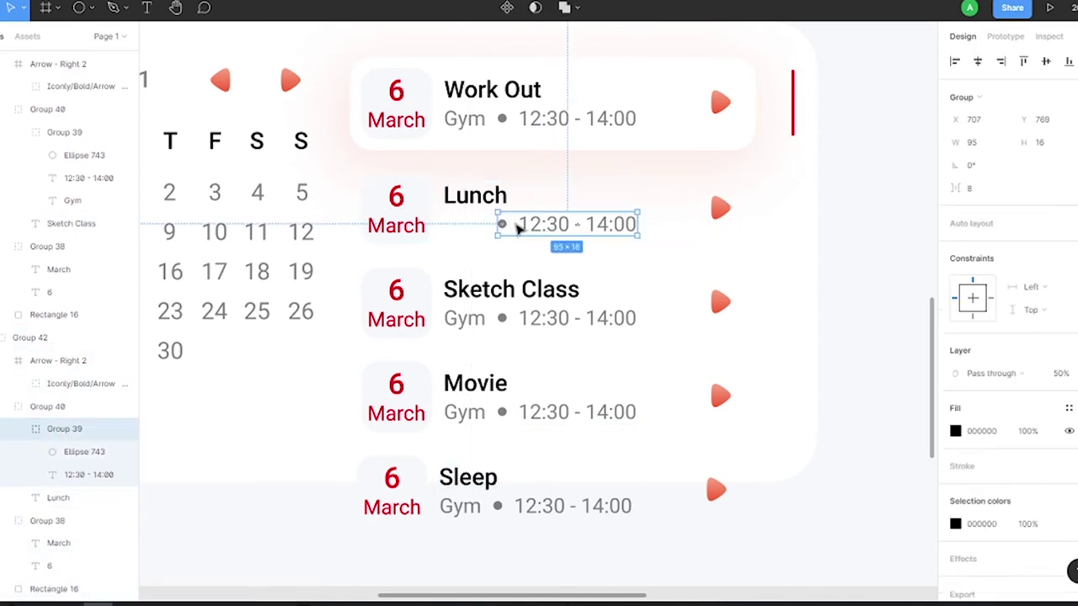
key(Delete)
double_click(462, 226)
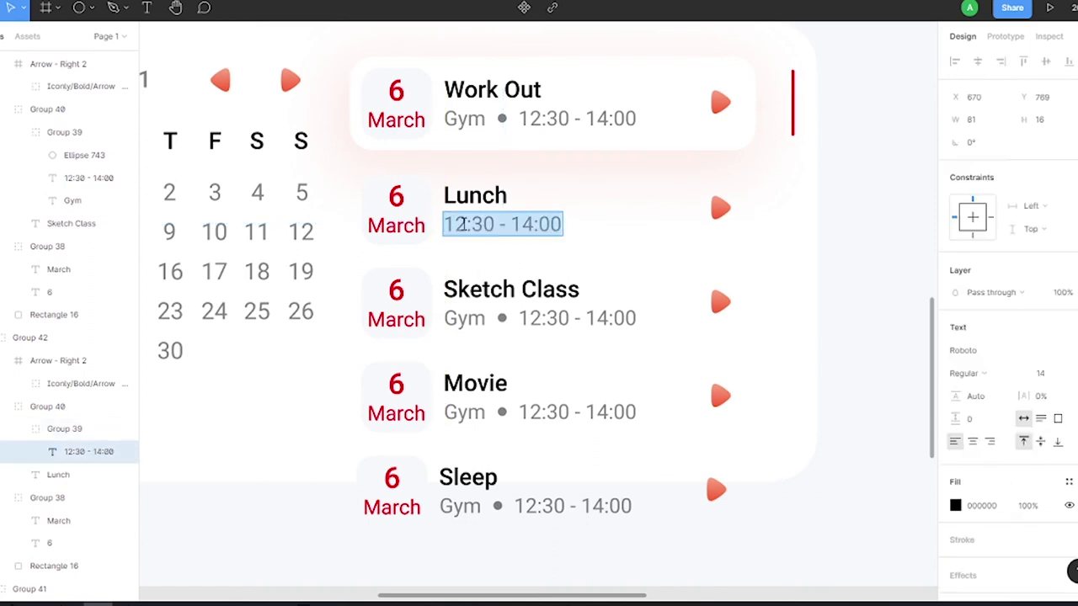
text(4)
key(BackSpace)
text(5)
Change the Sketch Class line to Art • 15:30 - 18:00.
click(465, 317)
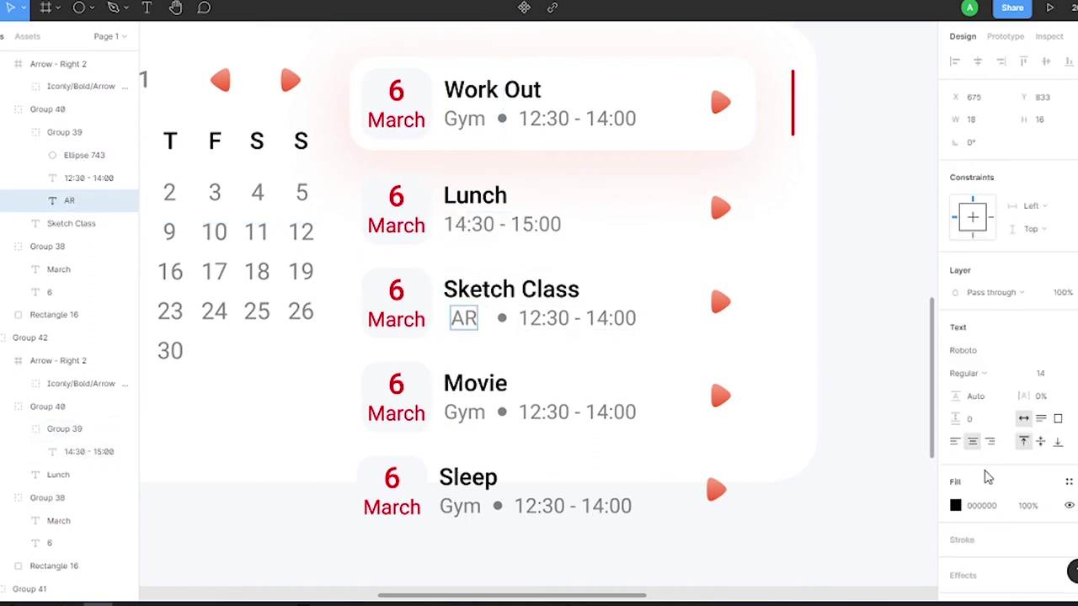
drag(503, 319, 456, 324)
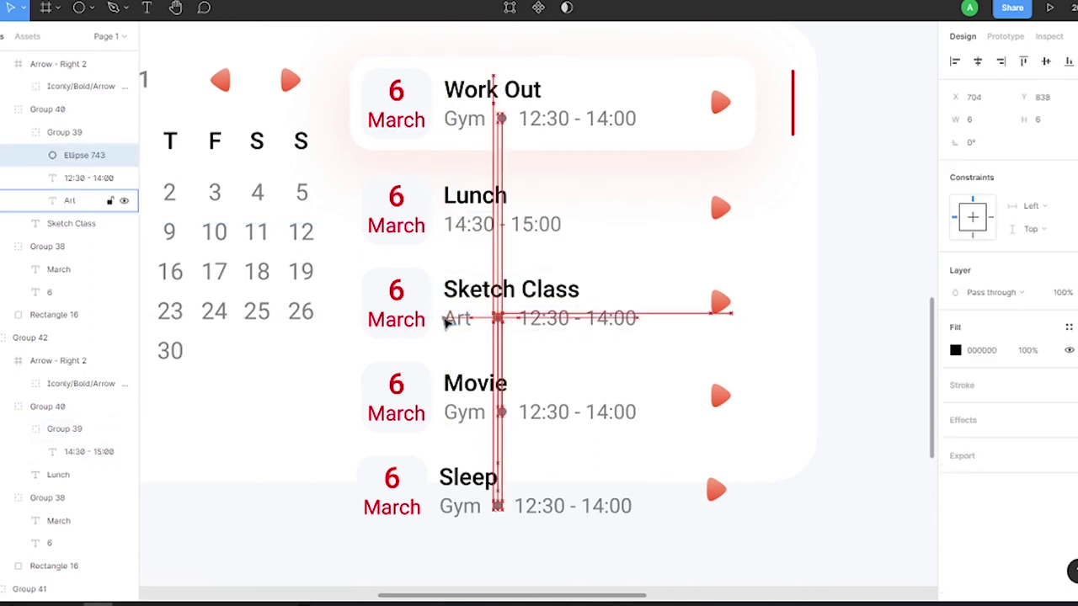
click(543, 324)
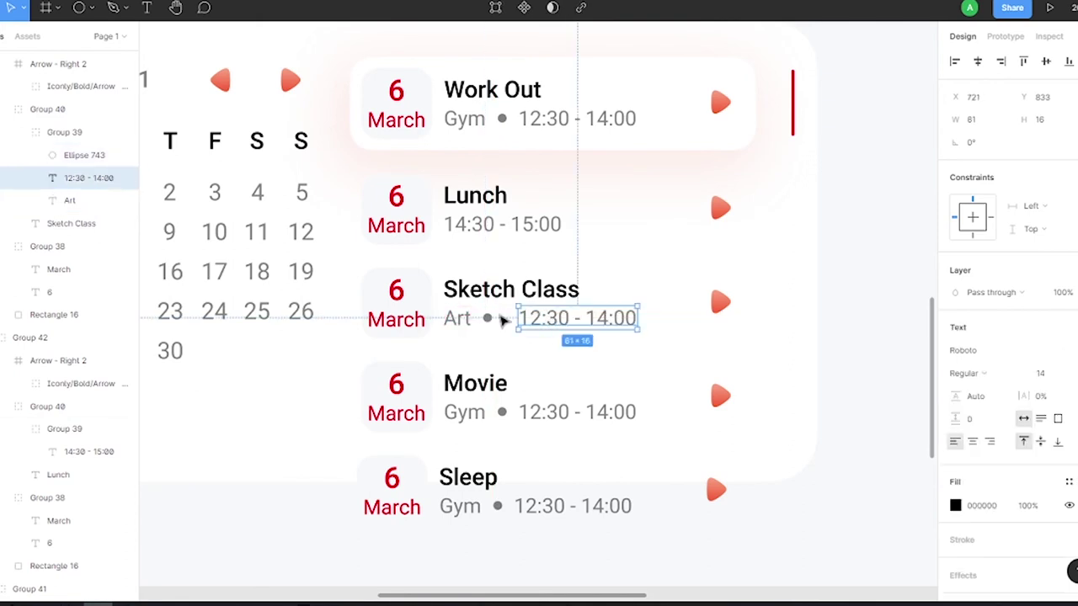
double_click(539, 317)
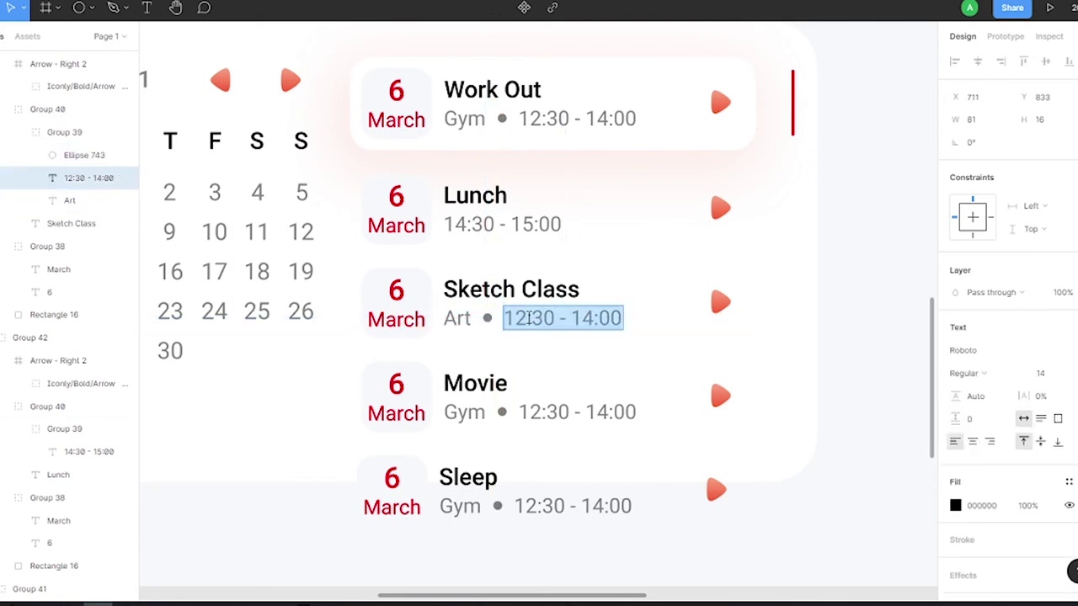
click(474, 410)
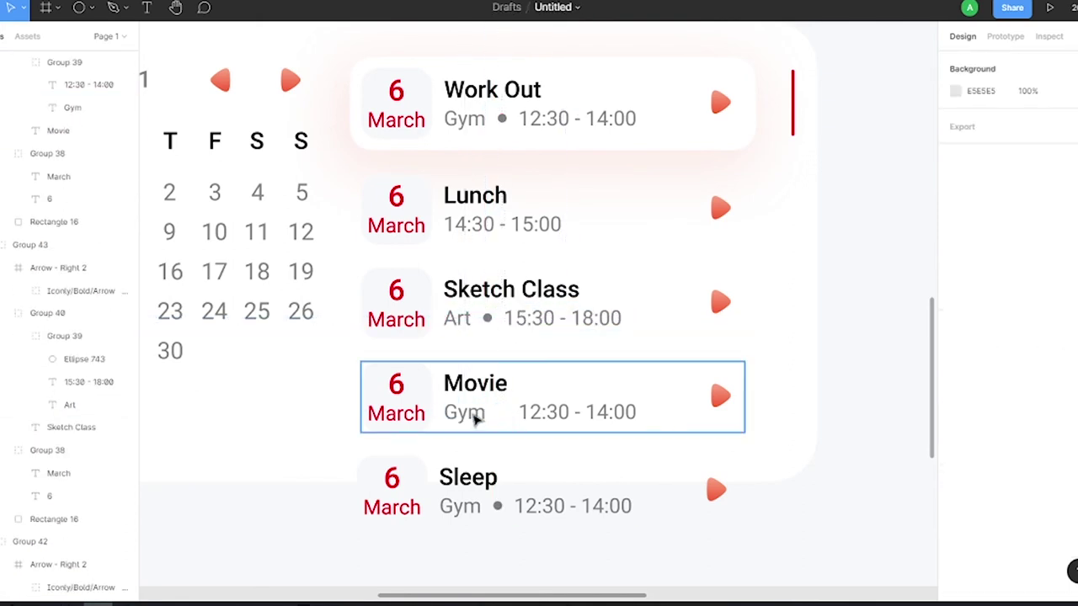
Delete Movie's Gym label and dot and set its time to 19:30 - 21:00.
key(Delete)
click(538, 412)
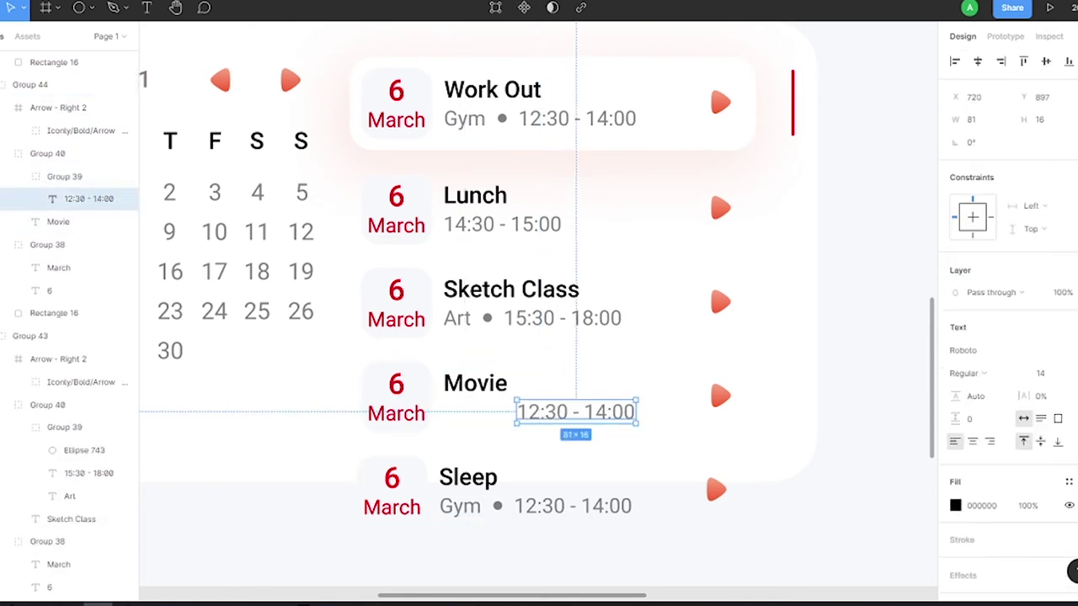
drag(538, 411, 463, 412)
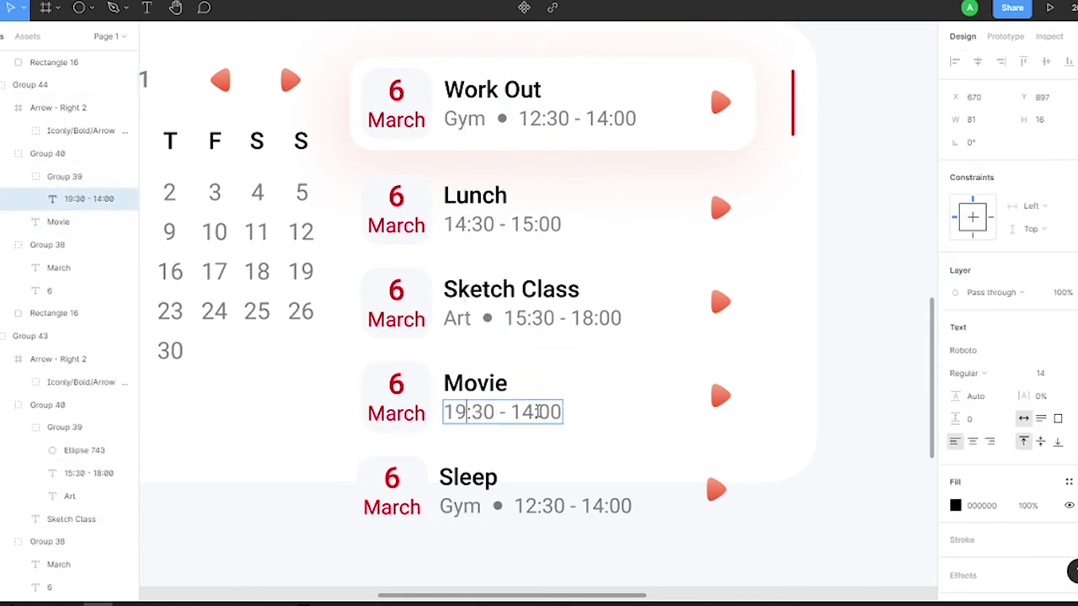
text(2)
Delete Sleep's Gym label and dot and set its time to 22:00.
click(460, 506)
key(Delete)
click(498, 506)
key(Delete)
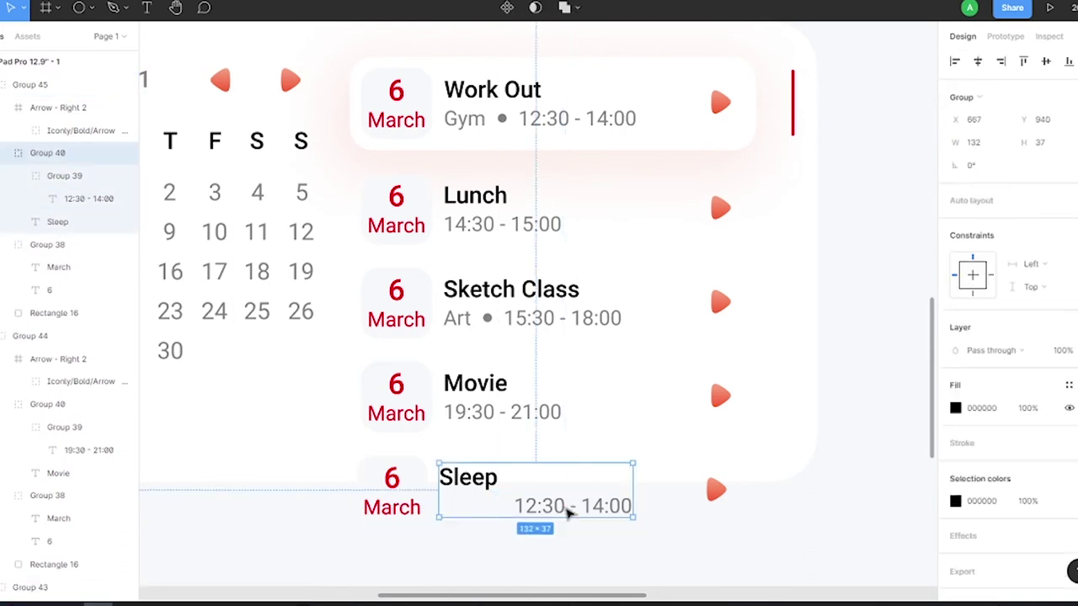
drag(520, 543, 486, 544)
double_click(459, 506)
text(22)
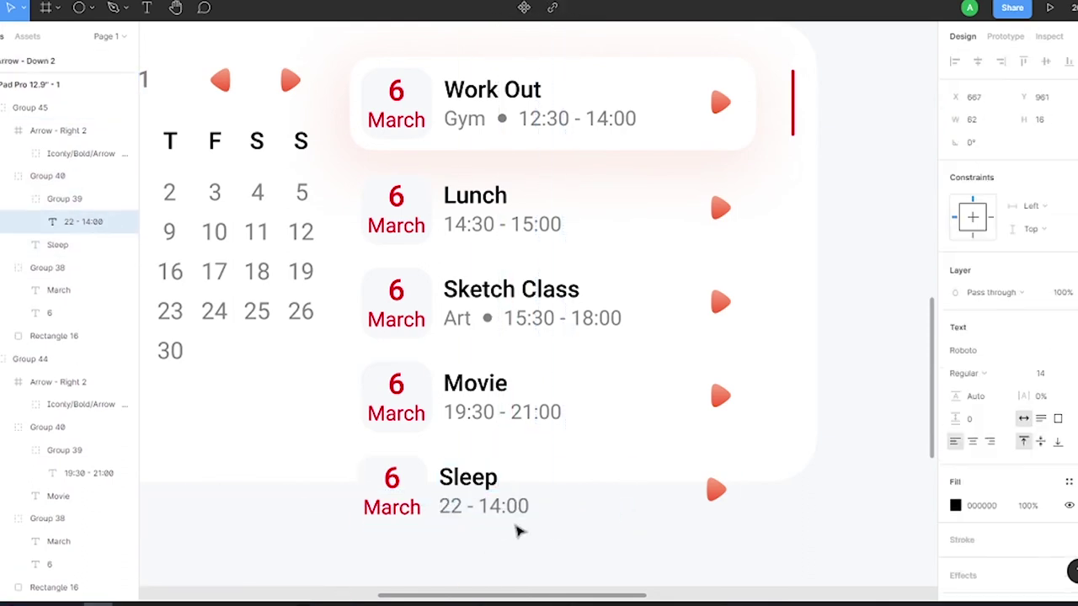
key(BackSpace)
key(Escape)
key(Escape)
Mask the schedule list with a pasted copy of the card's rounded shape.
scroll(614, 322, down, 3)
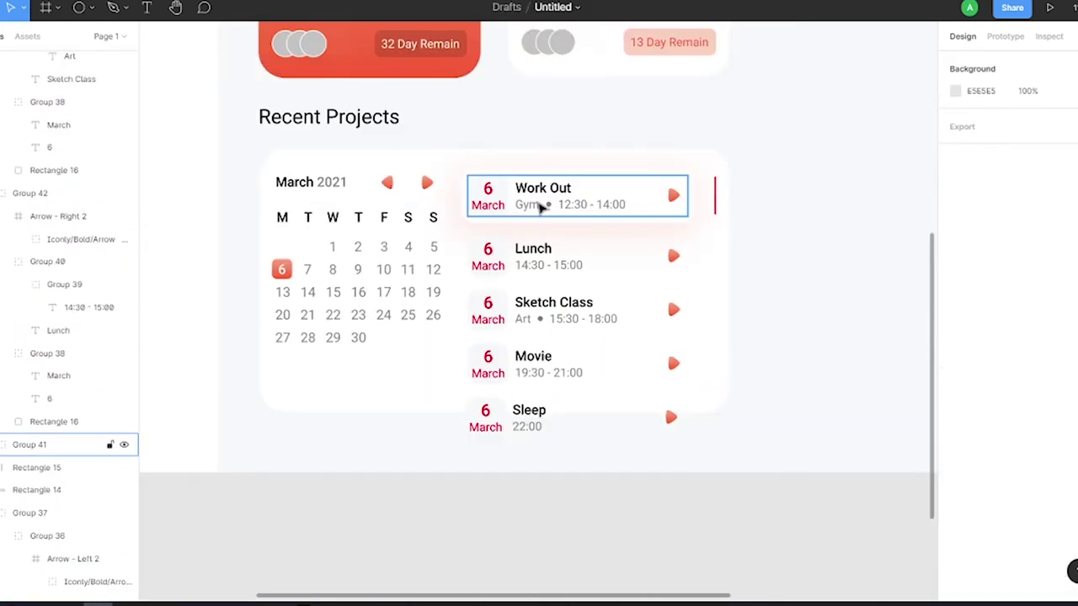
key(ctrl+v)
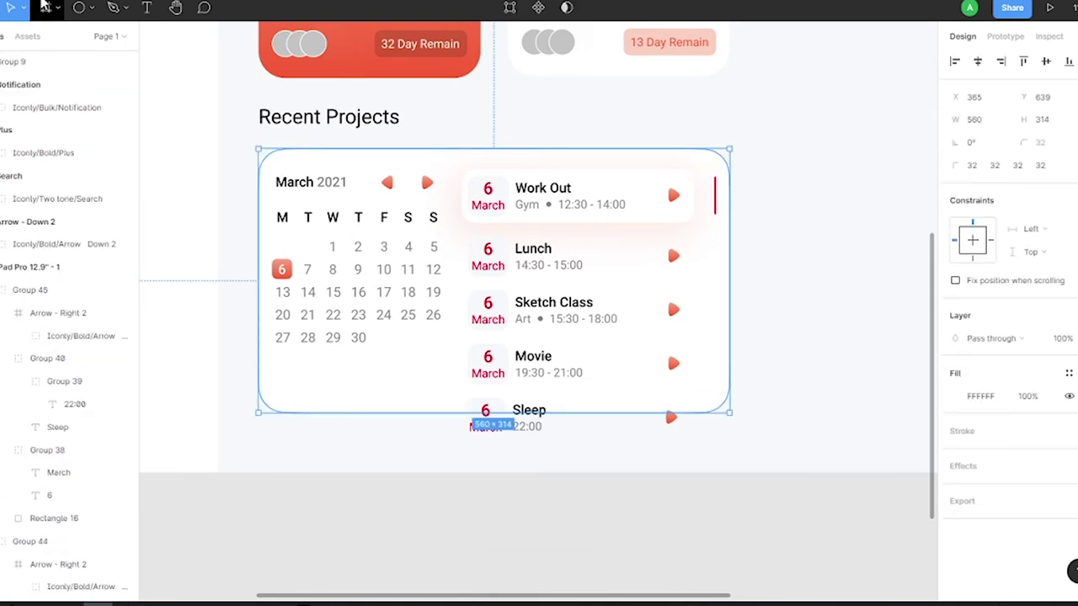
click(510, 425)
drag(11, 313, 12, 286)
shift+click(479, 342)
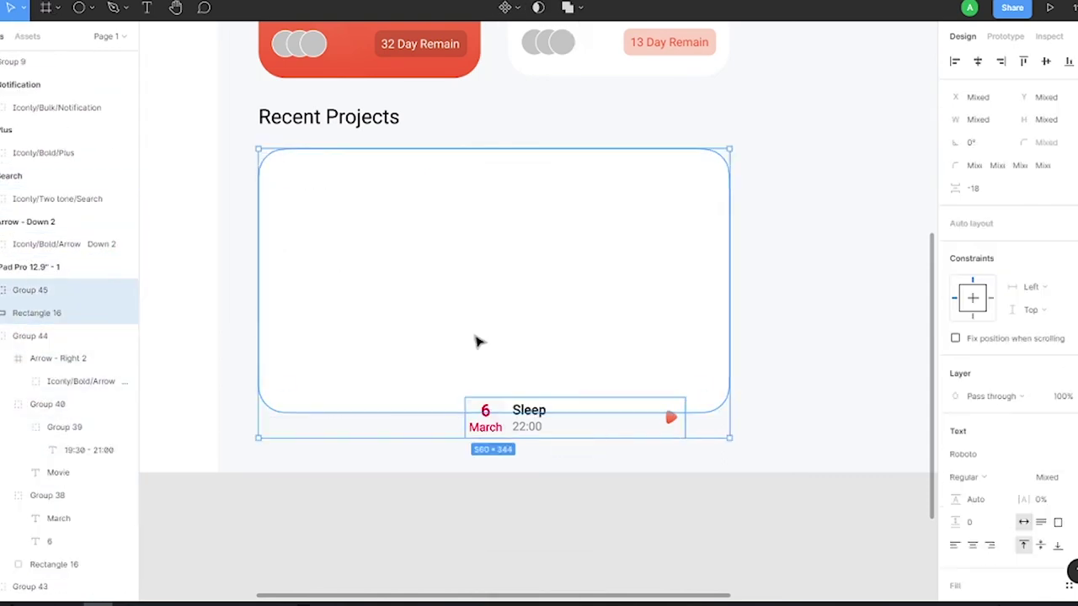
key(ctrl+alt+m)
click(724, 478)
Draw a grey 321×332 rectangle to the right of the project cards.
scroll(580, 270, down, 5)
scroll(813, 234, up, 3)
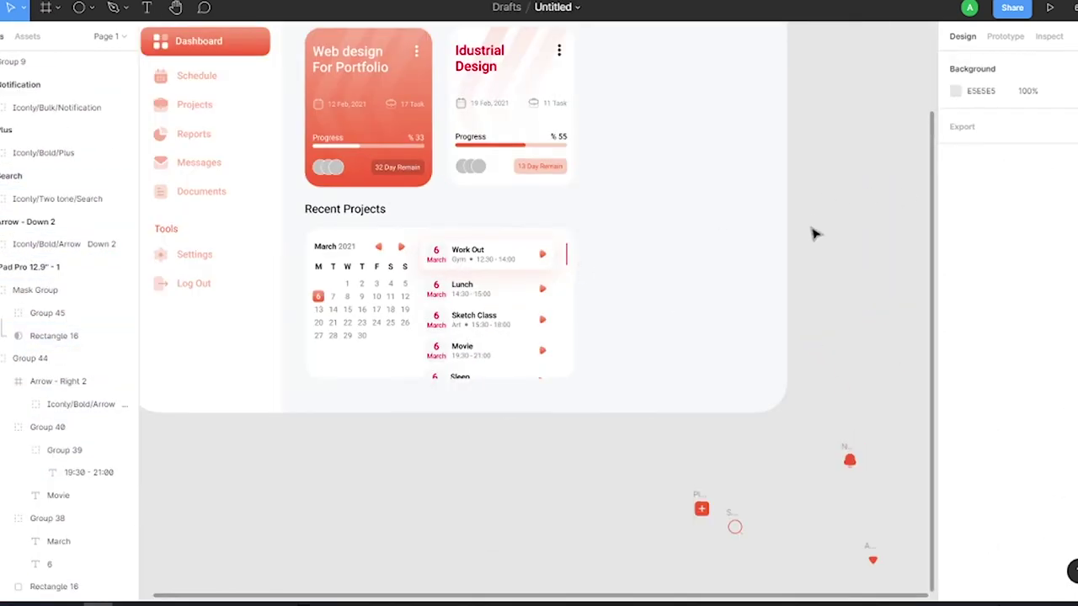
scroll(802, 242, up, 2)
click(454, 98)
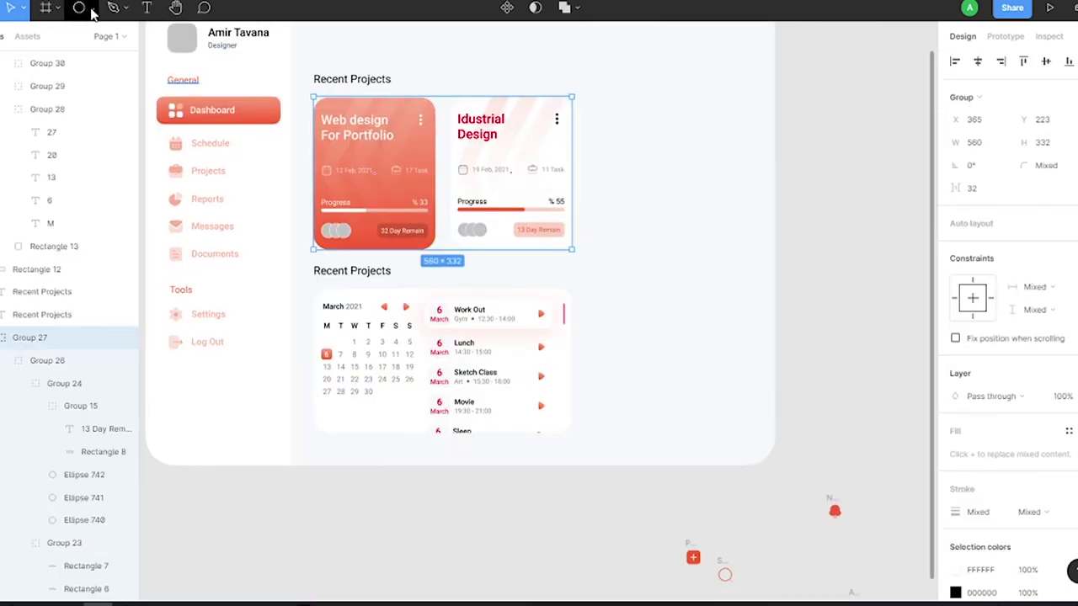
key(r)
drag(749, 85, 636, 238)
click(1013, 123)
Line the new grey rectangle up beside the two project cards.
mouse_move(673, 151)
mouse_down()
mouse_move(765, 135)
mouse_move(695, 177)
mouse_up()
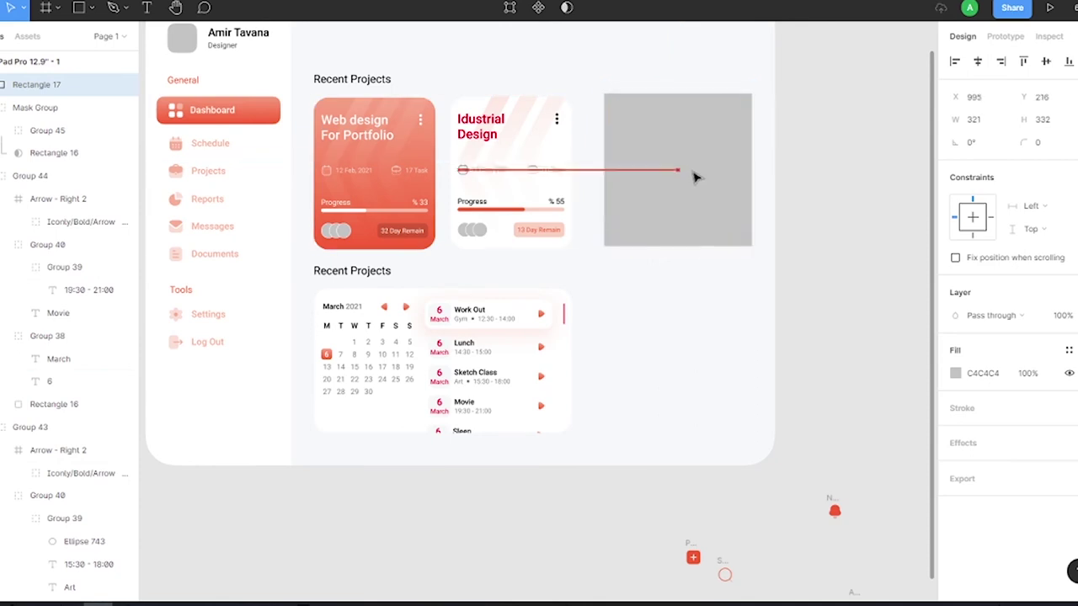
click(550, 110)
shift+click(644, 118)
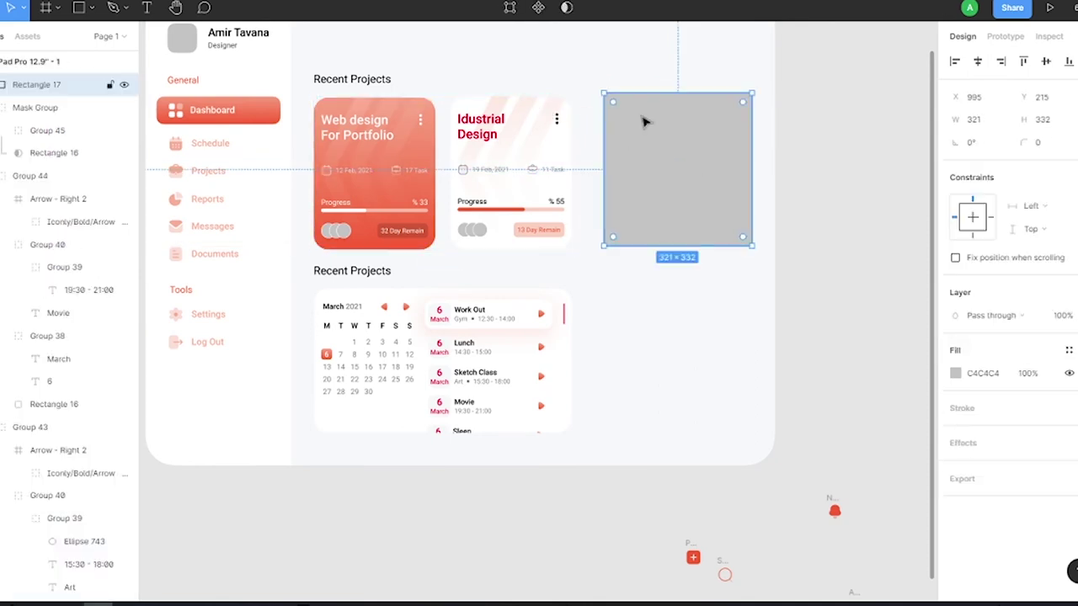
click(720, 118)
shift+click(472, 132)
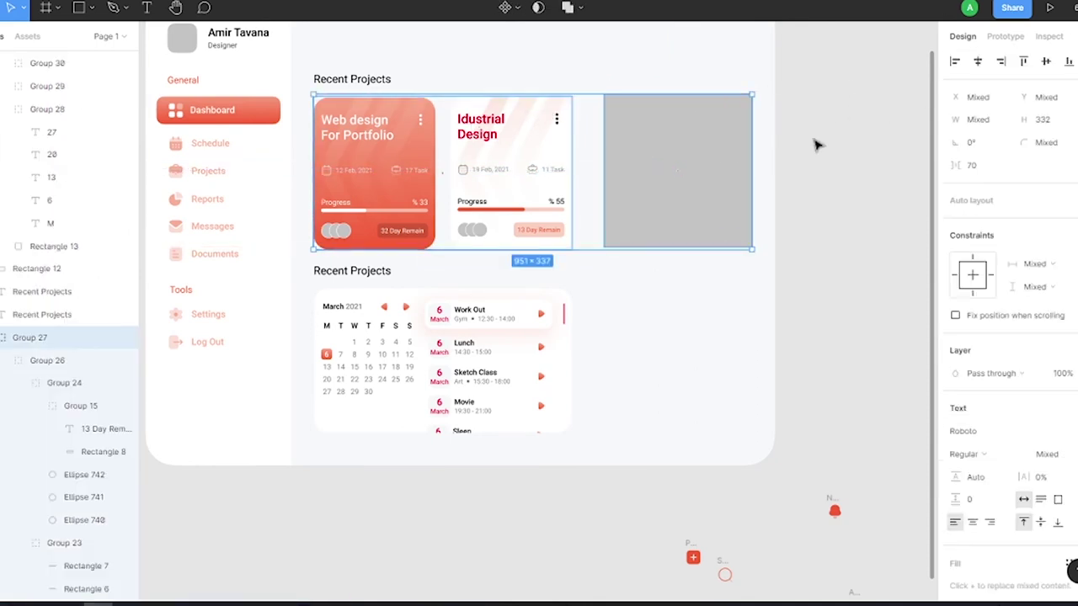
click(614, 137)
drag(615, 137, 615, 138)
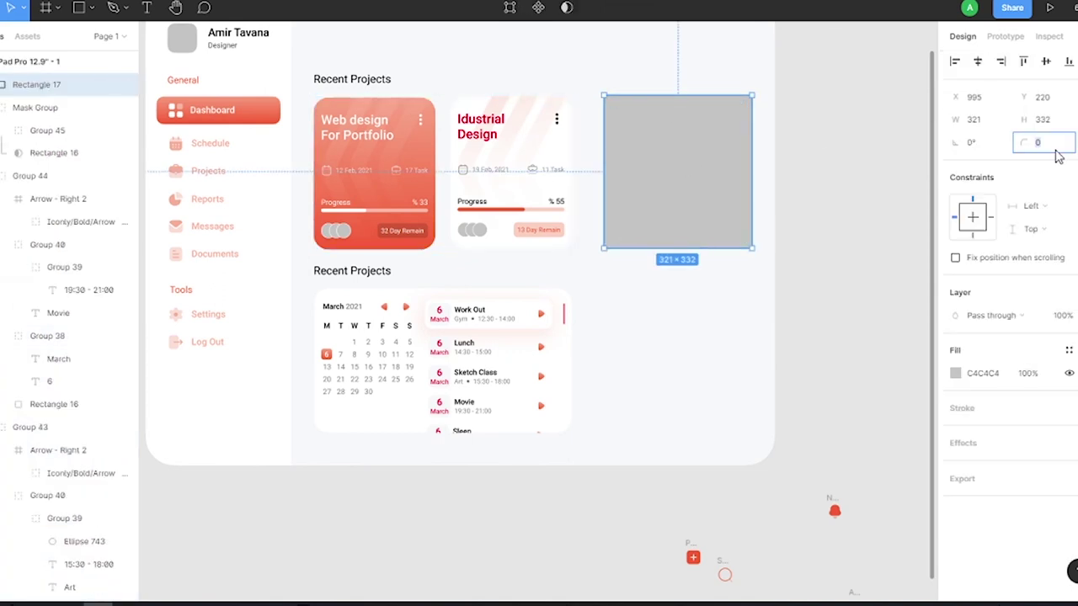
Give the rectangle a 32 corner radius and a white fill.
text(32)
key(Return)
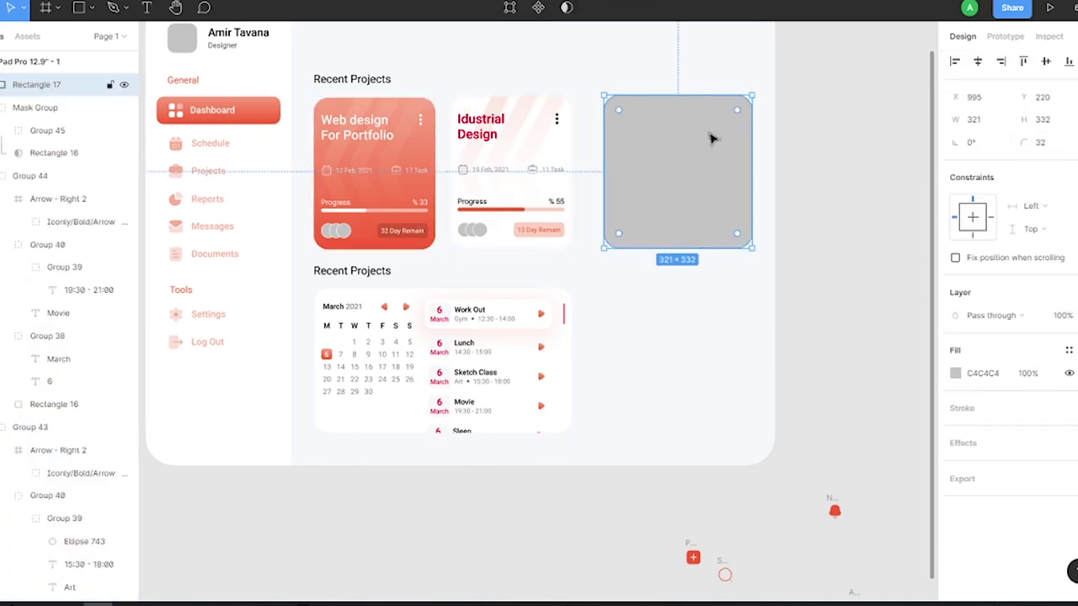
click(1062, 143)
click(1063, 165)
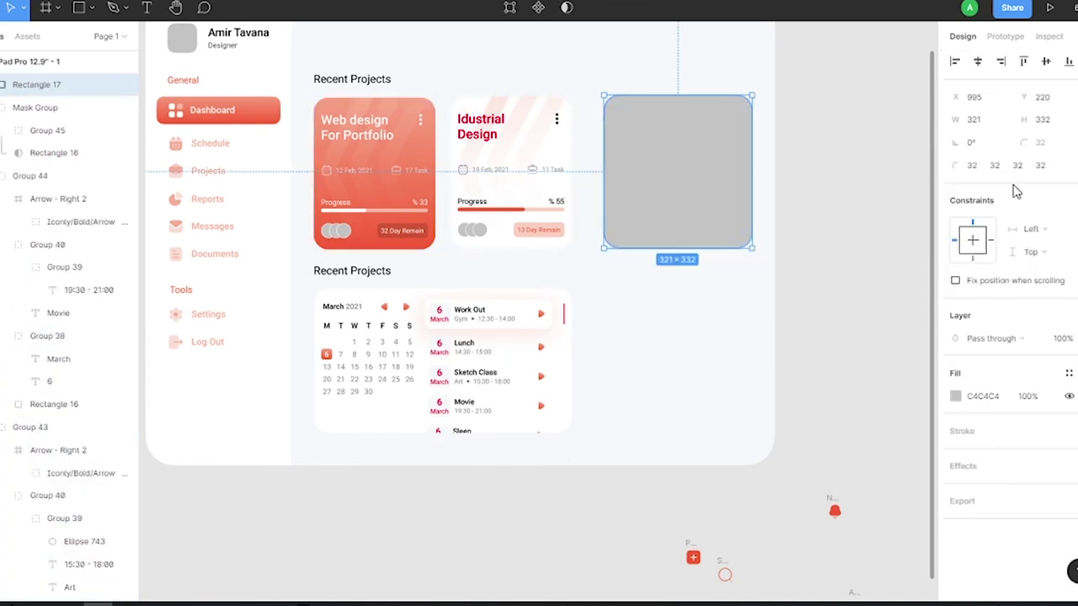
click(954, 395)
Duplicate the Recent Projects heading above the new card and top-align the card with the project cards.
drag(359, 80, 639, 81)
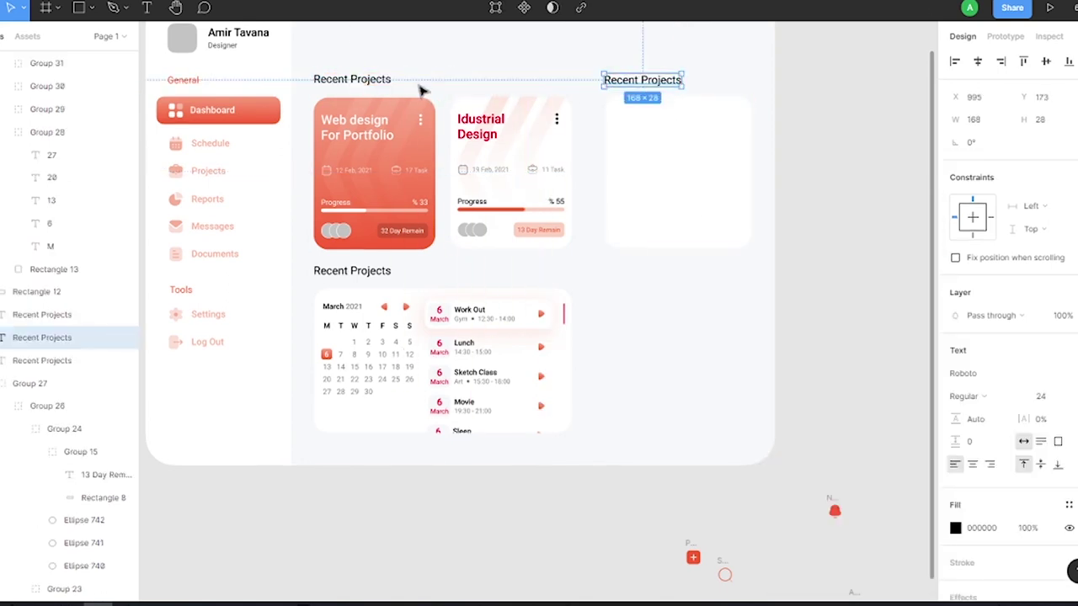
shift+click(392, 80)
click(671, 142)
shift+click(533, 199)
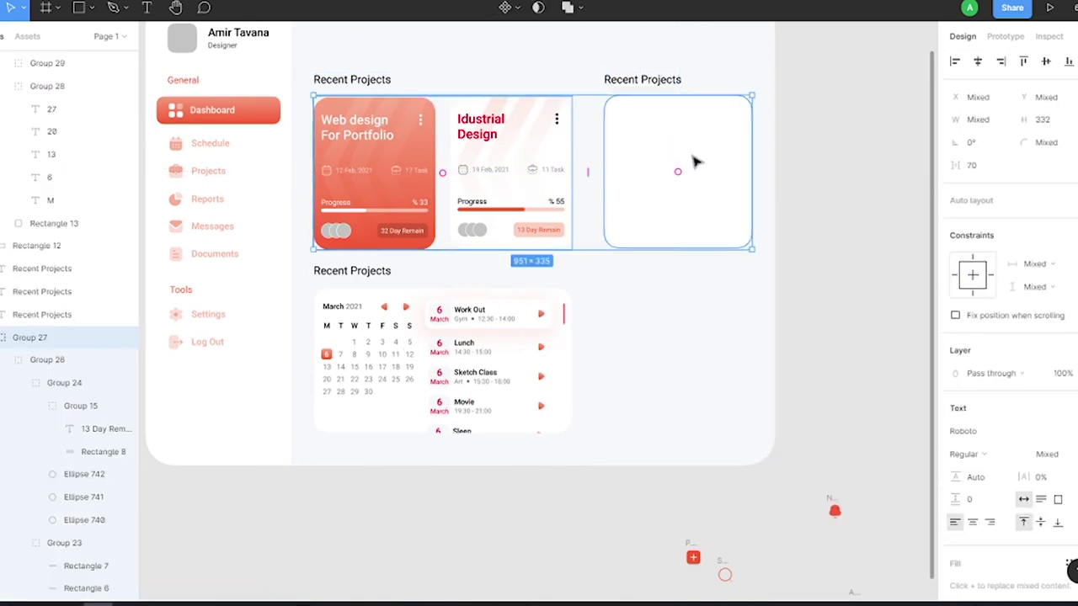
click(1044, 63)
Check the layout by selecting the General label, calendar card, new card and both Recent Projects headings.
click(343, 273)
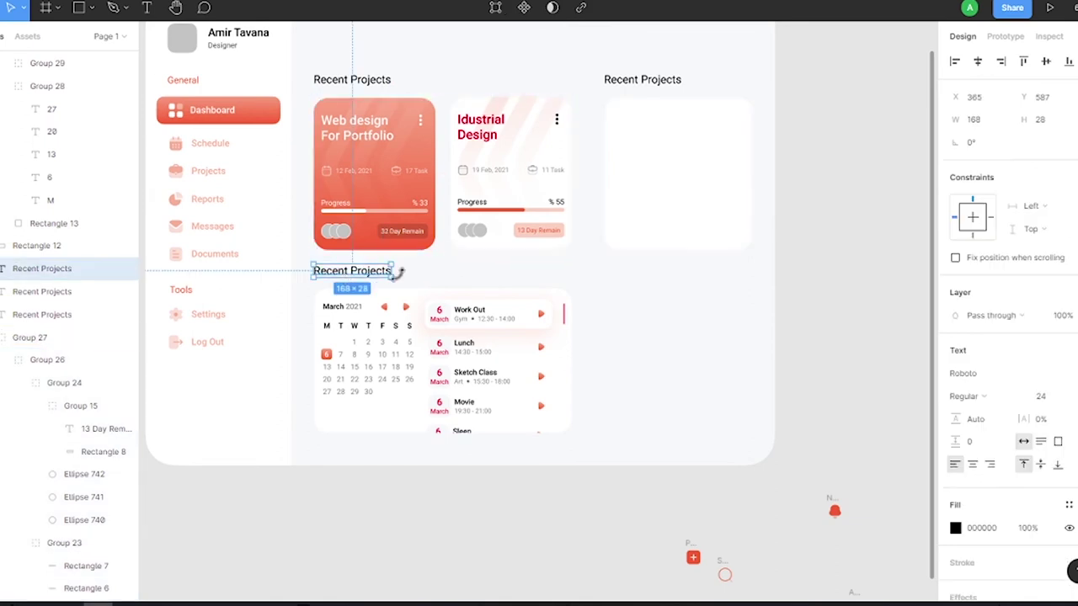
shift+click(174, 82)
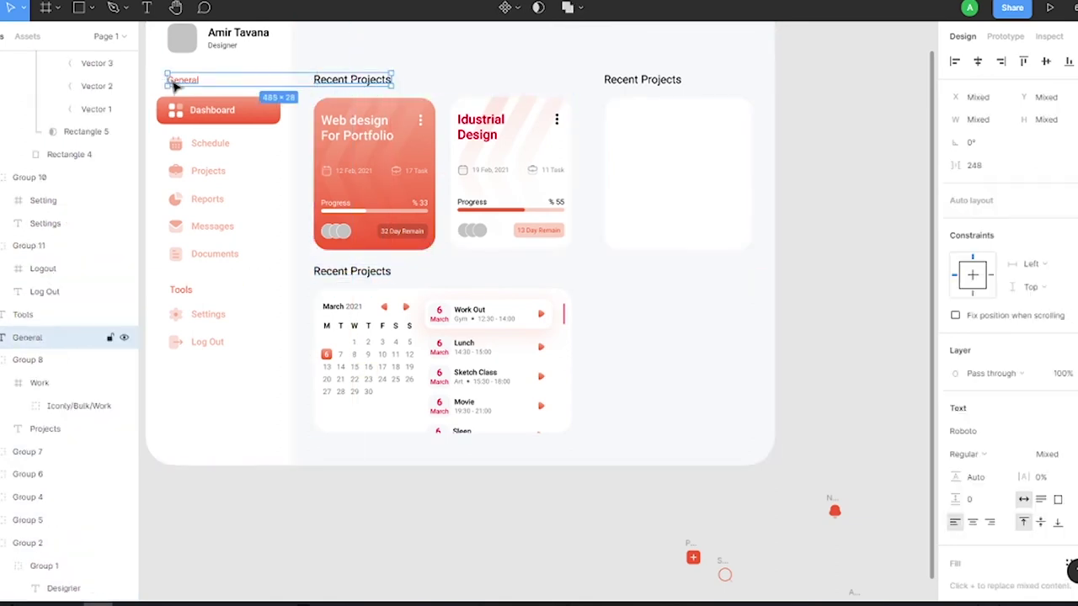
click(370, 295)
click(704, 134)
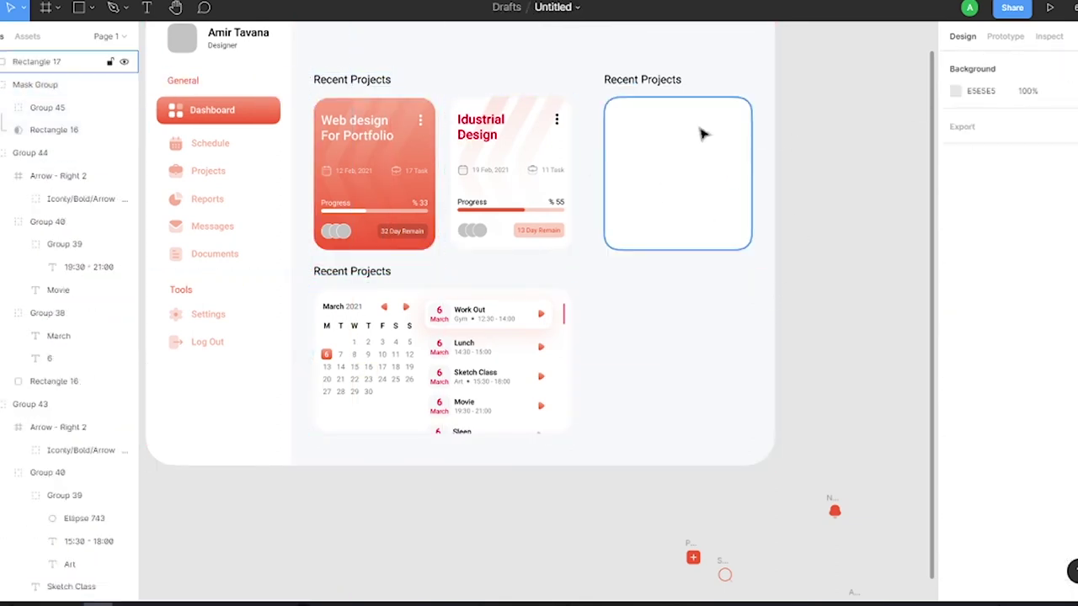
click(642, 79)
shift+click(352, 79)
click(679, 159)
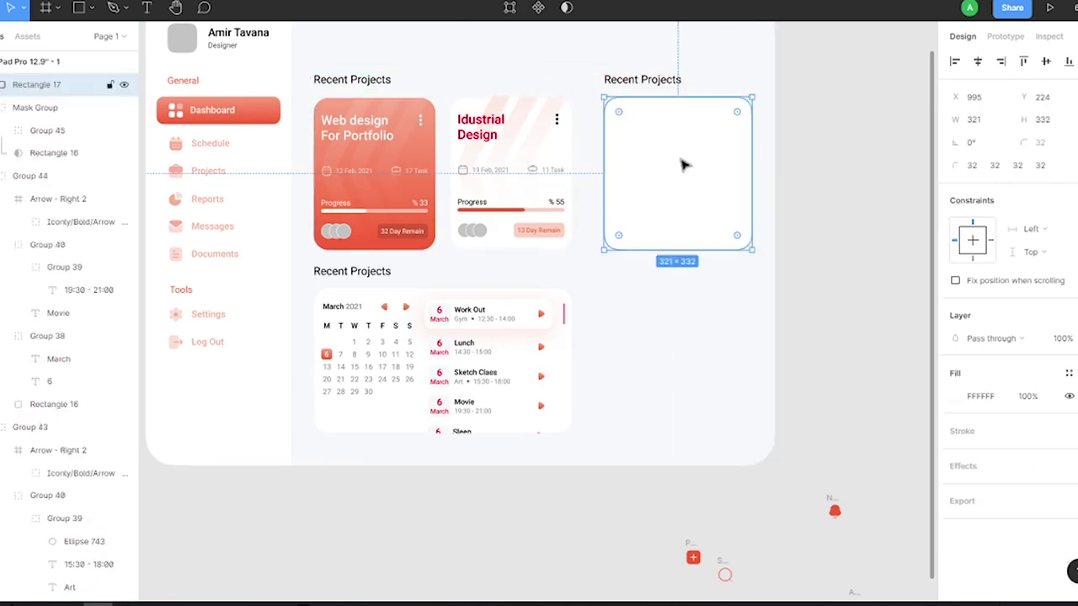
click(825, 155)
Copy the heading into the card as a size 20 'Last Month' label at its top left.
drag(641, 79, 650, 143)
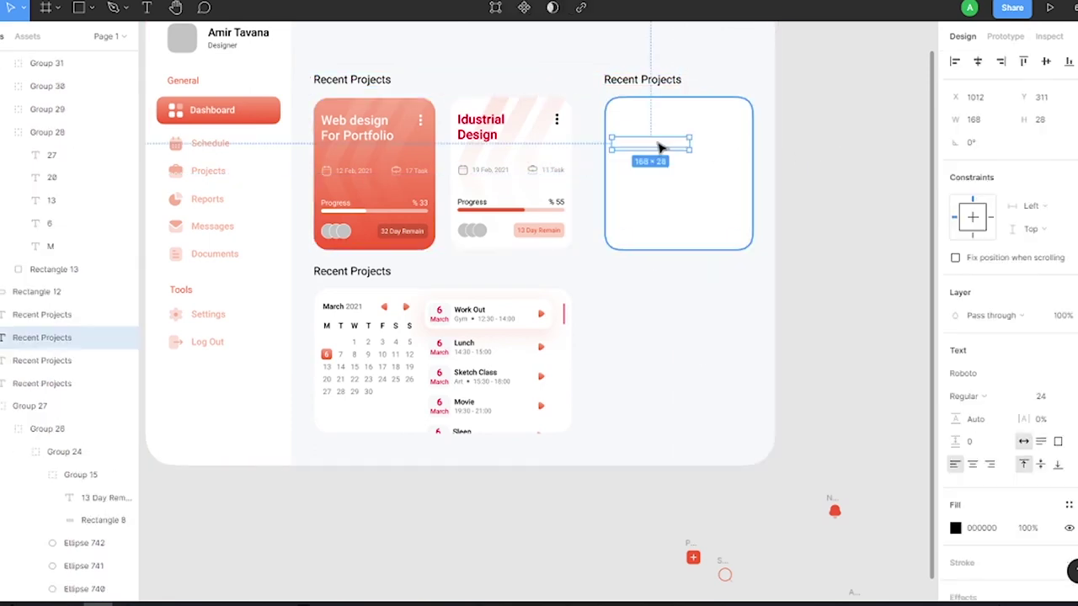
click(1056, 397)
text(20)
key(Return)
key(Return)
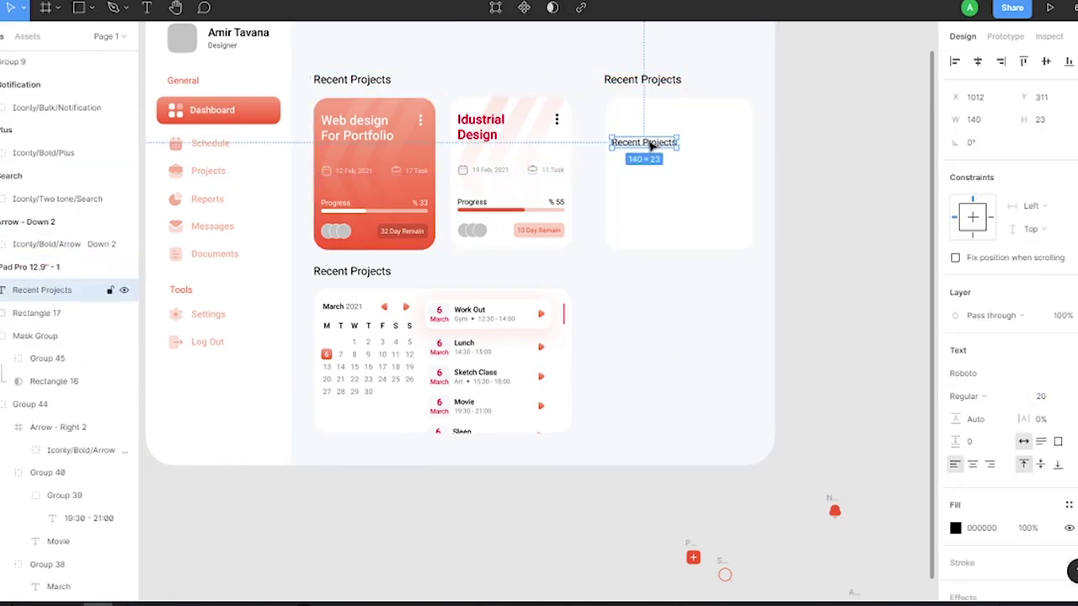
text(Last Month)
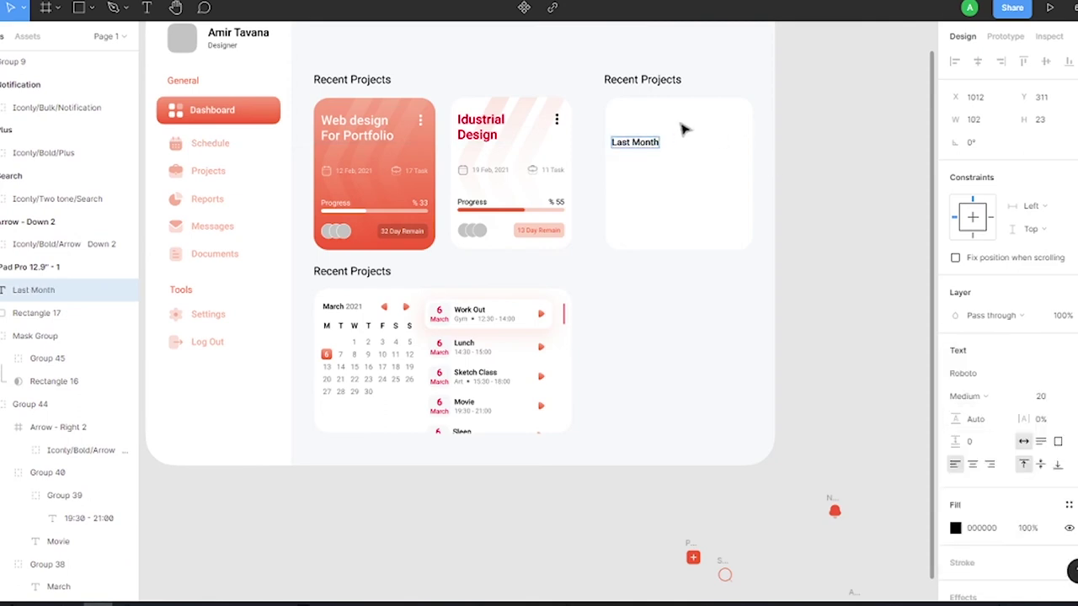
scroll(684, 127, up, 3)
key(Escape)
drag(528, 195, 532, 146)
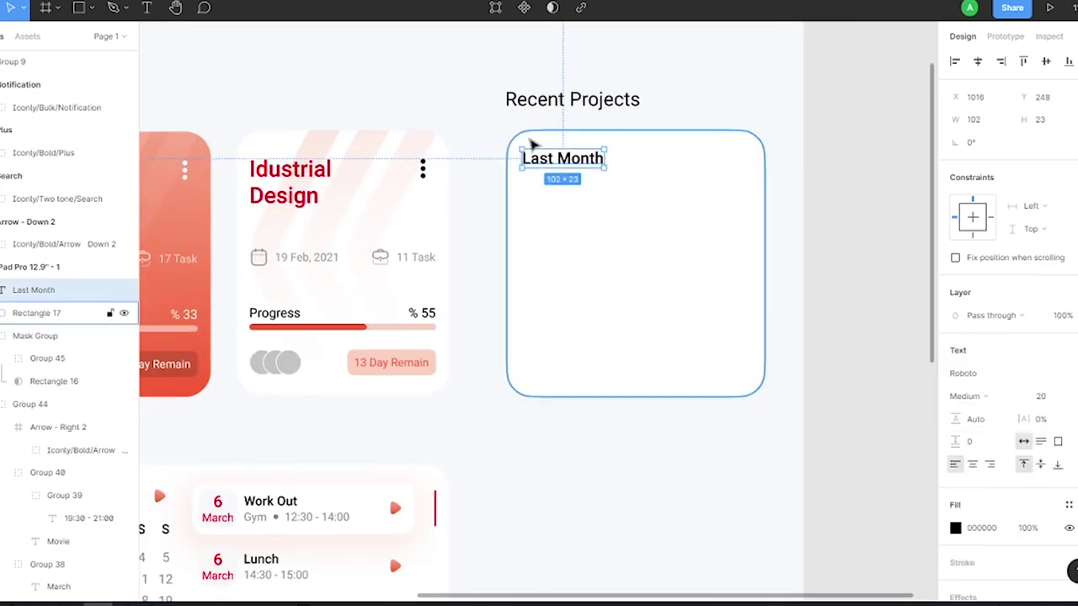
Change the down-arrow icon's fill to a linear gradient.
scroll(643, 166, down, 5)
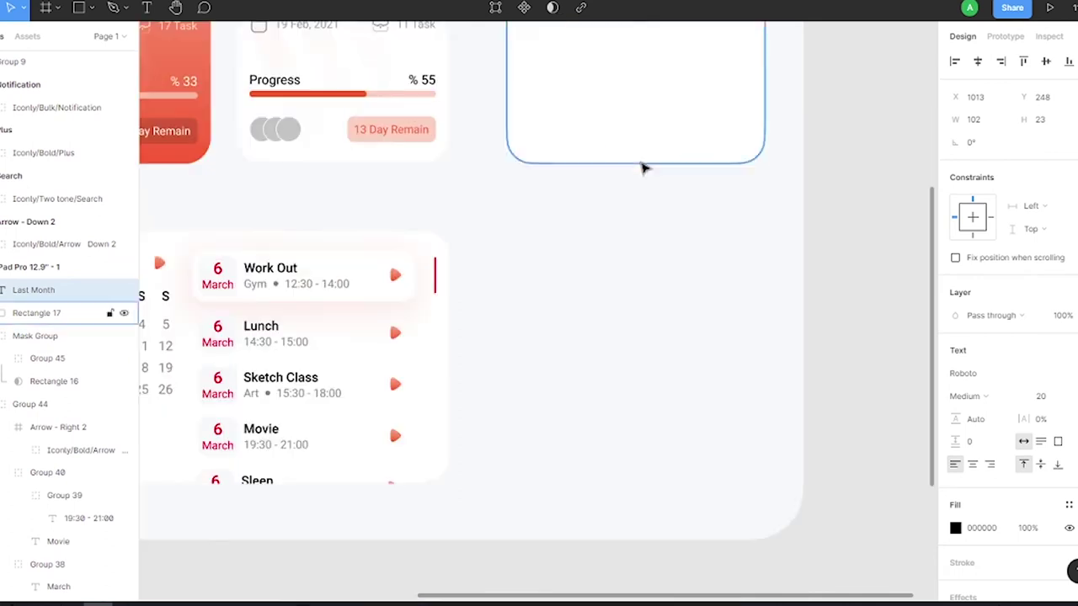
scroll(657, 185, down, 5)
click(681, 197)
scroll(680, 197, up, 5)
click(954, 596)
click(967, 281)
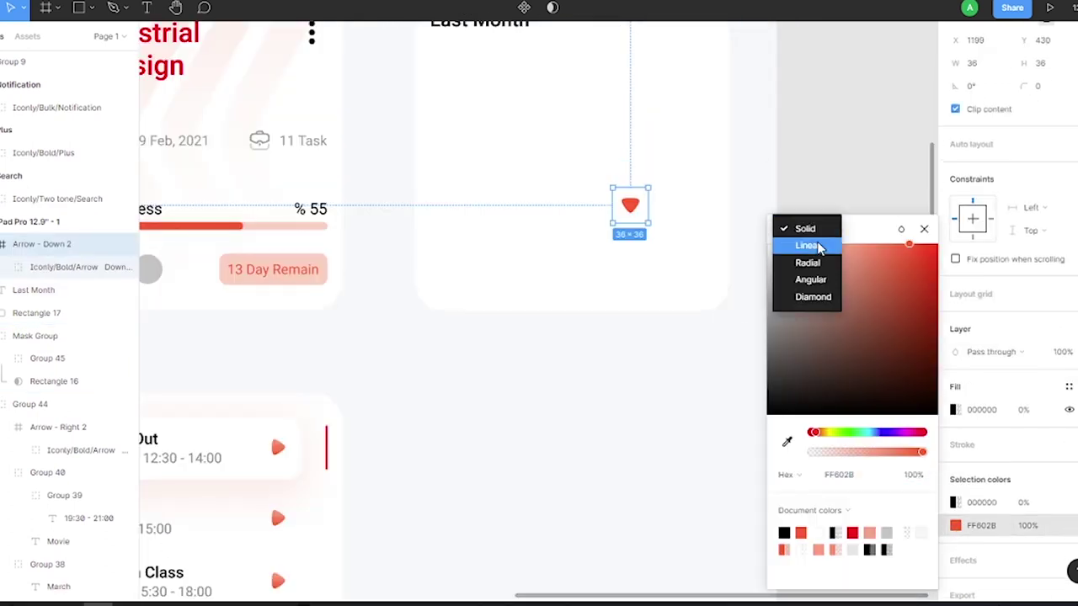
click(1011, 304)
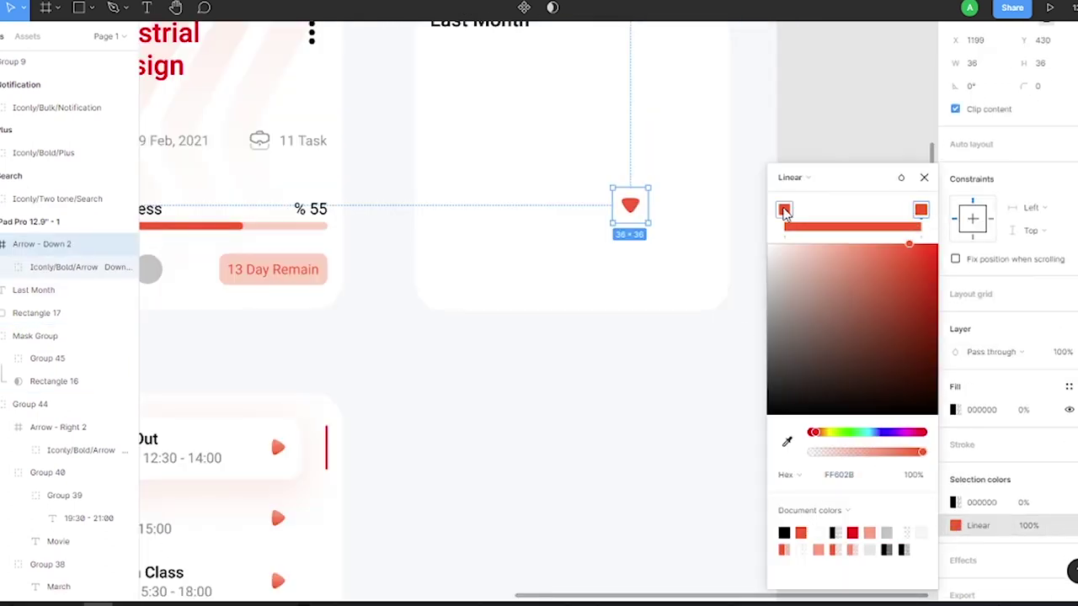
key(Escape)
Resize the arrow to 32×32 and place it right beside Last Month.
click(629, 204)
click(1044, 142)
text(32)
key(Return)
scroll(670, 313, up, 2)
drag(661, 324, 599, 141)
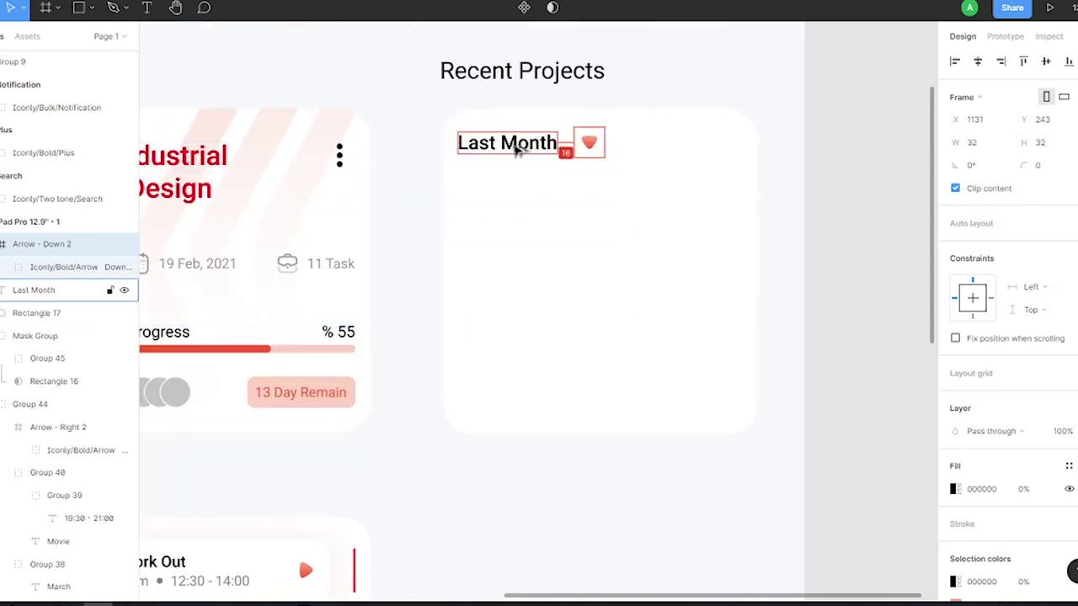
key(Left)
key(Left)
key(Left)
Add an 'S' text letter on the card in Regular weight at 50% opacity.
key(t)
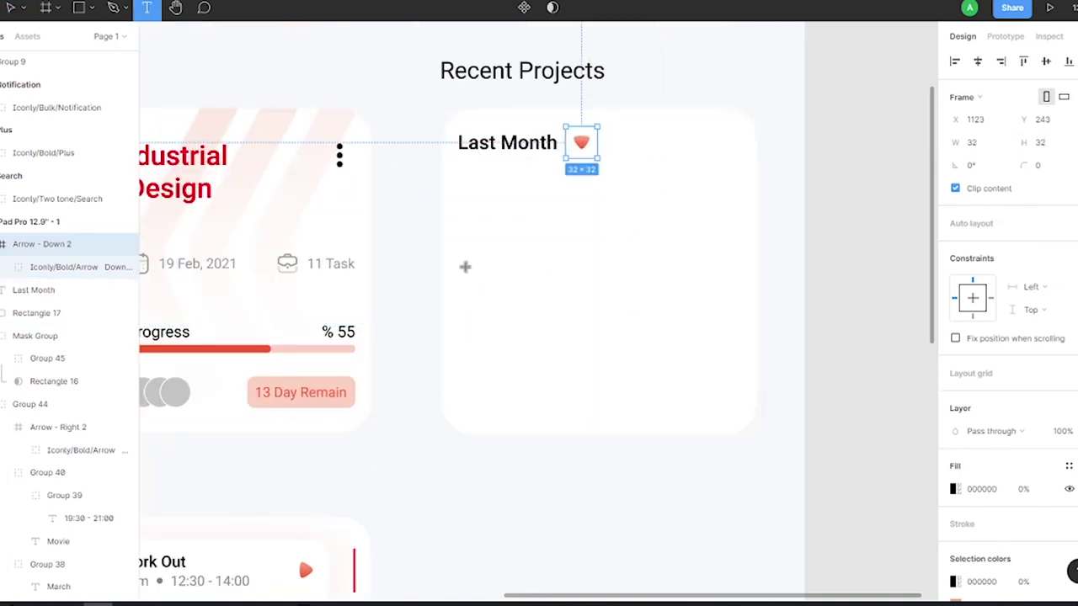
click(465, 266)
text(S)
click(503, 149)
text(Week)
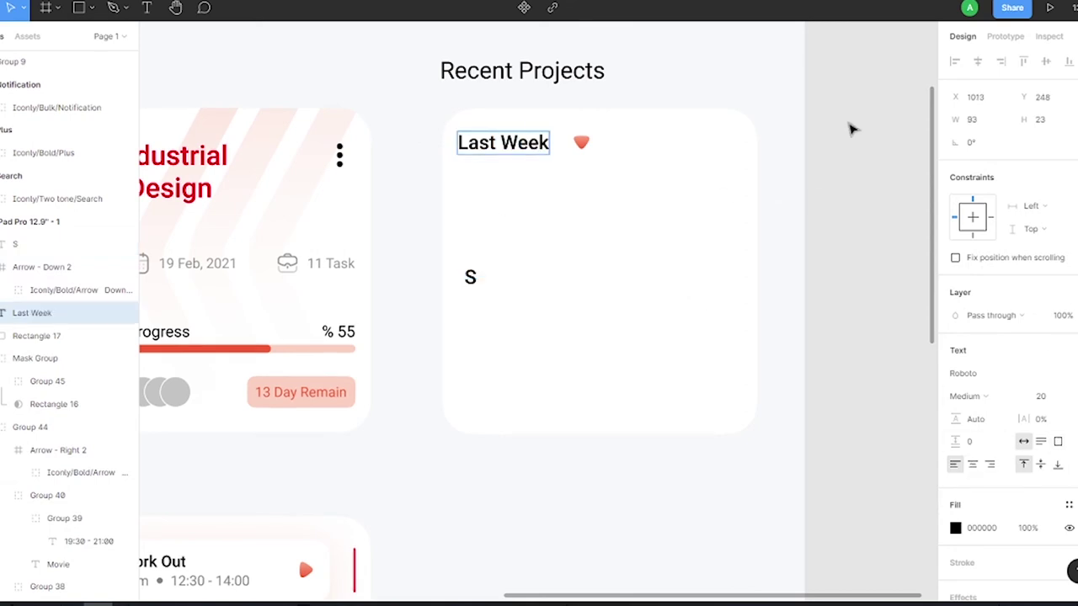
click(580, 142)
click(470, 277)
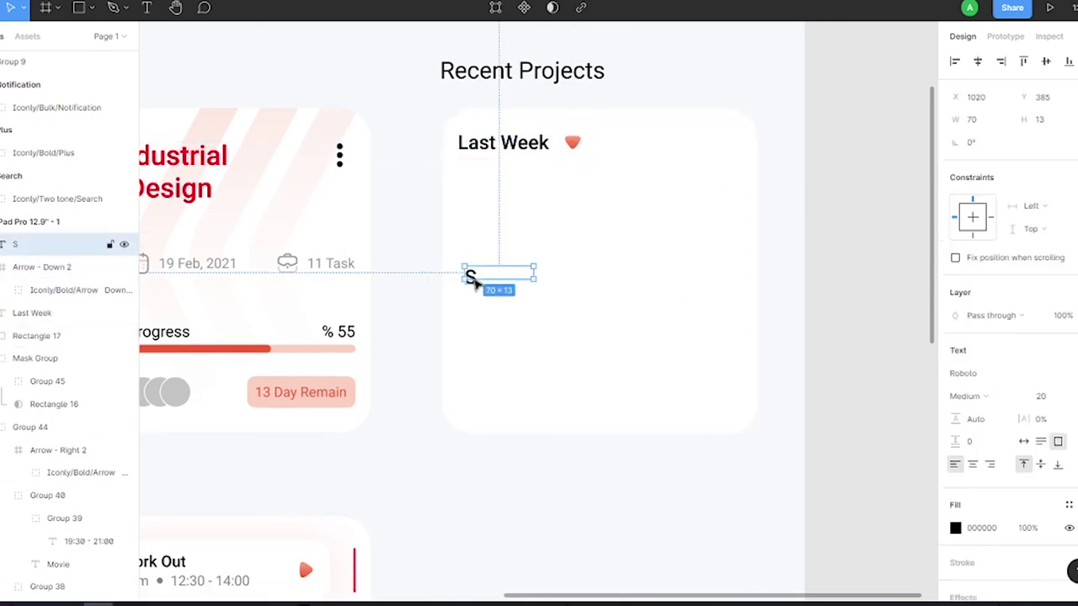
click(1062, 400)
click(964, 396)
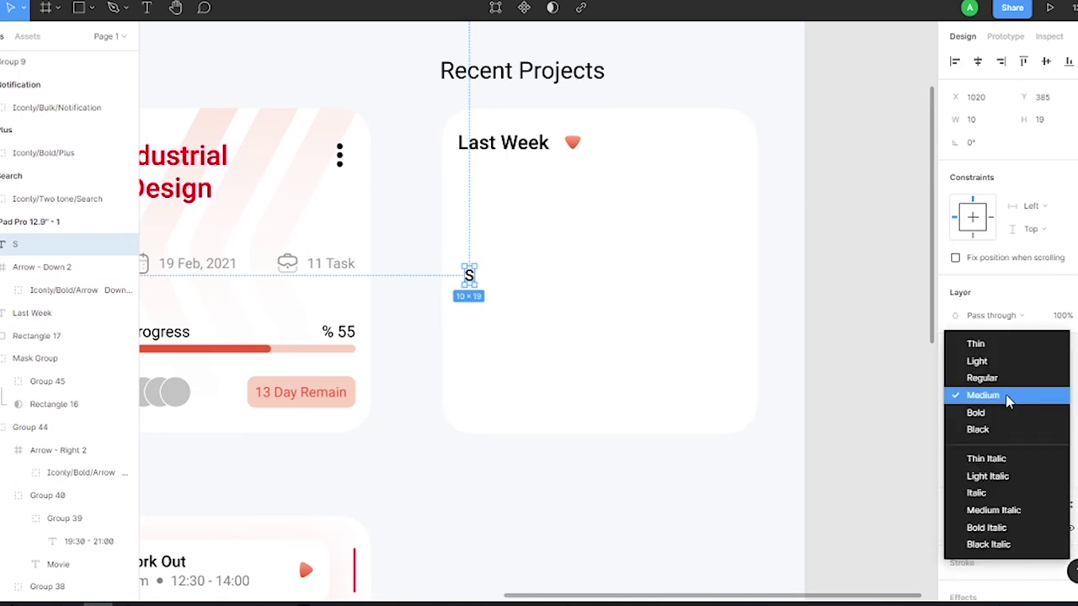
click(977, 378)
click(1059, 315)
text(50)
Duplicate the letter into a row of seven and retype them as M T W T F S S.
drag(468, 275, 630, 273)
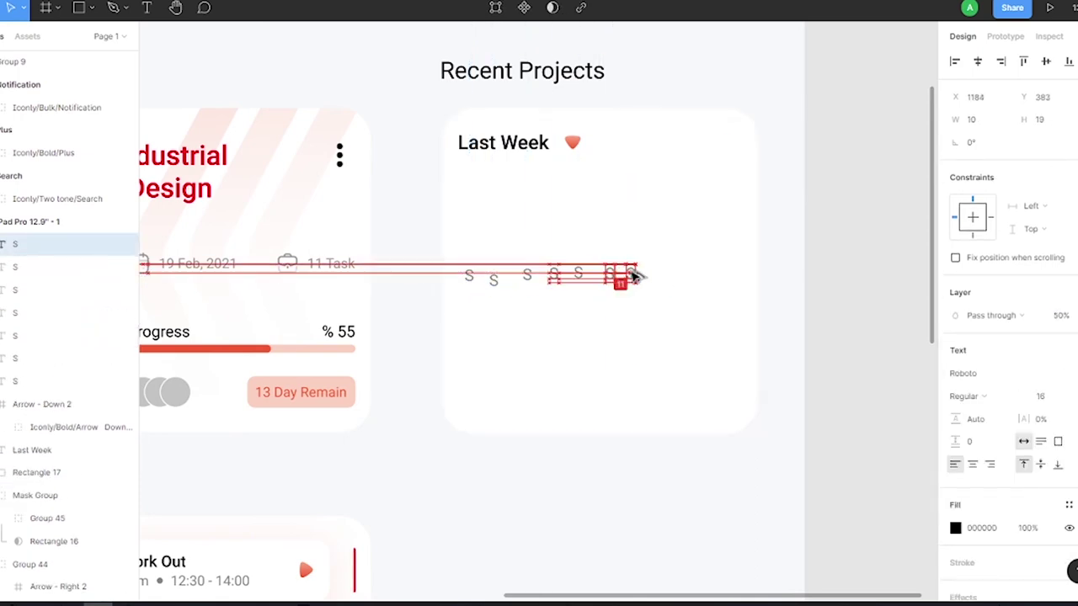
double_click(468, 275)
text(M)
double_click(494, 279)
text(T)
double_click(528, 274)
text(W)
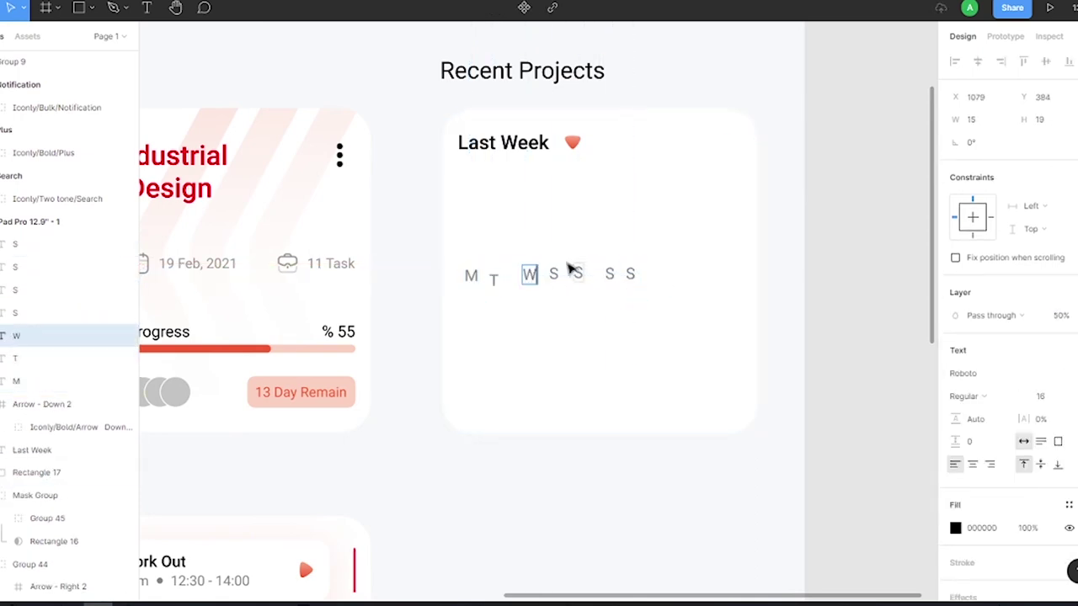
text(T)
double_click(577, 274)
text(F)
Move the weekday row to the card's bottom and space the letters evenly.
drag(493, 283, 640, 278)
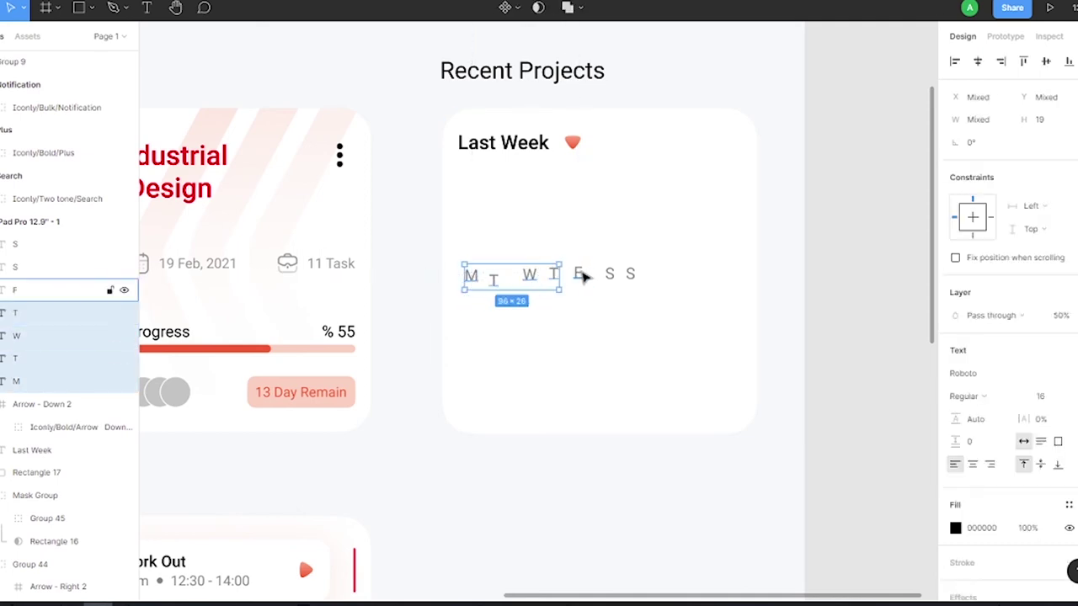
mouse_move(469, 285)
mouse_down()
mouse_move(474, 312)
mouse_move(446, 373)
mouse_up()
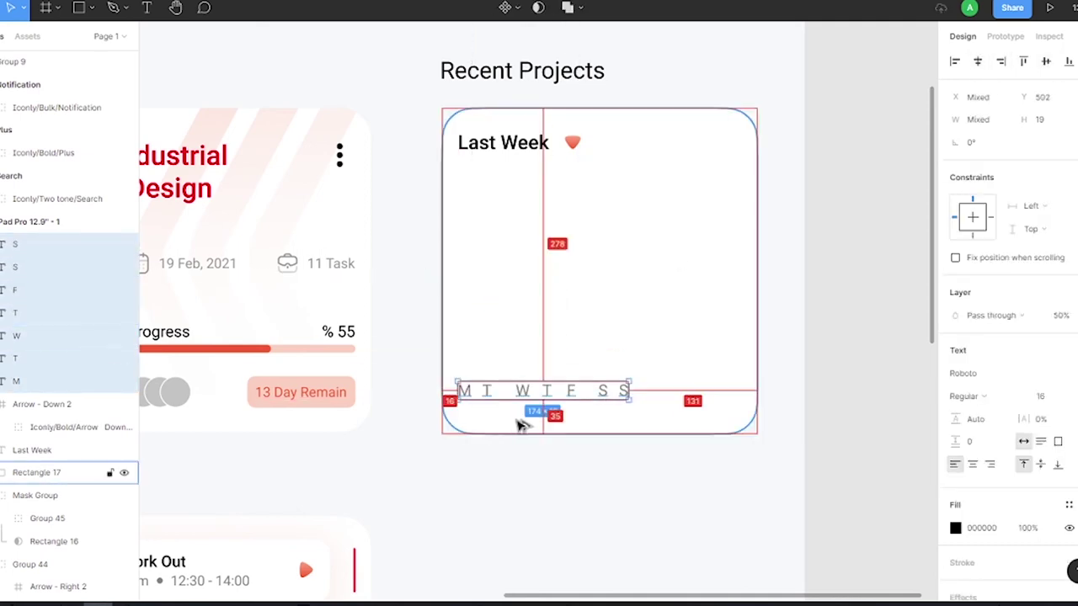
click(631, 389)
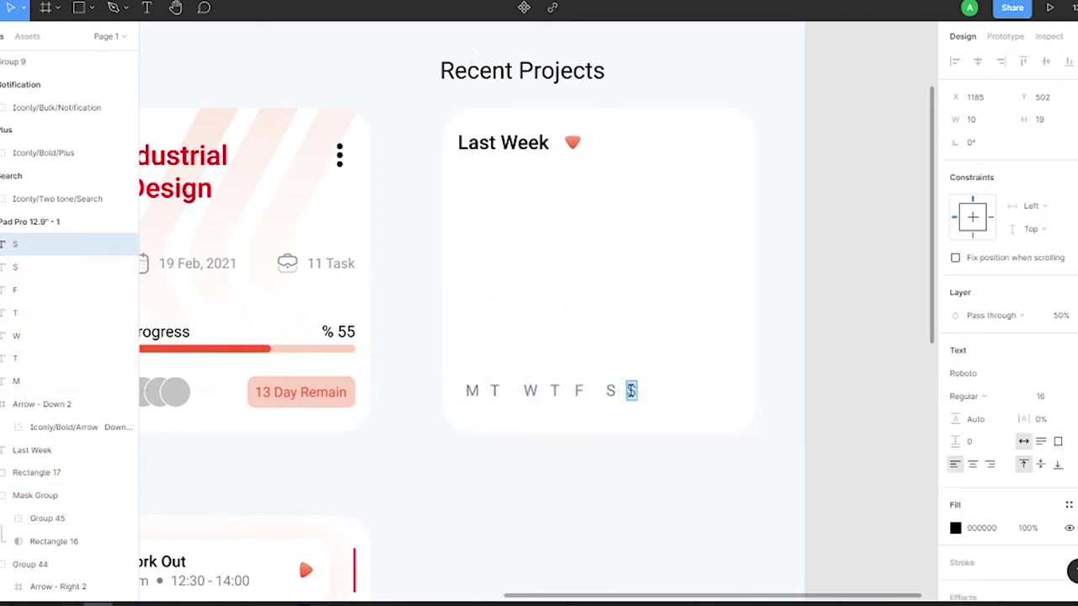
mouse_move(631, 389)
mouse_down()
mouse_move(767, 392)
mouse_move(463, 396)
mouse_up()
click(1068, 61)
click(911, 132)
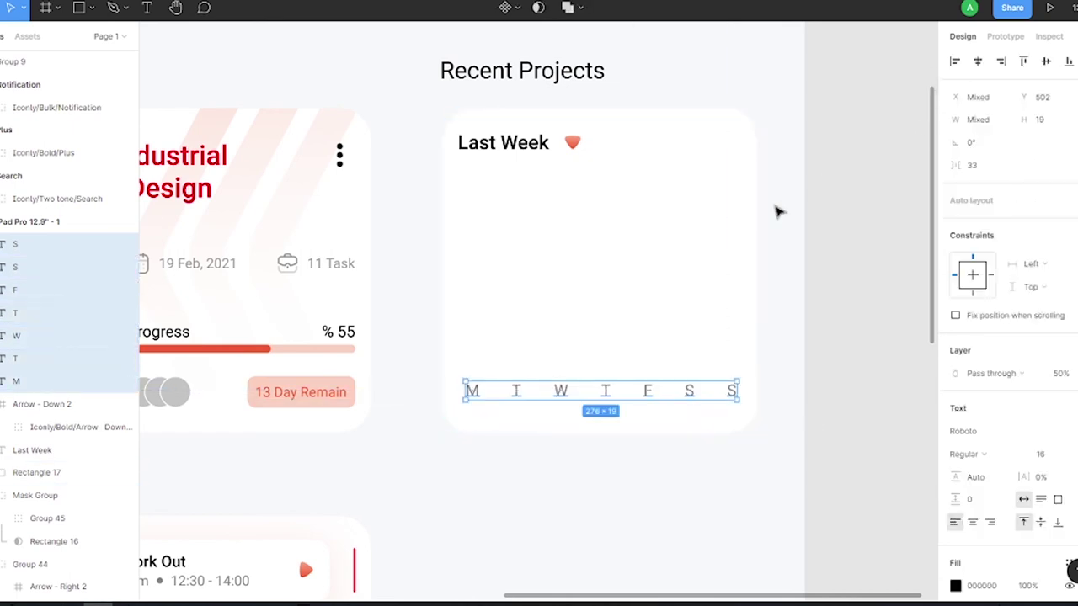
click(114, 8)
click(466, 283)
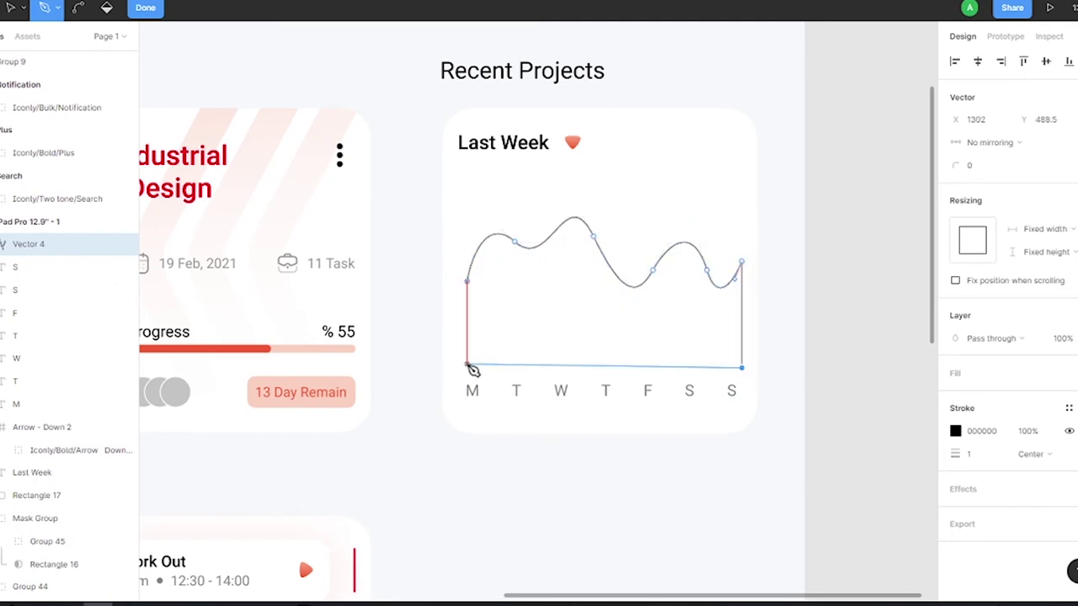
Close the wave path and narrow it slightly from the right.
click(468, 282)
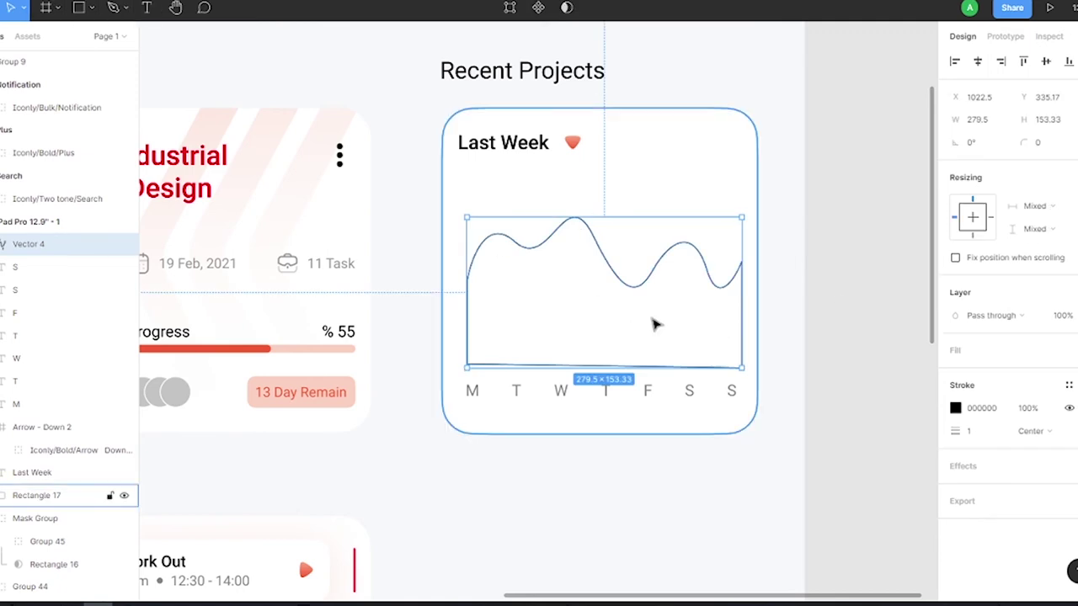
double_click(491, 243)
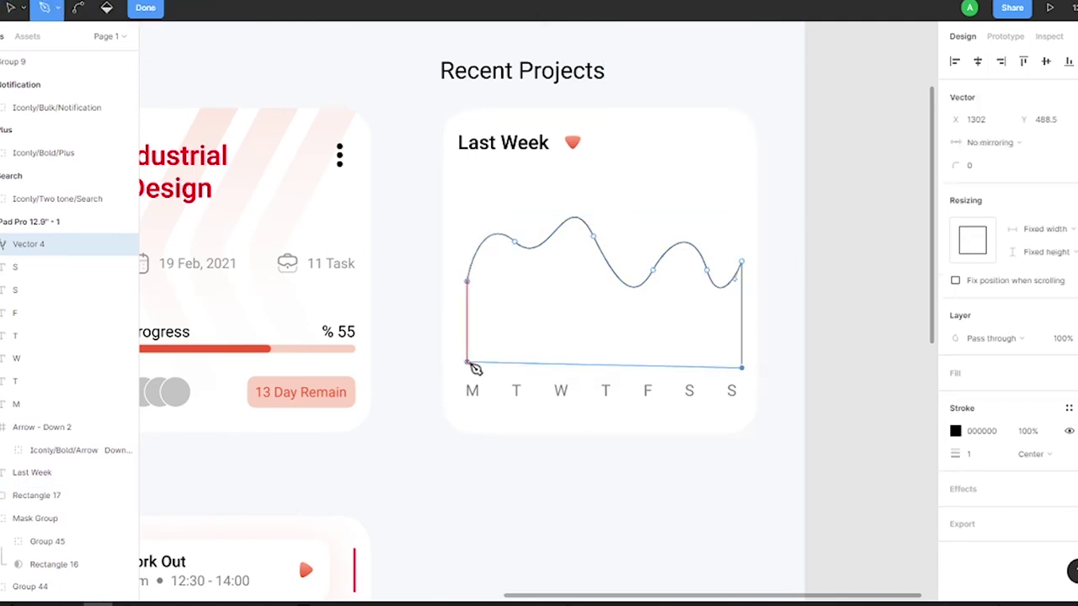
key(Escape)
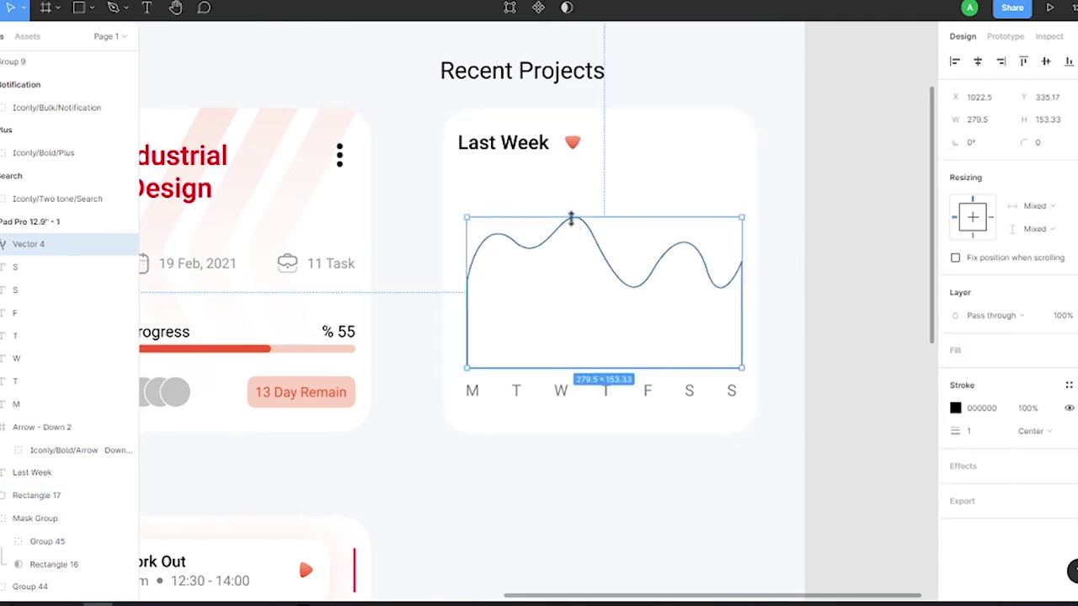
key(Return)
key(Escape)
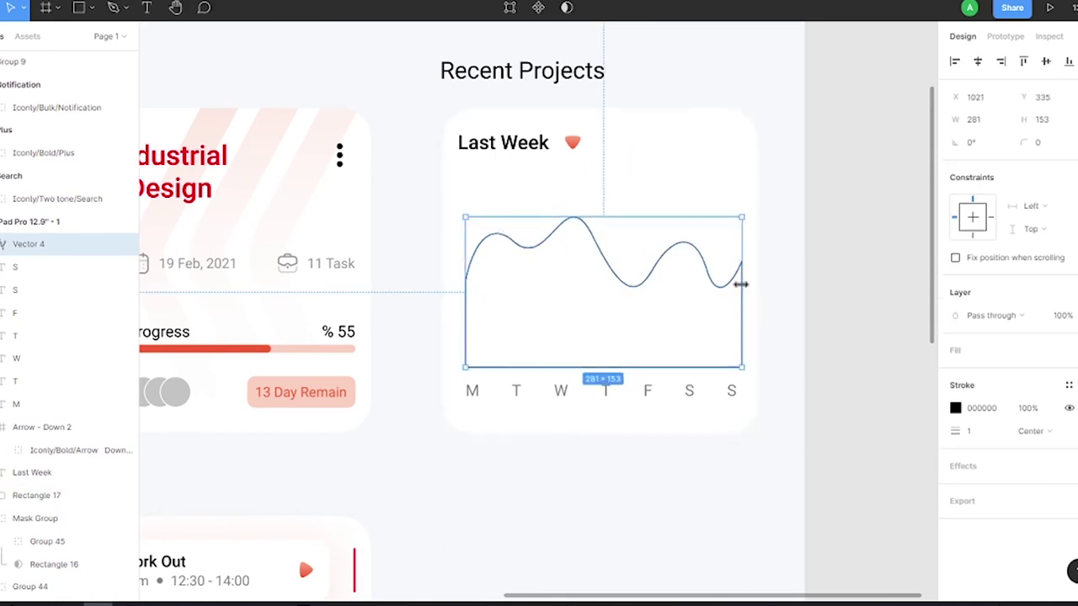
drag(741, 282, 732, 293)
click(802, 287)
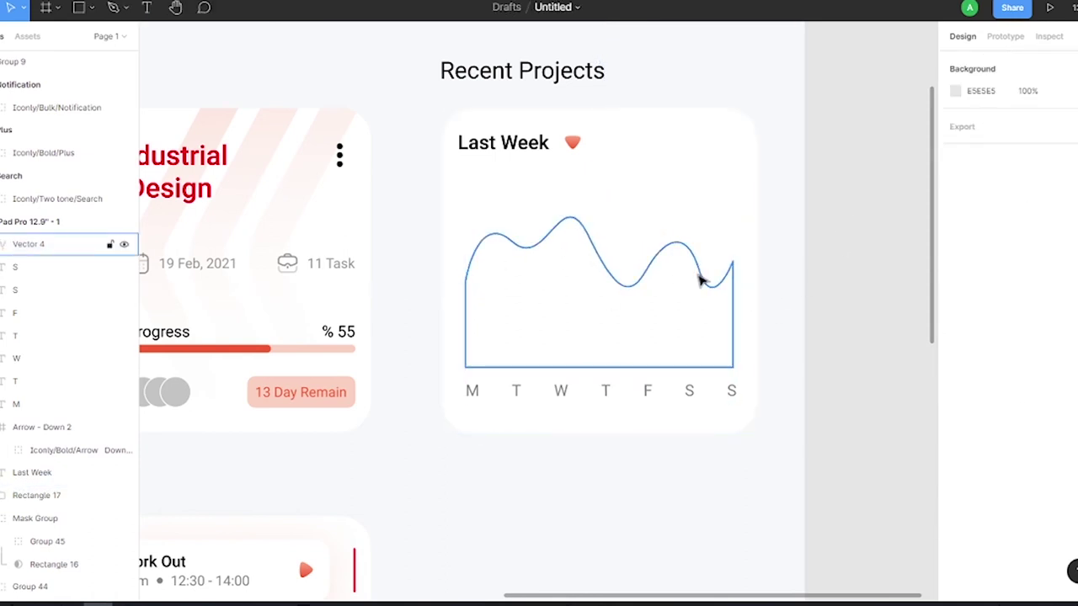
click(698, 277)
Duplicate the wave, then give the original no outline and a linear gradient fill.
key(ctrl+c)
key(ctrl+v)
click(16, 270)
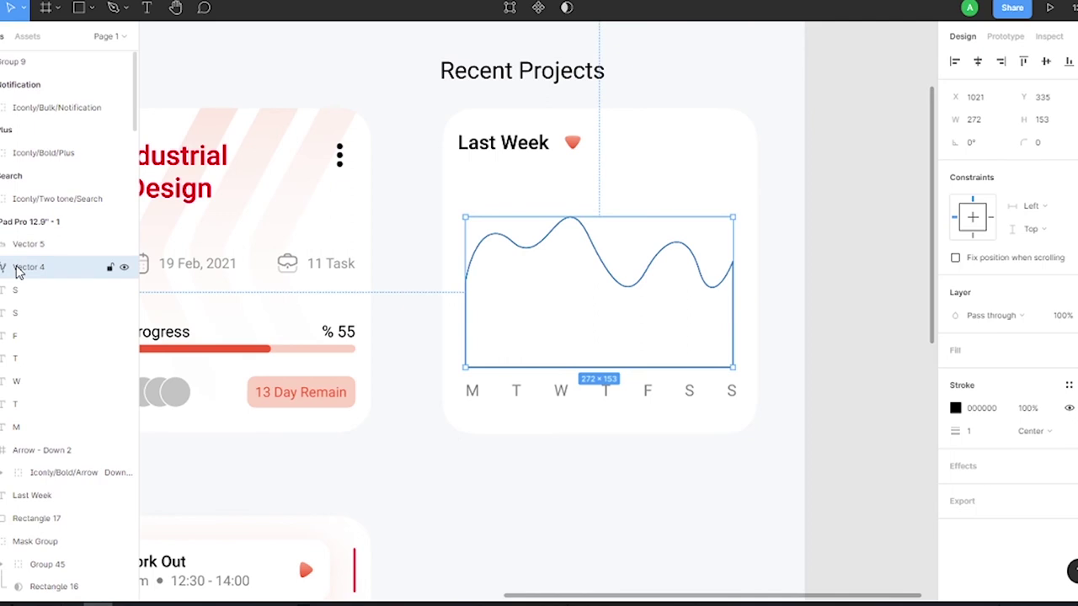
click(1075, 407)
click(1069, 349)
click(954, 373)
click(790, 225)
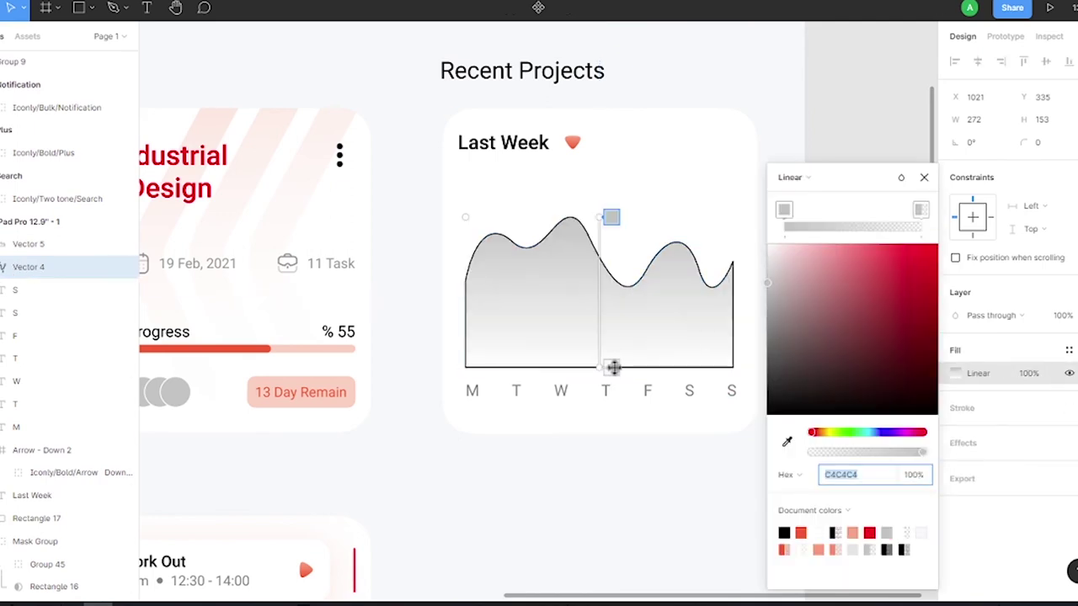
Set the gradient stops from light pink to red and the wave fill opacity to 70%.
drag(613, 367, 600, 335)
text(Fedb)
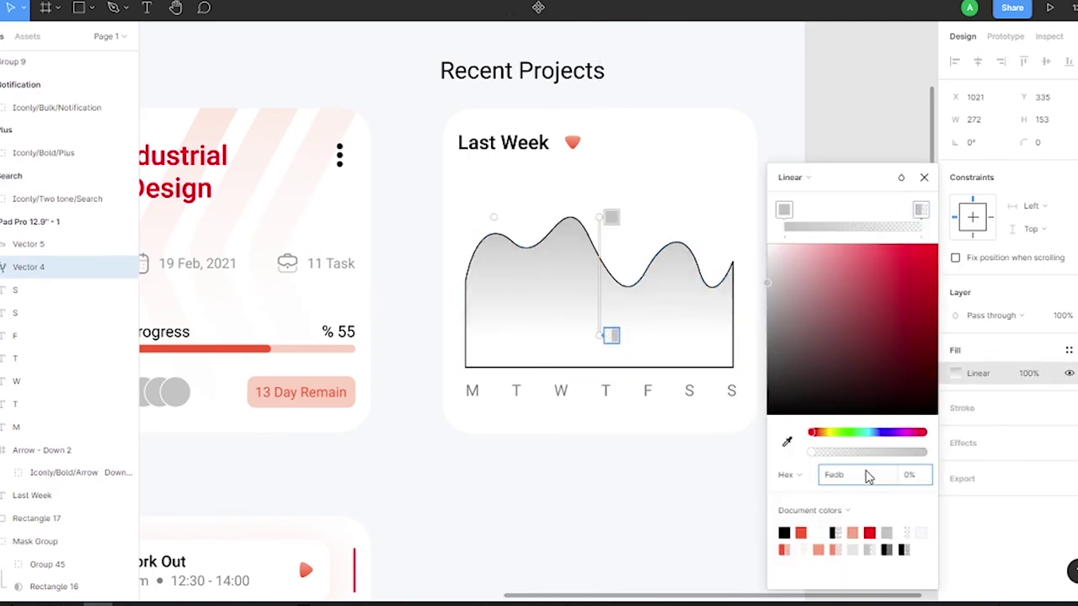
text(cf)
key(Return)
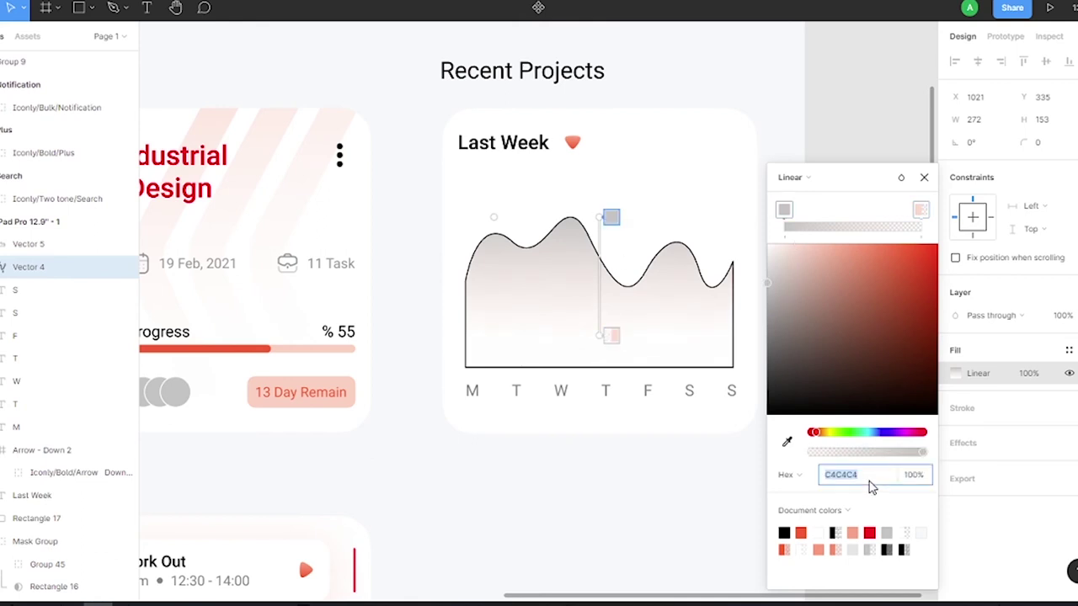
text(FE7244)
key(Return)
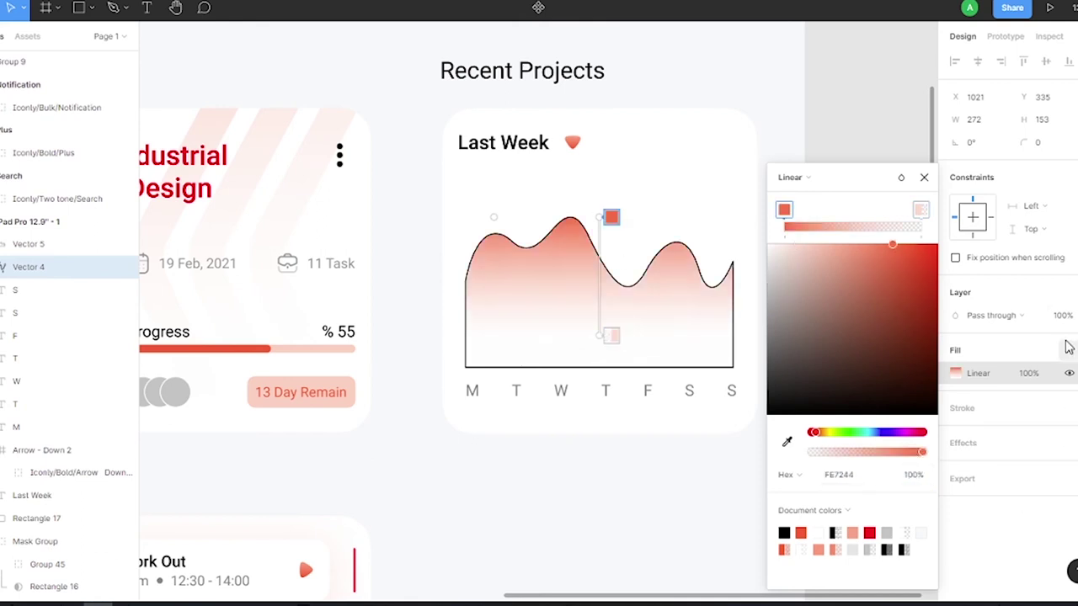
key(3)
key(Return)
drag(611, 217, 603, 260)
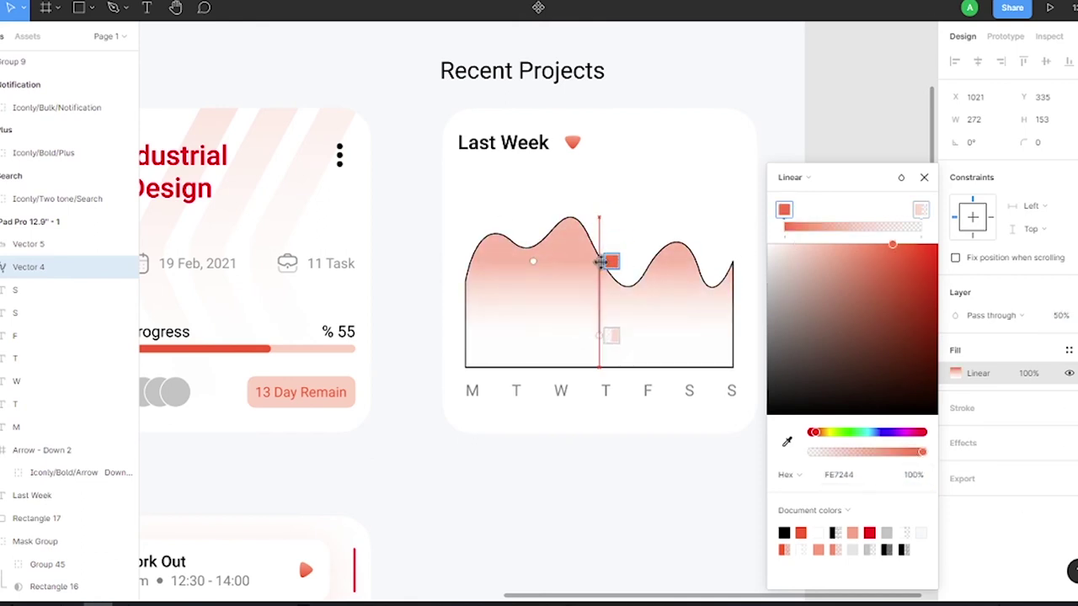
key(7)
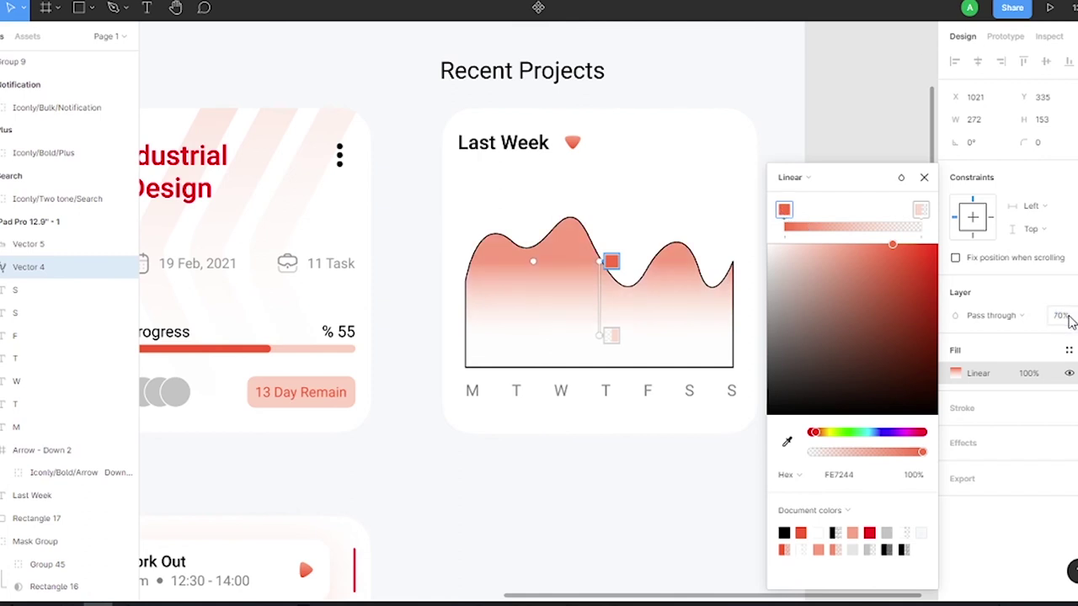
Add a white inner shadow to the wave fill with Y 5, blur 10, 83% opacity.
click(1068, 443)
click(1002, 466)
click(993, 447)
click(955, 466)
click(786, 547)
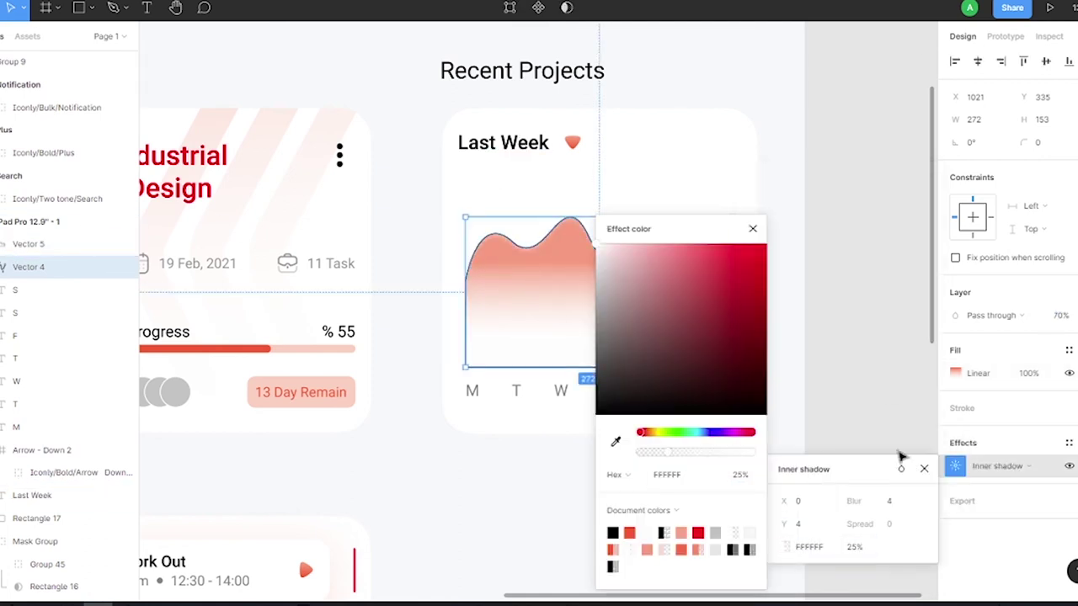
text(5)
click(889, 501)
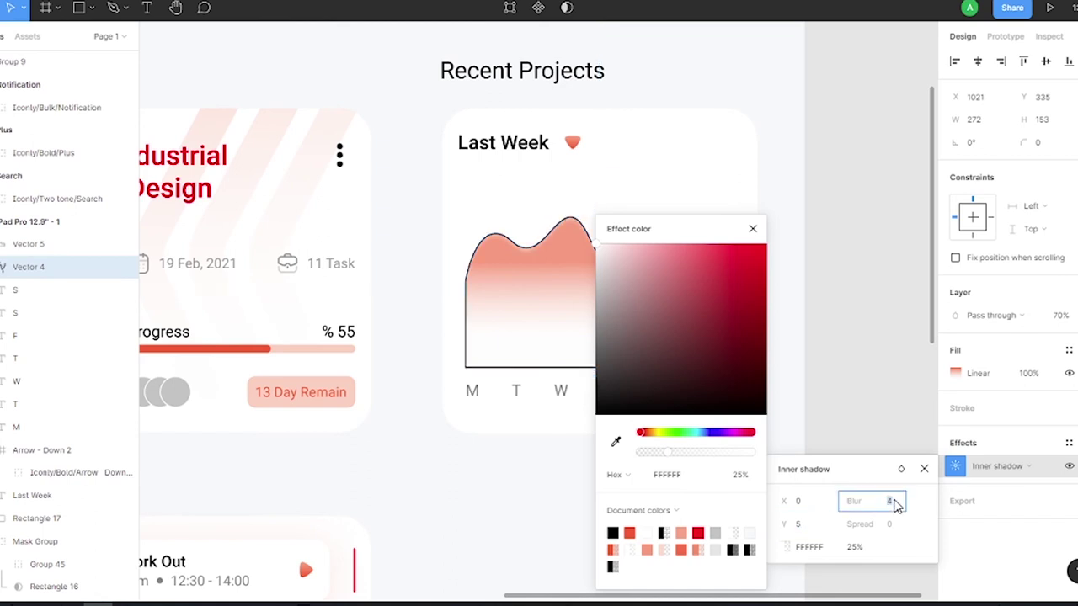
text(2)
text(0)
click(787, 547)
click(734, 450)
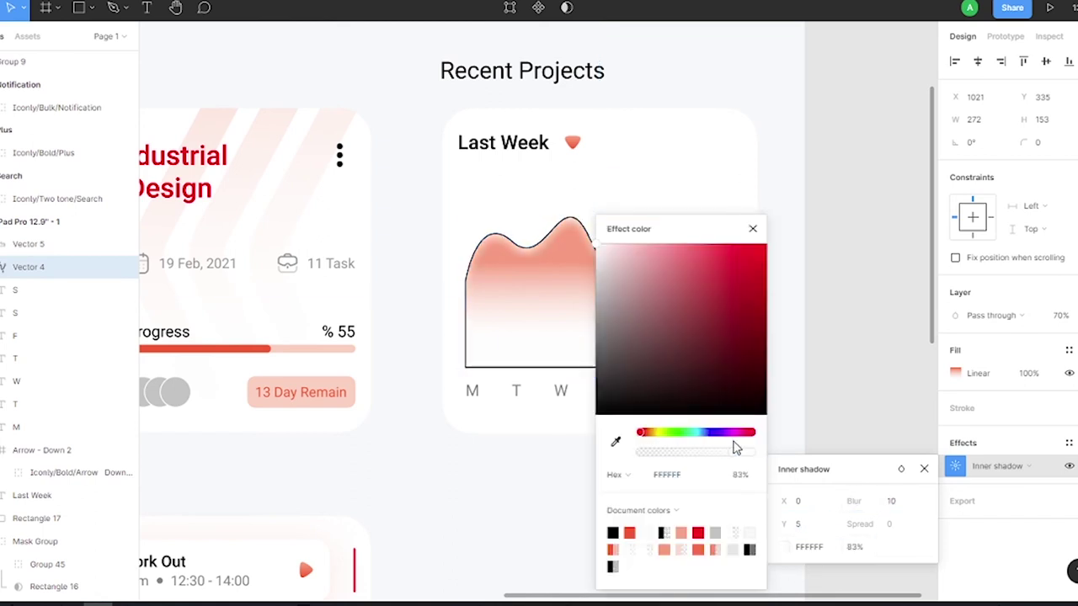
Inspect the outline curve's anchor points with the wave fill temporarily hidden.
click(752, 228)
click(954, 408)
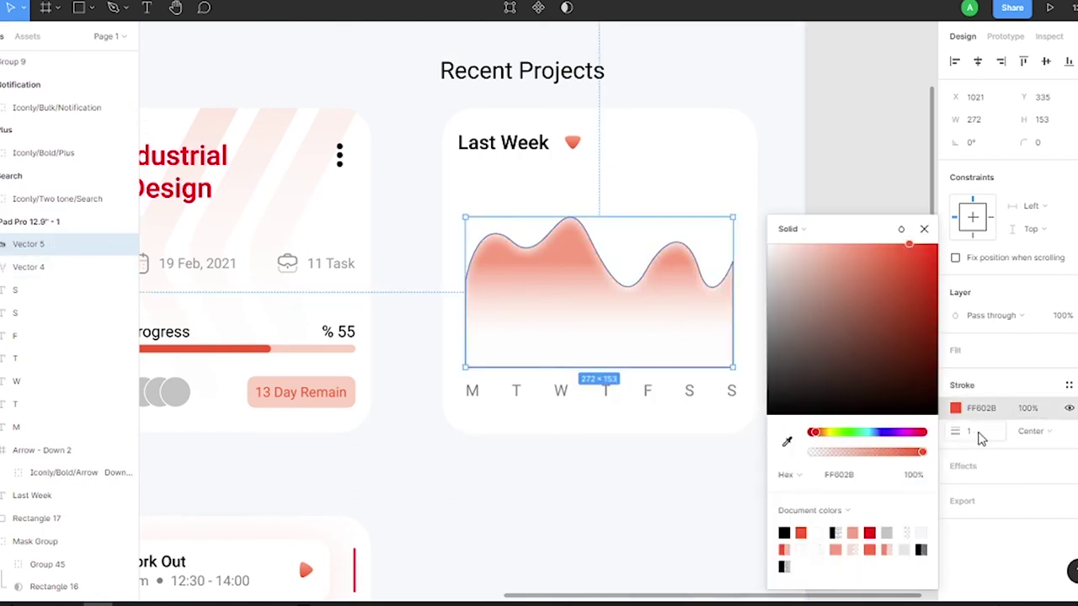
click(716, 332)
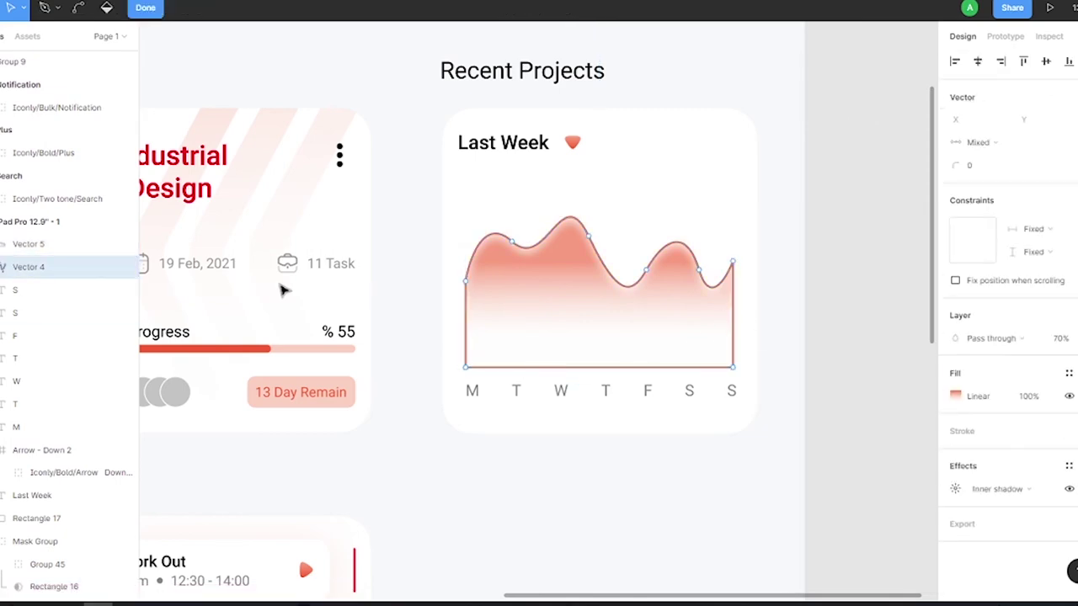
key(ctrl+shift+h)
double_click(479, 255)
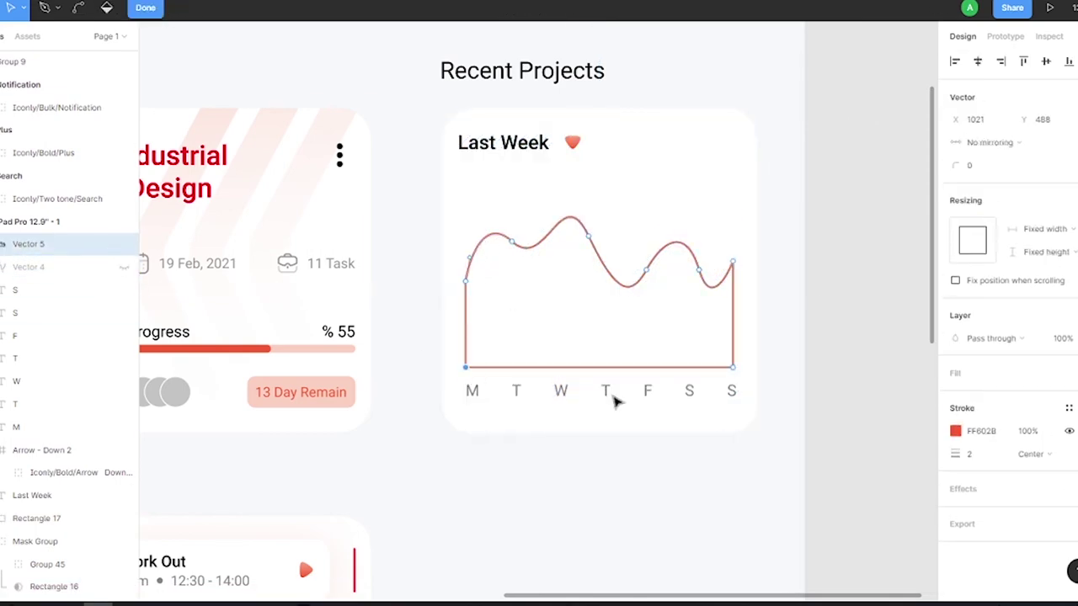
key(ctrl+z)
click(858, 228)
scroll(856, 252, down, 5)
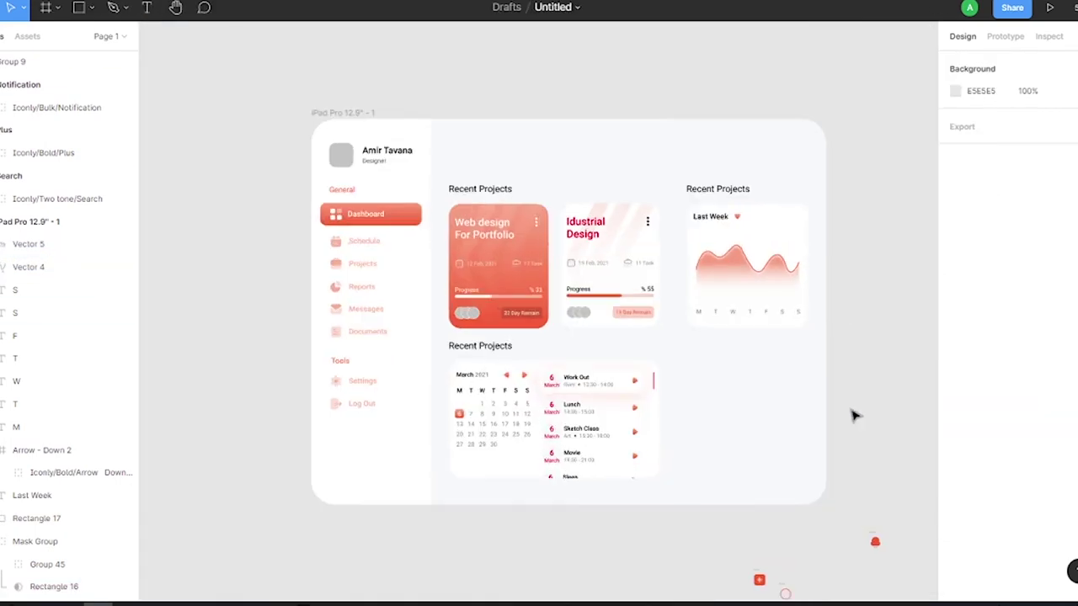
scroll(854, 414, up, 5)
Set the outline curve's advanced stroke end caps to Round.
click(449, 64)
click(1069, 431)
click(791, 488)
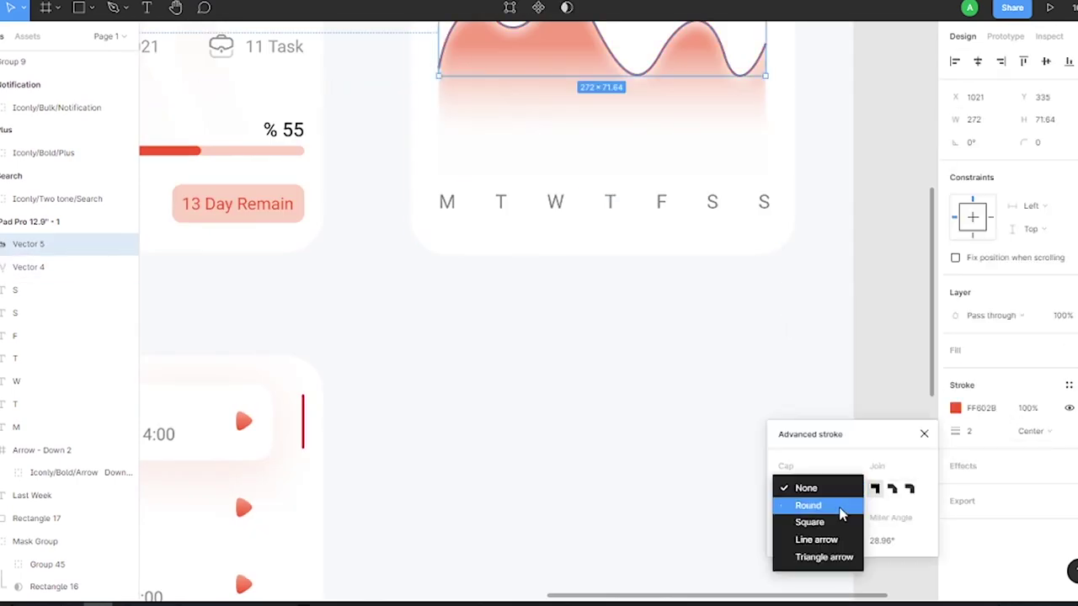
click(795, 488)
click(833, 524)
click(804, 488)
click(829, 452)
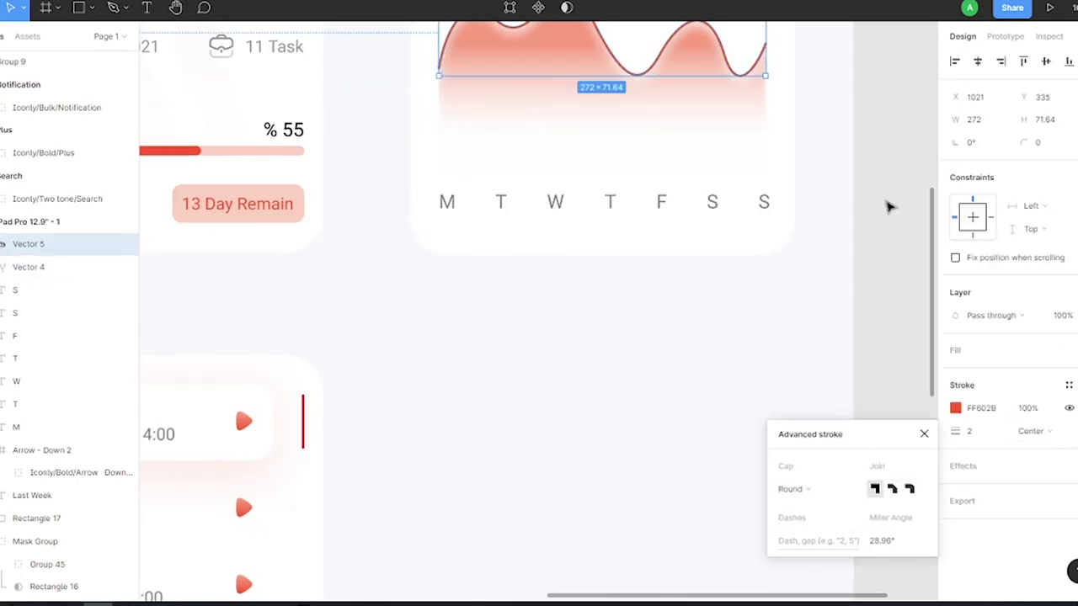
click(890, 207)
scroll(773, 197, down, 3)
Draw a red (FF0000) vertical line at Tuesday in the Last Week chart, reaching the curve.
click(91, 8)
click(51, 52)
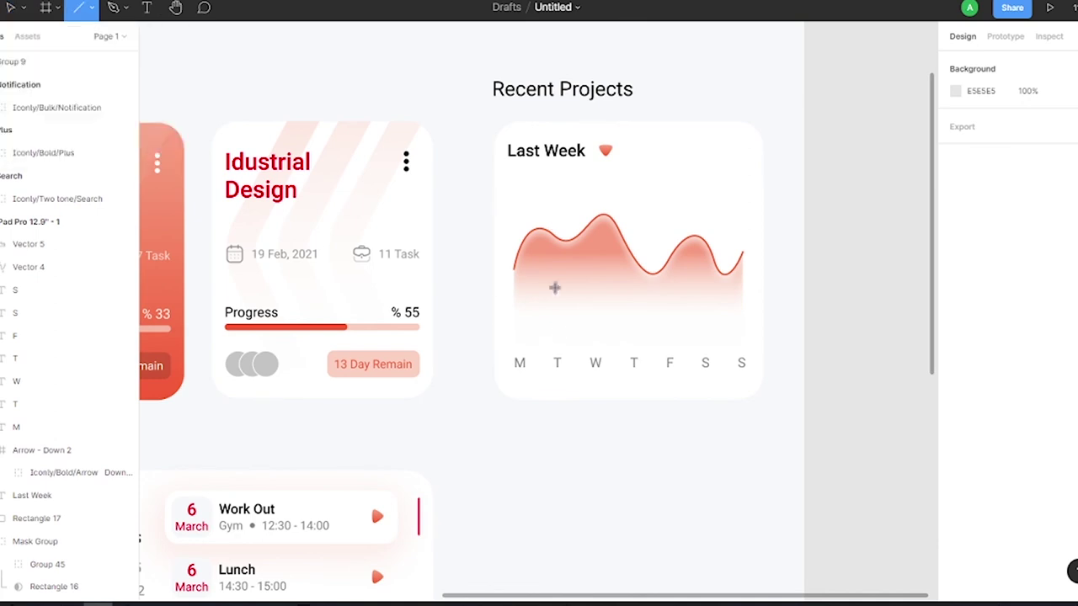
drag(553, 216, 563, 347)
key(ctrl+z)
drag(558, 219, 564, 352)
scroll(564, 352, up, 3)
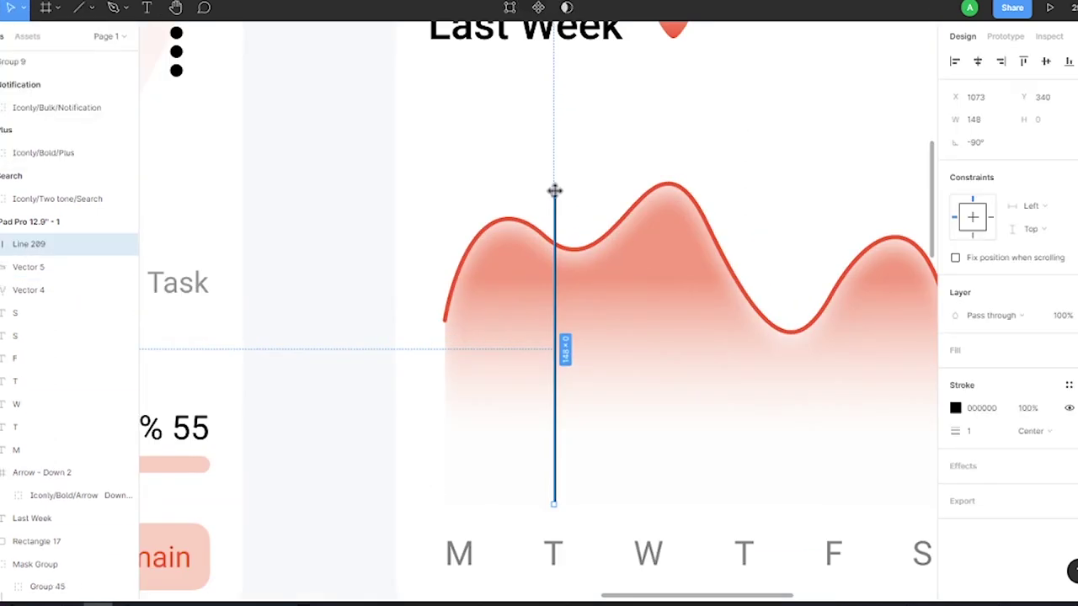
click(954, 408)
click(869, 532)
scroll(514, 174, up, 10)
drag(504, 135, 503, 113)
scroll(615, 314, down, 8)
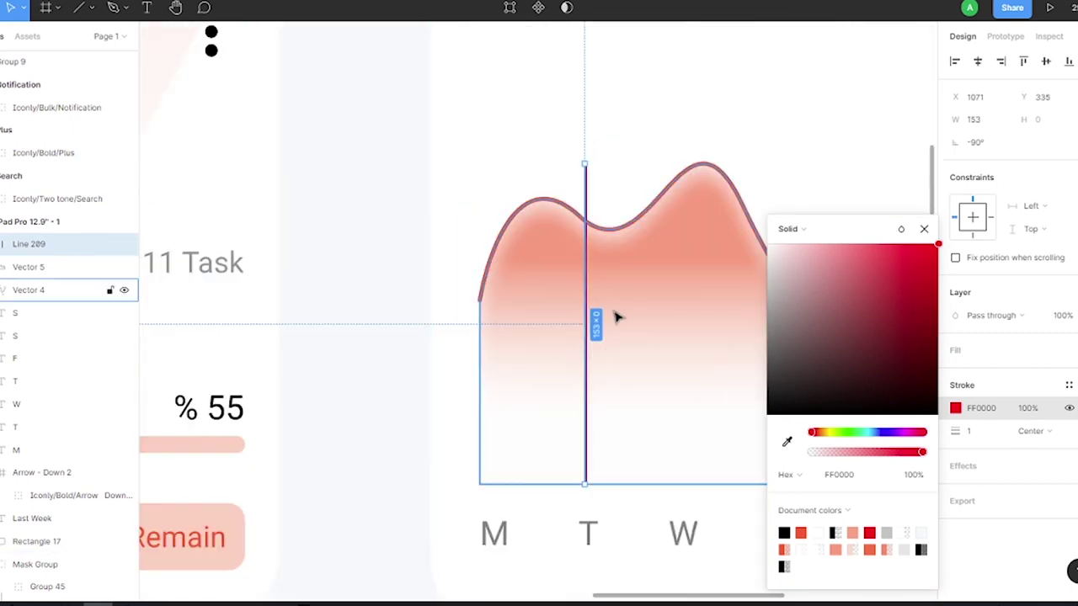
Make the vertical marker line dashed with dashes 3, 7.
scroll(615, 315, down, 2)
click(956, 431)
key(Return)
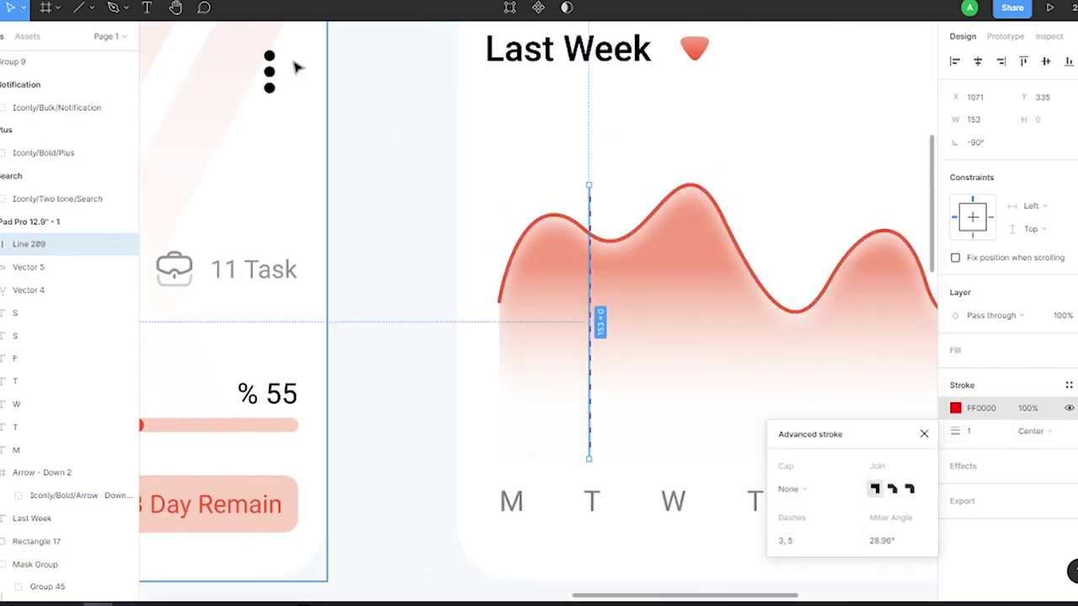
scroll(690, 183, down, 3)
scroll(505, 126, up, 2)
key(Escape)
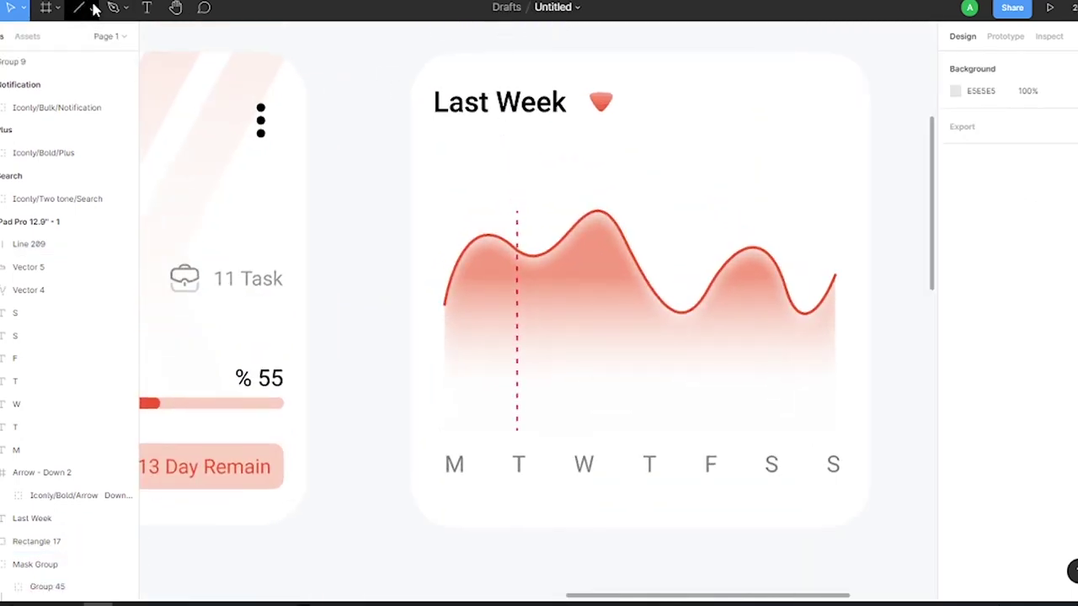
Add a small rounded rectangle above the line with a red linear gradient fill.
mouse_move(486, 157)
mouse_down()
mouse_move(578, 200)
mouse_move(500, 168)
mouse_up()
scroll(526, 163, up, 3)
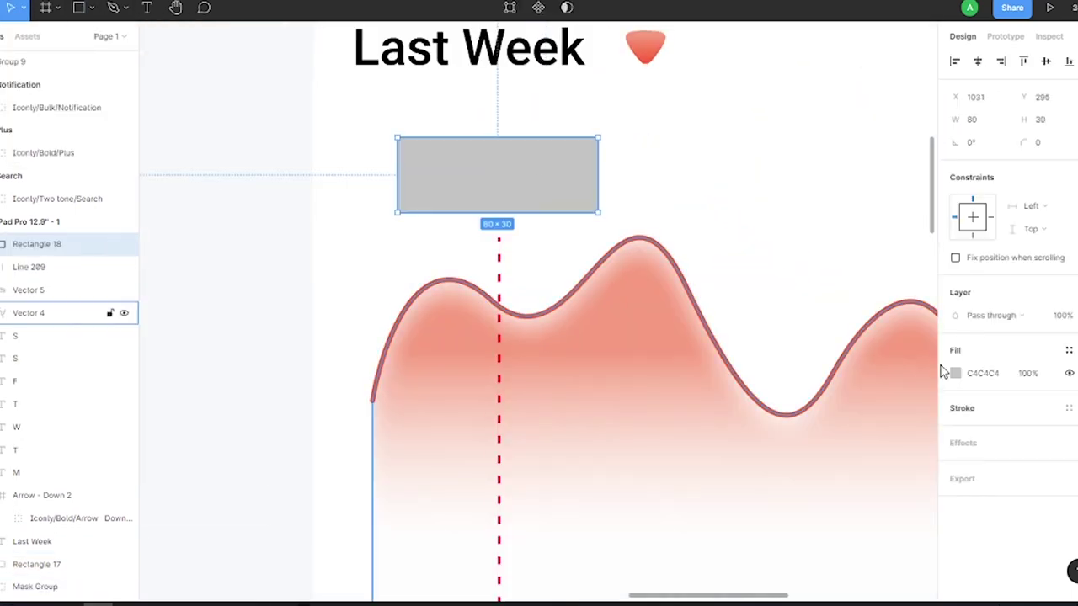
scroll(417, 148, up, 3)
click(1063, 143)
click(1063, 165)
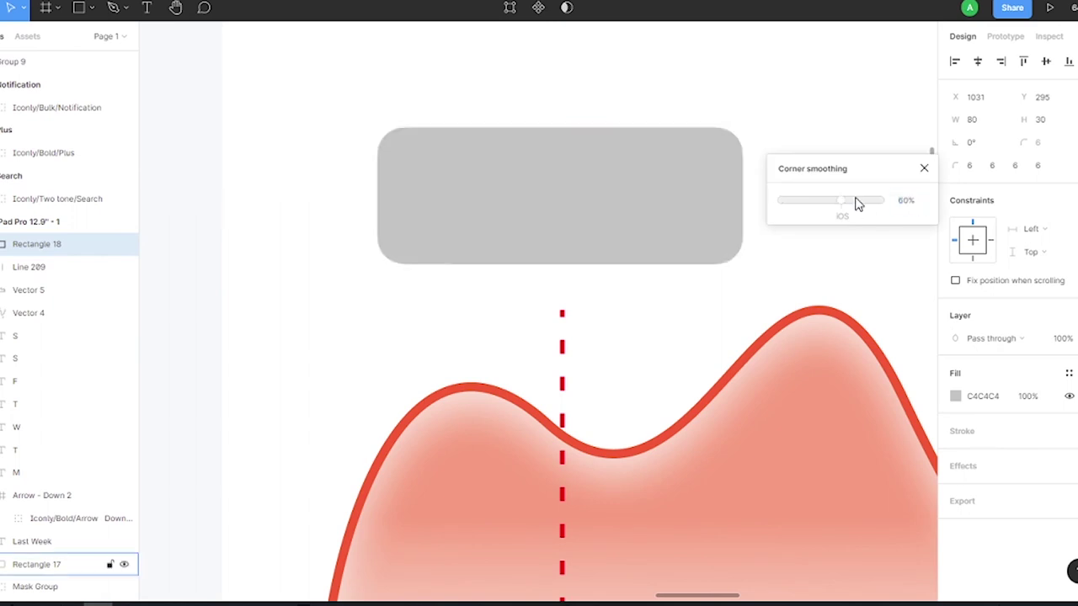
click(955, 395)
click(793, 177)
click(800, 198)
click(836, 257)
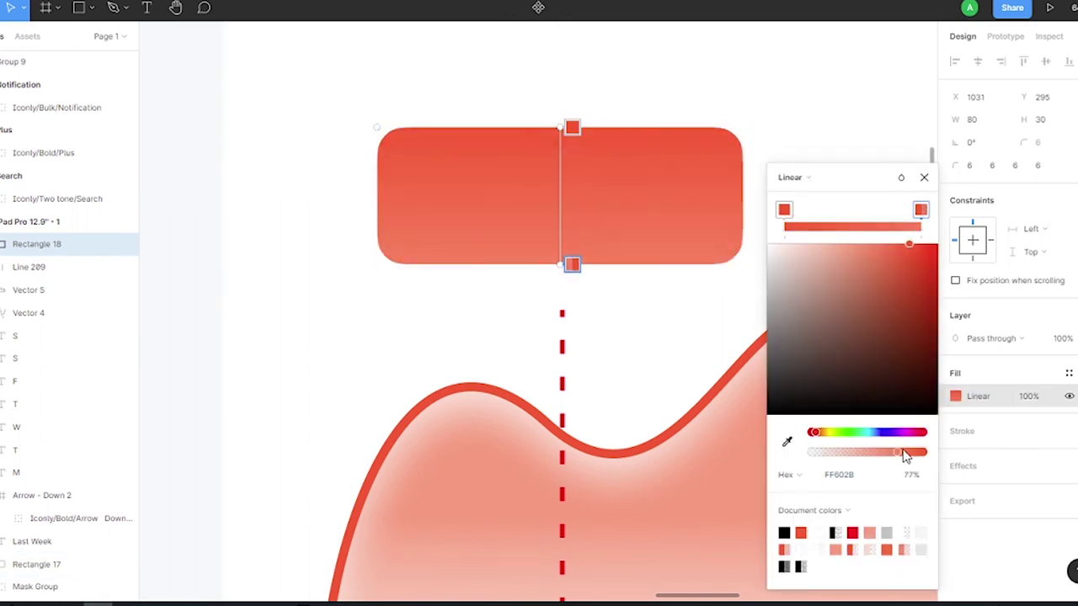
click(878, 524)
click(582, 193)
scroll(581, 192, down, 2)
Add a Medium-weight '6 Hour' label centred on the red rectangle.
click(148, 10)
drag(766, 158, 876, 217)
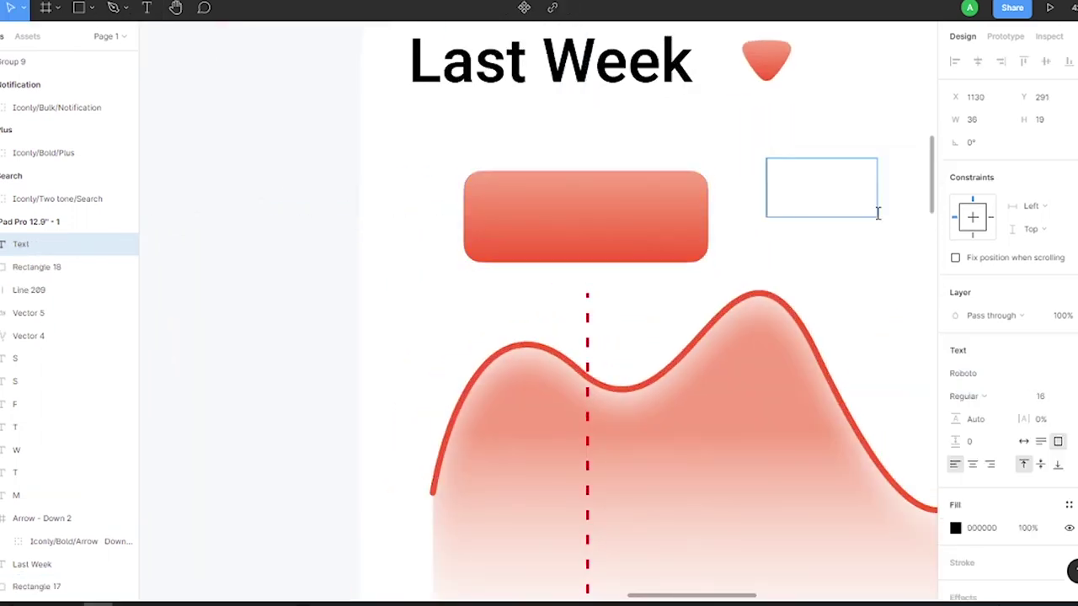
text(6 Hour)
click(1054, 397)
click(1004, 404)
click(1001, 421)
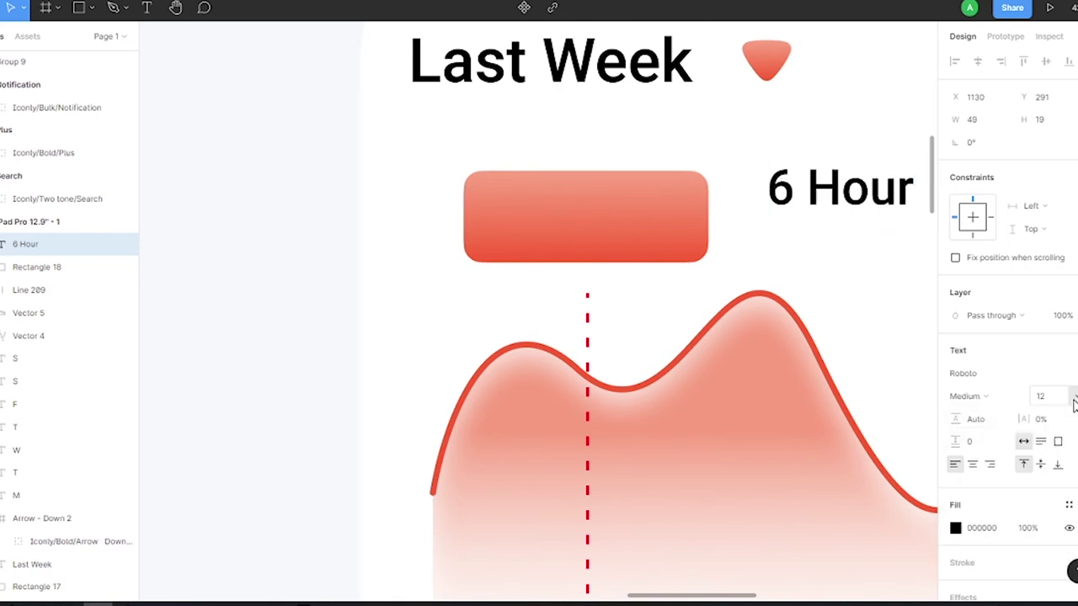
click(544, 147)
drag(842, 190, 581, 217)
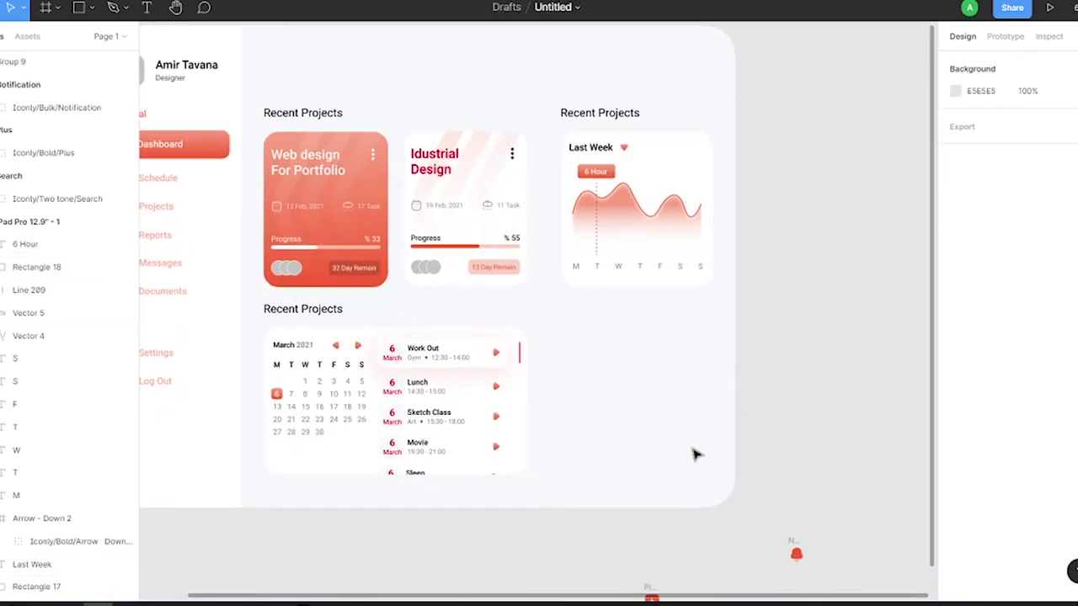
Duplicate the Recent Projects heading under the Last Week chart and retype it as 'New Messages'.
click(307, 312)
key(ctrl+c)
key(ctrl+v)
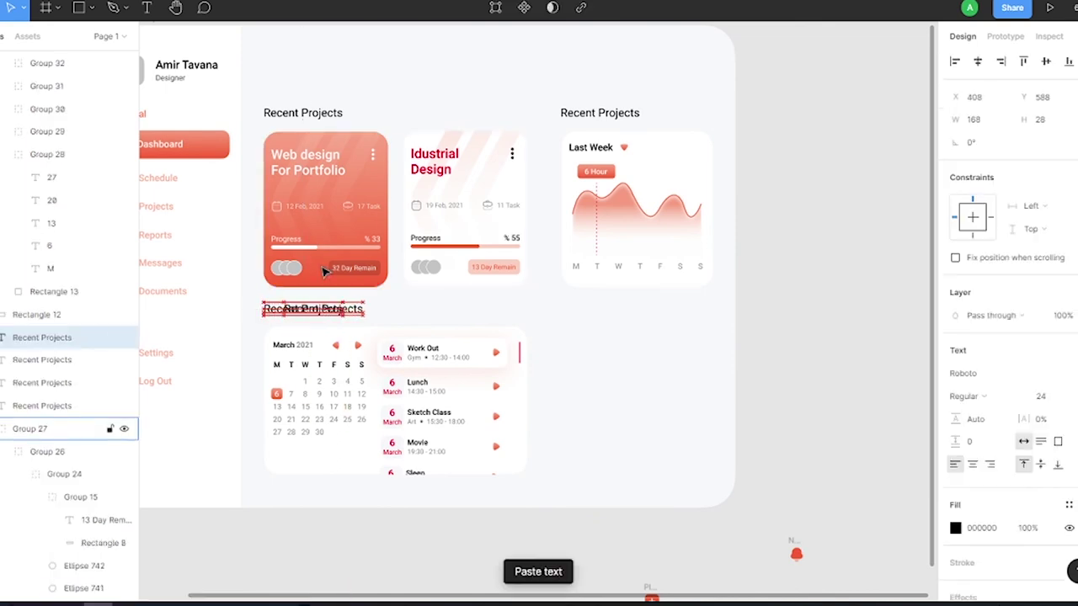
drag(322, 311, 620, 311)
key(Return)
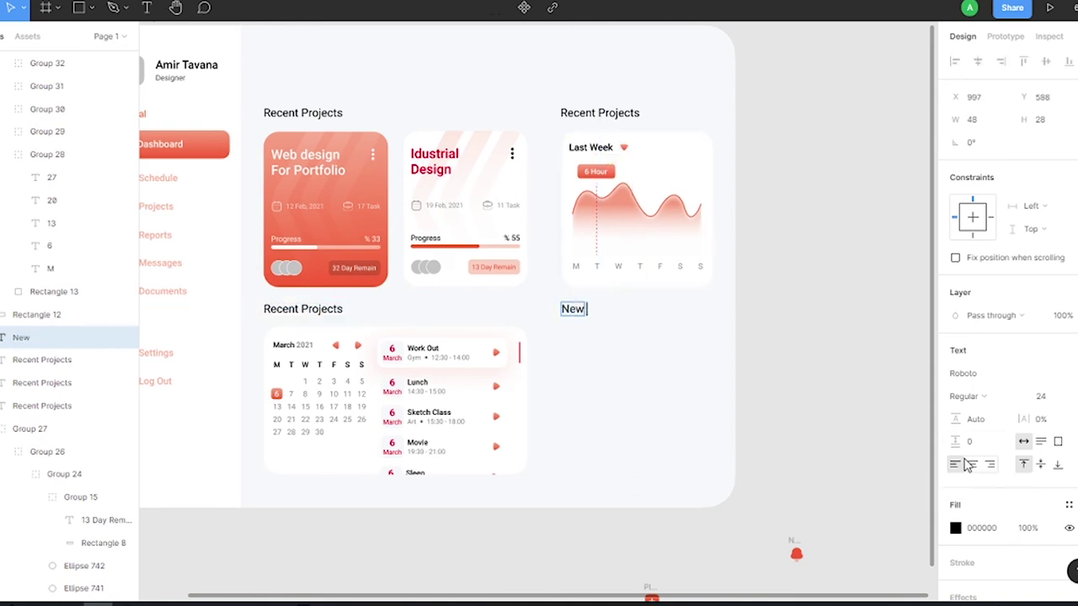
text(Messages)
click(855, 309)
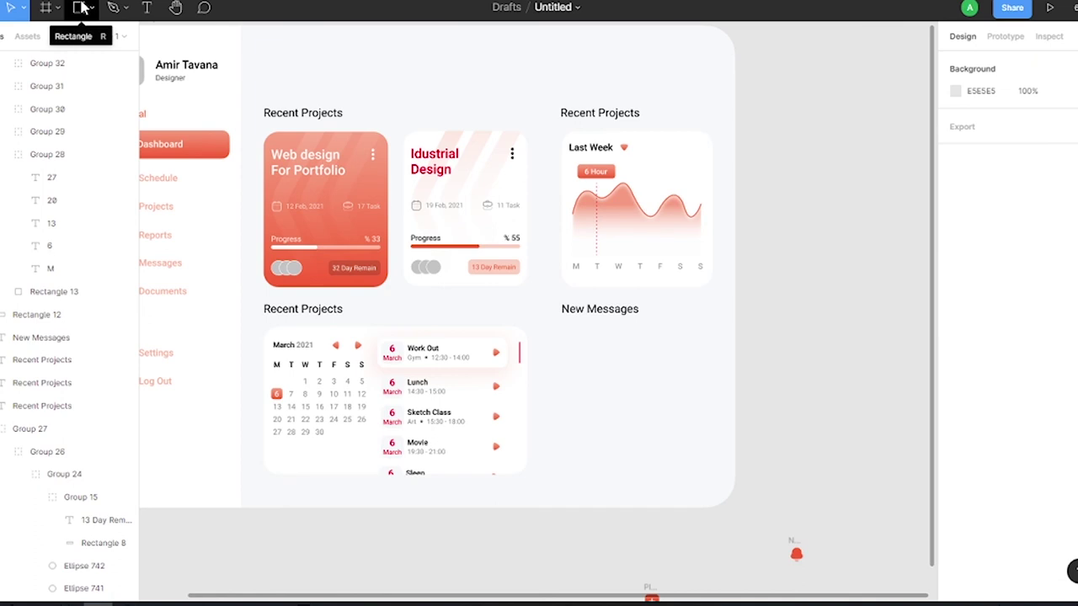
Draw a grey bar under New Messages and add a centred, Medium 'All' label.
click(80, 8)
drag(581, 352, 640, 376)
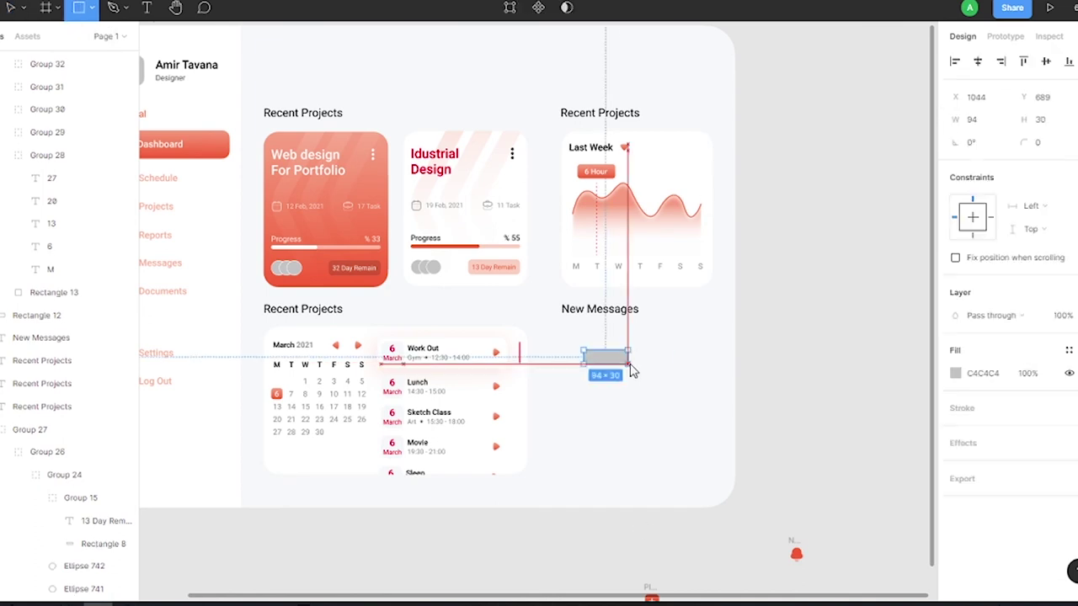
click(147, 7)
drag(620, 337, 714, 379)
text(All)
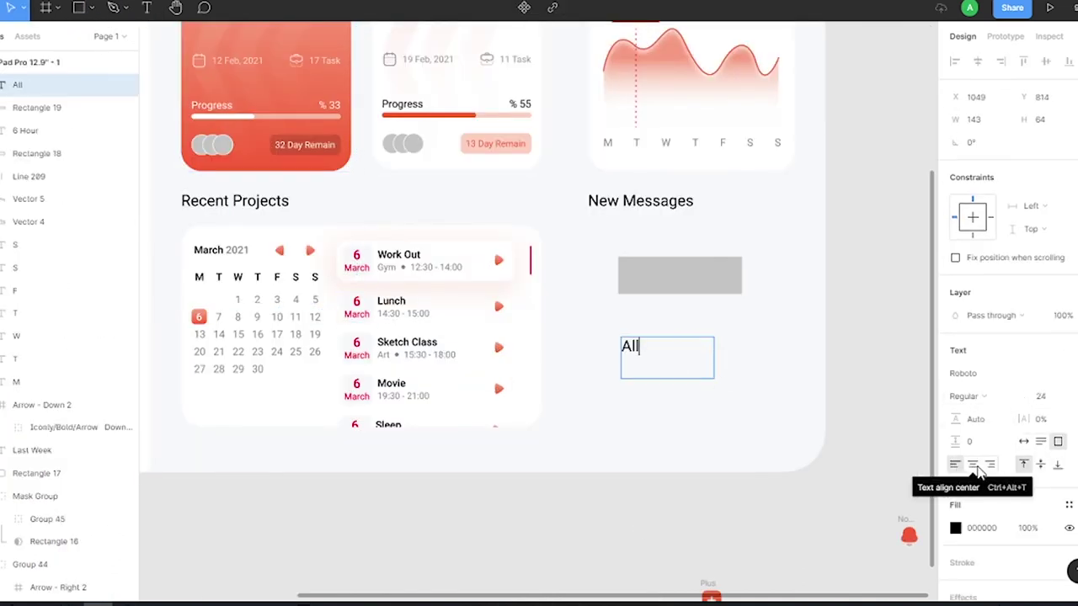
click(977, 473)
click(1047, 396)
text(16)
click(1023, 441)
click(964, 395)
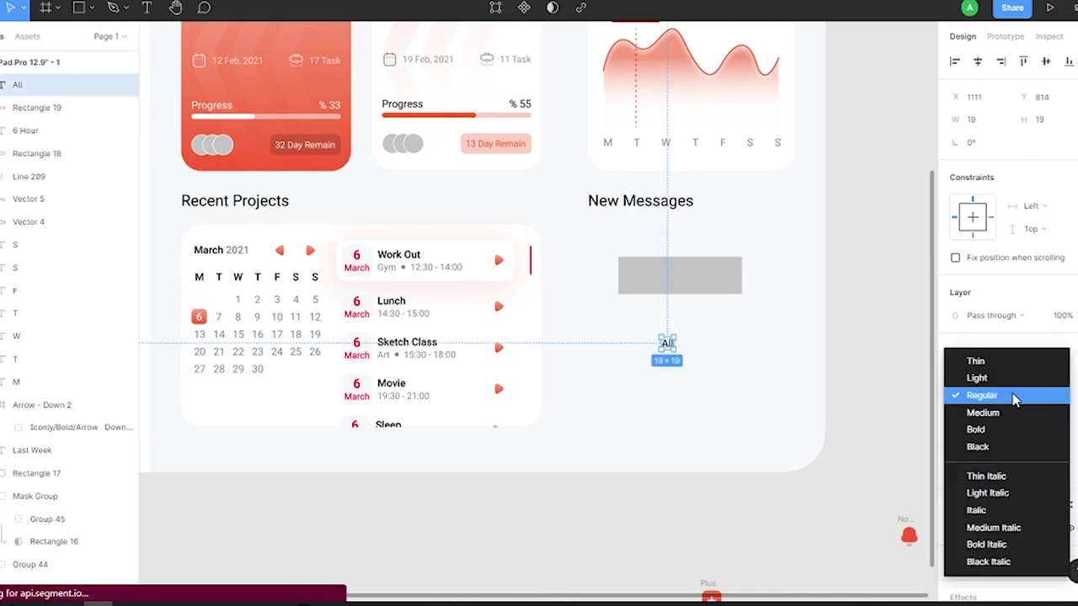
Duplicate the label to make the Customer and Teammate labels.
scroll(747, 382, up, 3)
mouse_move(607, 315)
mouse_down()
mouse_move(609, 417)
mouse_move(634, 198)
mouse_move(631, 217)
mouse_up()
key(Return)
text(Teammate)
Resize the grey bar around Teammate and round its corners to 8.
click(627, 180)
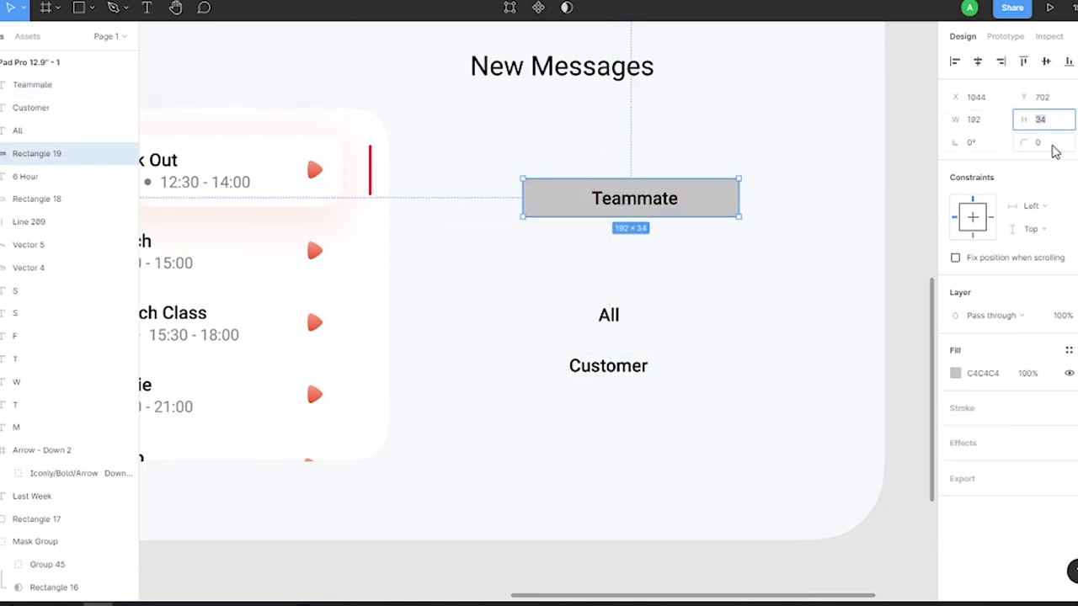
drag(738, 198, 698, 198)
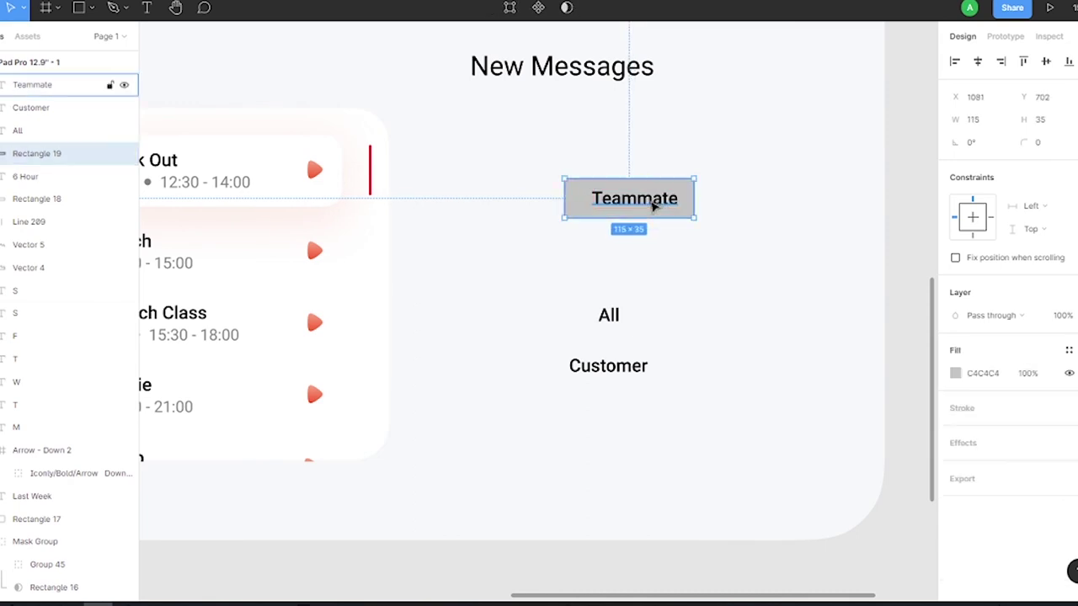
click(652, 207)
click(572, 182)
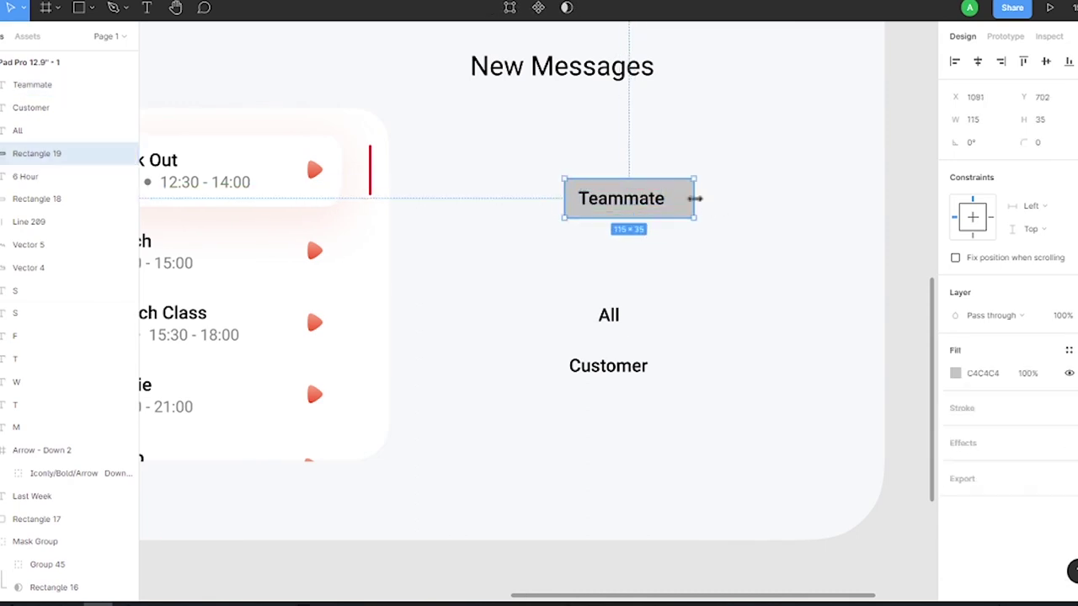
drag(676, 196, 679, 196)
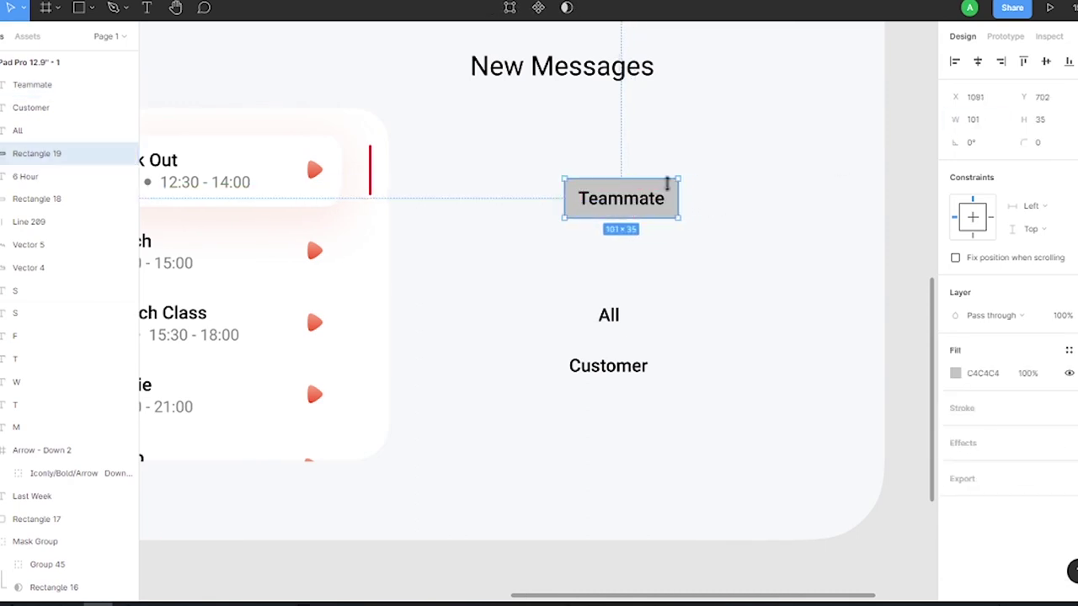
drag(1026, 143, 1049, 144)
click(1068, 142)
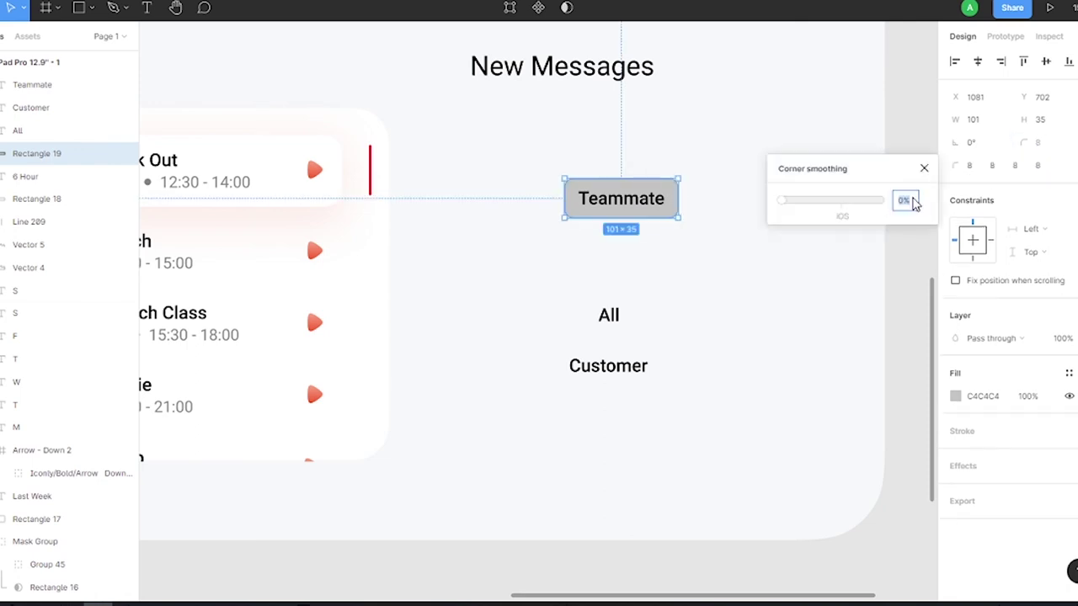
text(60)
Copy the rounded button shape behind the All and Customer labels.
drag(614, 181, 614, 296)
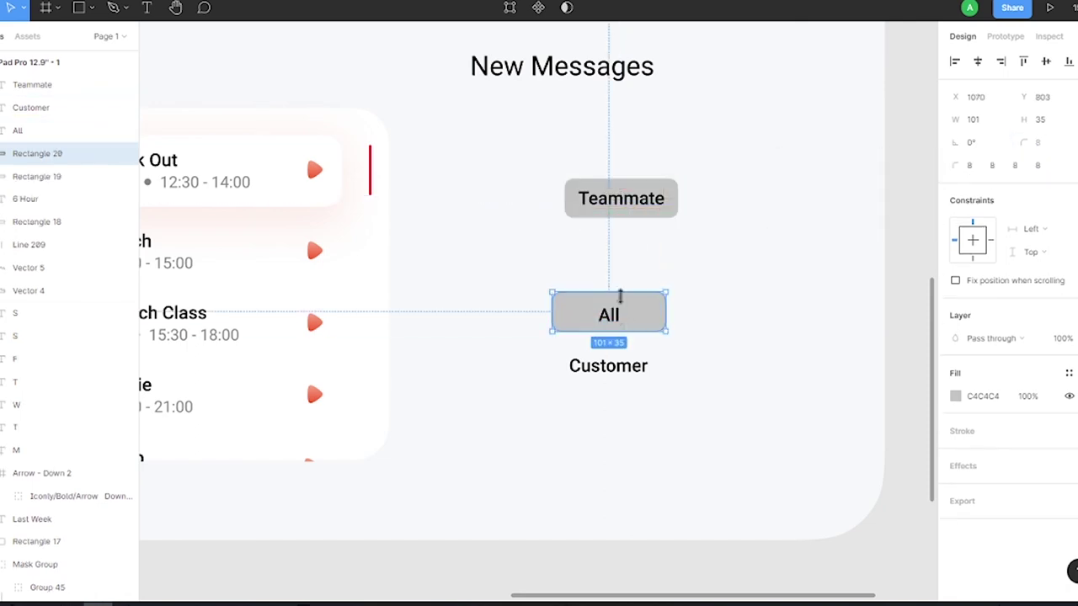
shift+click(611, 315)
click(695, 315)
click(612, 314)
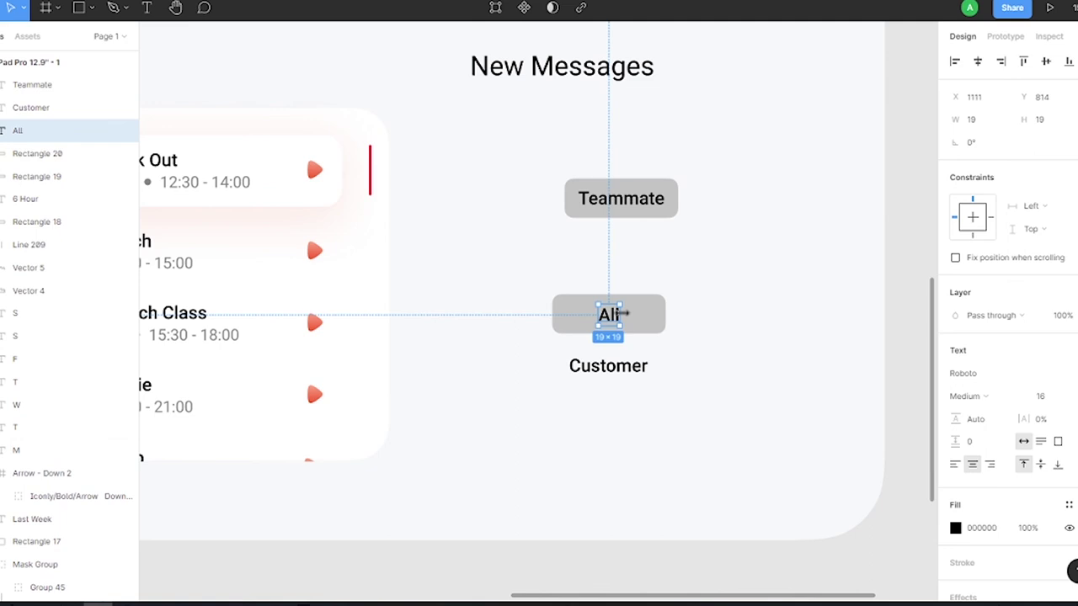
click(696, 314)
drag(656, 314, 655, 365)
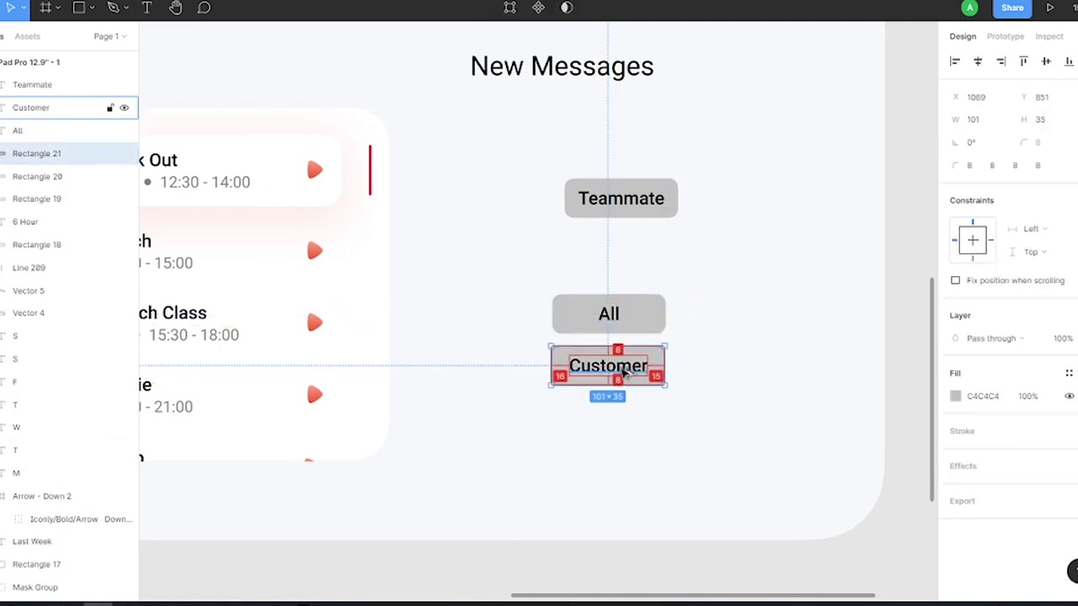
click(645, 322)
shift+click(636, 365)
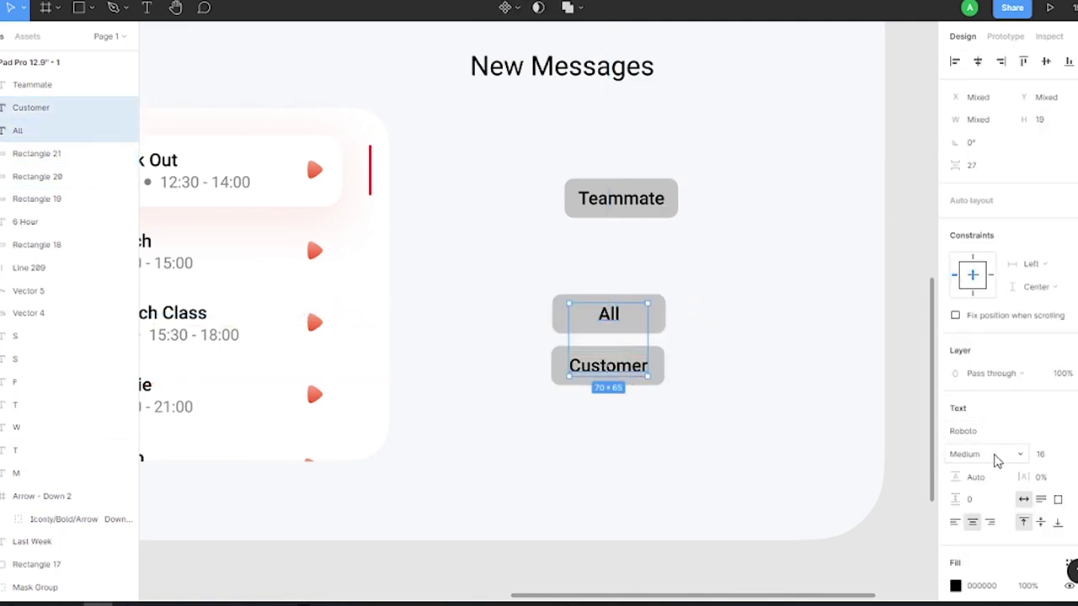
Fill the All and Customer shapes white and group each with its label.
click(626, 366)
click(966, 452)
key(Escape)
key(ctrl+g)
click(651, 363)
key(ctrl+g)
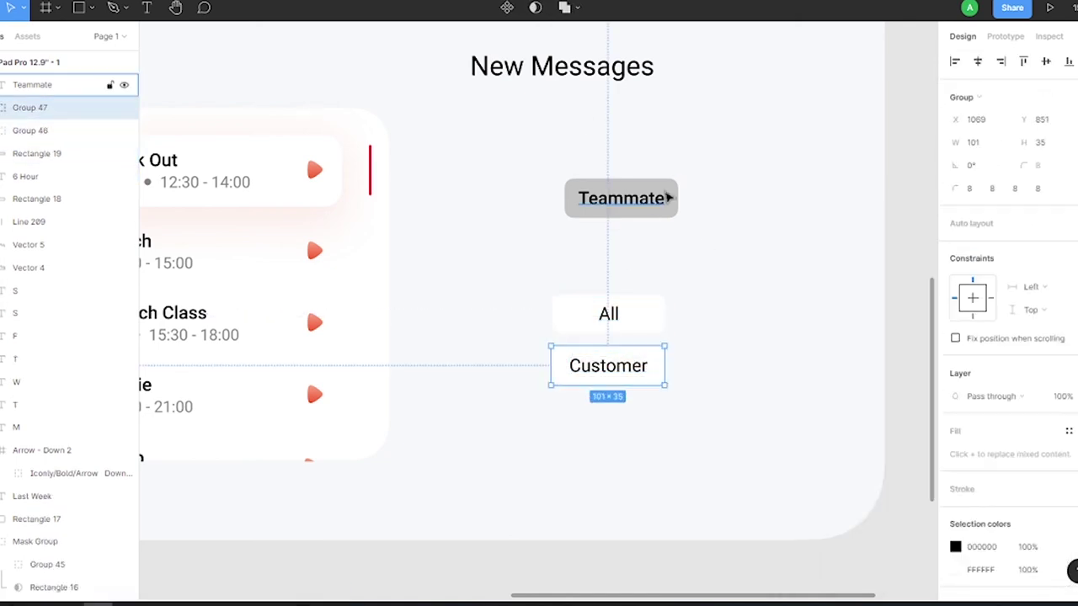
Give the Teammate shape a red FF602B linear gradient and group it with its label.
click(620, 198)
click(955, 395)
click(799, 228)
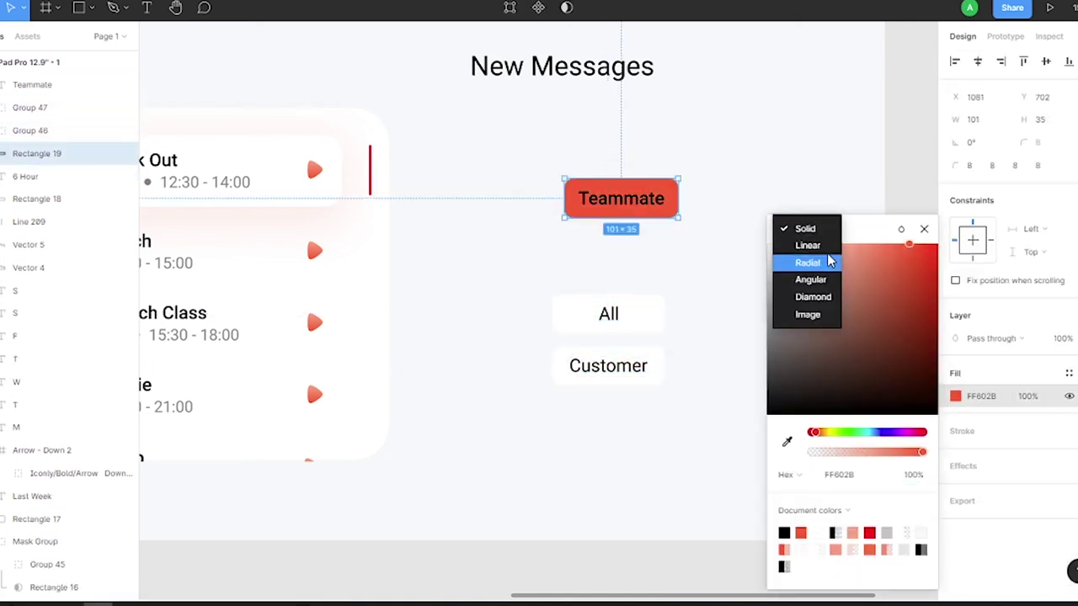
click(859, 528)
click(620, 198)
shift+click(645, 179)
key(ctrl+g)
Arrange All, Teammate and Customer in one row under New Messages, evenly spaced.
mouse_move(638, 326)
mouse_down()
mouse_move(528, 207)
mouse_move(571, 77)
mouse_move(555, 80)
mouse_up()
mouse_move(616, 362)
mouse_down()
mouse_move(804, 142)
mouse_move(796, 136)
mouse_up()
drag(638, 173, 658, 100)
shift+click(746, 137)
click(1046, 60)
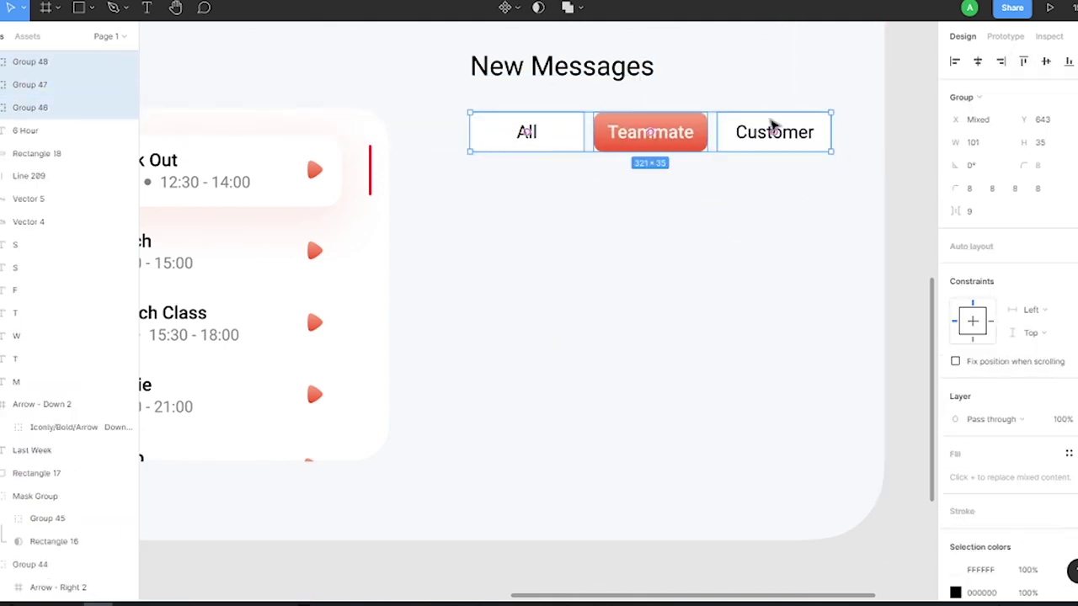
key(Escape)
Draw a grey square avatar below the tabs with corner radius 16.
key(r)
drag(476, 166, 534, 218)
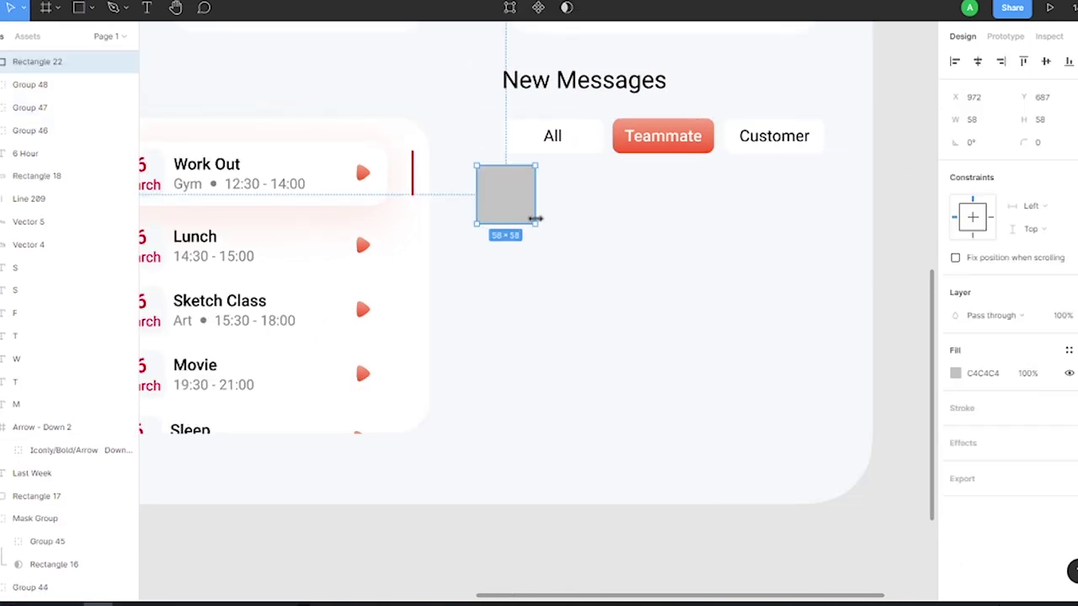
click(1037, 142)
text(16)
key(Return)
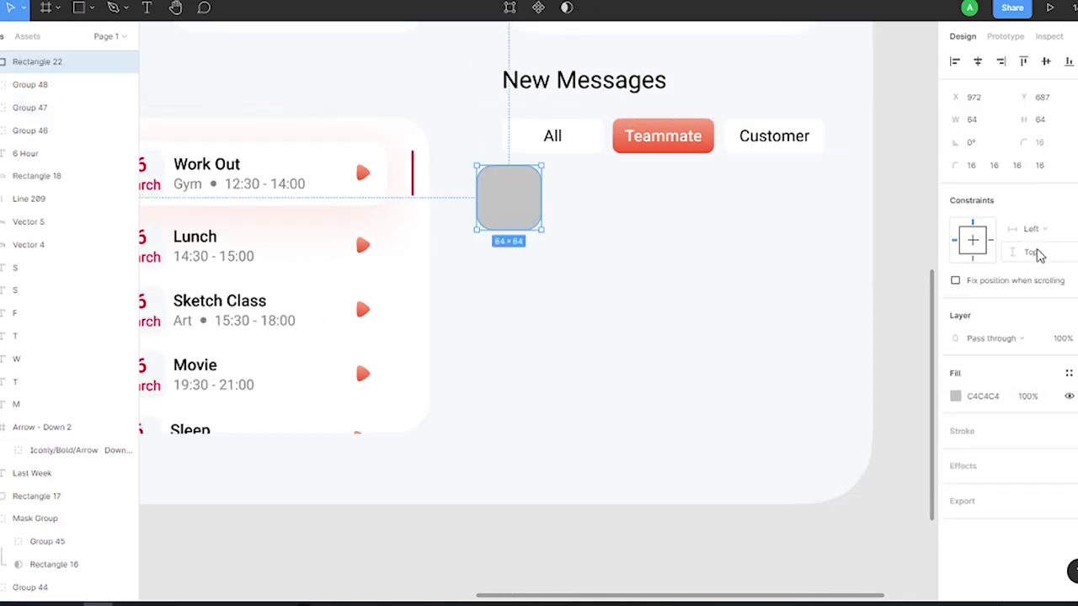
click(915, 205)
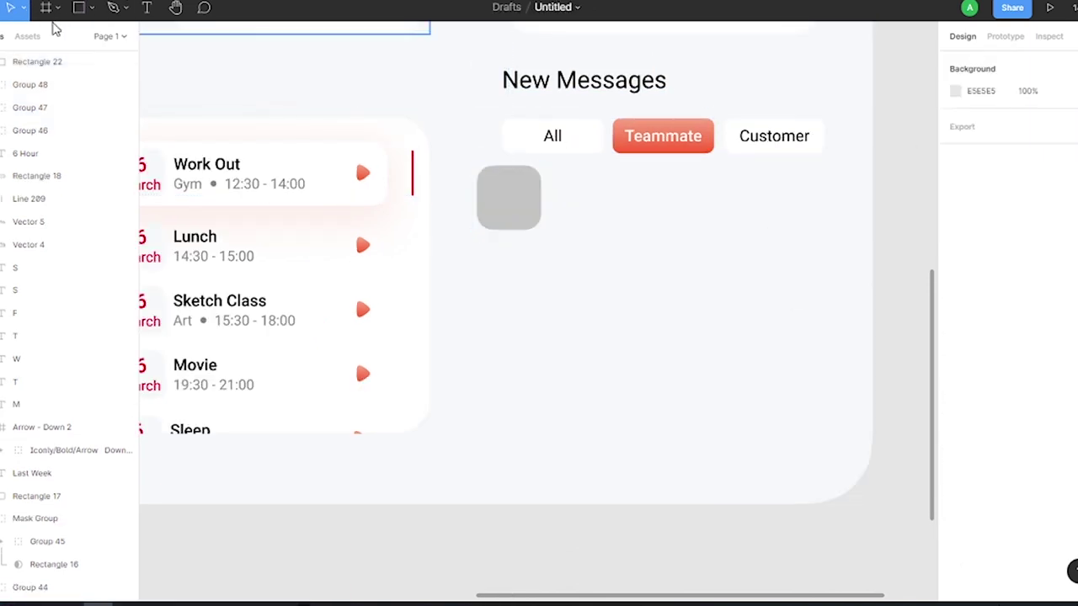
Add the contact name and 'Hey How Are you?' message text layers for the card.
key(t)
drag(574, 276, 648, 310)
text(Atousa)
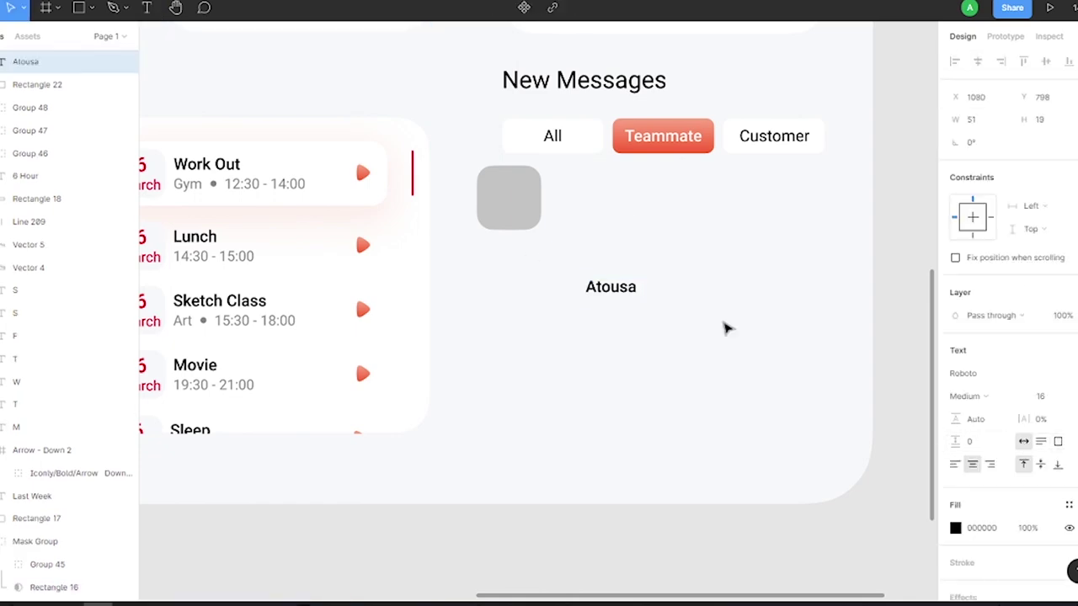
click(190, 161)
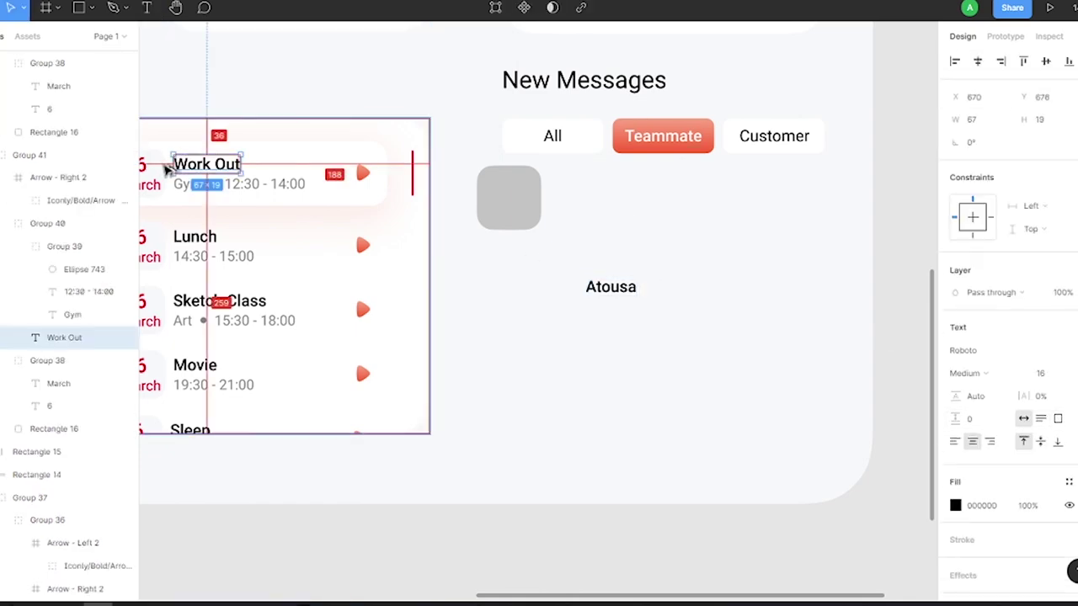
key(Escape)
scroll(651, 310, down, 1)
key(Return)
click(63, 244)
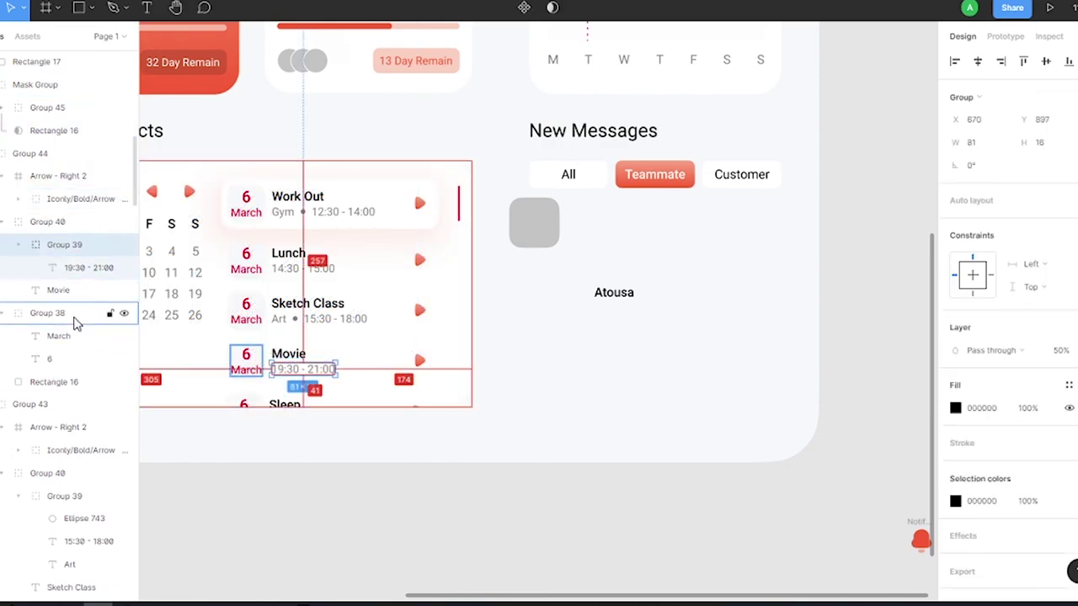
click(265, 370)
scroll(263, 355, up, 2)
key(Return)
key(Return)
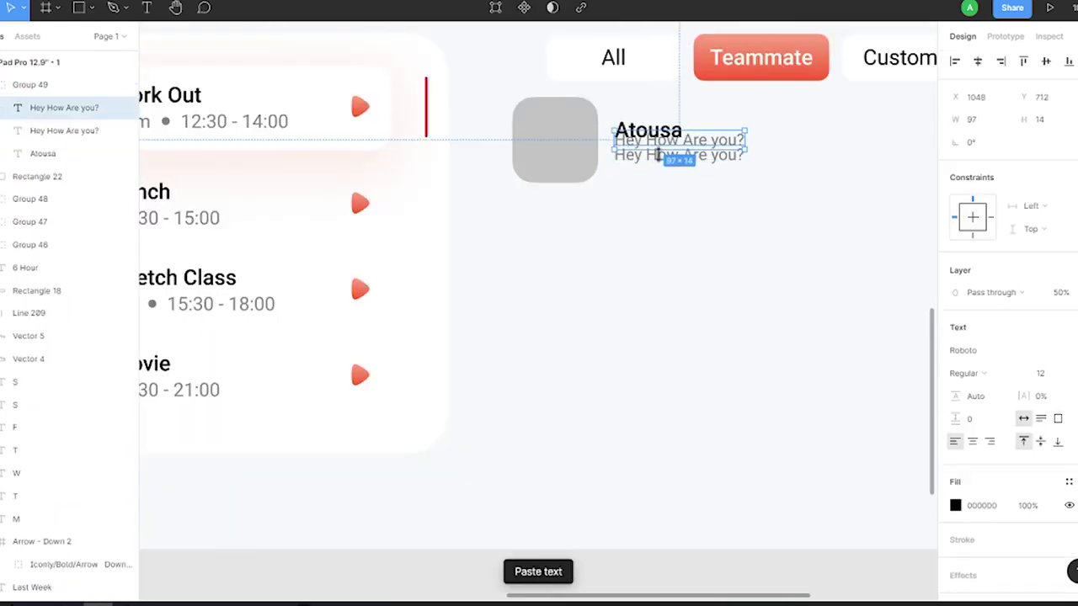
Add a '12:30' time text at the card's right edge.
drag(698, 151, 876, 139)
text(12:)
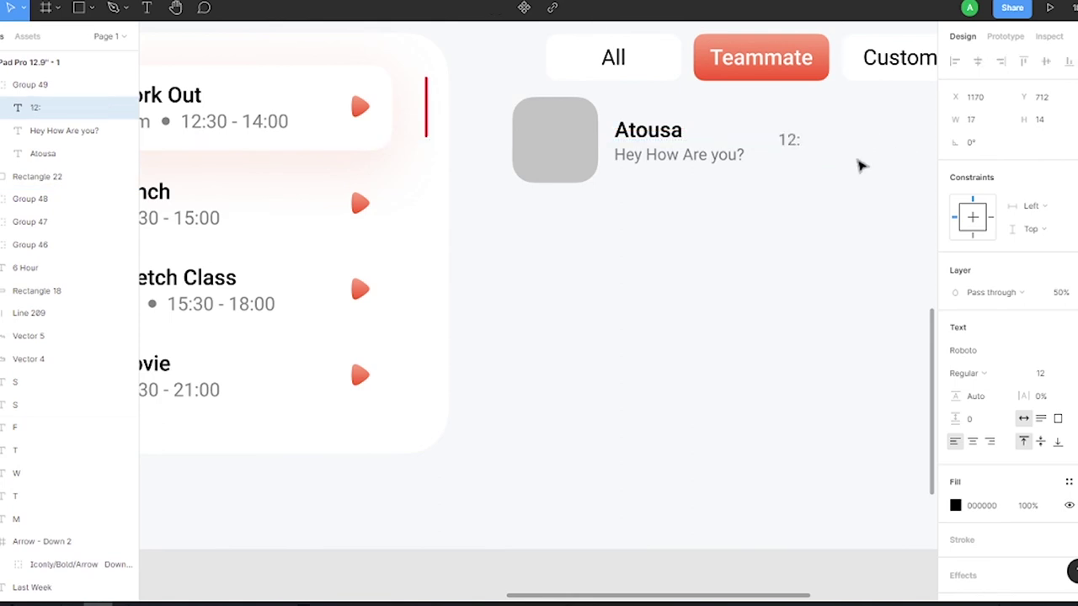
text(30)
key(Escape)
drag(587, 206, 732, 206)
drag(736, 199, 805, 205)
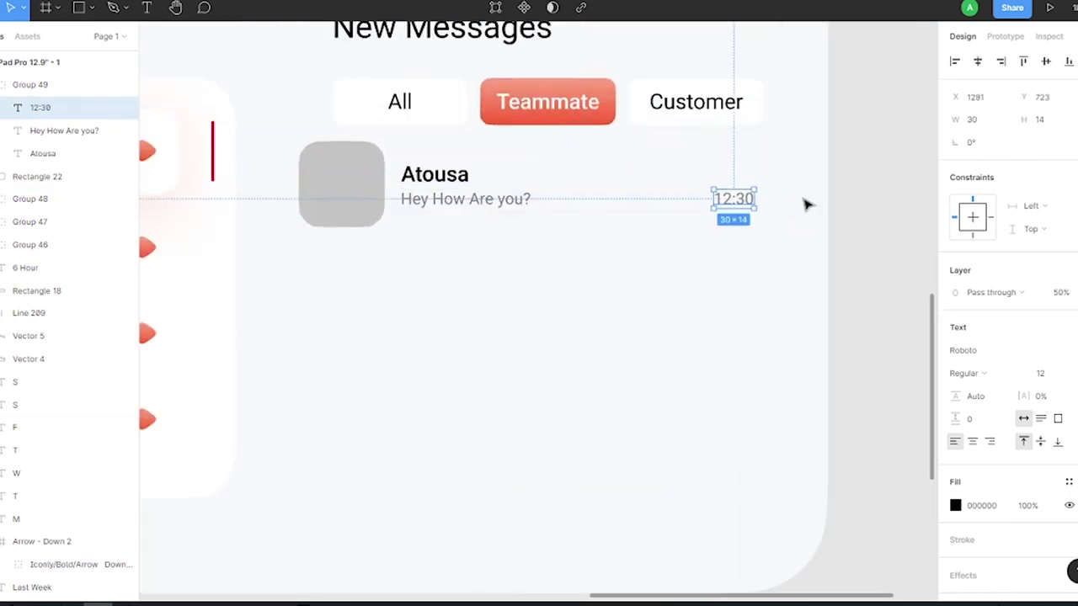
Group the name, message and time texts and place them right of the avatar.
shift+click(471, 199)
shift+click(434, 174)
key(ctrl+g)
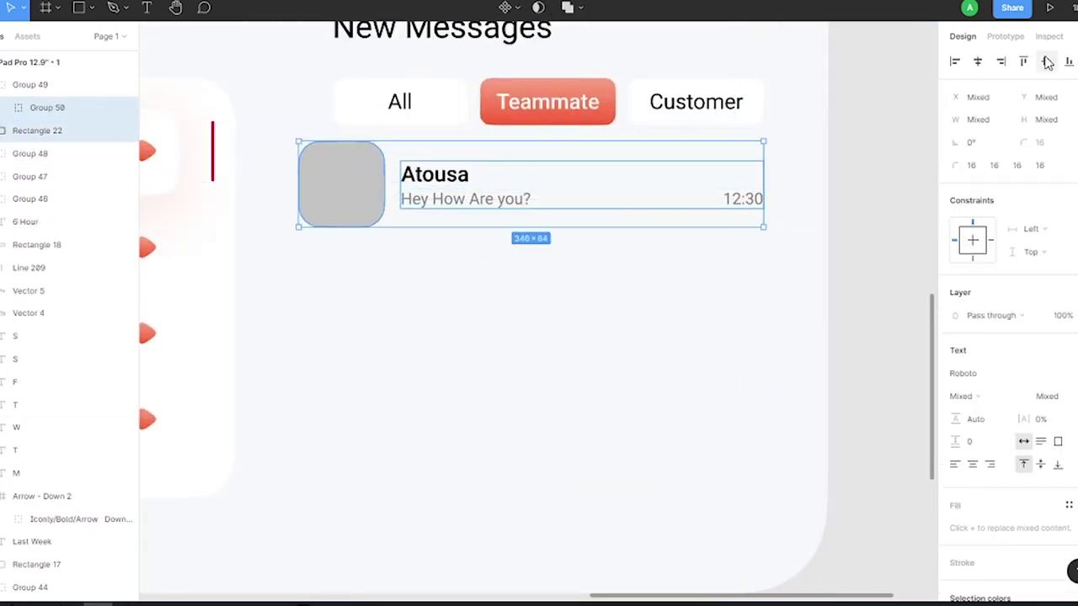
click(334, 184)
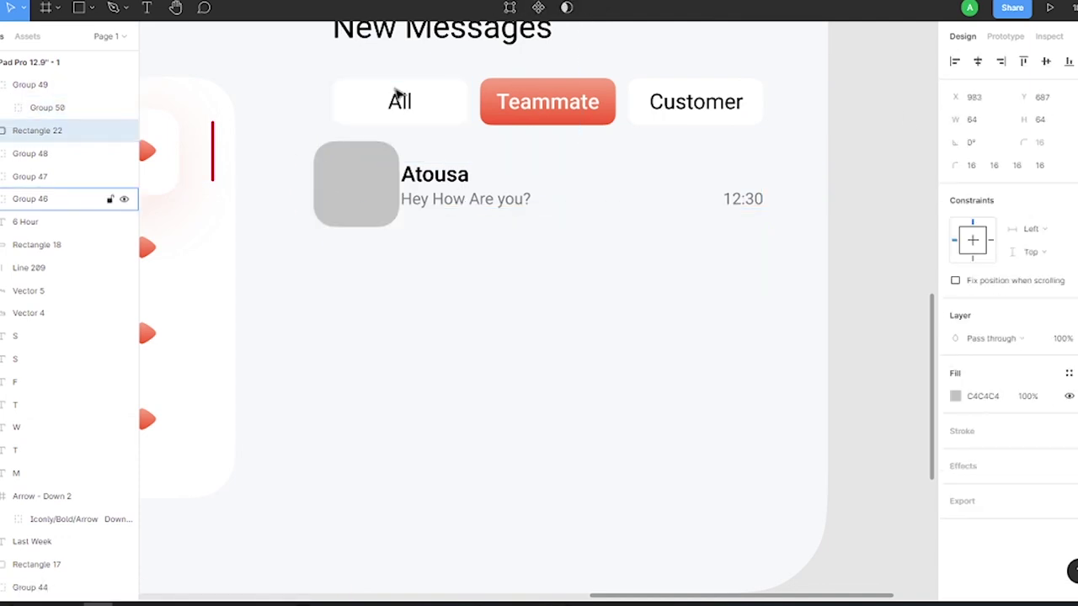
key(shift+Right)
key(shift+Right)
drag(451, 184, 484, 183)
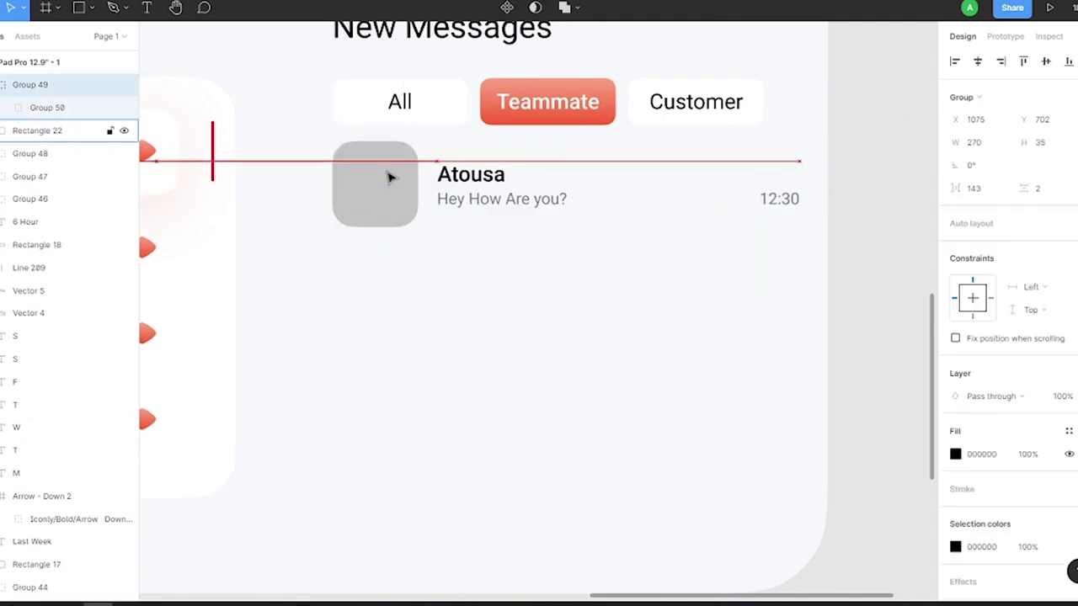
Undo the last two position tweaks and duplicate the message card into three stacked rows.
double_click(784, 202)
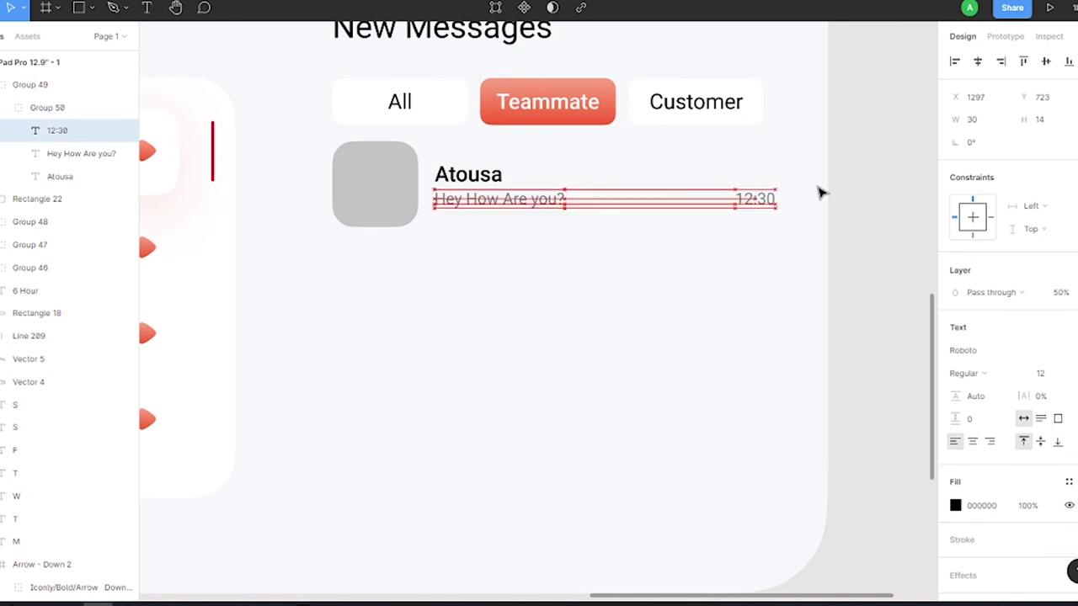
key(ctrl+z)
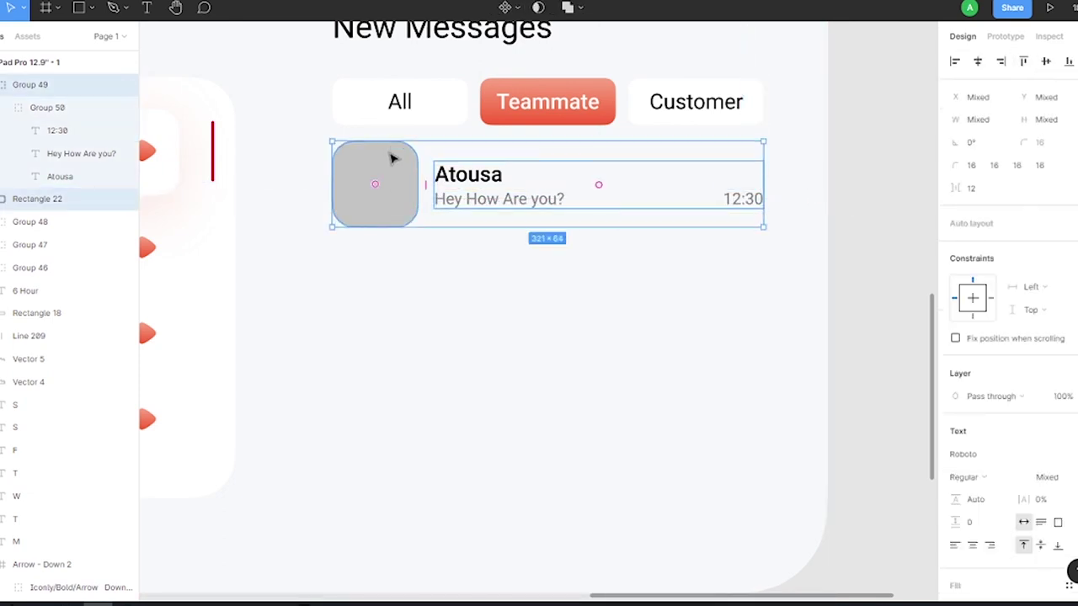
key(ctrl+z)
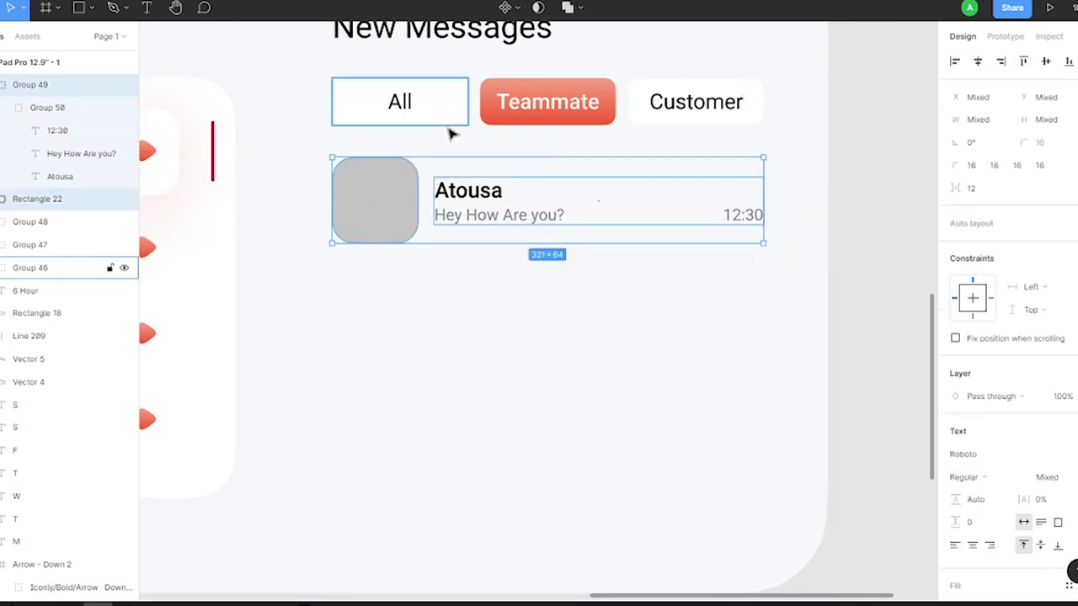
key(ctrl+d)
key(ctrl+d)
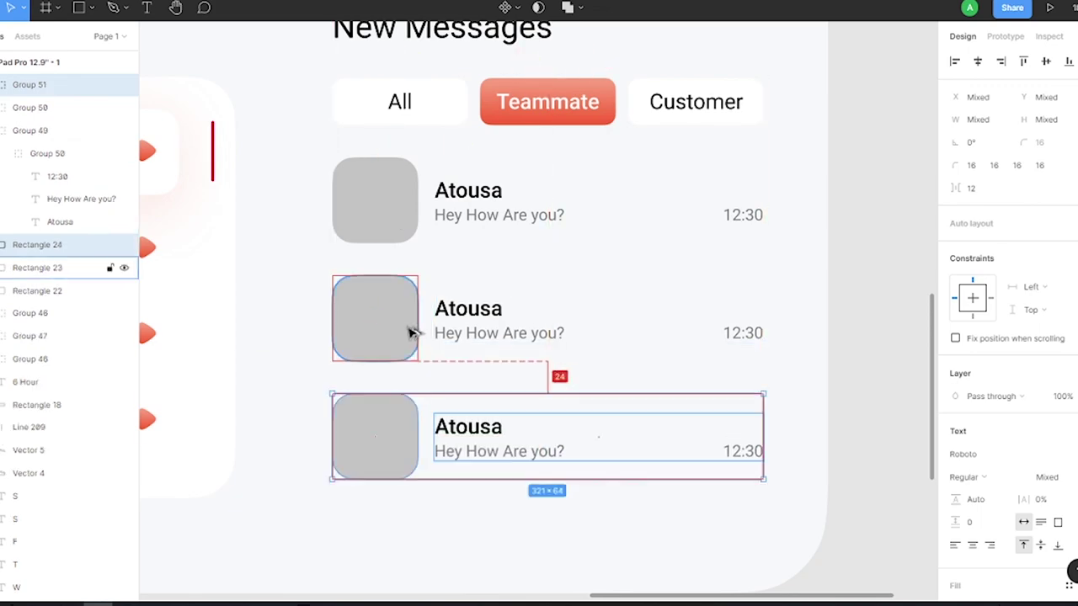
Rename the copied contact names on the middle and bottom message cards.
click(889, 224)
scroll(890, 224, down, 5)
scroll(678, 150, up, 8)
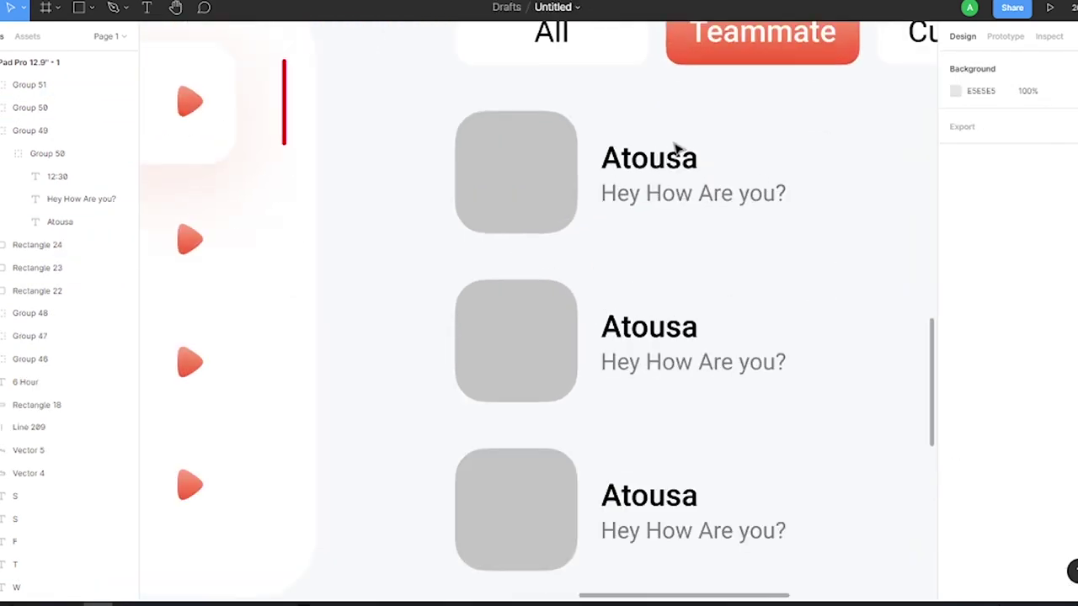
double_click(649, 327)
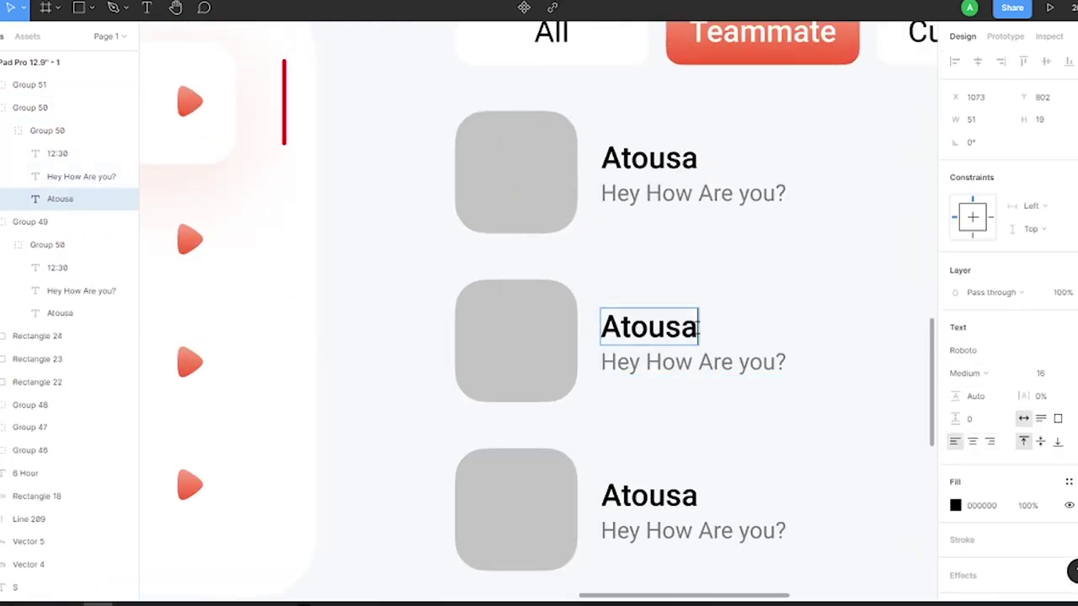
text(Ali)
double_click(649, 495)
text(Sa)
key(ctrl+z)
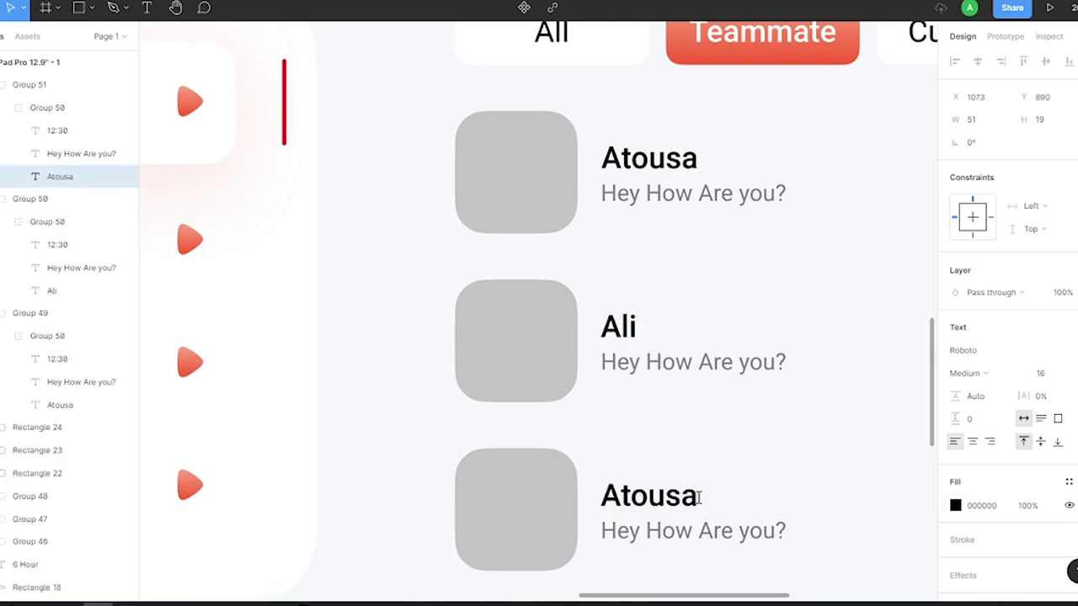
text(sa)
click(683, 195)
Change the middle and bottom messages to "What's Up Bro" and "Can you help me?".
double_click(740, 368)
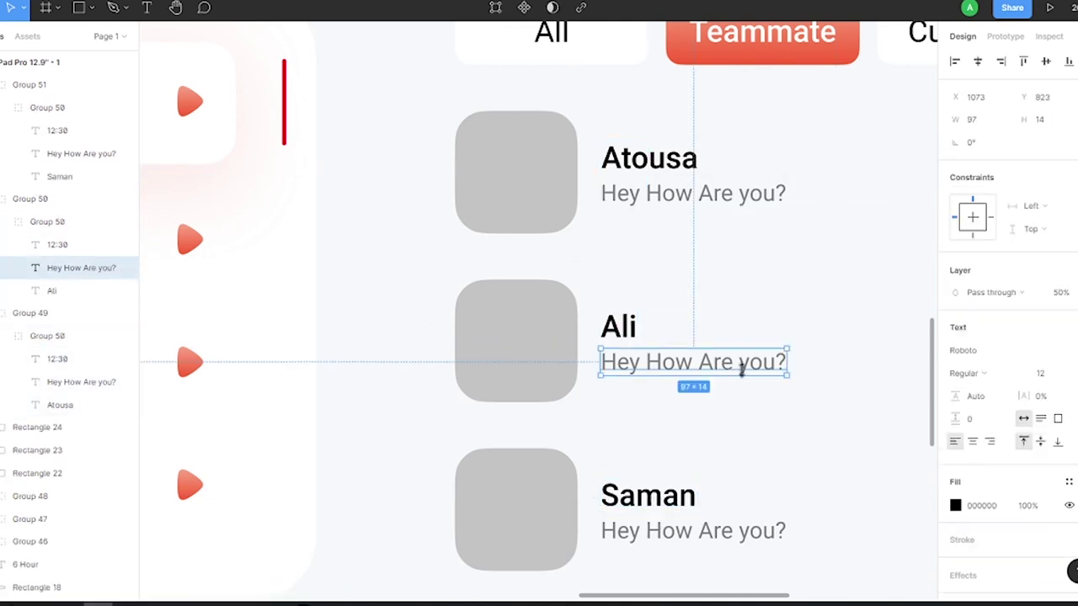
text(What's Up Bro)
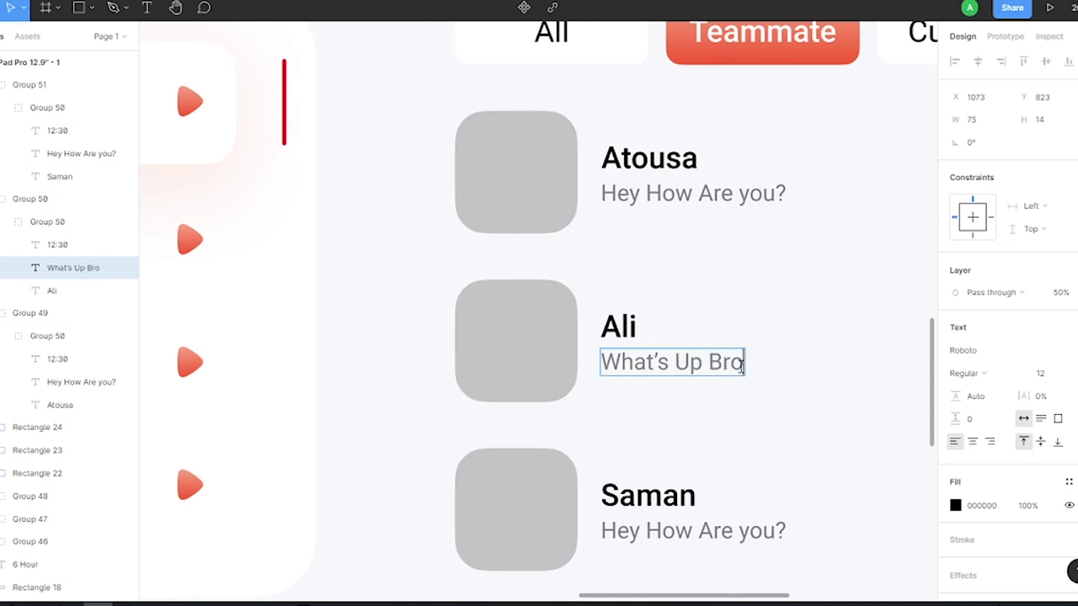
click(782, 530)
double_click(782, 530)
text(Can you)
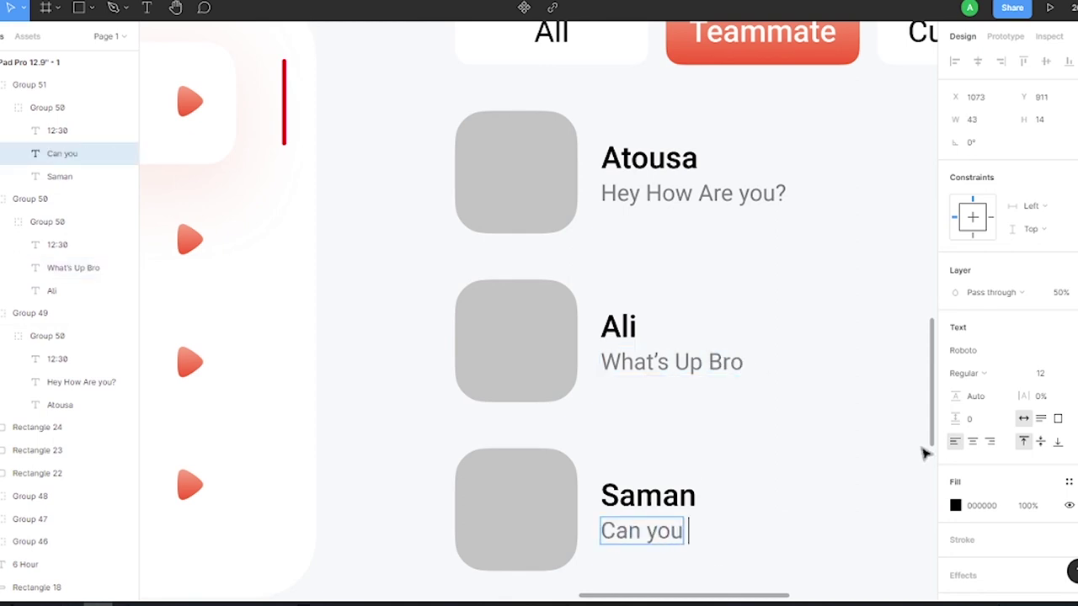
text( me?)
Set the middle and bottom card times to 11:30 and 10:30, then view the whole frame.
double_click(836, 337)
text(11:30)
double_click(836, 505)
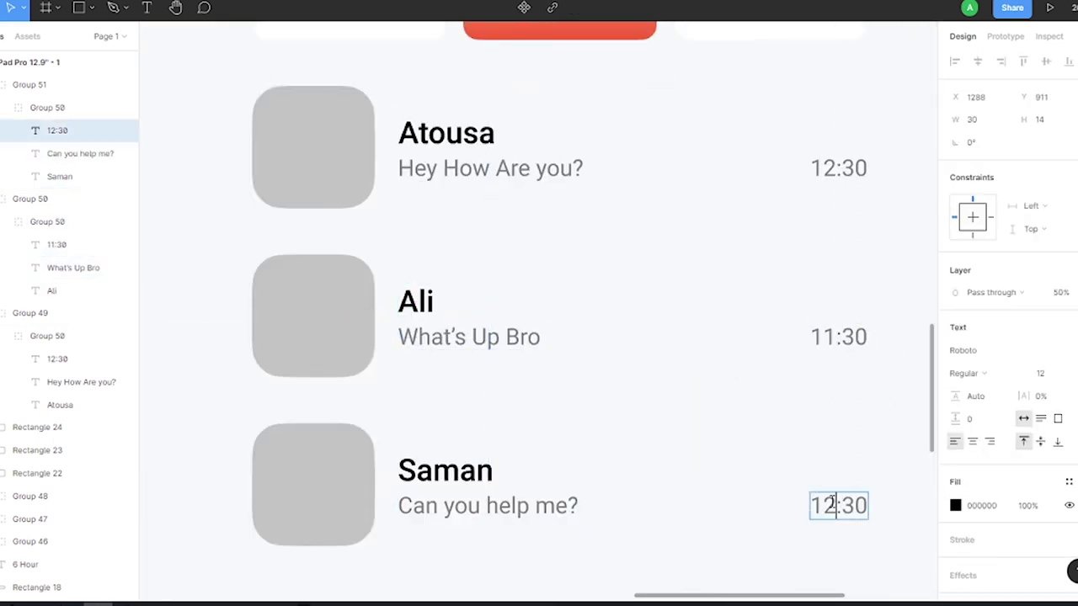
text(10:30)
key(Escape)
key(shift+1)
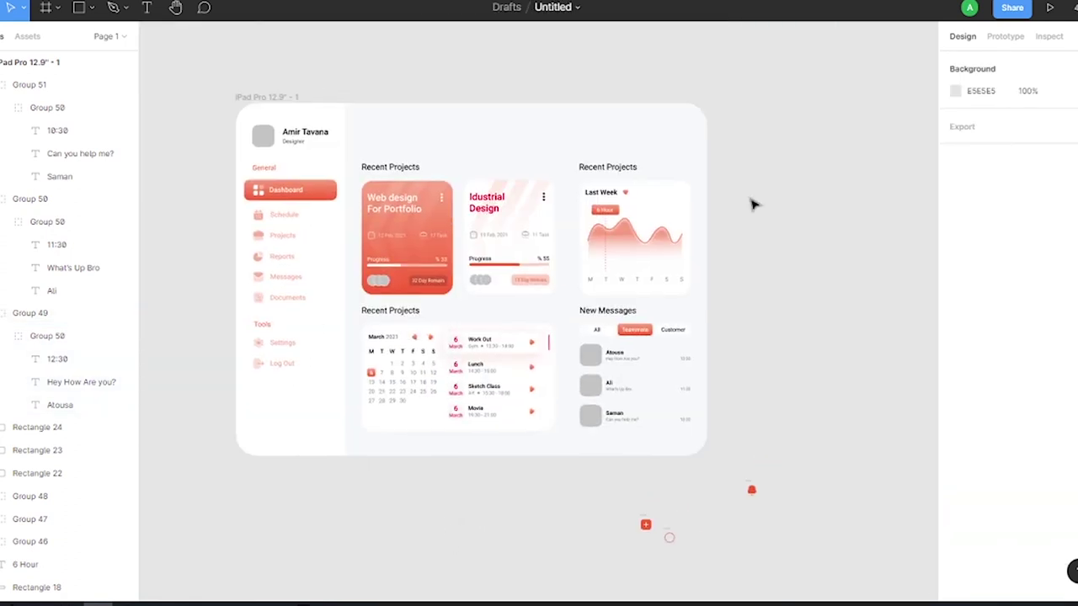
Draw a white 64×64 backing square with a 16 px corner radius at the top.
key(r)
mouse_move(582, 99)
mouse_down()
mouse_move(613, 128)
mouse_move(596, 122)
mouse_up()
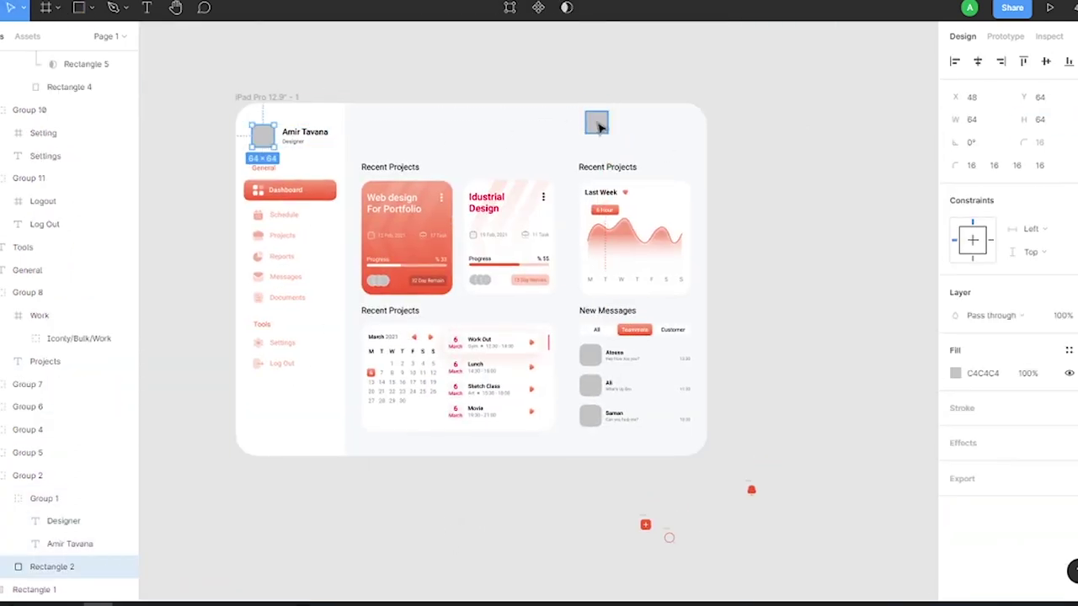
click(1037, 143)
text(16)
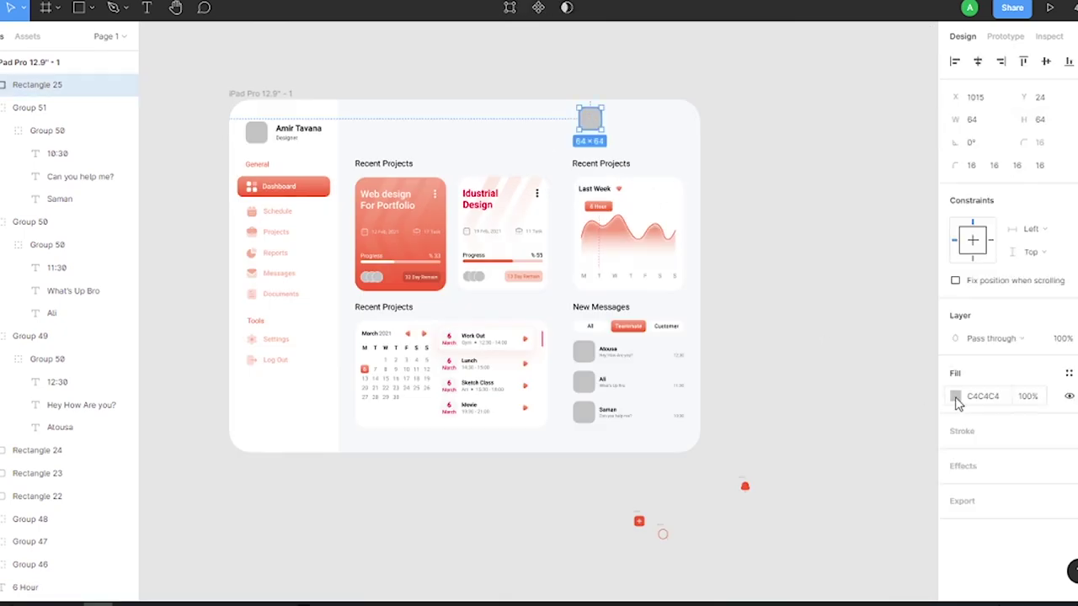
click(954, 489)
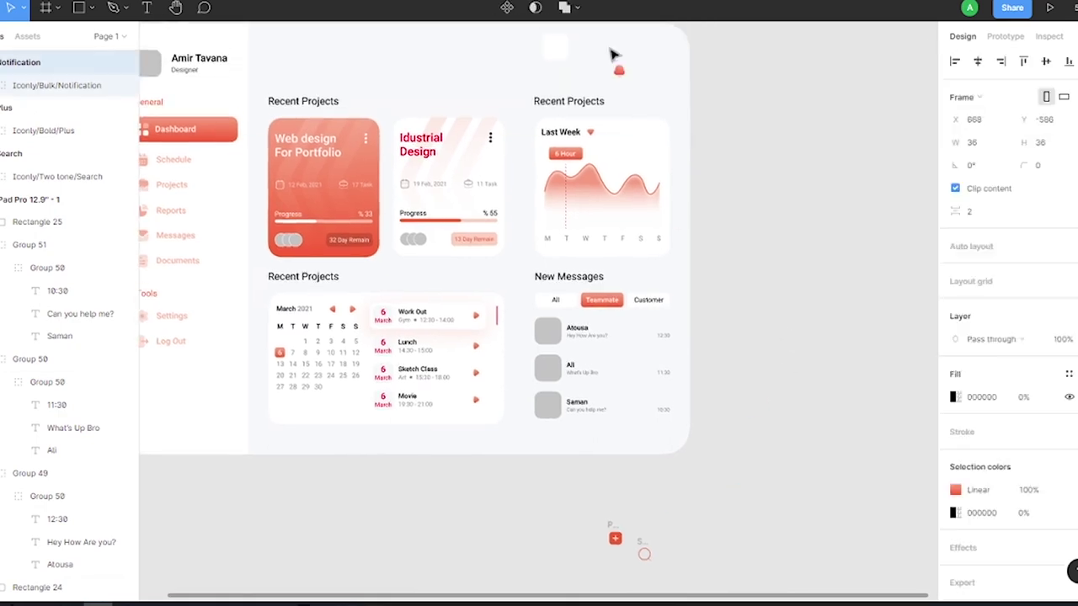
scroll(551, 34, up, 5)
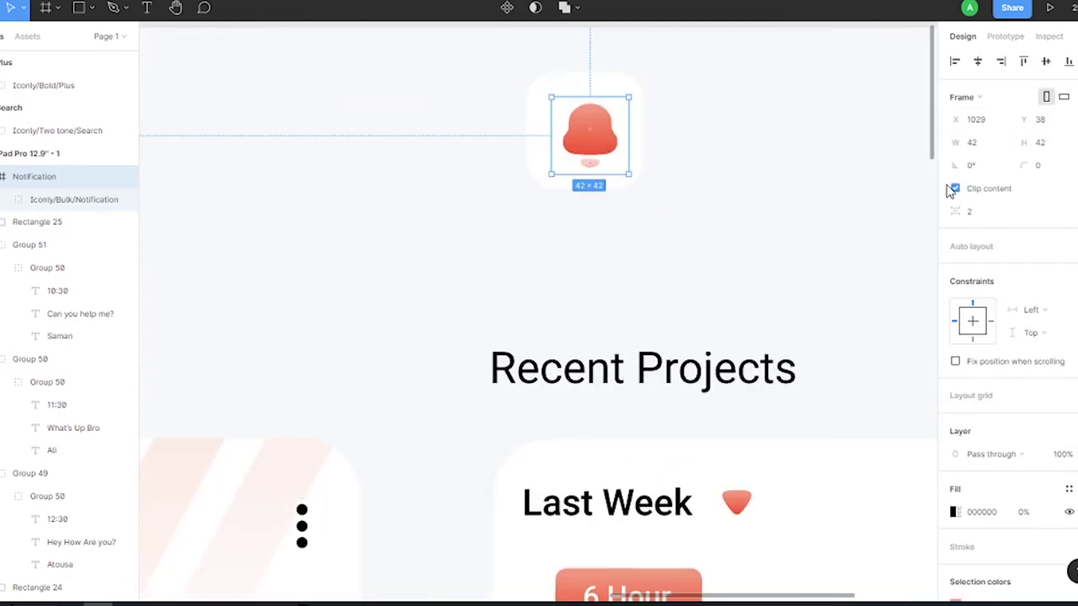
Enlarge the bell icon to 42×42 and move the plus icon beside it.
drag(618, 97, 628, 90)
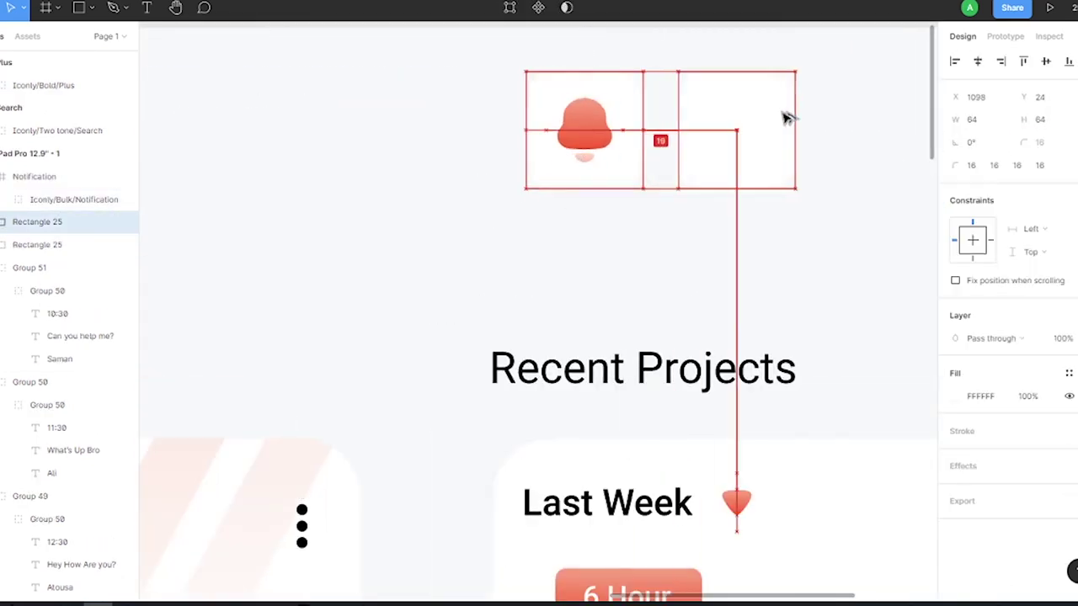
scroll(685, 463, down, 10)
click(678, 465)
click(954, 489)
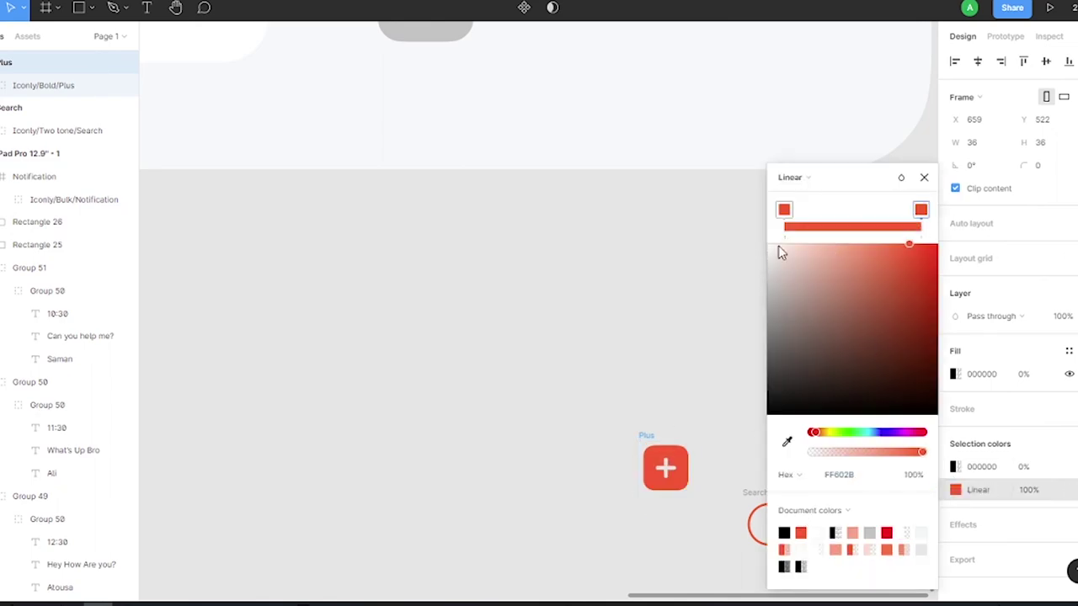
click(726, 382)
scroll(726, 382, down, 3)
click(701, 411)
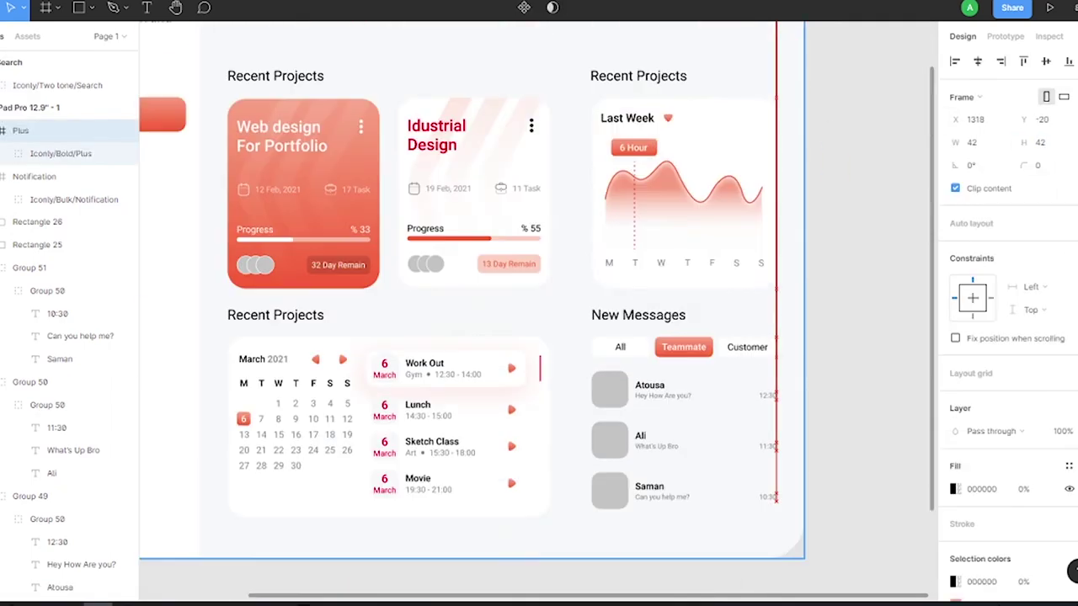
drag(703, 414, 665, 224)
scroll(698, 209, up, 5)
Group the plus and bell icons with their squares and place them side by side top right.
click(695, 202)
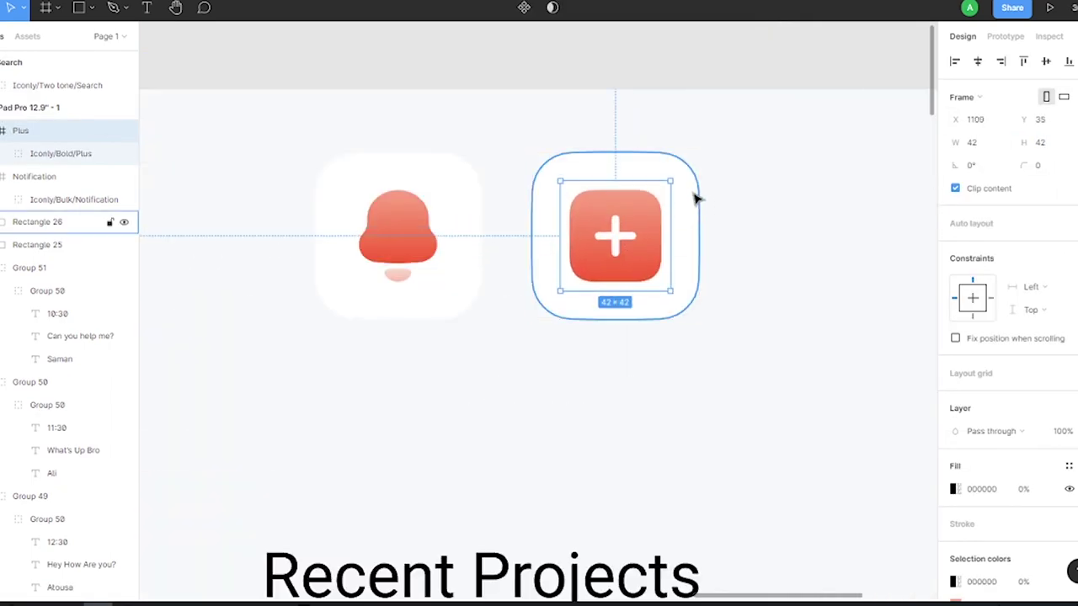
key(ctrl+g)
click(414, 169)
key(ctrl+g)
drag(414, 168, 669, 202)
scroll(670, 202, down, 2)
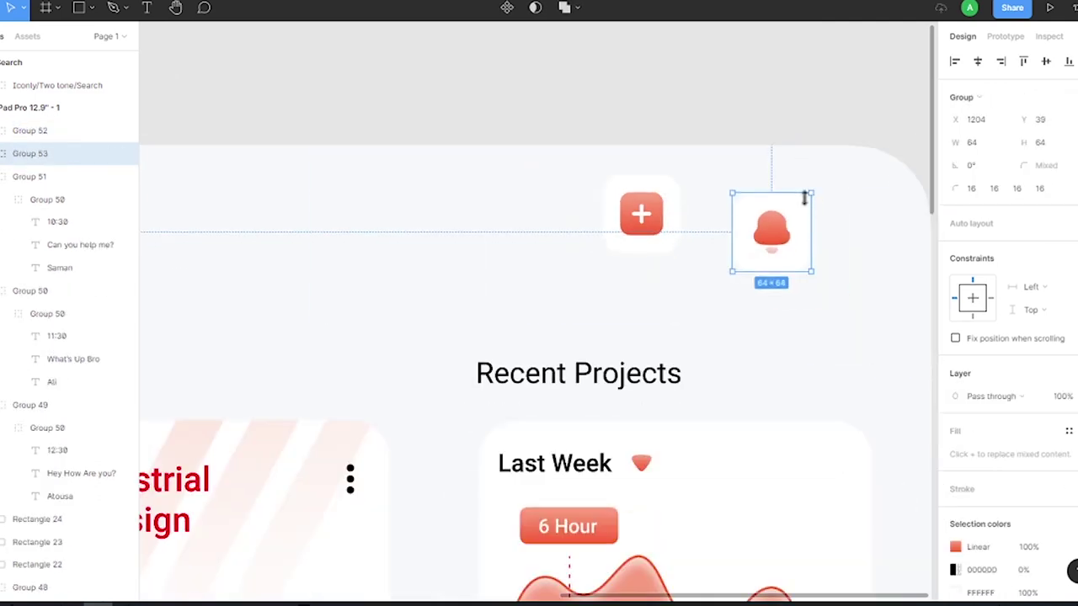
mouse_move(806, 197)
mouse_down()
mouse_move(867, 170)
mouse_move(865, 206)
mouse_up()
drag(622, 194, 702, 245)
shift+click(854, 241)
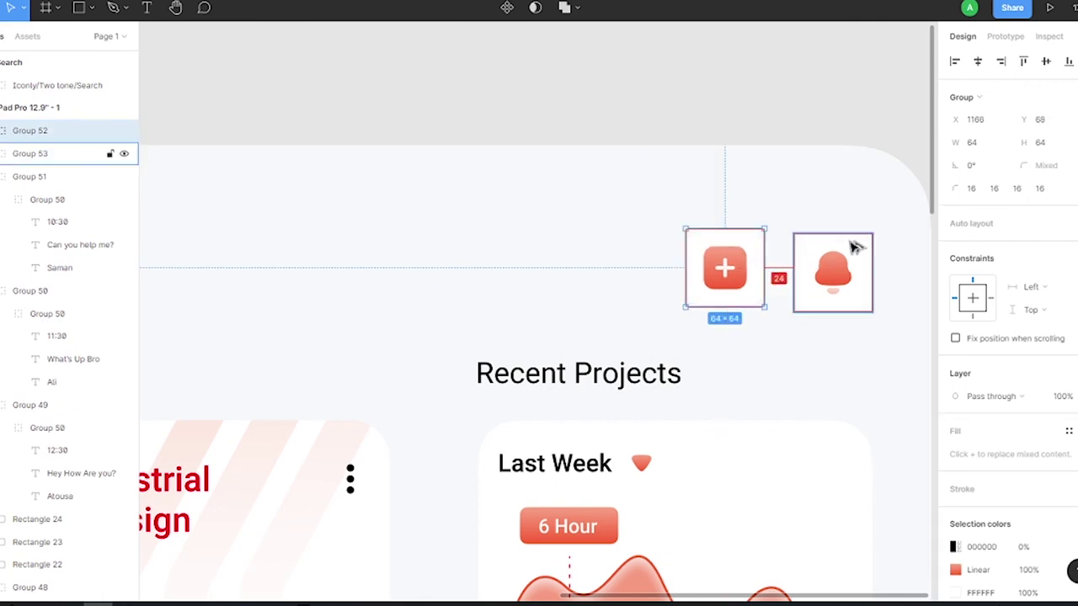
scroll(854, 241, down, 3)
scroll(853, 252, down, 5)
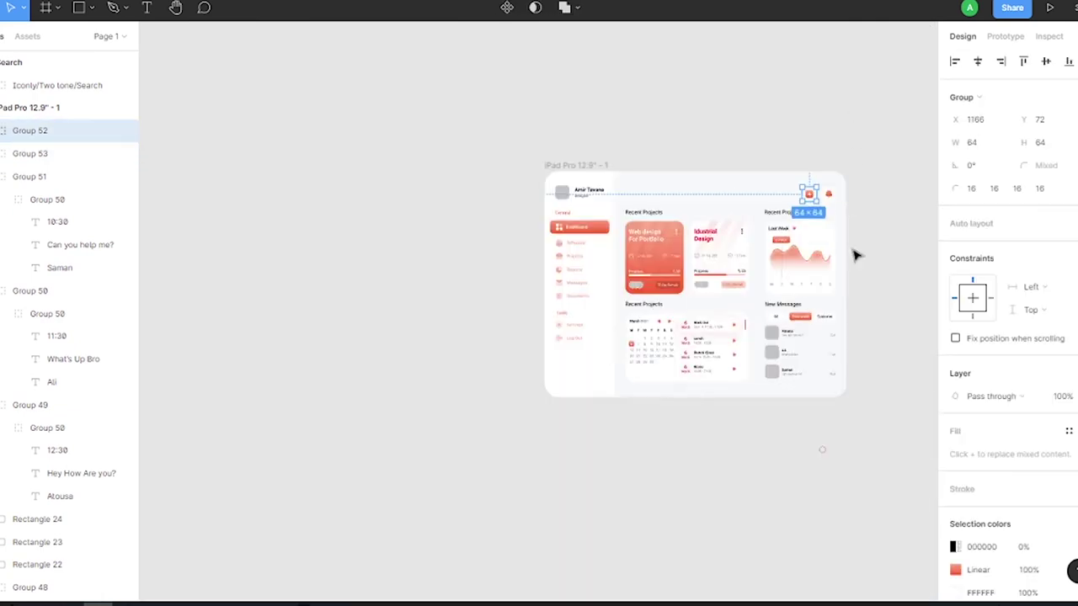
scroll(878, 134, up, 4)
Draw a 64 px tall rectangle at Y 64 beside the profile name.
key(Escape)
key(r)
drag(388, 152, 422, 124)
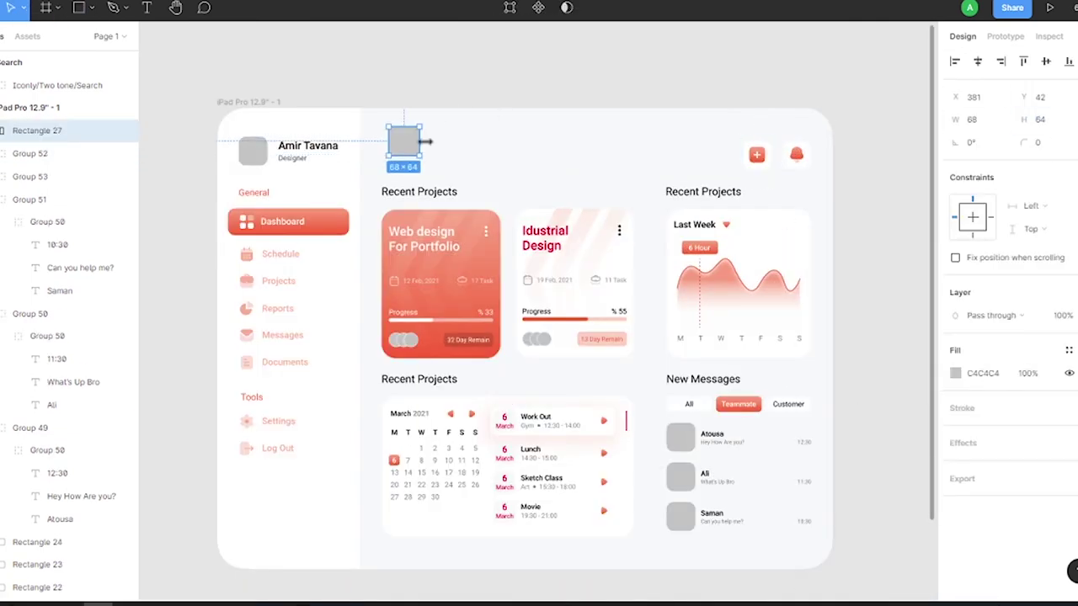
key(shift+Down)
key(shift+Down)
key(Down)
key(Down)
key(Down)
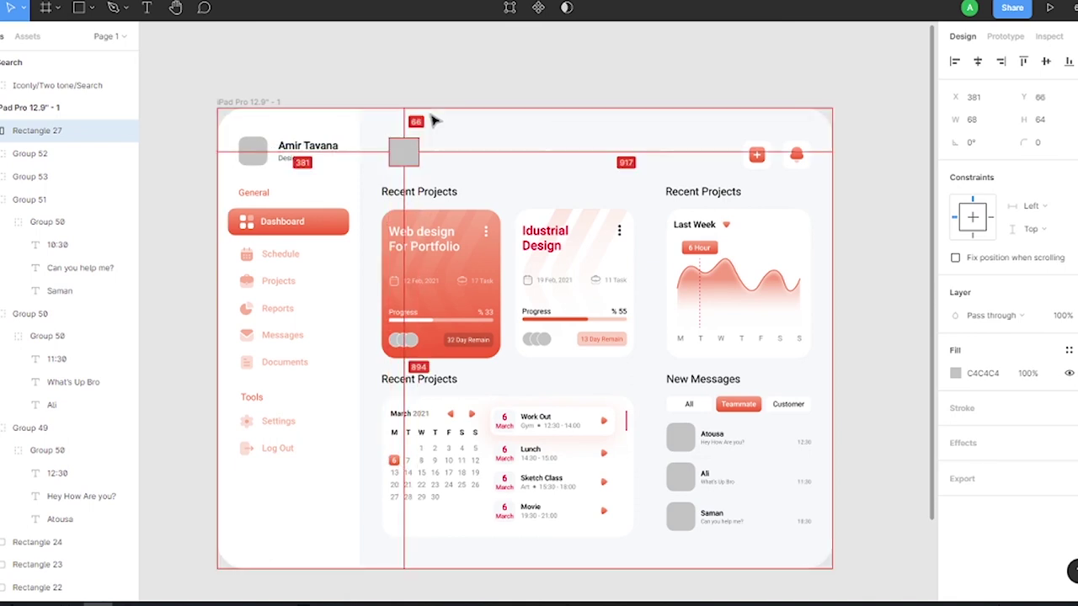
key(Down)
key(Down)
key(Down)
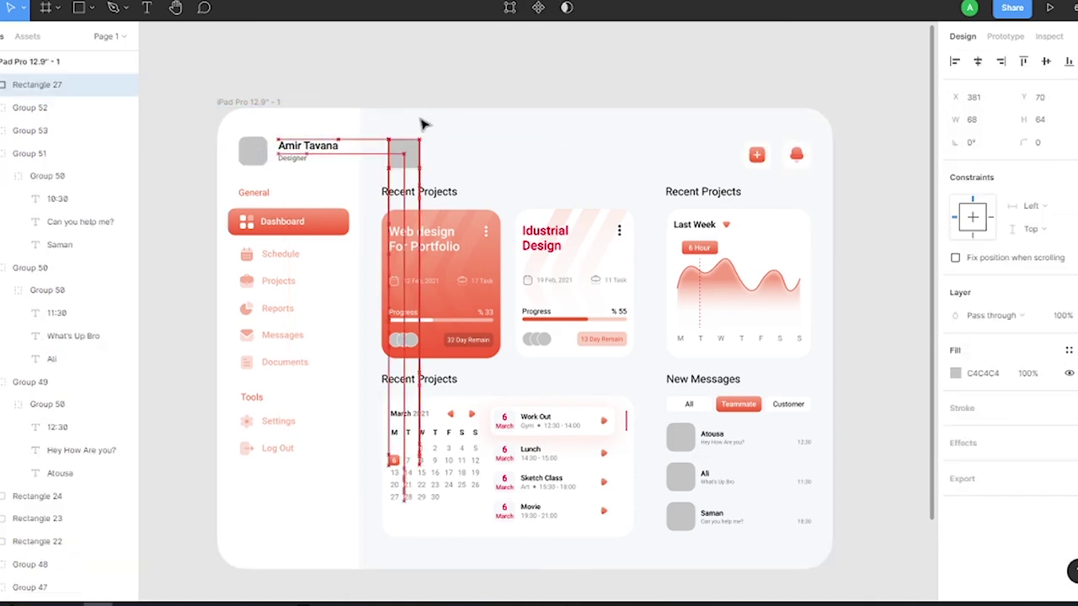
click(800, 121)
key(ctrl+z)
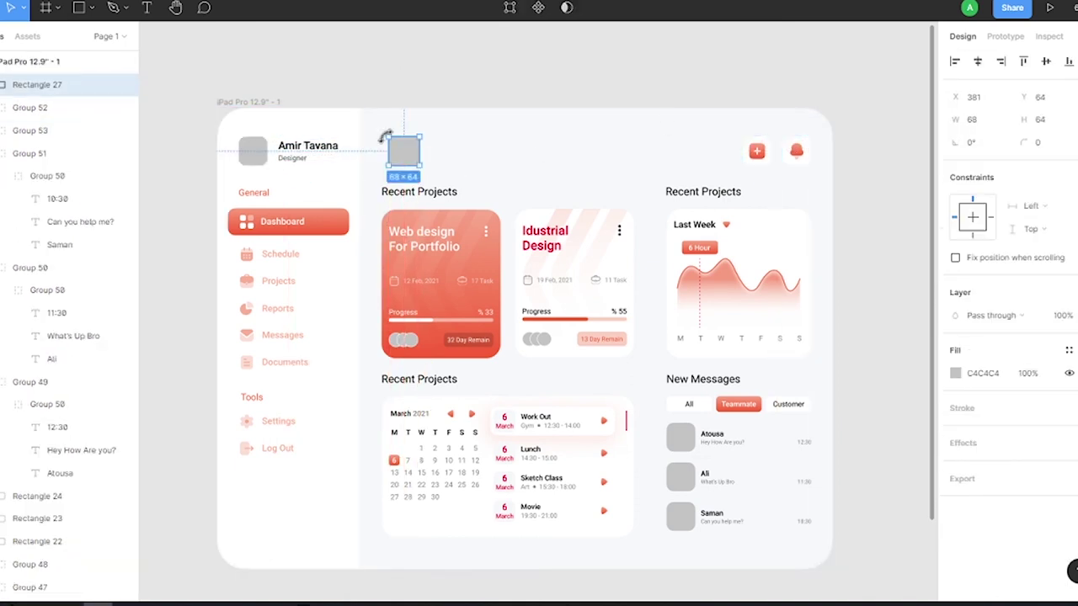
Stretch the rectangle to 777 px wide, ending about 24 px before the plus button.
drag(421, 152, 782, 144)
scroll(778, 143, up, 5)
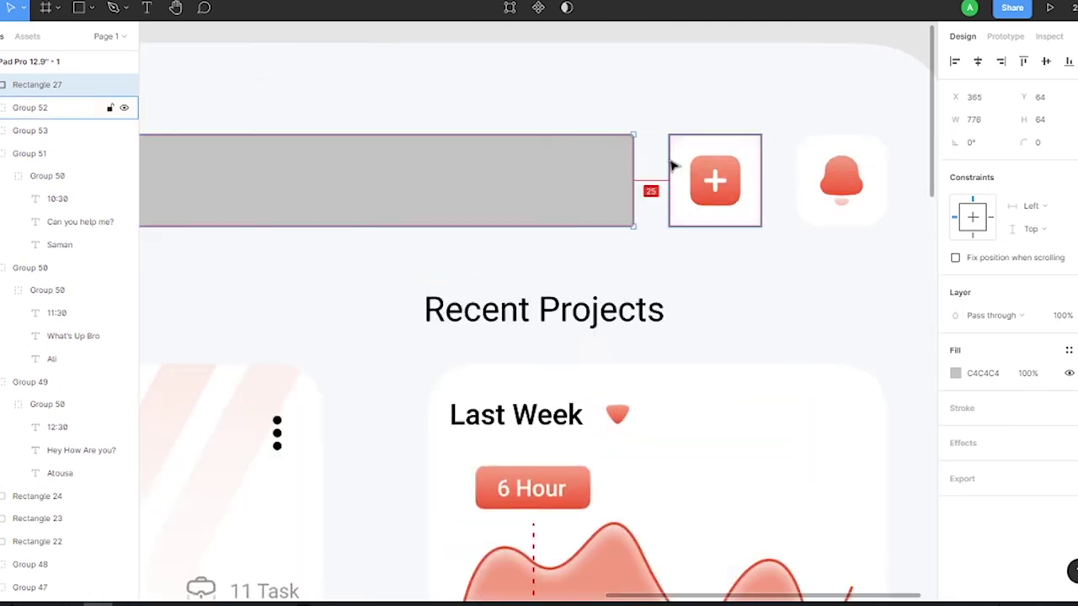
drag(635, 151, 634, 150)
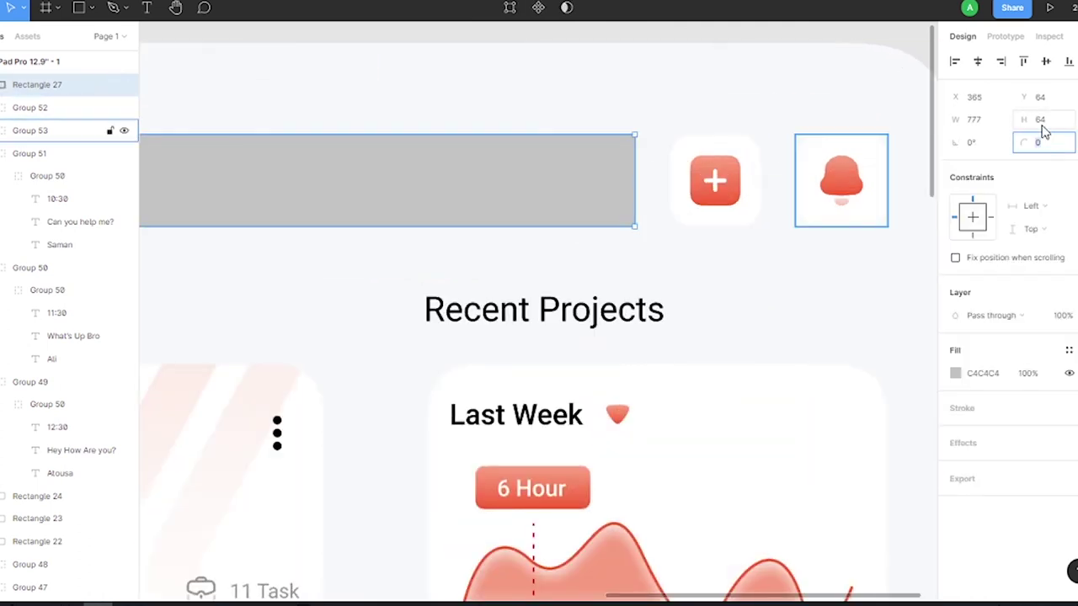
scroll(692, 80, down, 5)
click(692, 81)
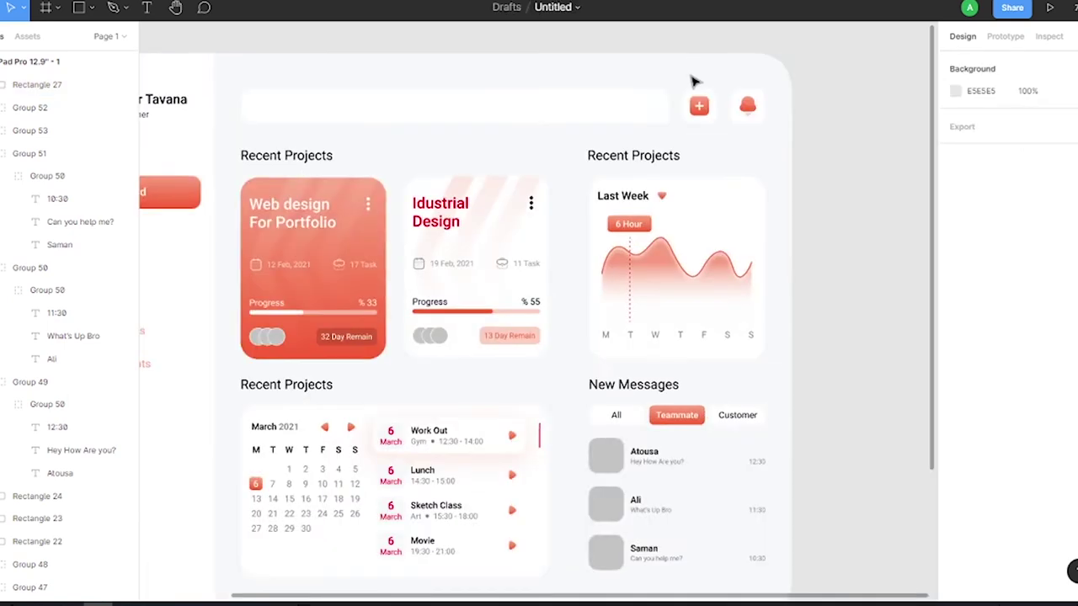
scroll(539, 311, up, 10)
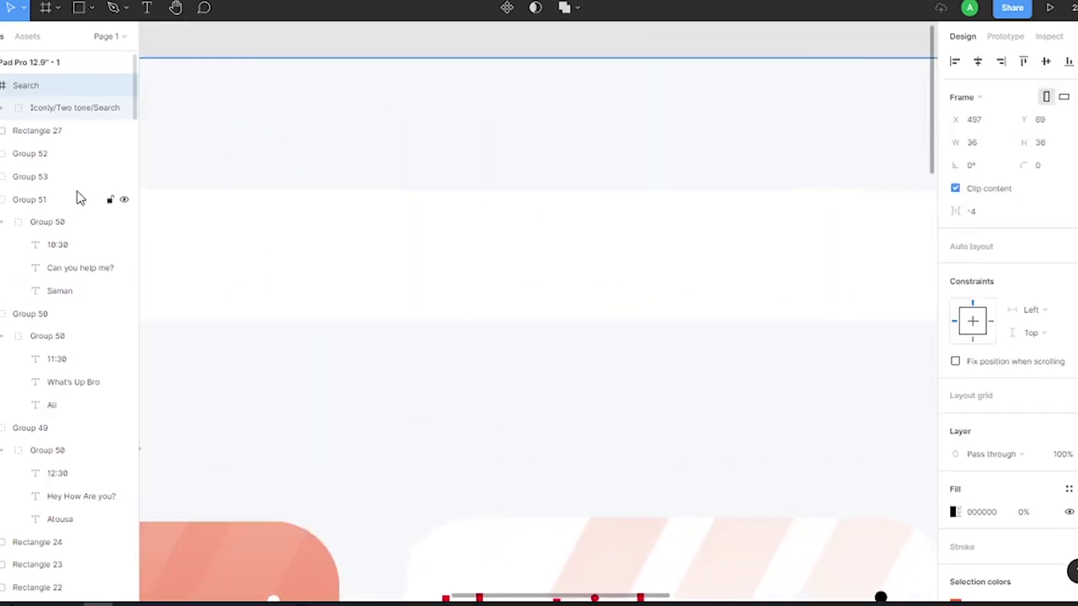
Add placeholder text "Search your Task, Project, Team, ..." at 20 px with 50% fill opacity.
scroll(430, 204, down, 3)
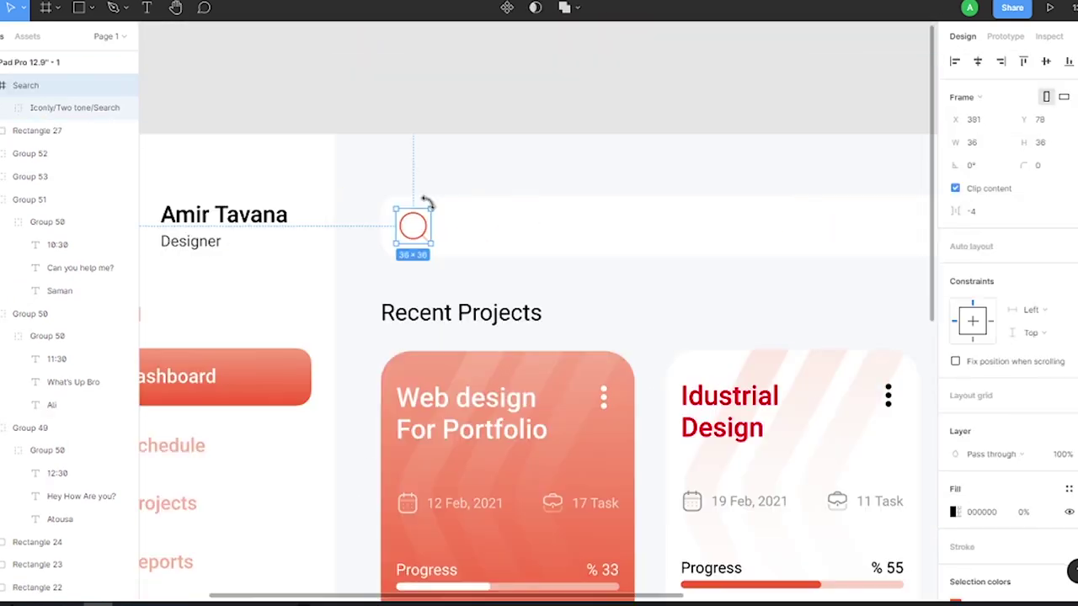
click(505, 241)
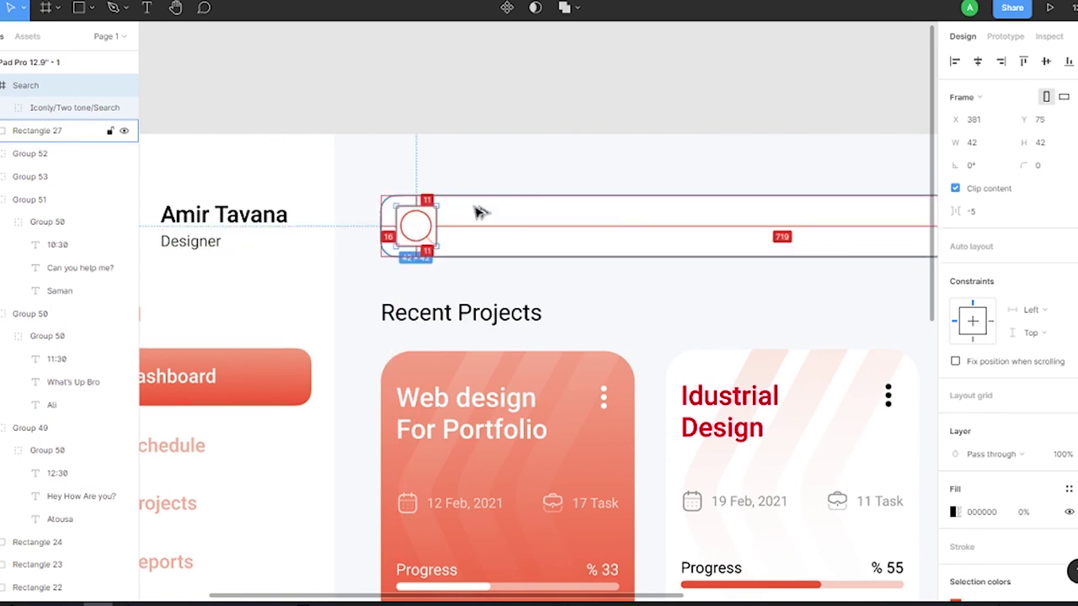
key(shift+1)
click(922, 124)
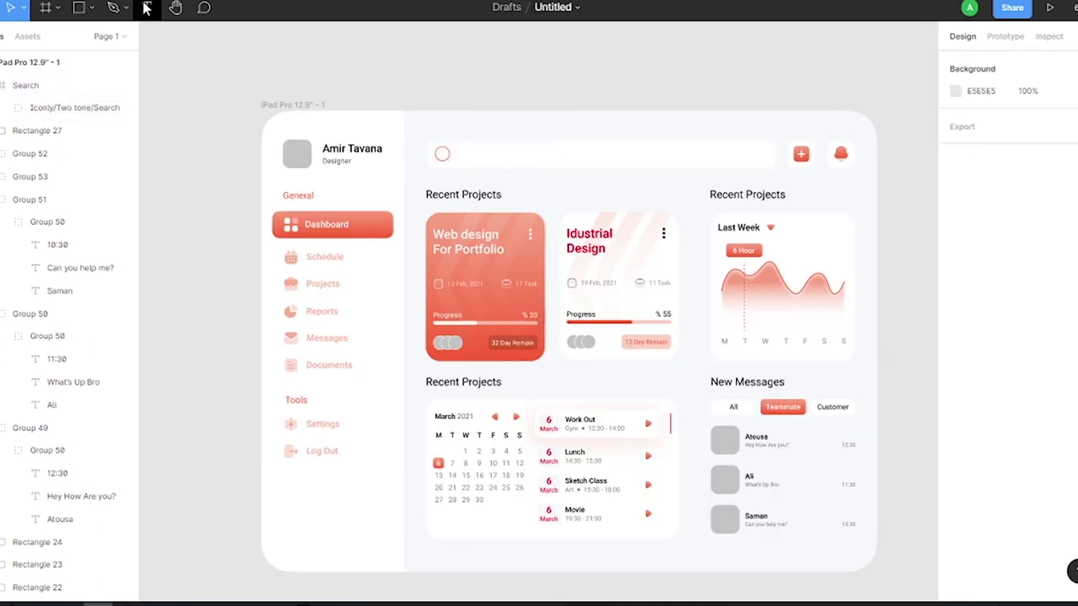
click(146, 8)
drag(305, 51, 444, 76)
text(Search your Task, Project, Team, ...)
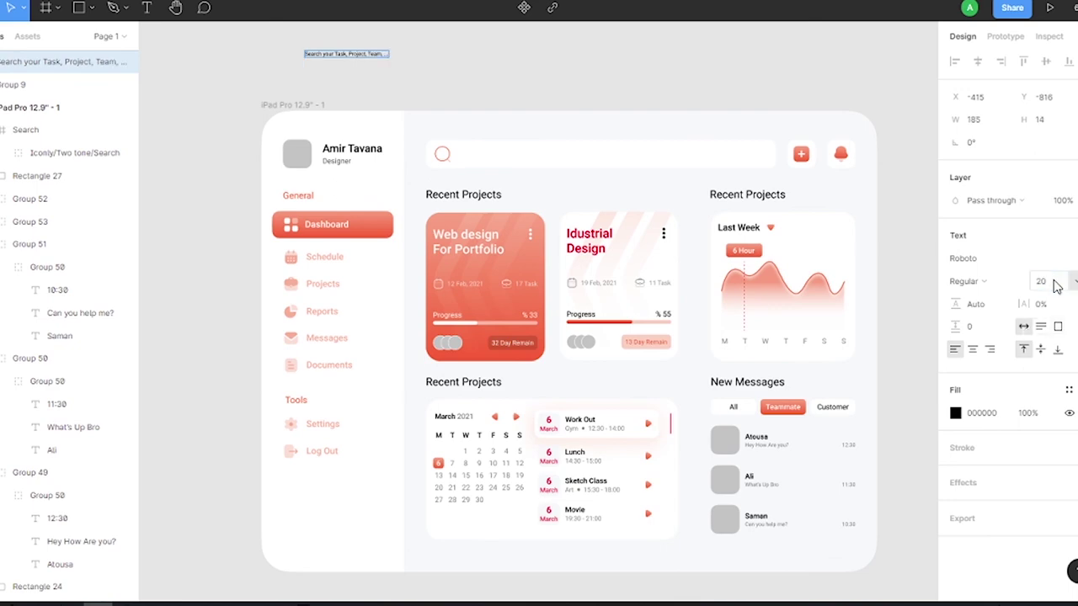
text(50)
Place the faded placeholder text inside the search bar beside the search icon.
drag(353, 55, 503, 160)
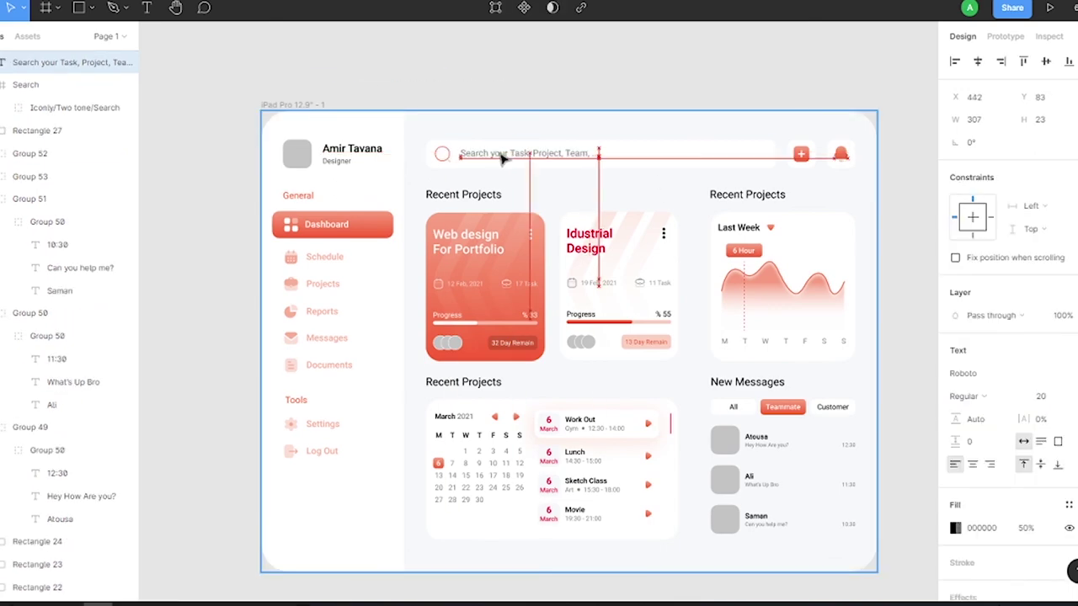
scroll(503, 160, up, 5)
scroll(508, 146, up, 3)
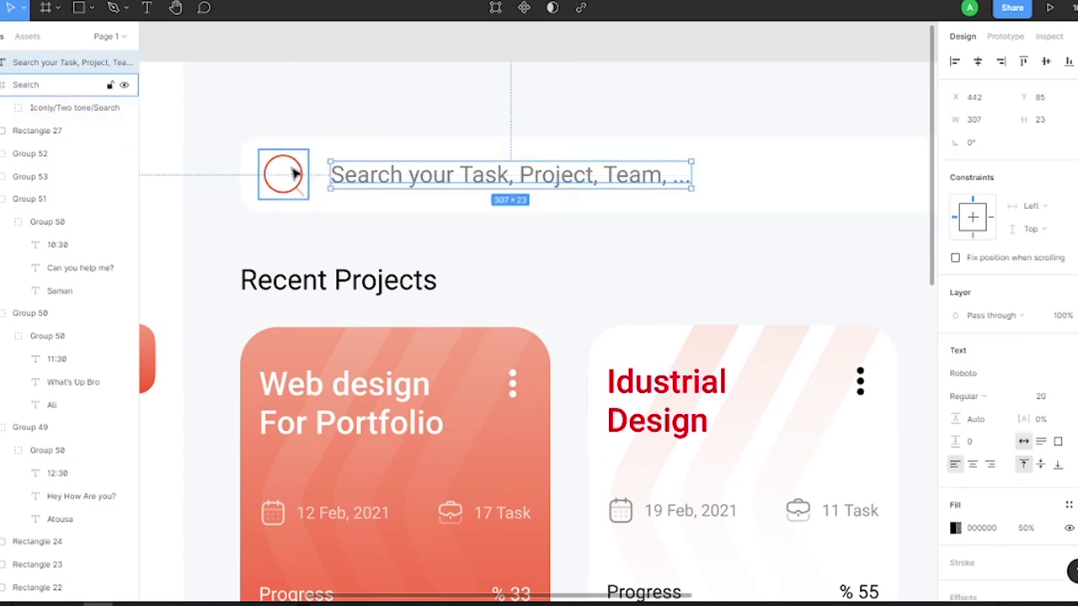
key(Escape)
scroll(539, 133, down, 10)
scroll(539, 133, up, 5)
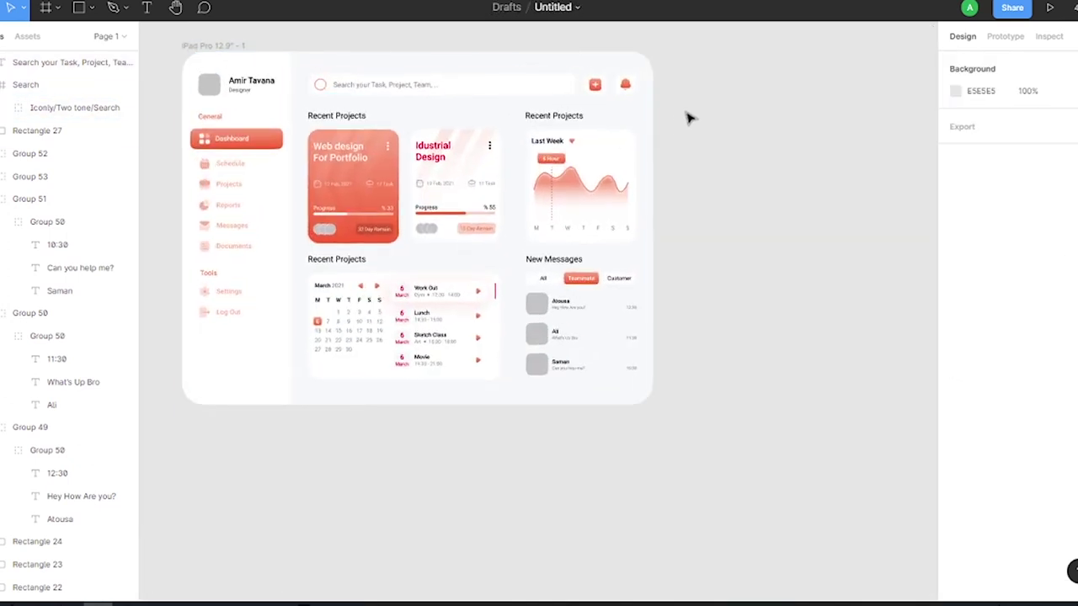
drag(690, 115, 760, 125)
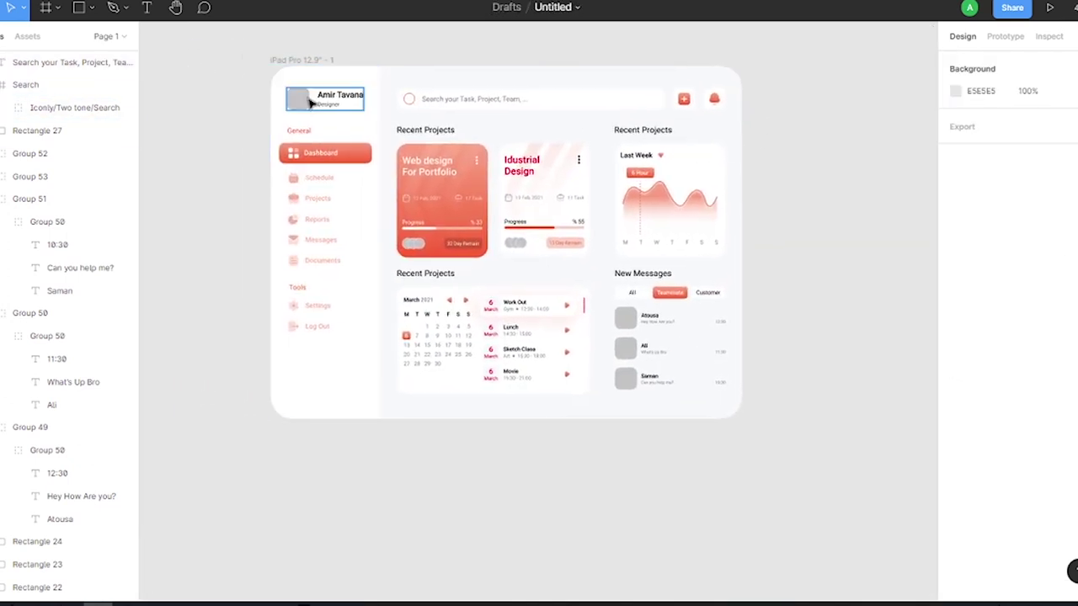